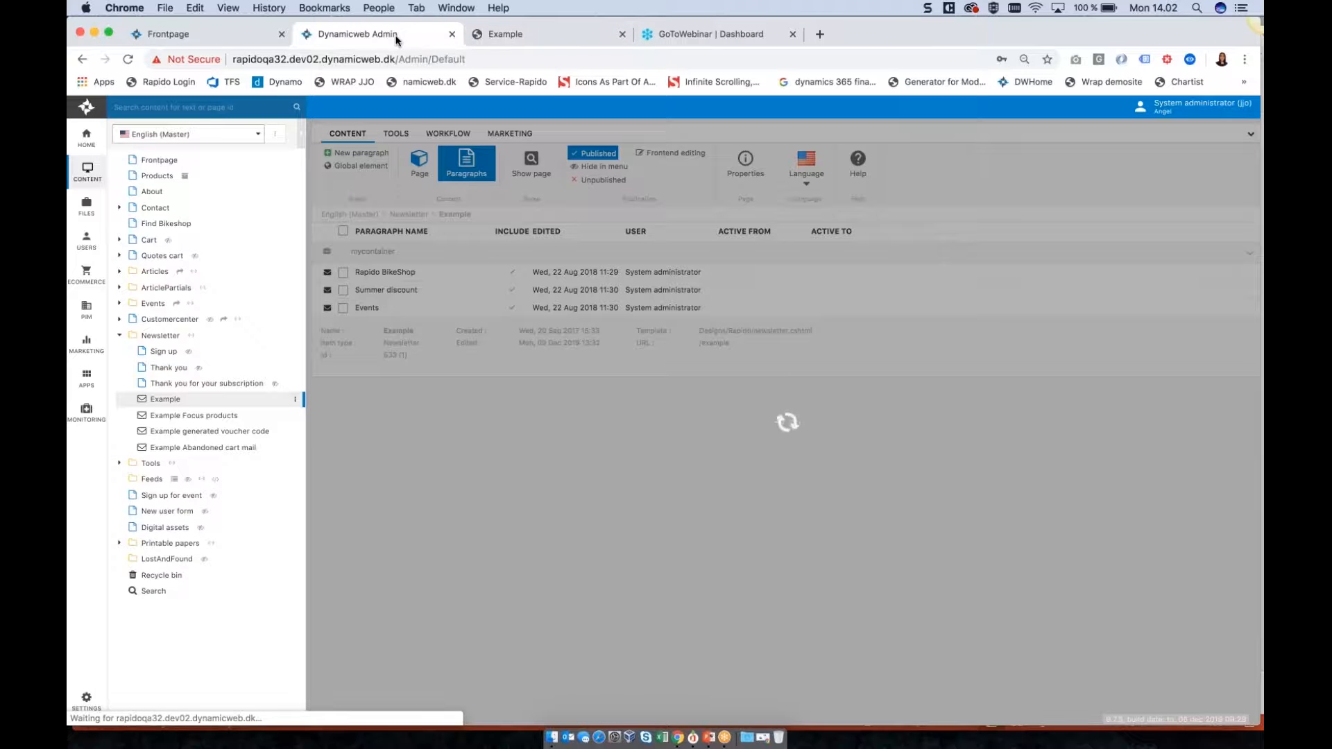
Step: Reload the Dynamicweb admin site and open the website settings of English (Master) in the content area
click(482, 59)
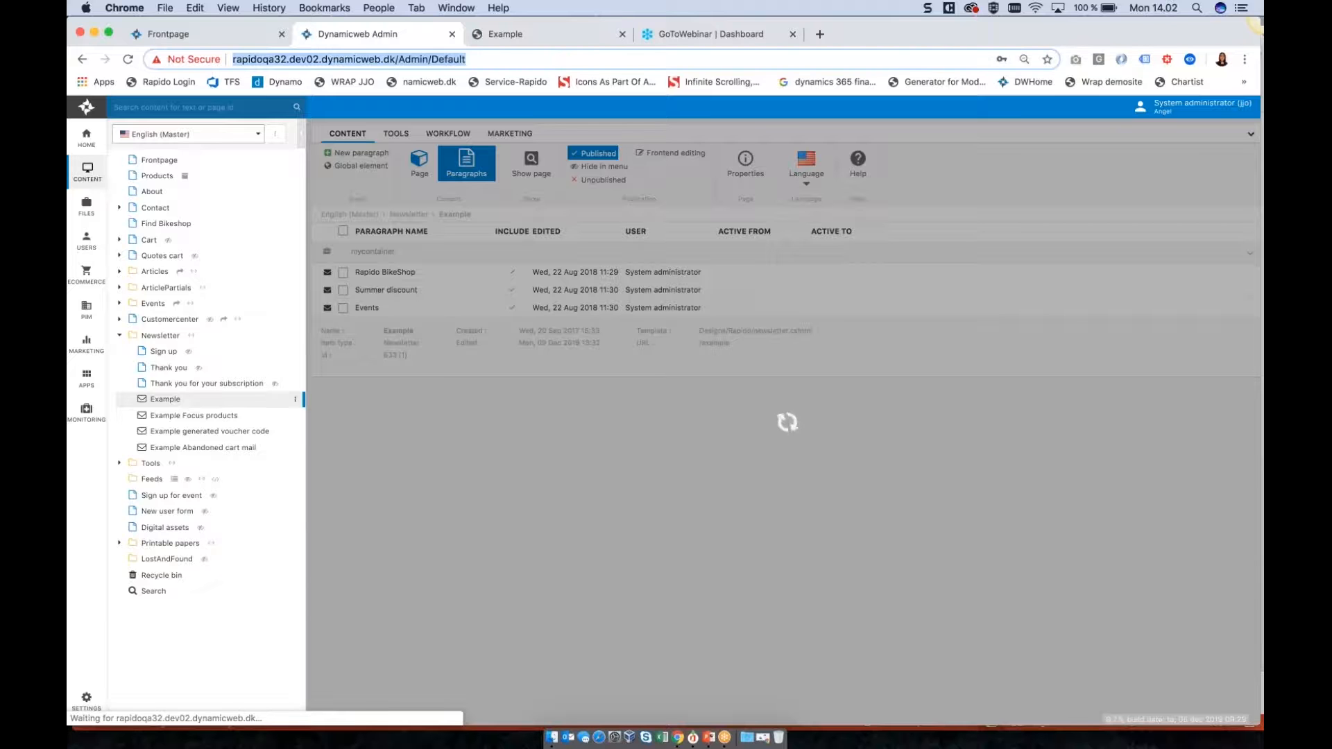
click(481, 60)
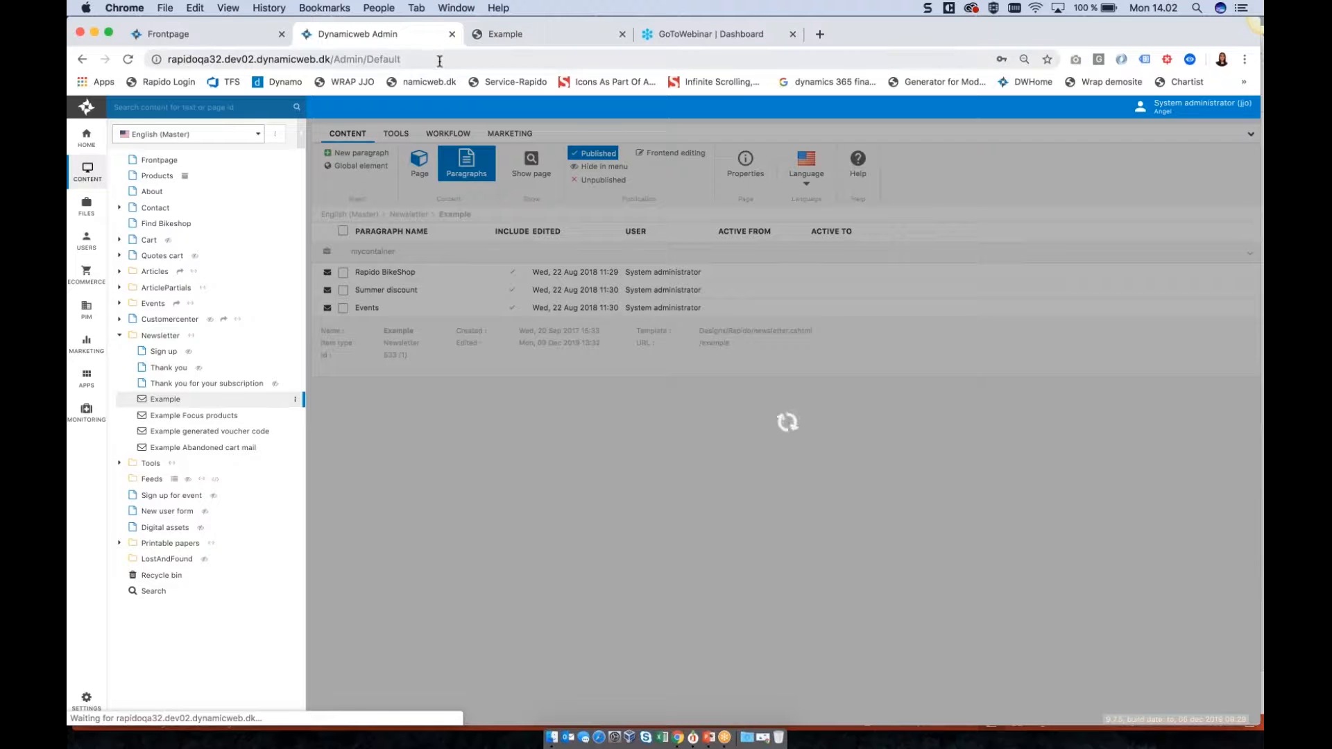
click(539, 36)
click(402, 35)
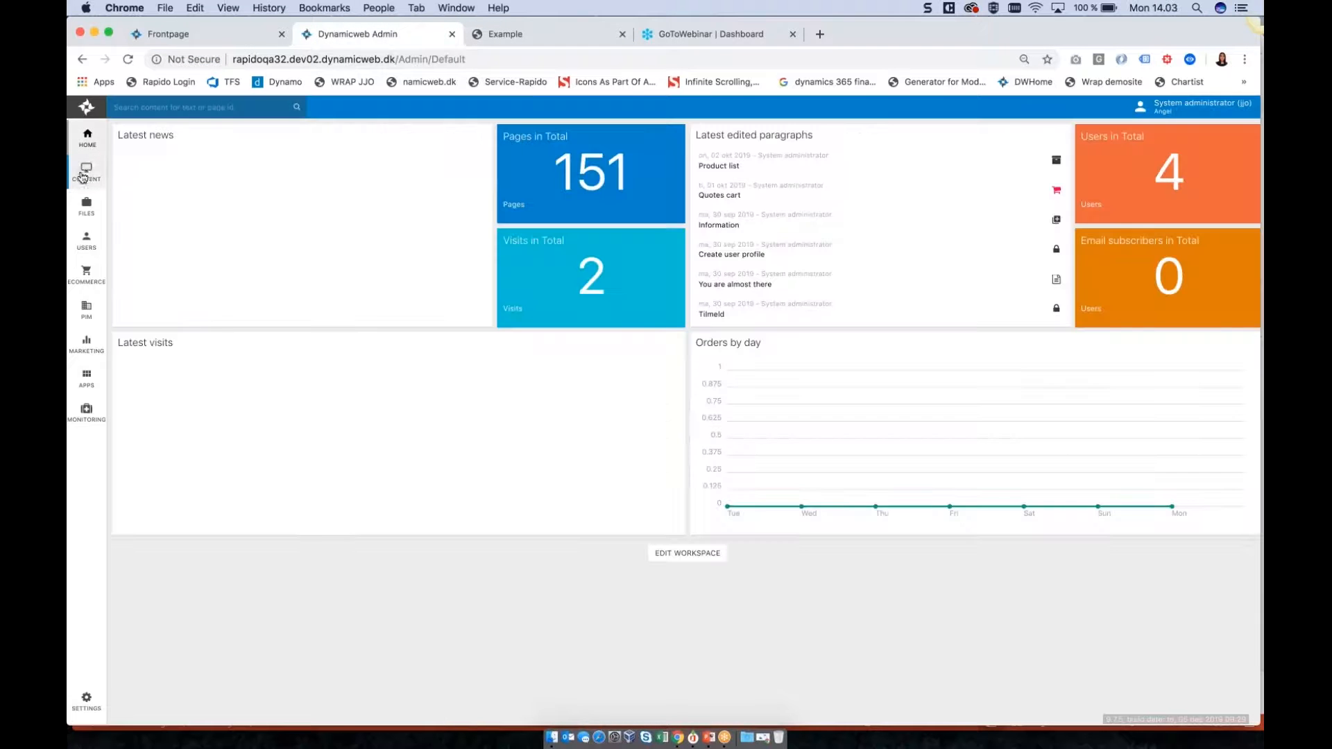
click(87, 171)
click(276, 137)
click(253, 222)
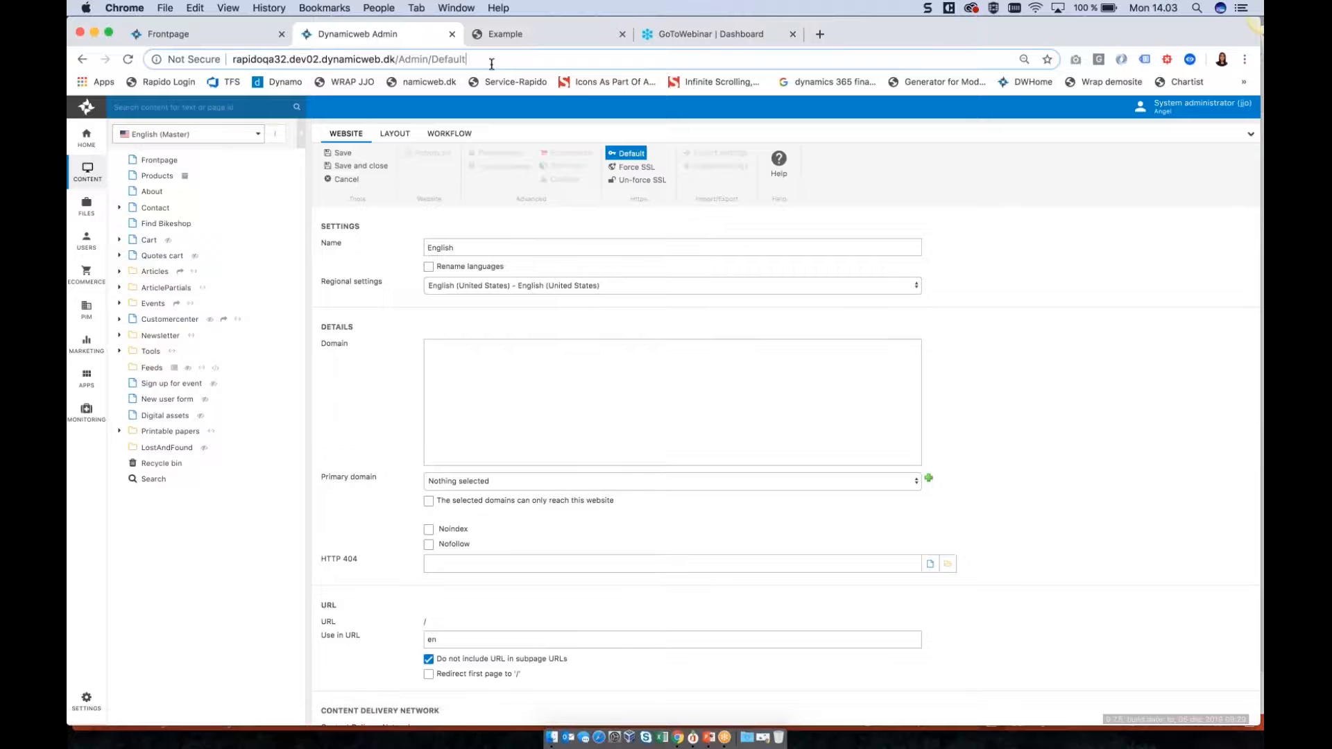
Step: Locate the Emails section of the website layout settings by searching the page for "email"
scroll(623, 472, down, 10)
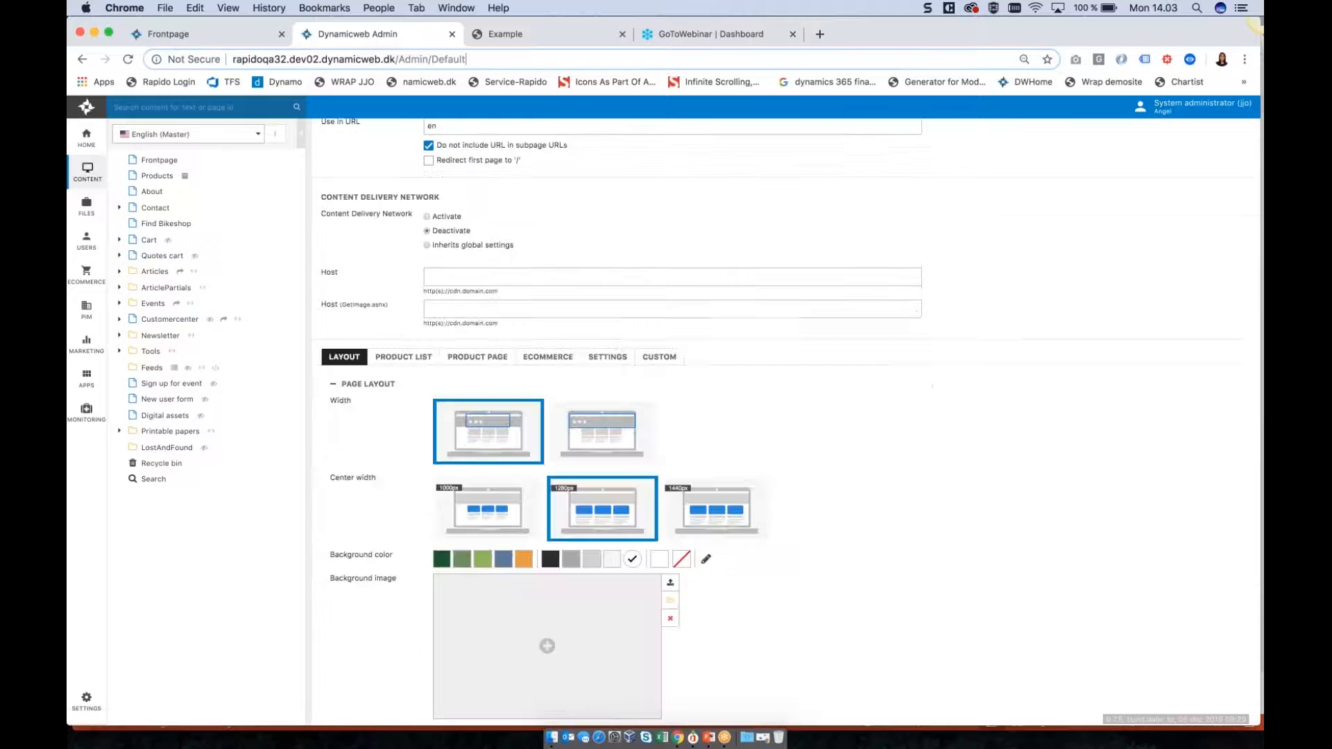
scroll(370, 442, down, 2)
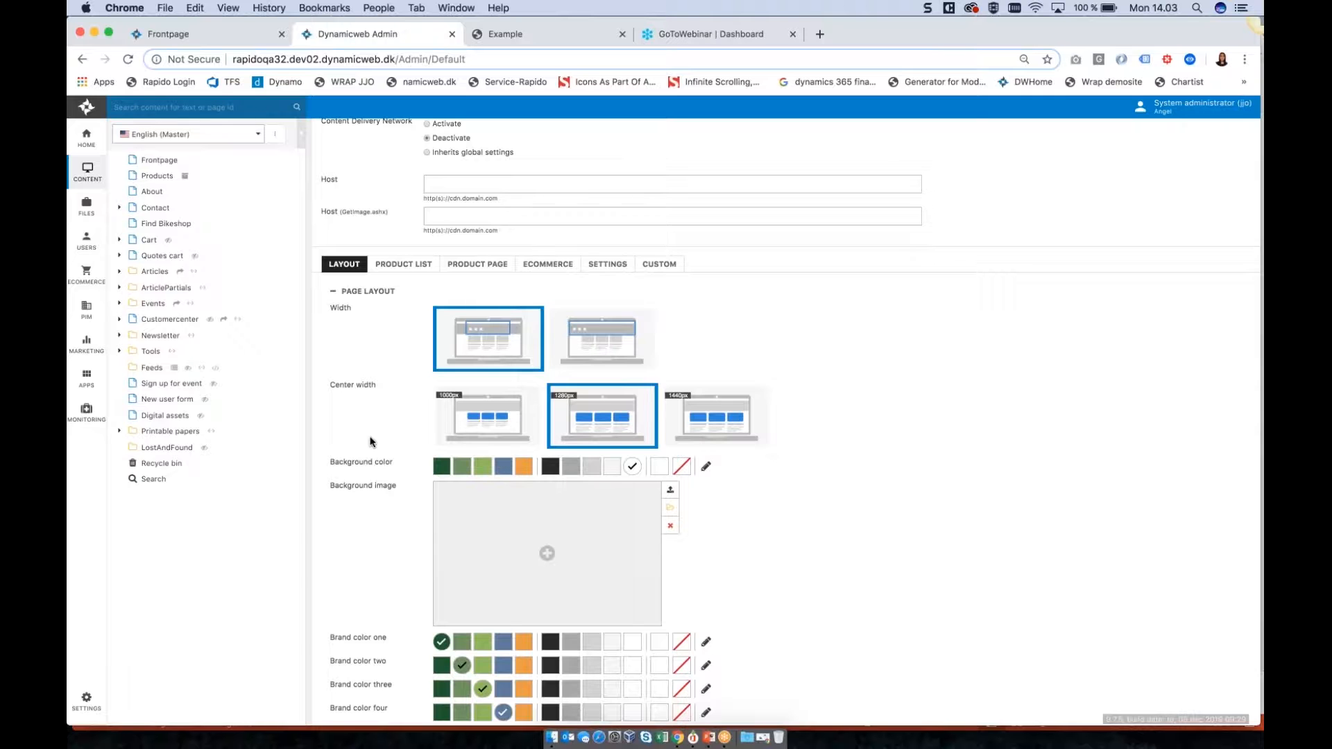
scroll(371, 442, down, 10)
scroll(370, 442, down, 10)
right_click(368, 434)
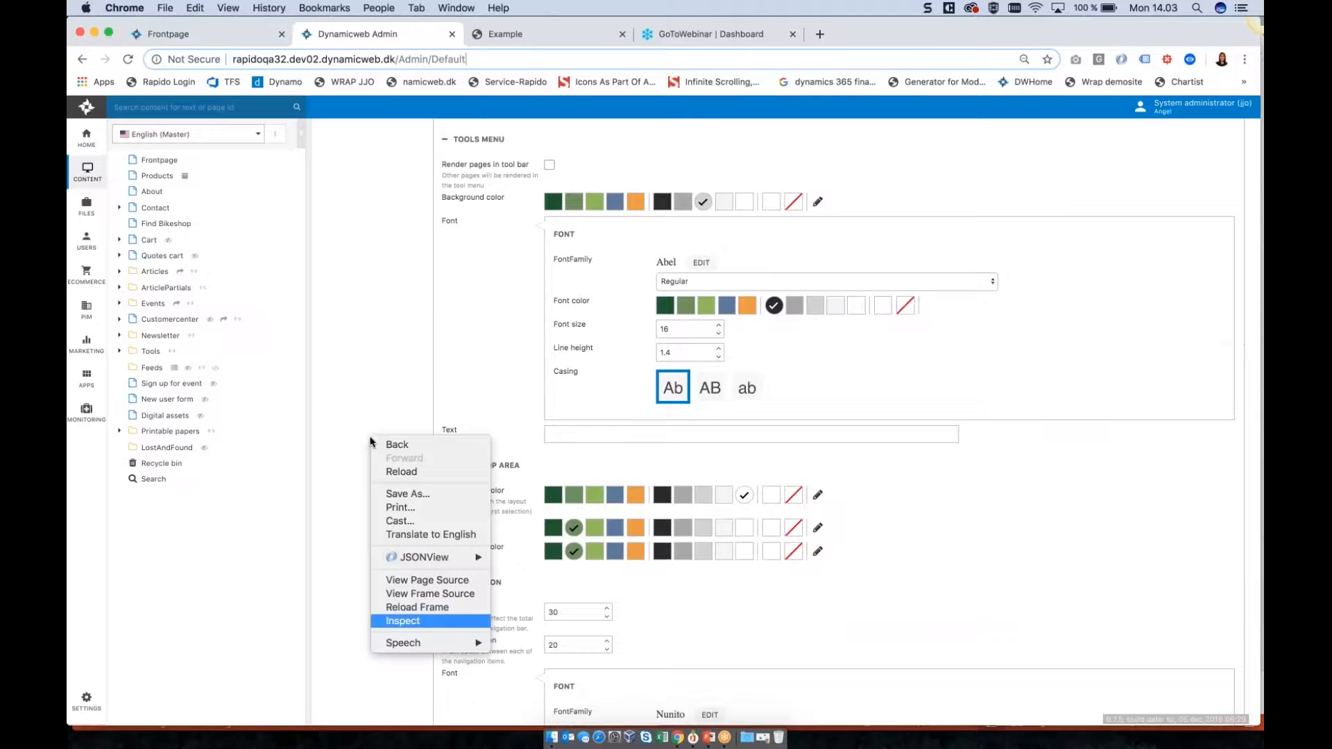
click(341, 389)
key(super+f)
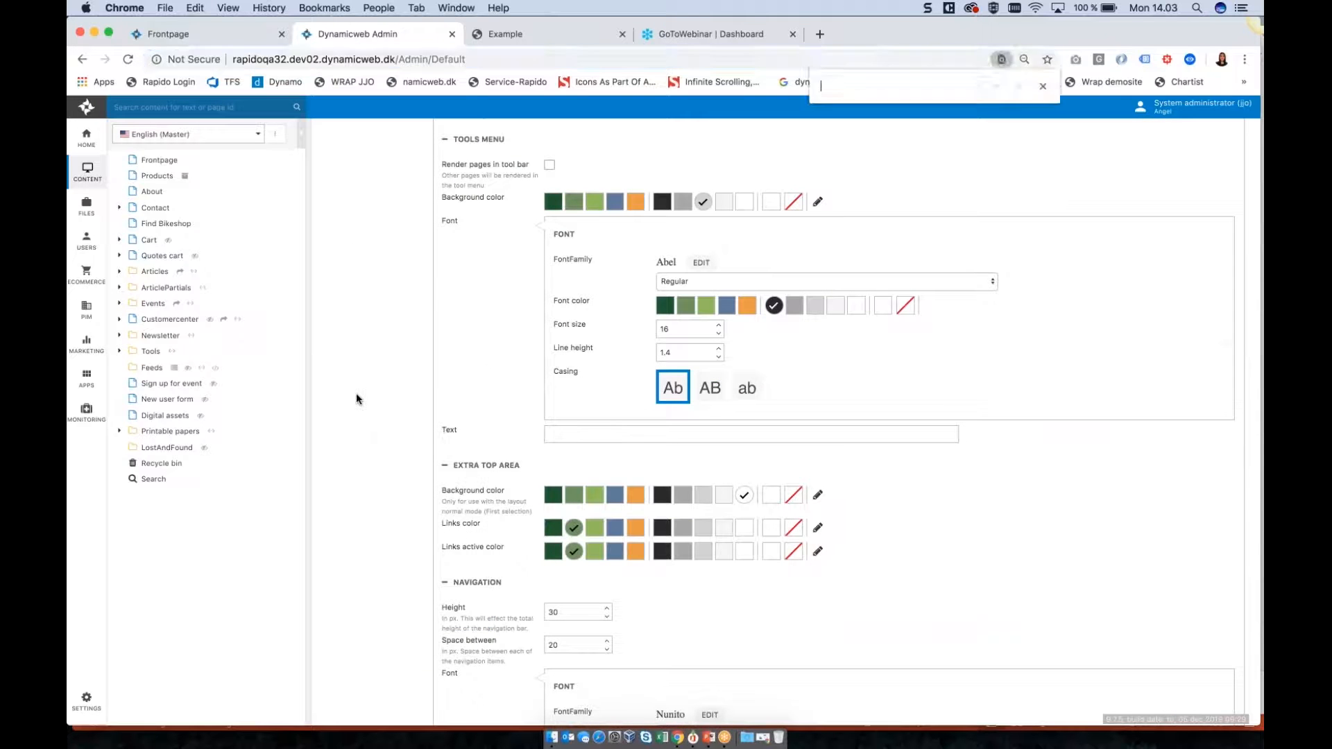
text(email)
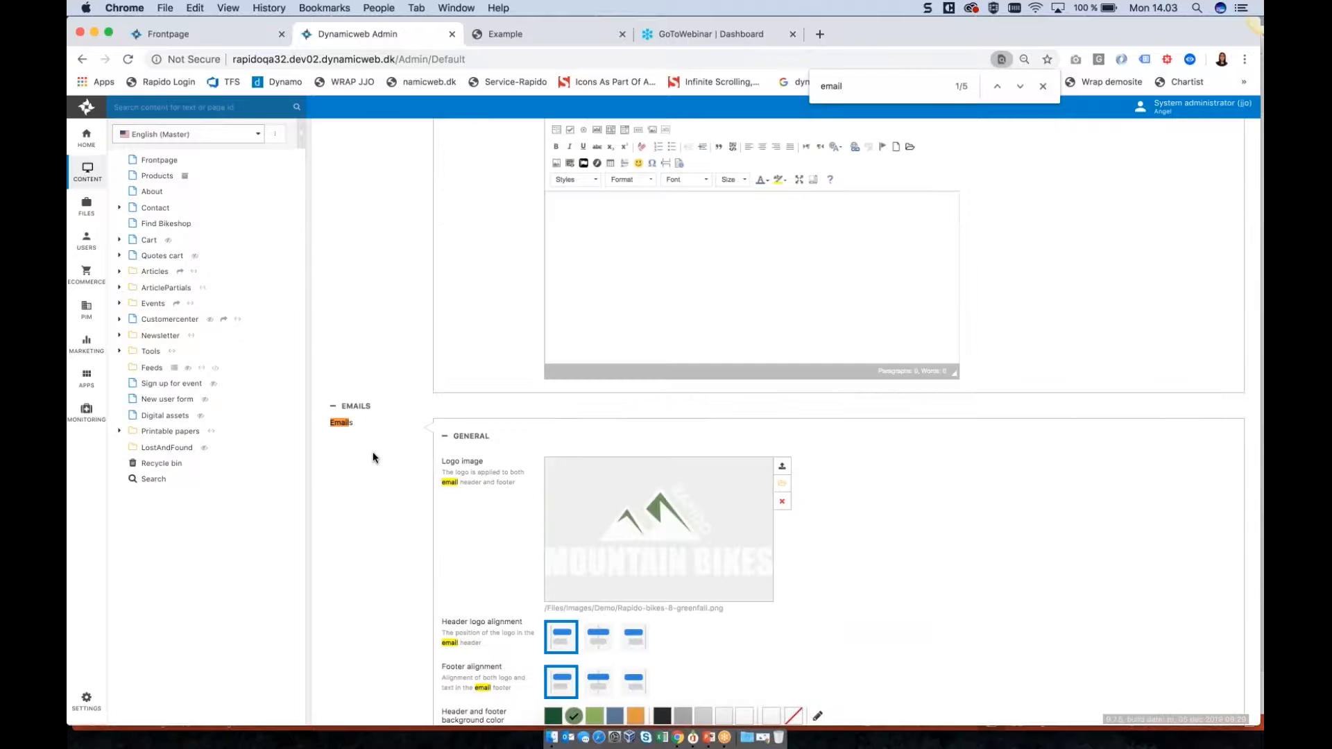
scroll(372, 456, down, 3)
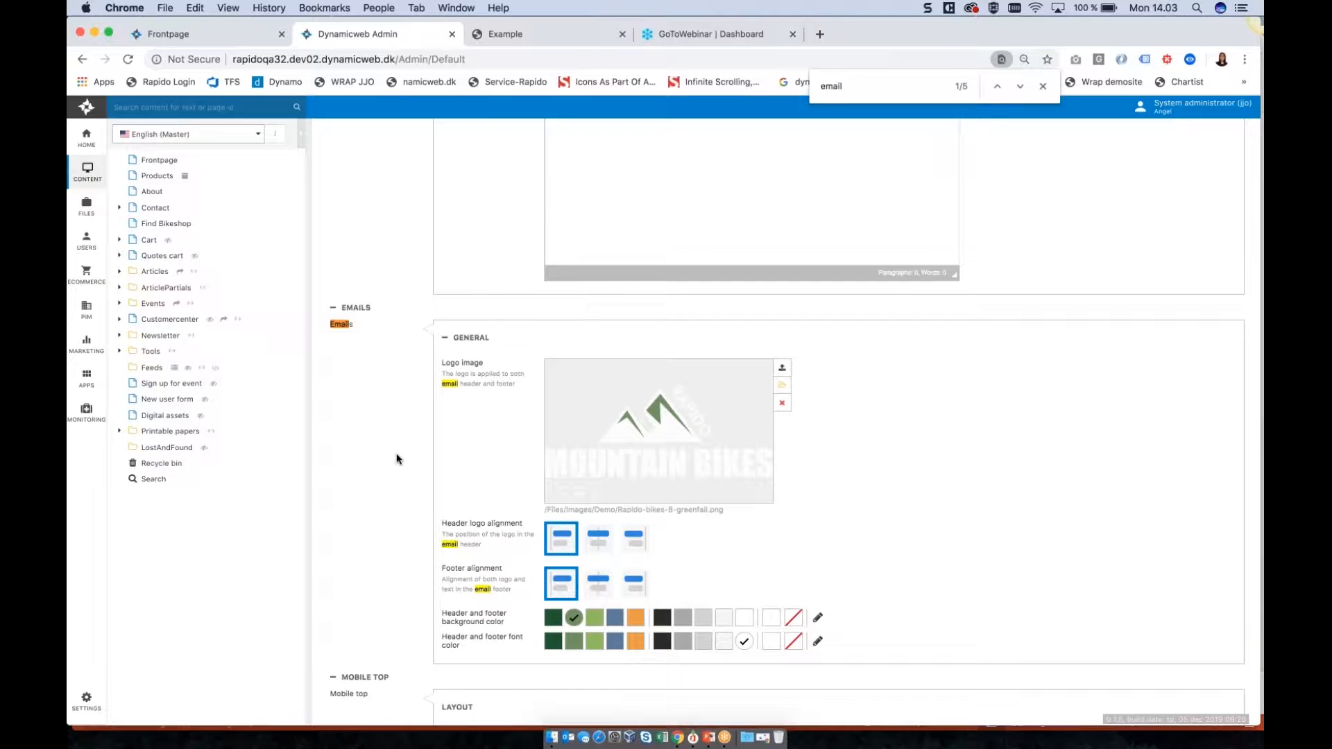
scroll(851, 464, down, 1)
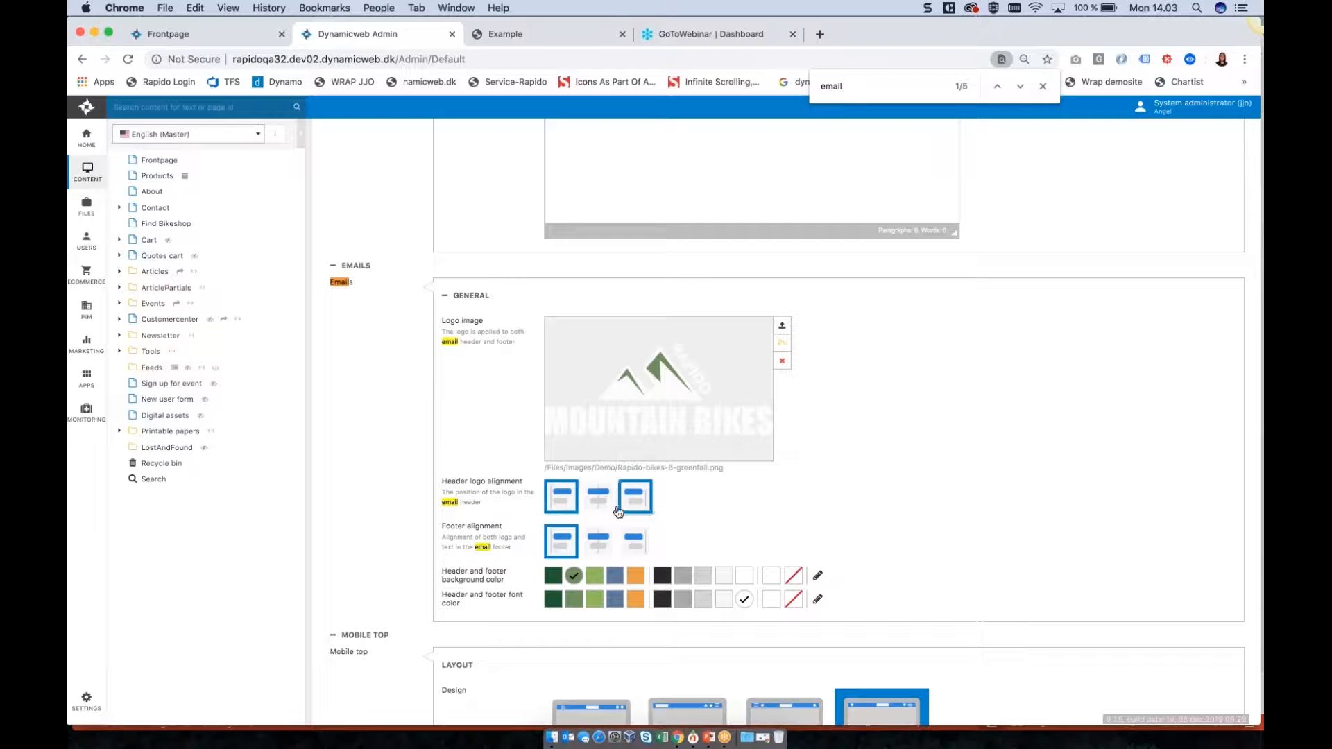
Step: Set the email header logo alignment to centered and check the header and footer in the reloaded Example newsletter
click(532, 33)
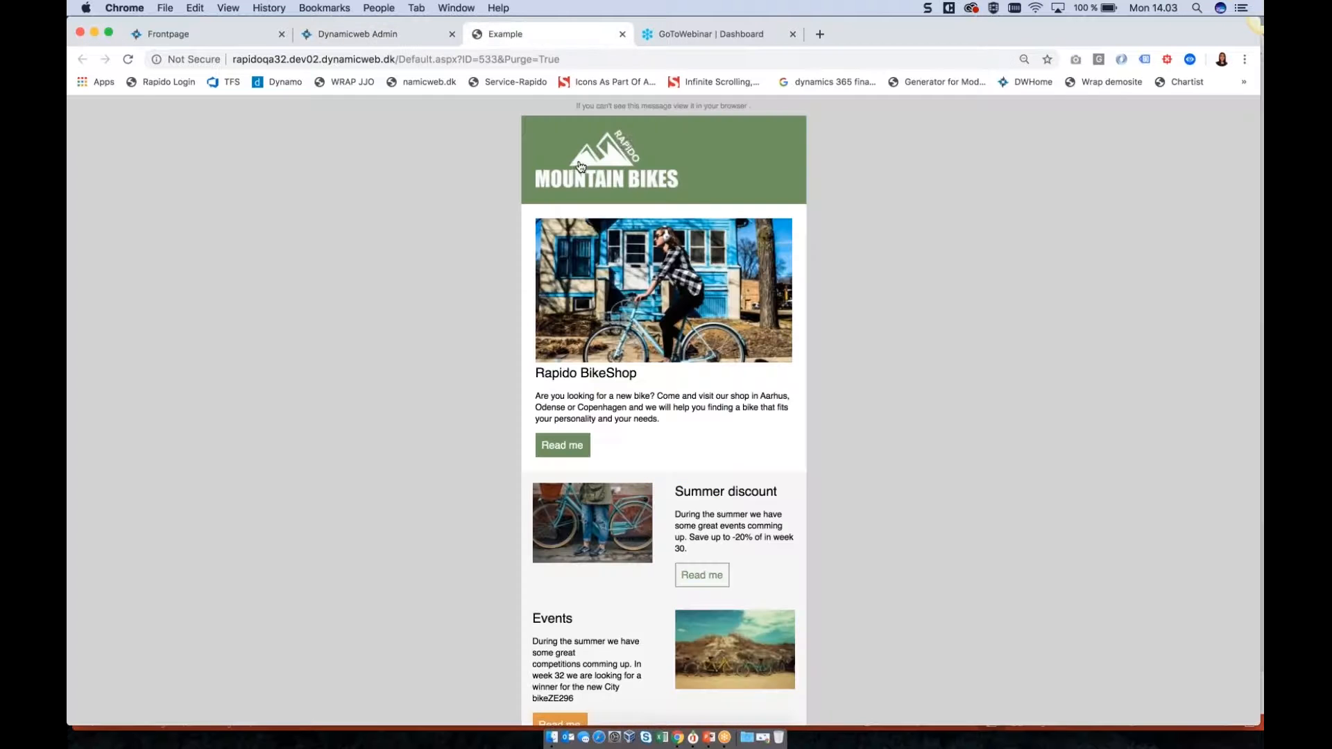
click(392, 38)
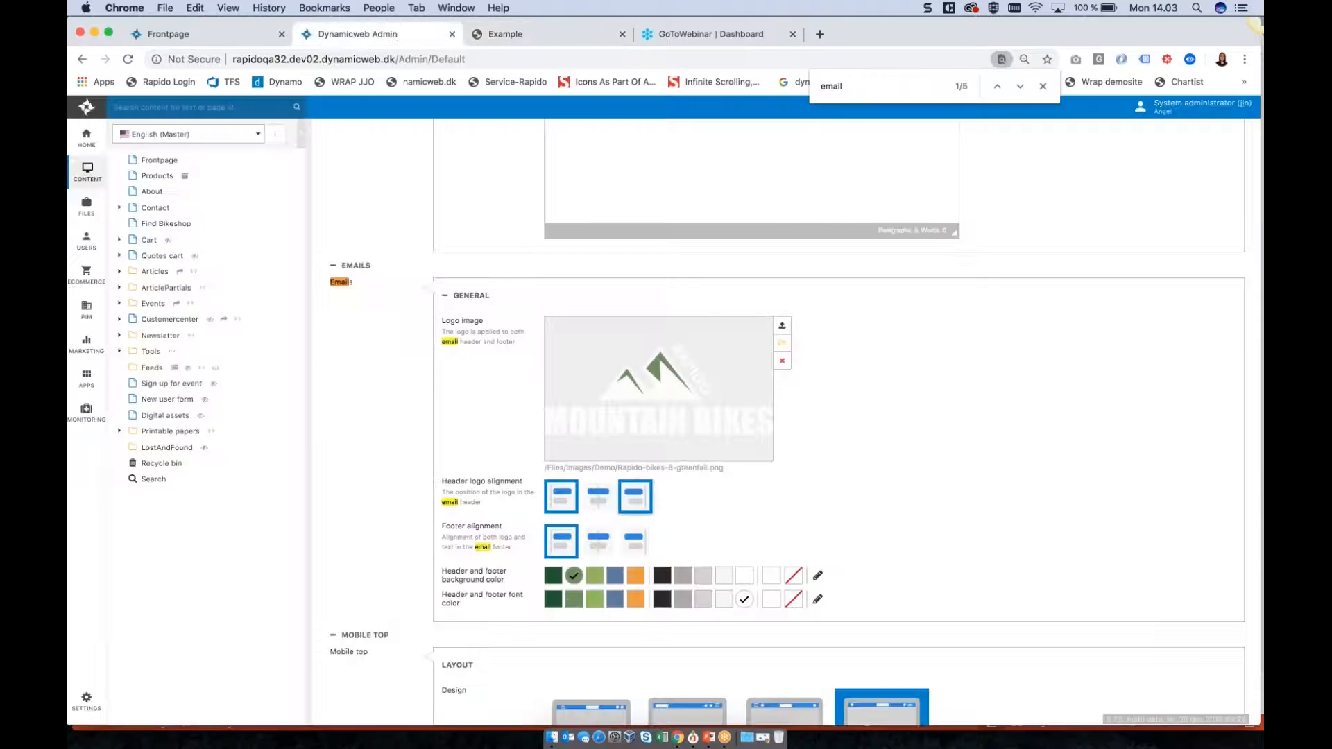
click(598, 500)
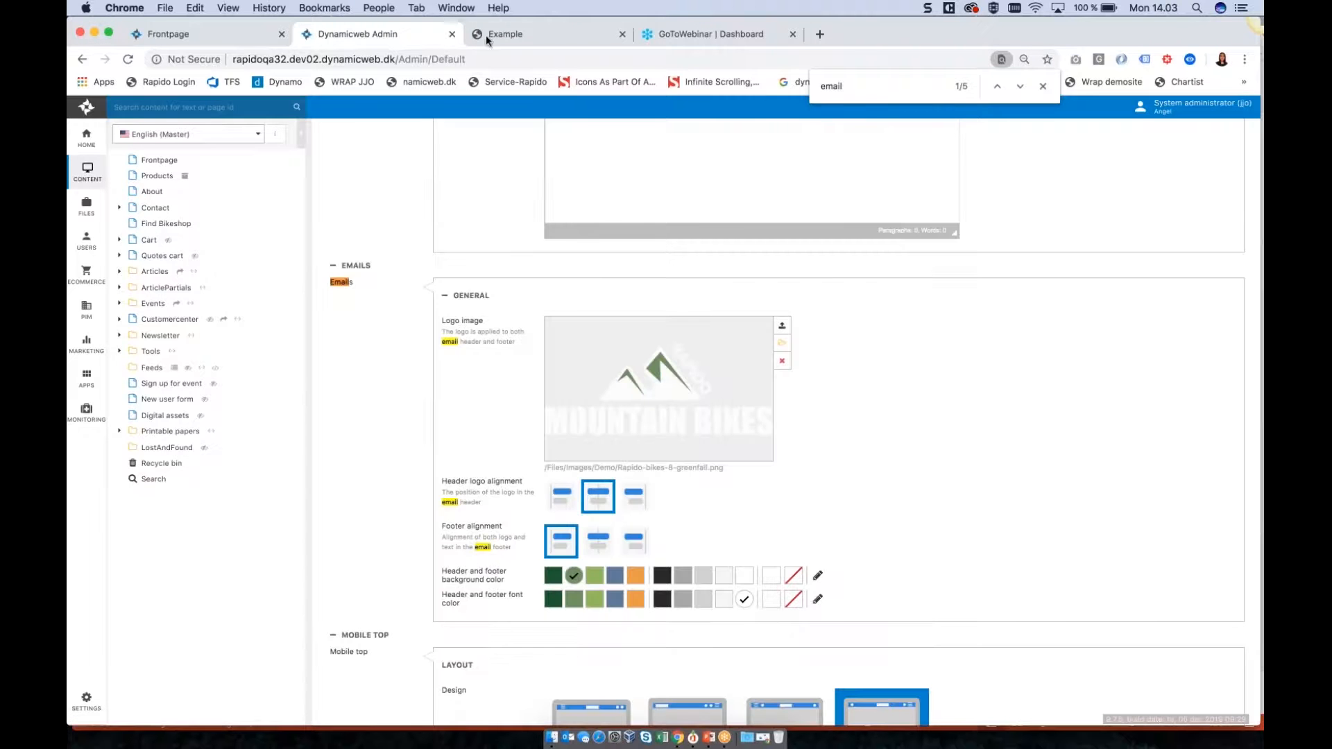
click(485, 35)
click(129, 59)
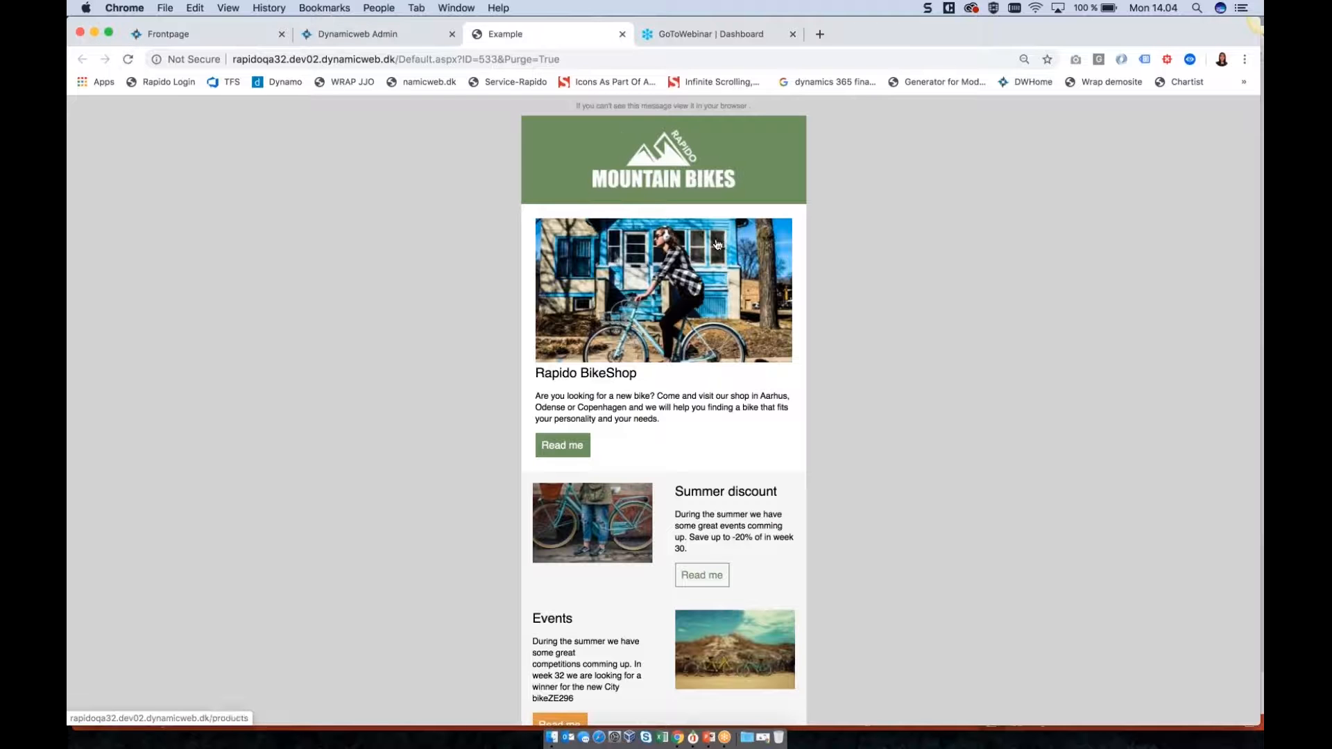
scroll(717, 244, down, 5)
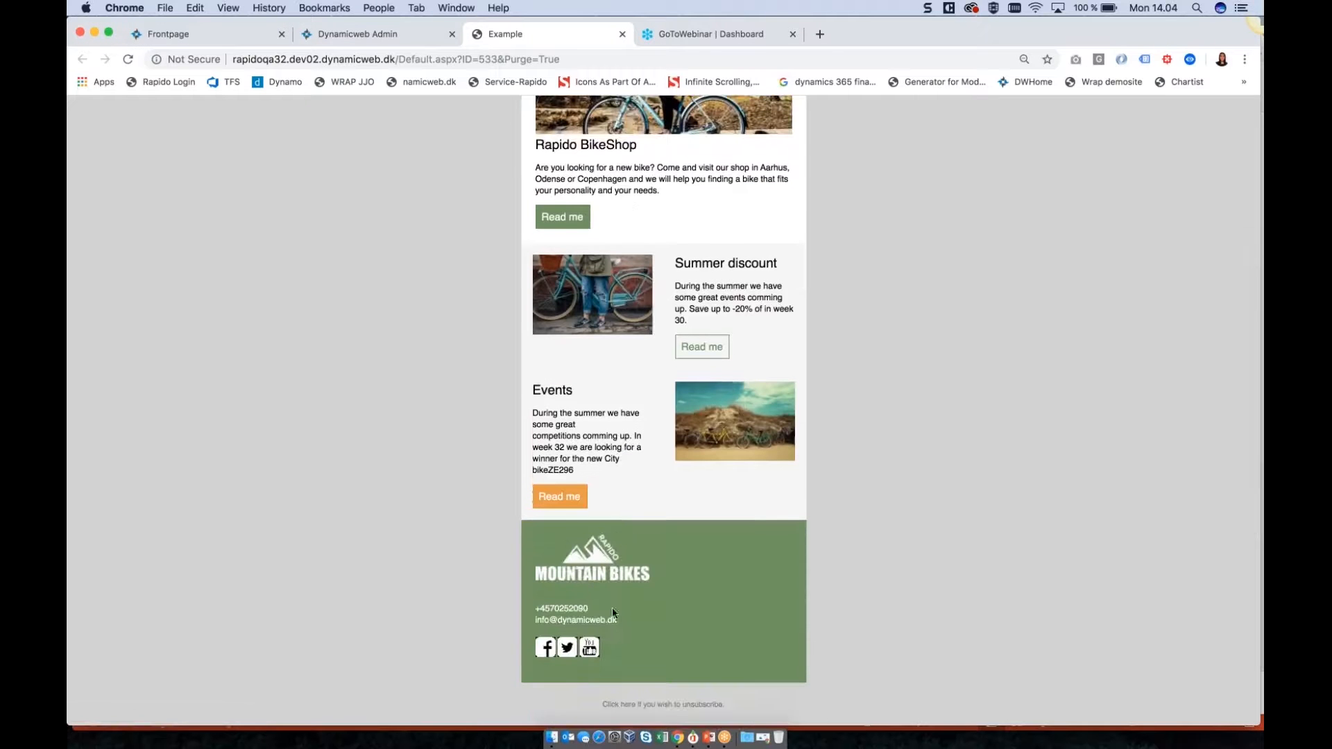
Step: Set the email header and footer background color to dark green and check it in the reloaded Example newsletter
click(377, 34)
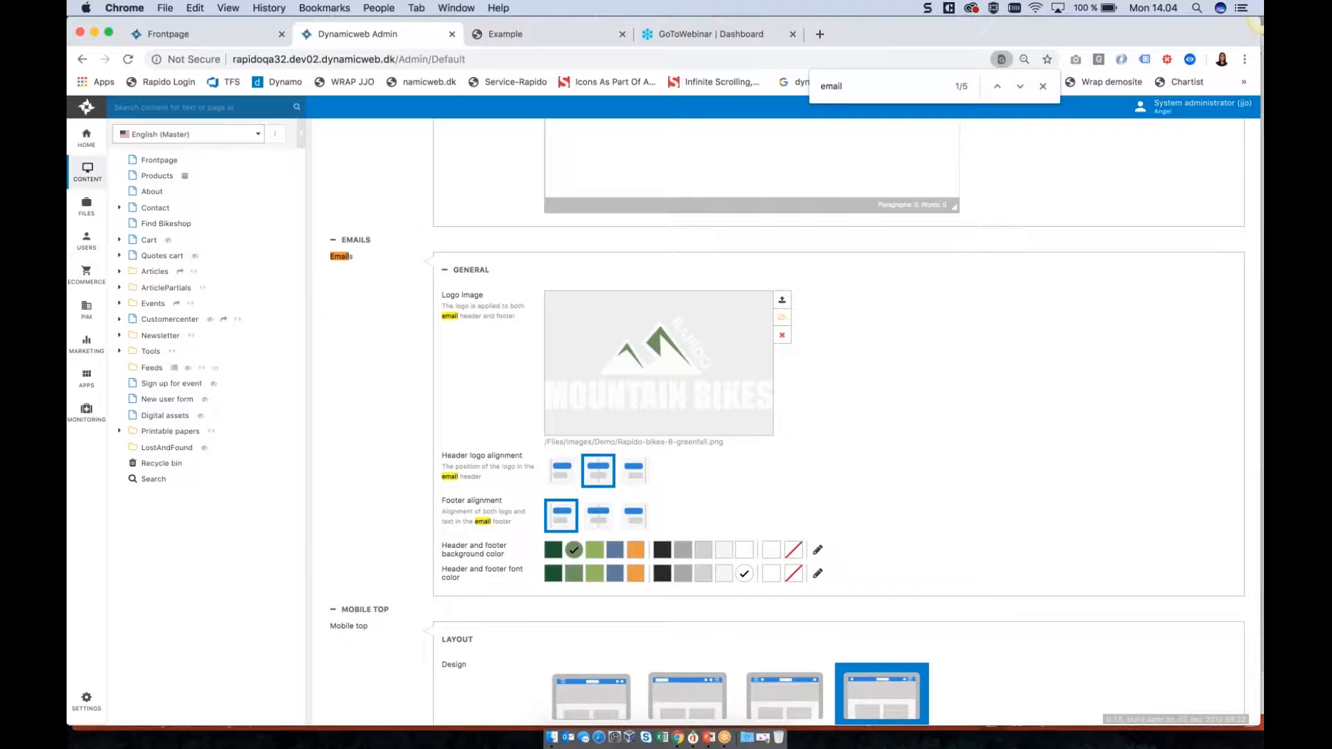
click(553, 552)
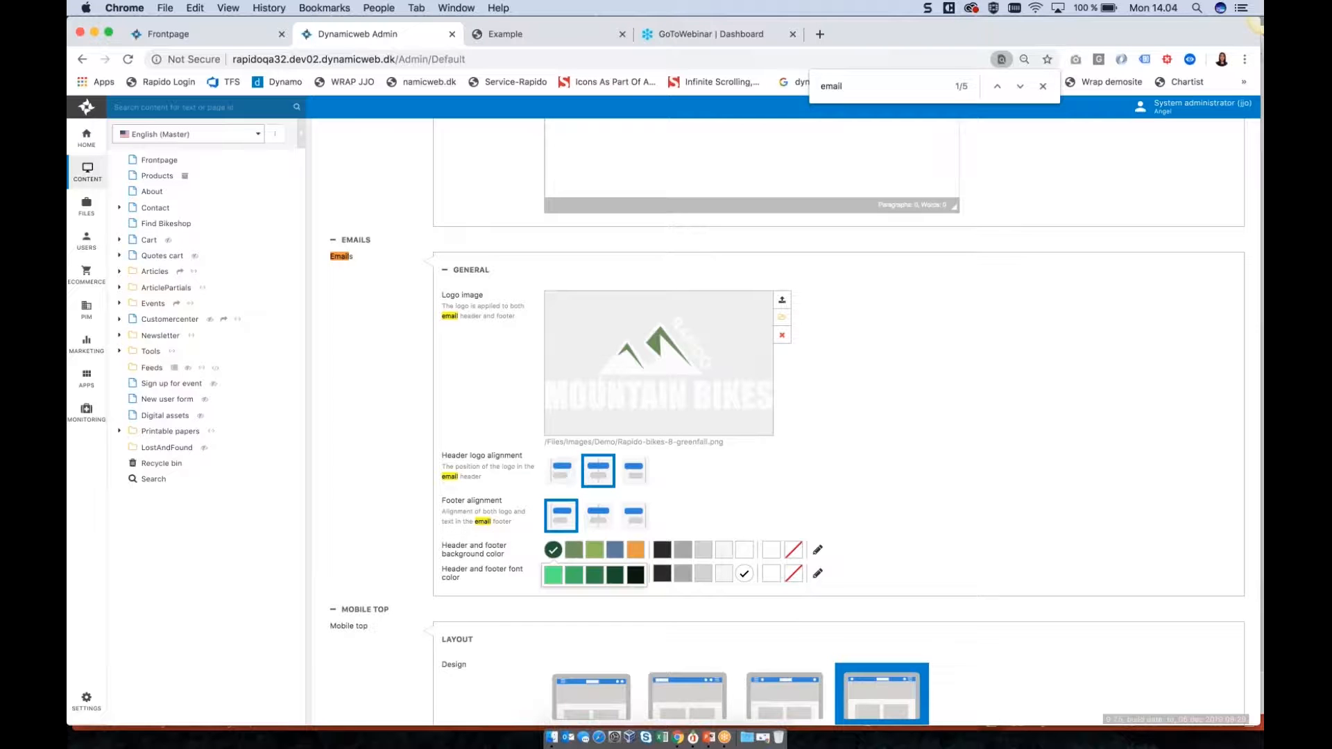
click(792, 487)
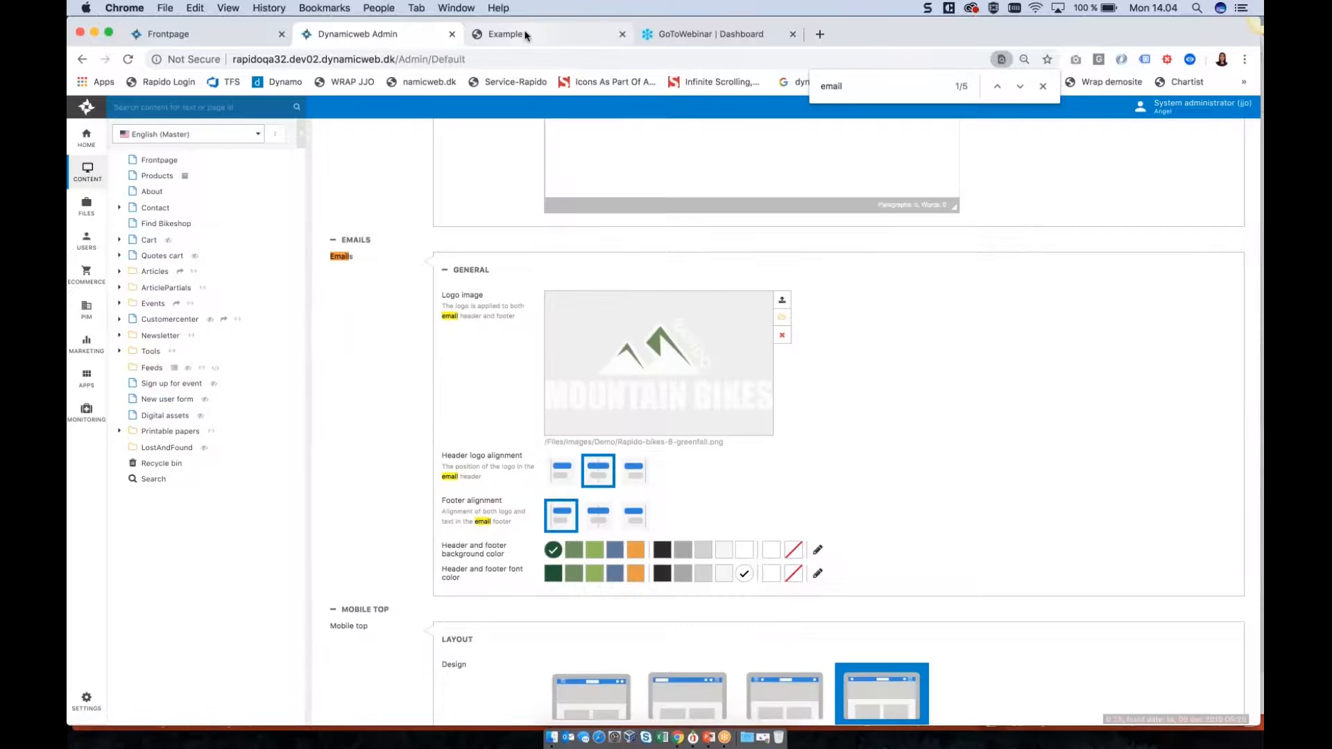
click(525, 34)
click(128, 59)
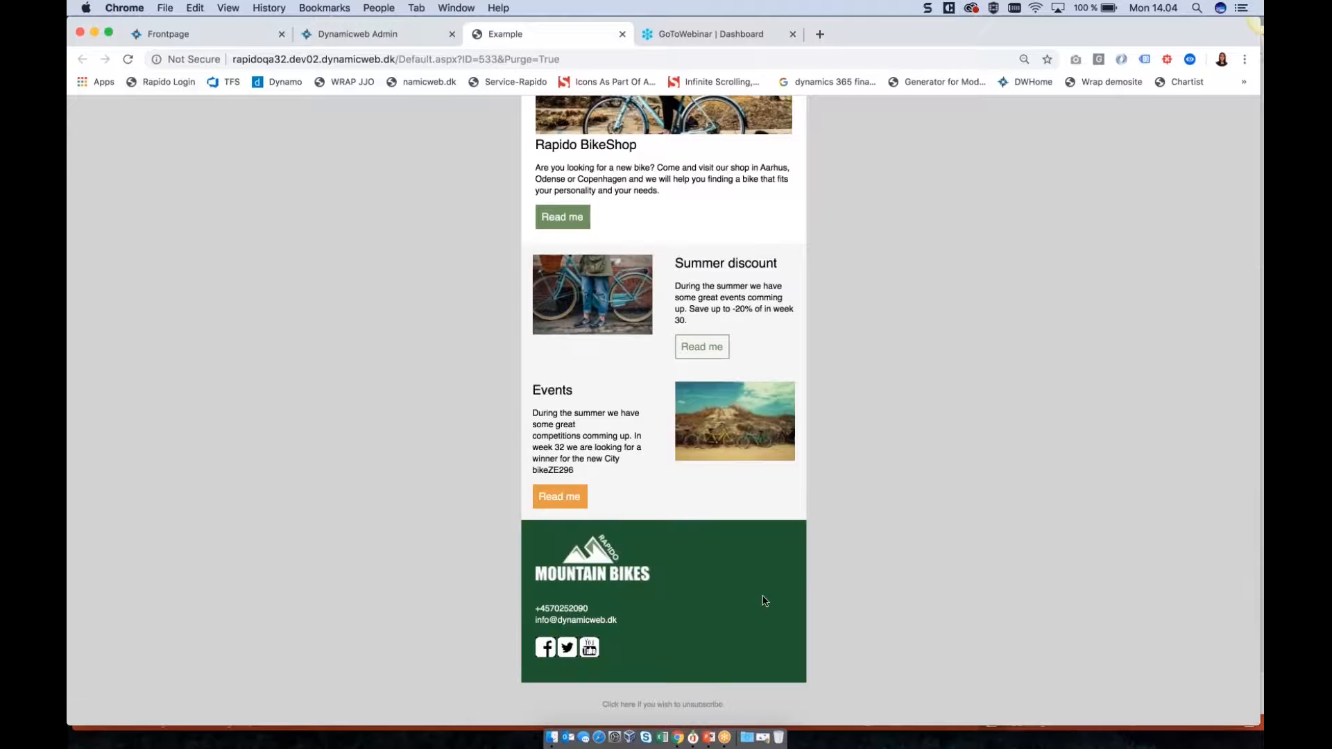
scroll(764, 601, up, 5)
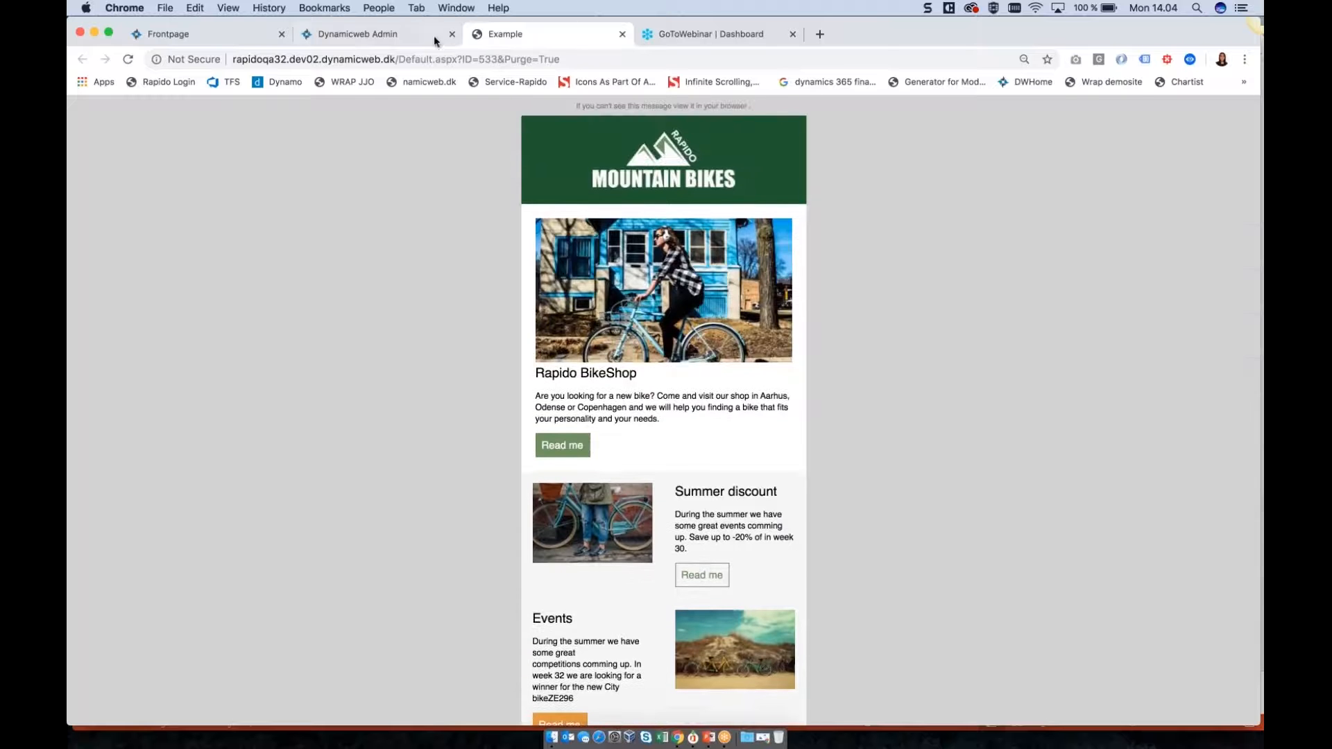
key(super+f)
Step: Set the email header and footer font color to the lightest gray and review the Example newsletter's header and footer
click(419, 39)
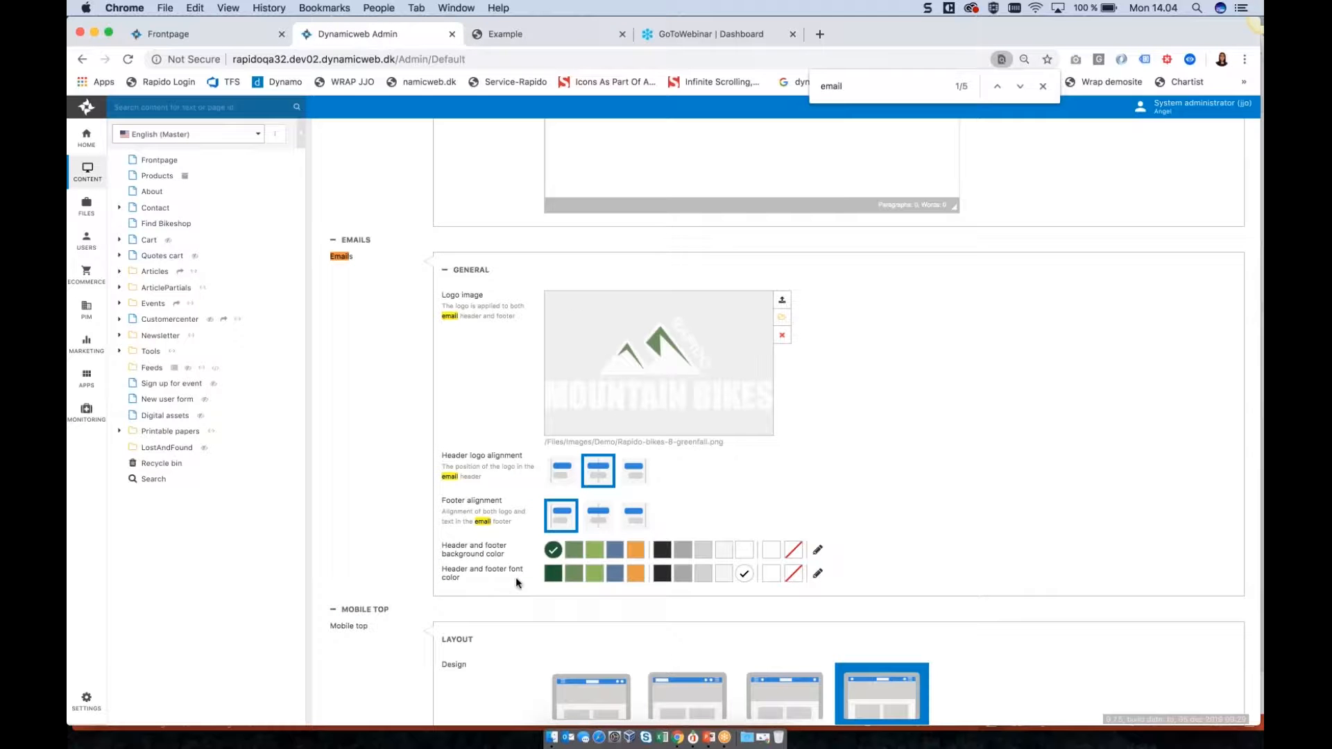
click(721, 578)
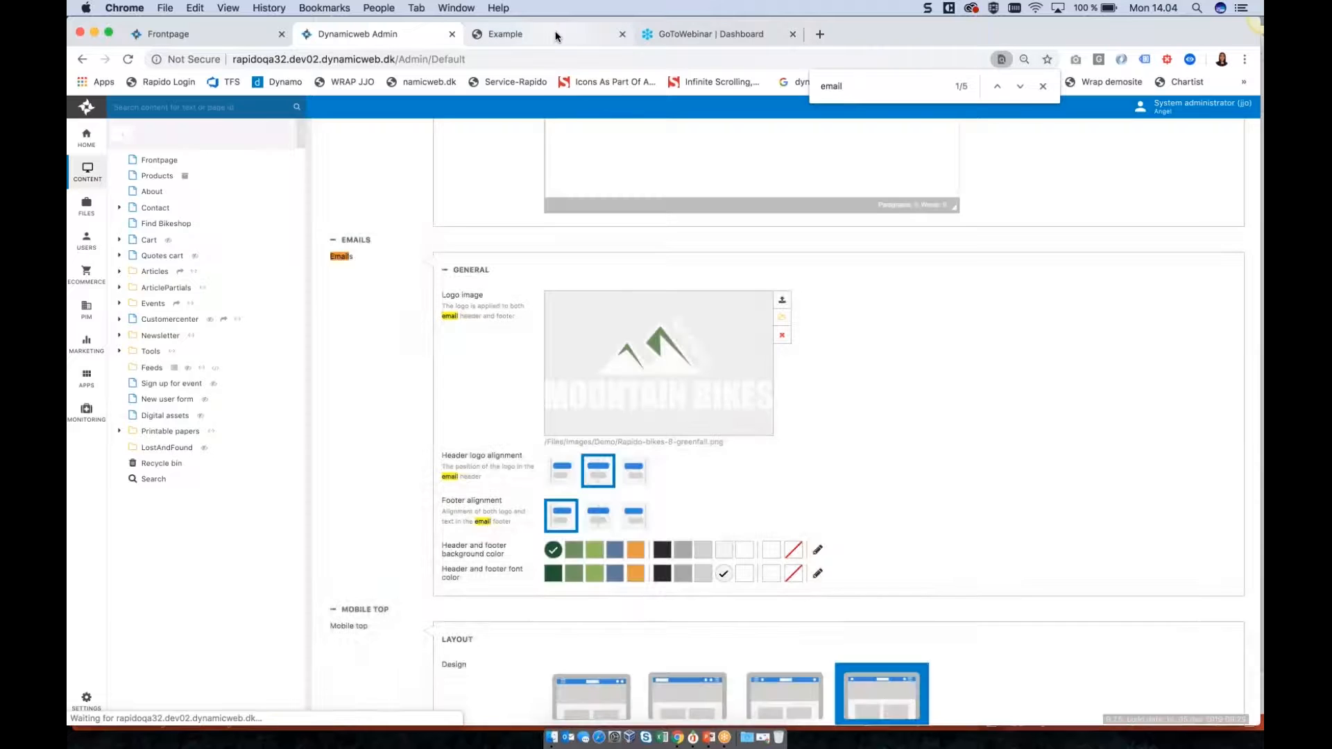
click(555, 33)
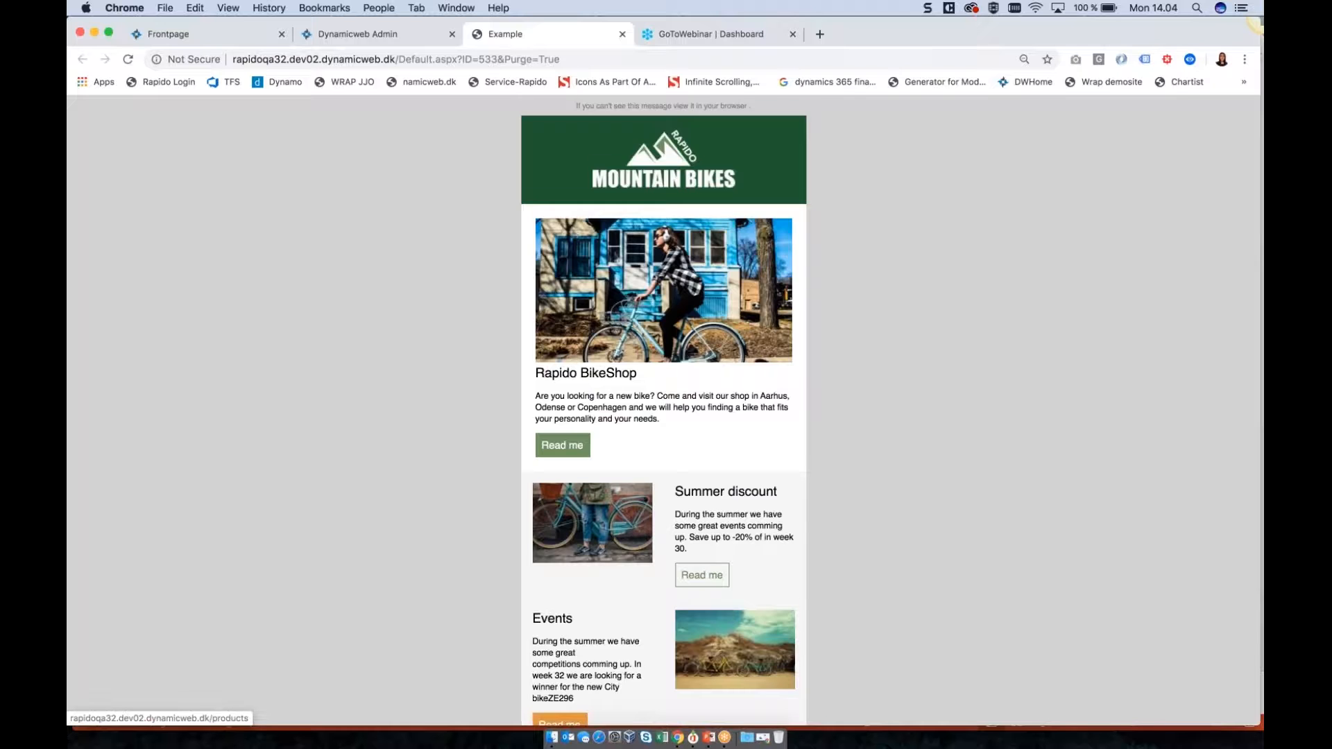
scroll(591, 652, down, 5)
scroll(663, 619, up, 5)
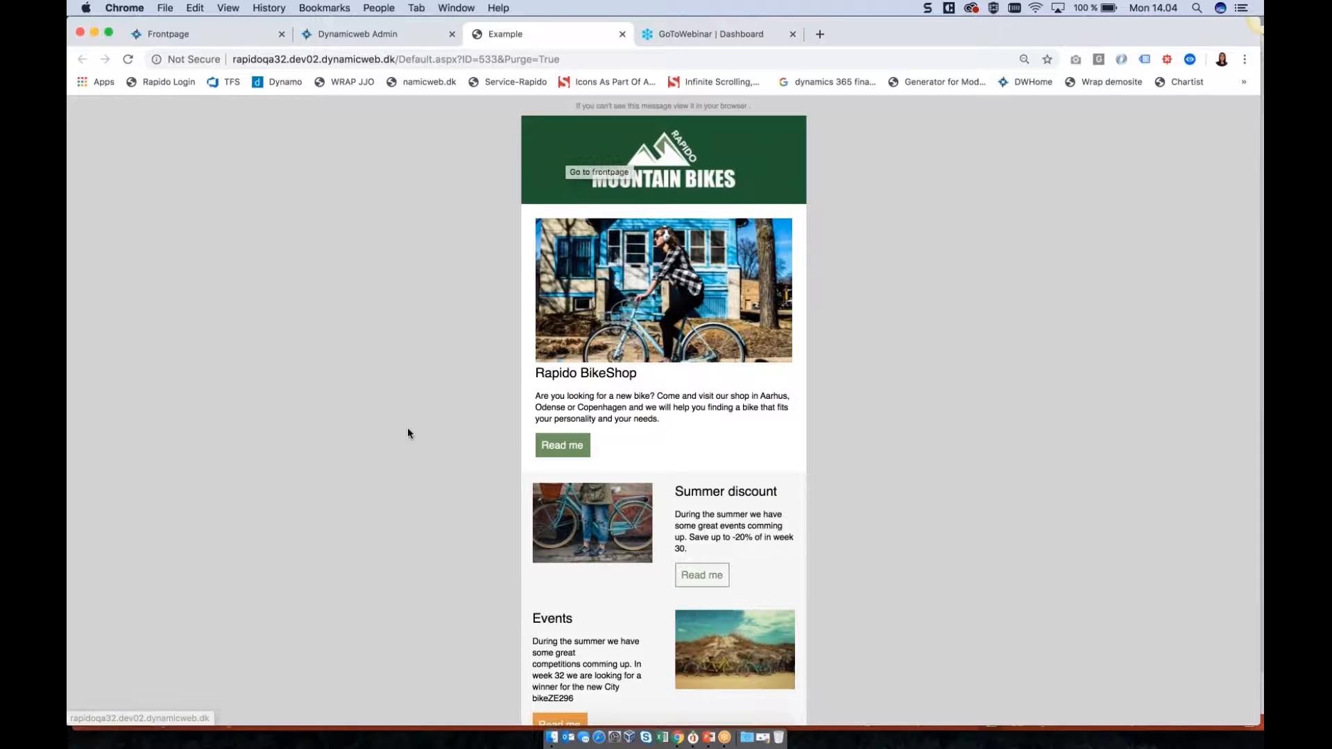
scroll(407, 427, down, 5)
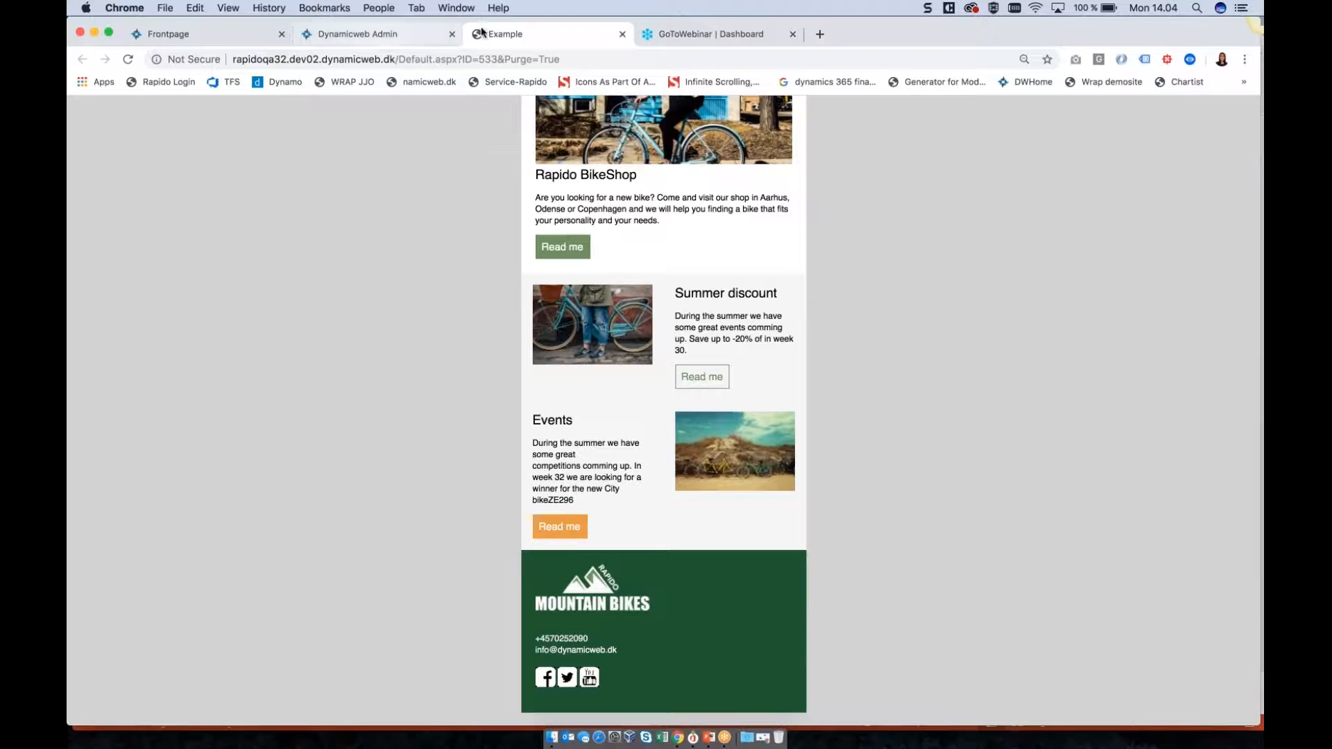
Step: Switch to PowerPoint to view the "Newsletter with products" slide, then return to Chrome
click(708, 738)
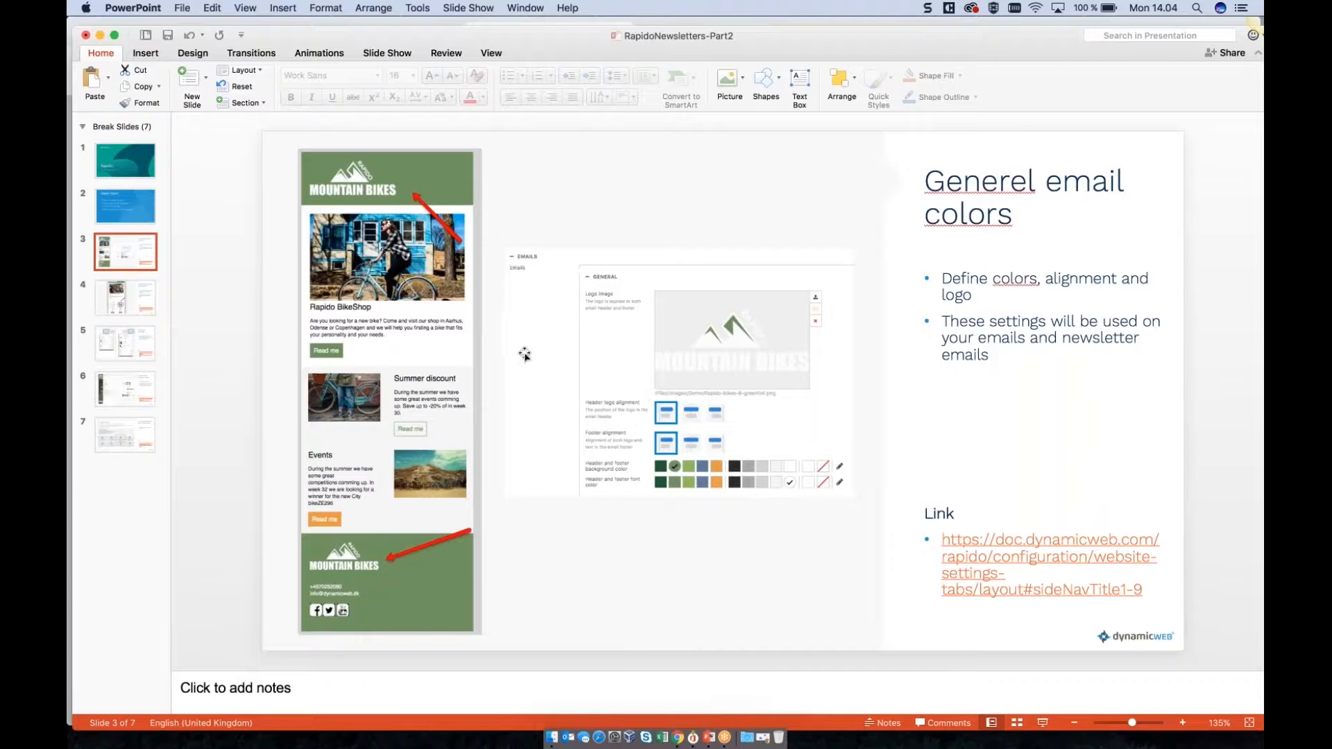
click(123, 311)
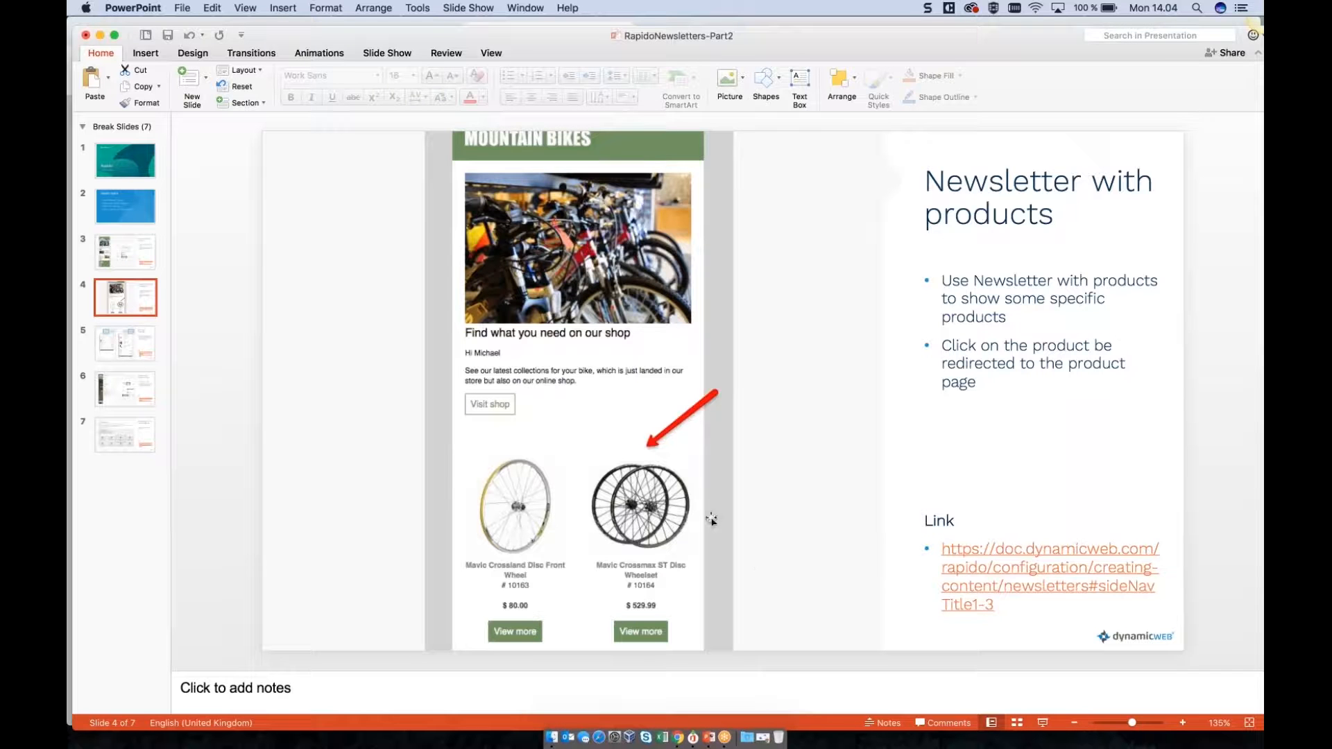
click(678, 738)
Step: Open the paragraph list of the Example page under Newsletter in the Dynamicweb admin
scroll(460, 102, up, 10)
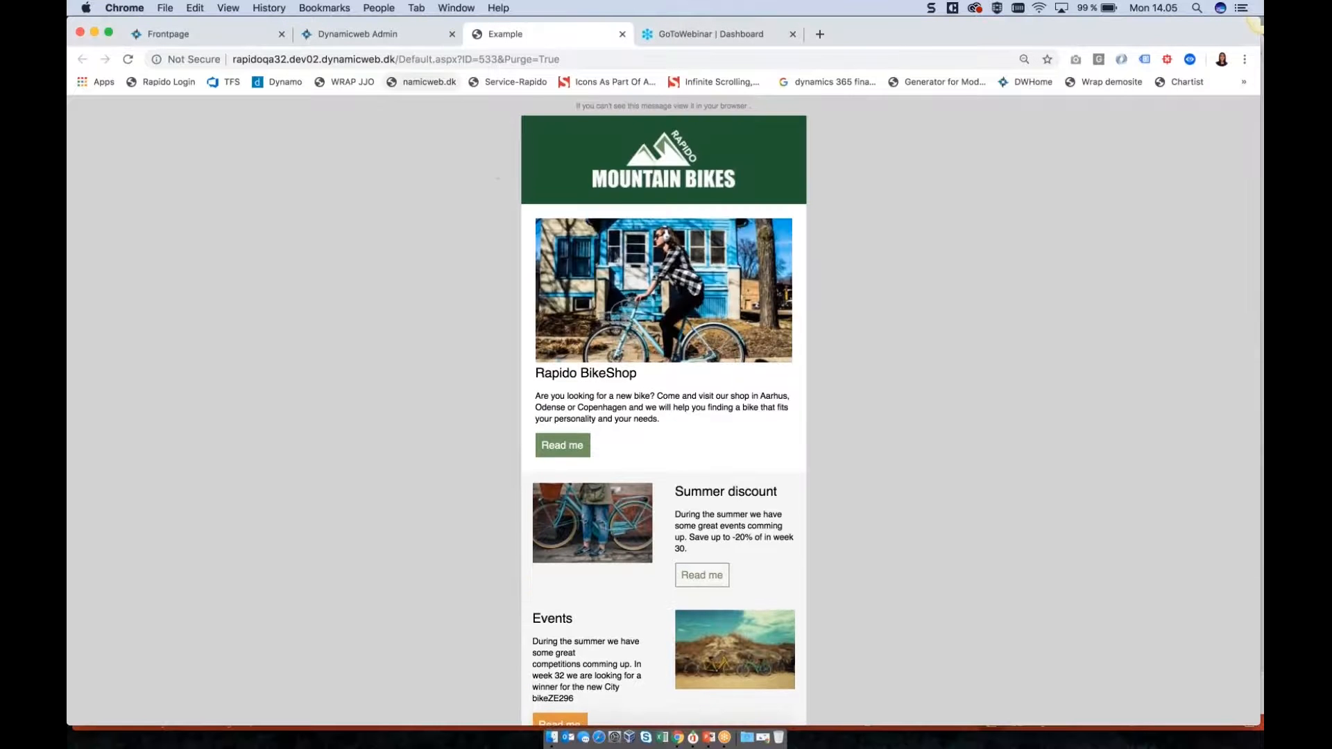
click(388, 35)
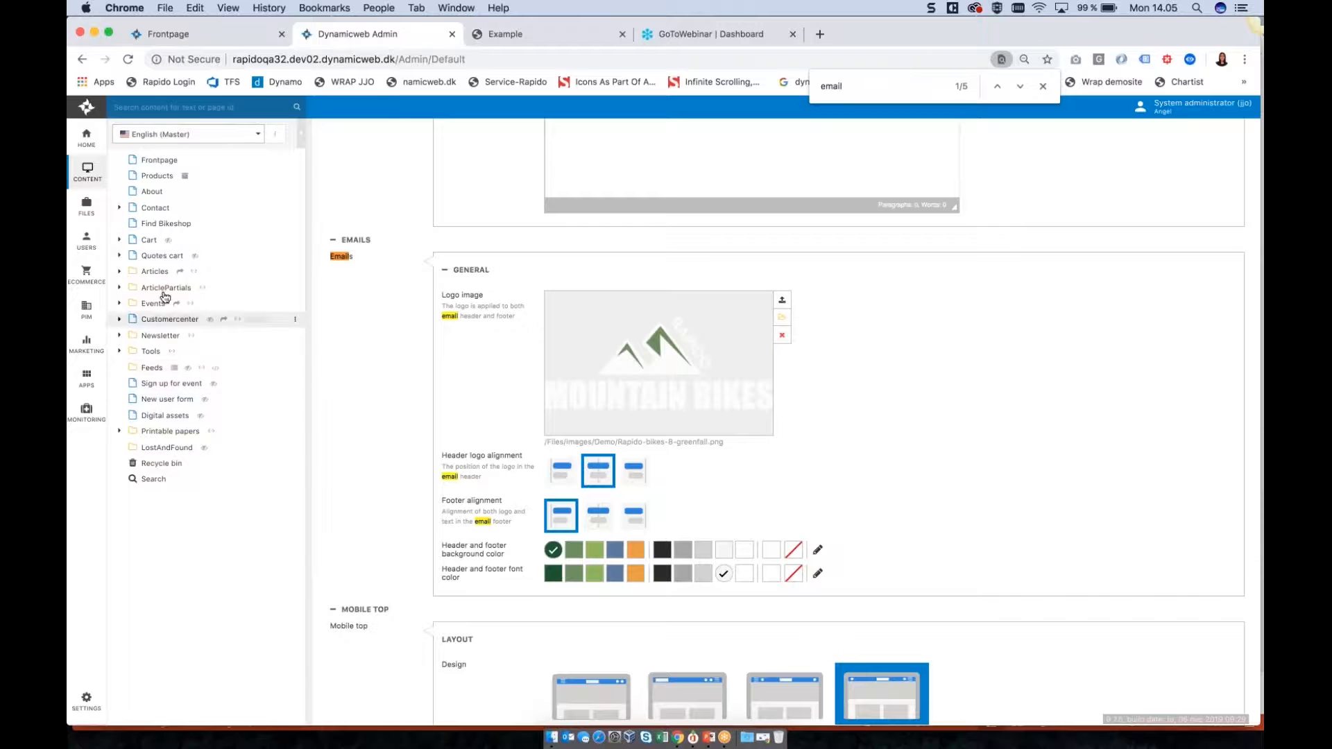
click(164, 336)
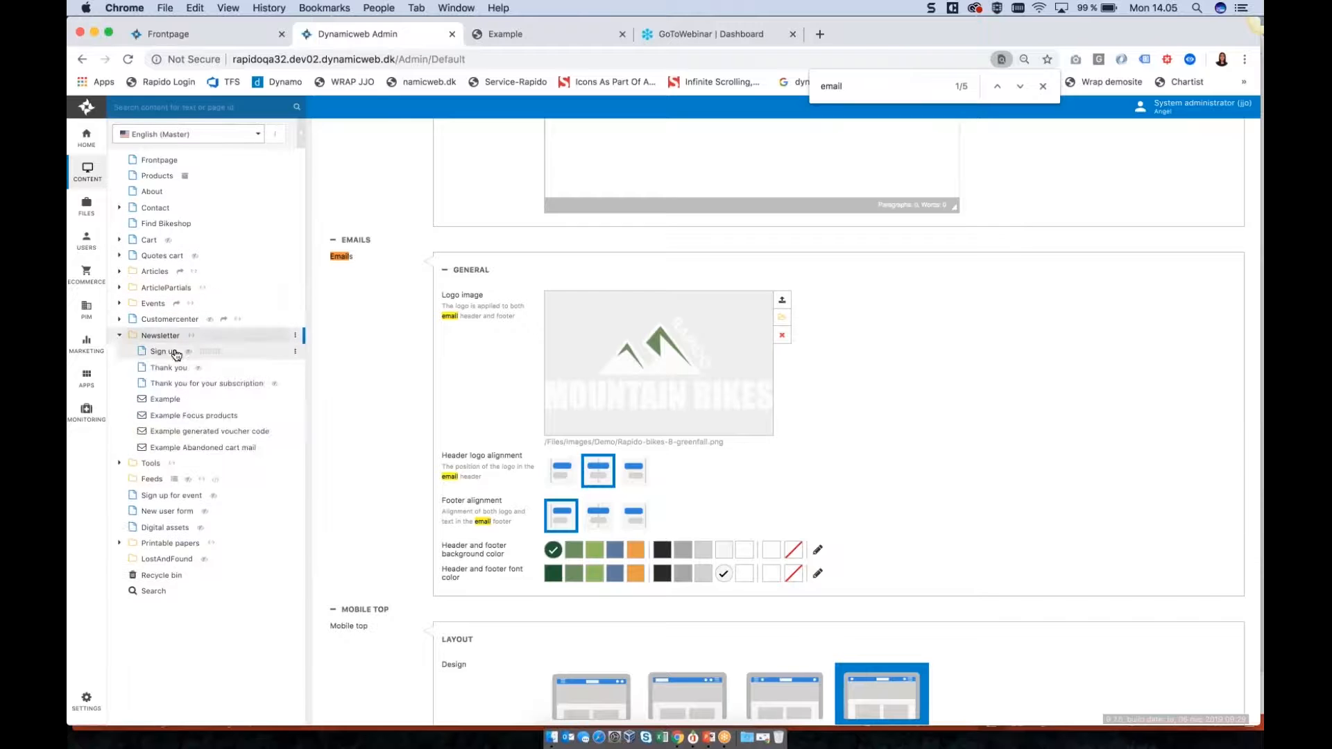
click(175, 401)
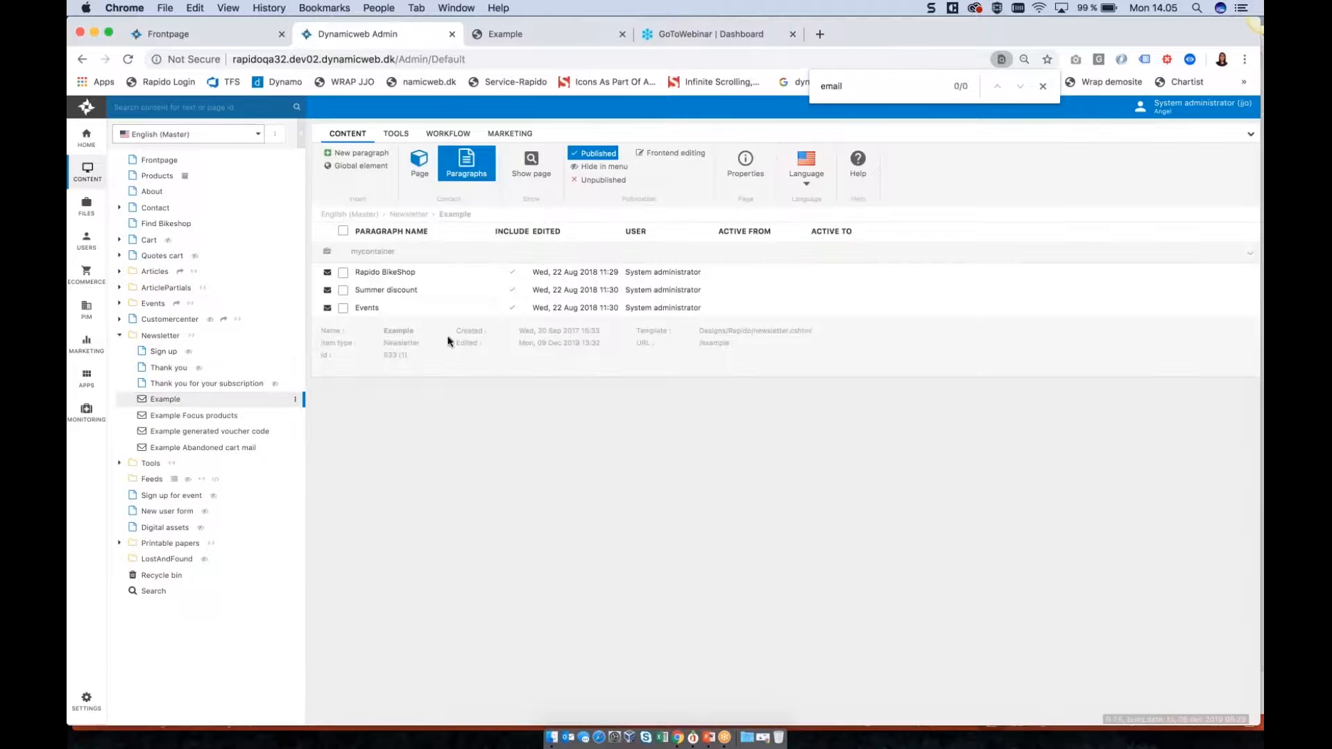
Step: Add a Newsletter product list paragraph named "Campaign" to the Example newsletter
click(367, 156)
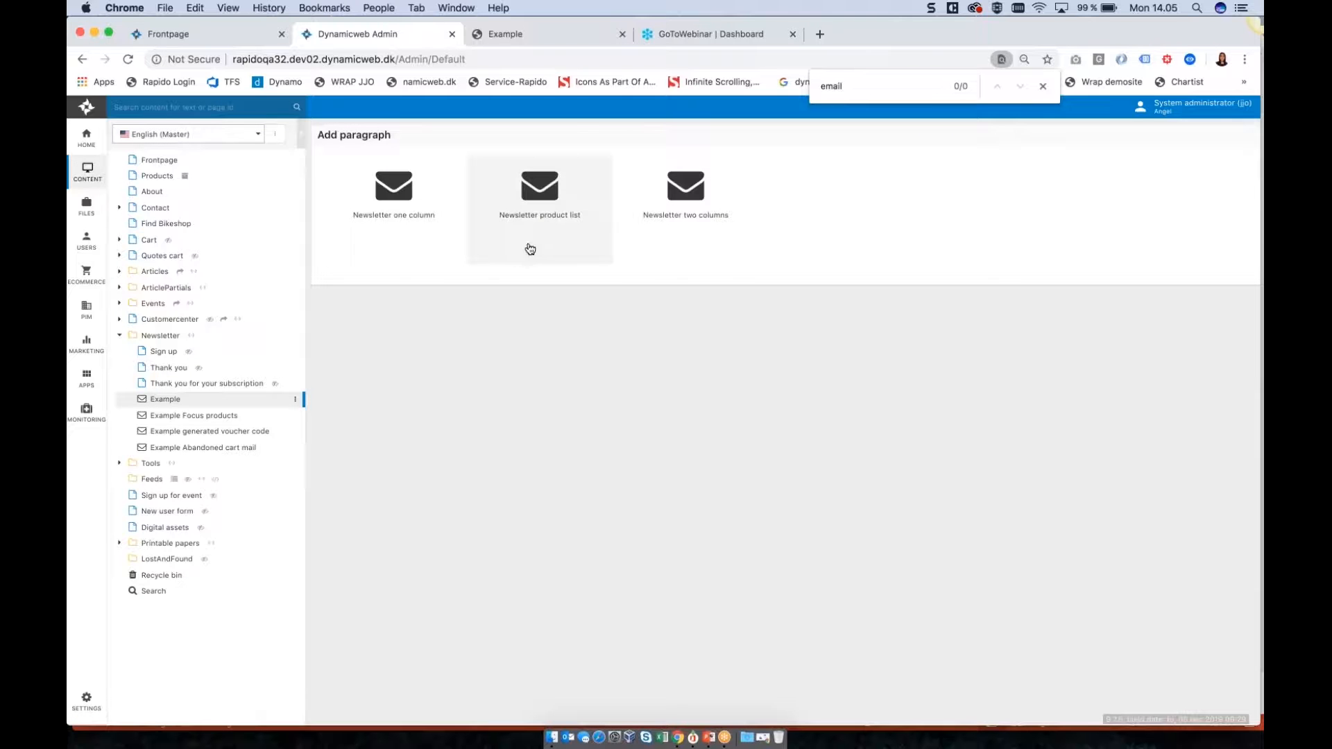
click(545, 195)
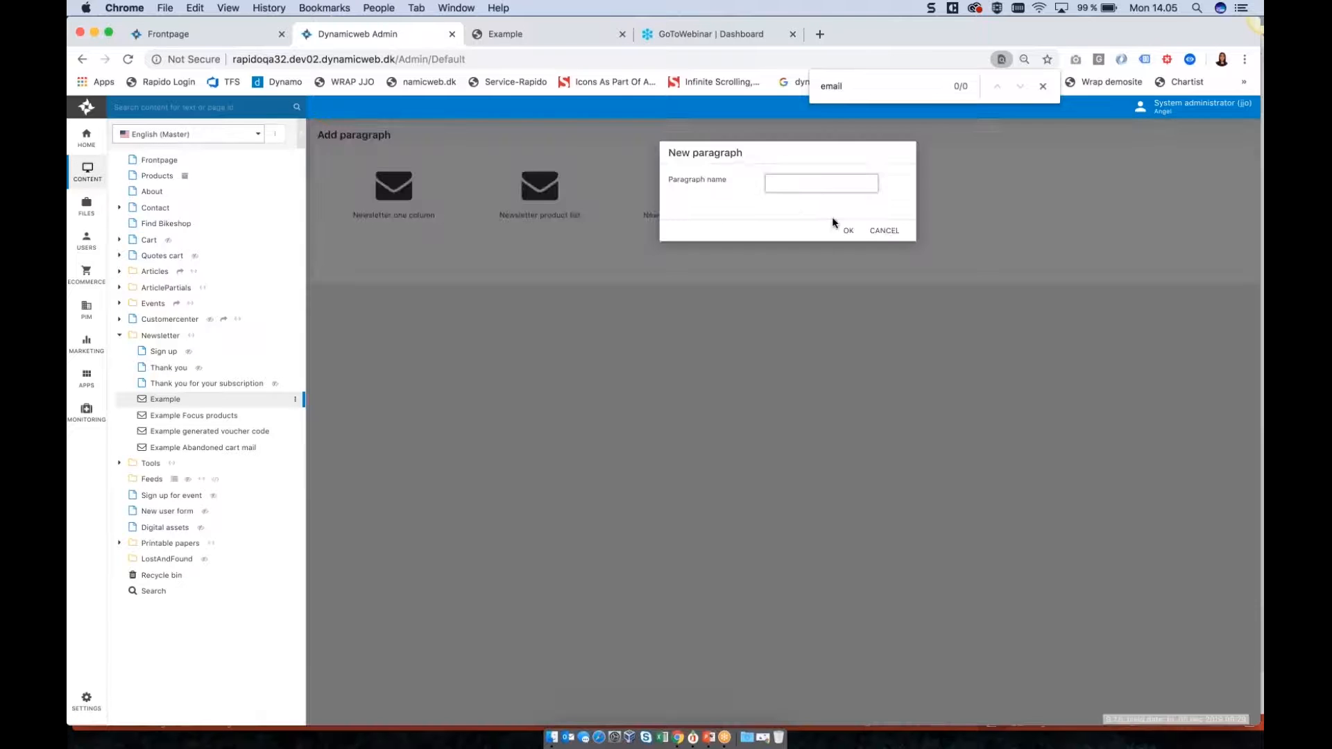
text(Campaign)
click(847, 231)
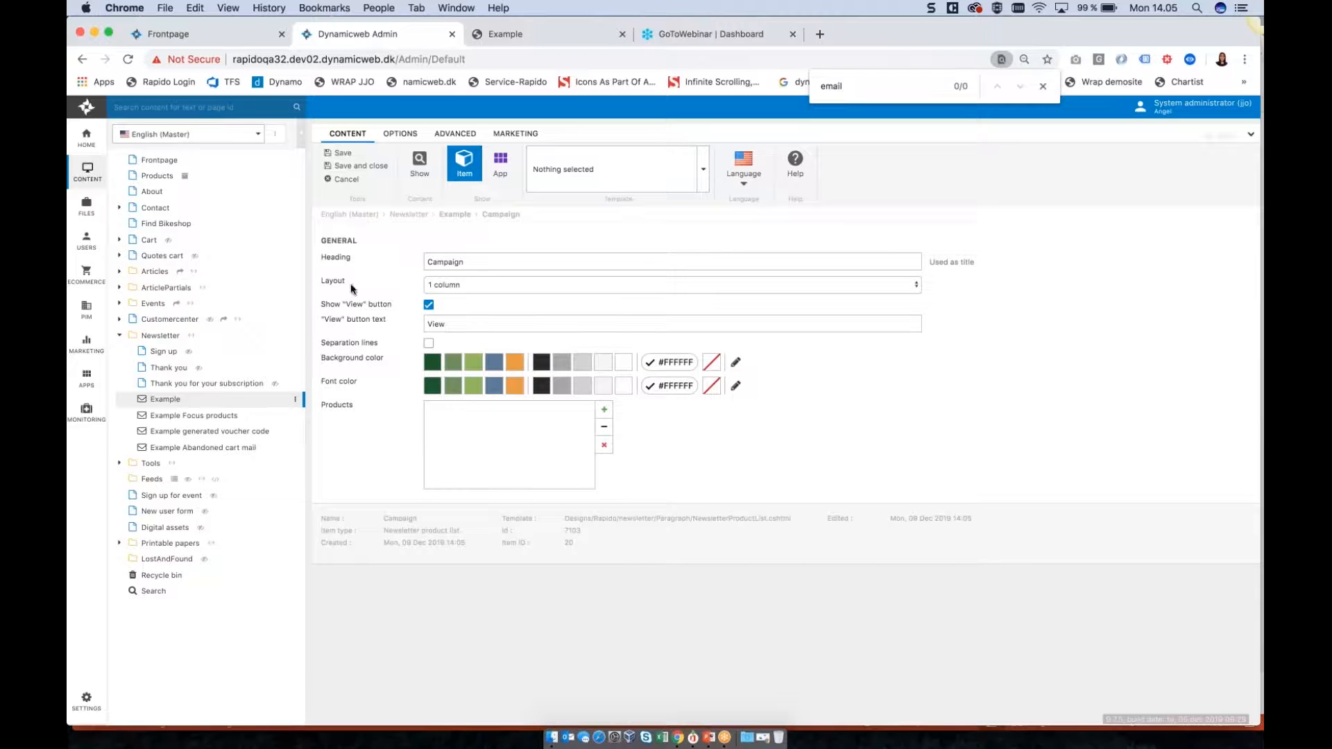
click(455, 285)
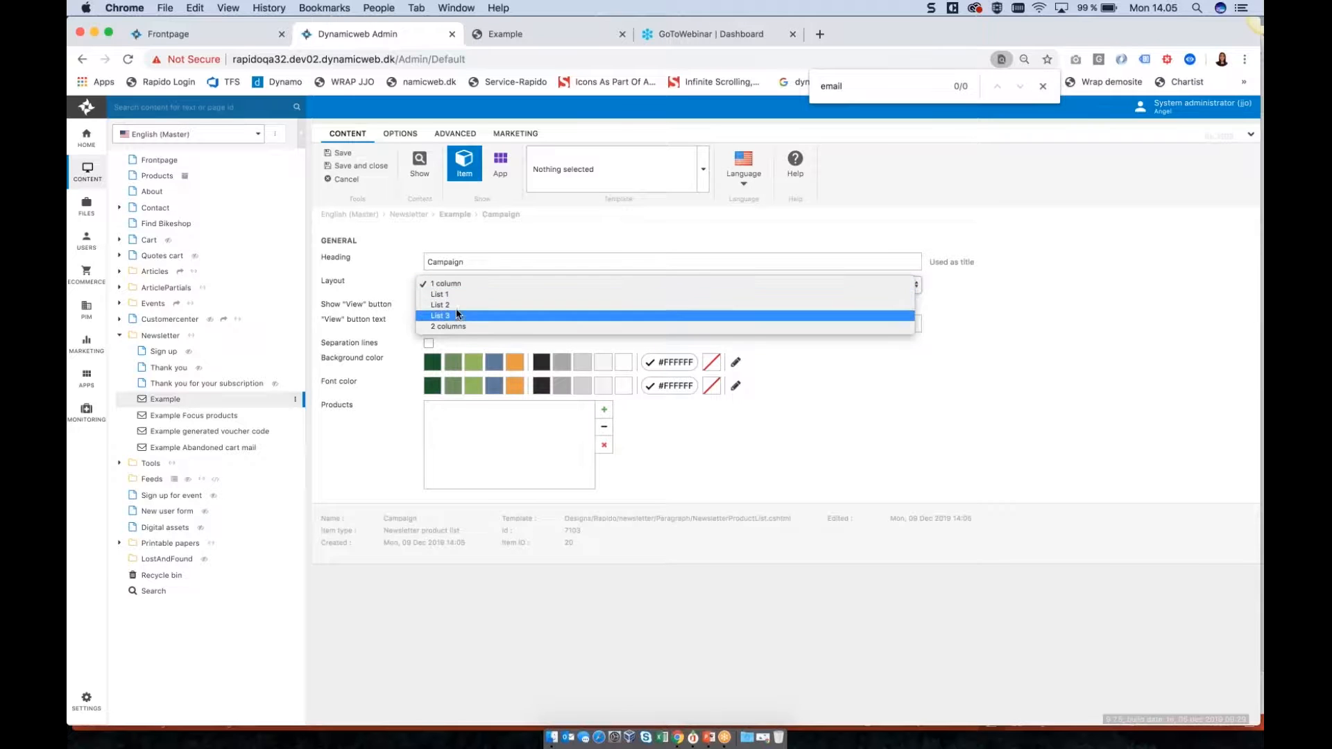
click(382, 286)
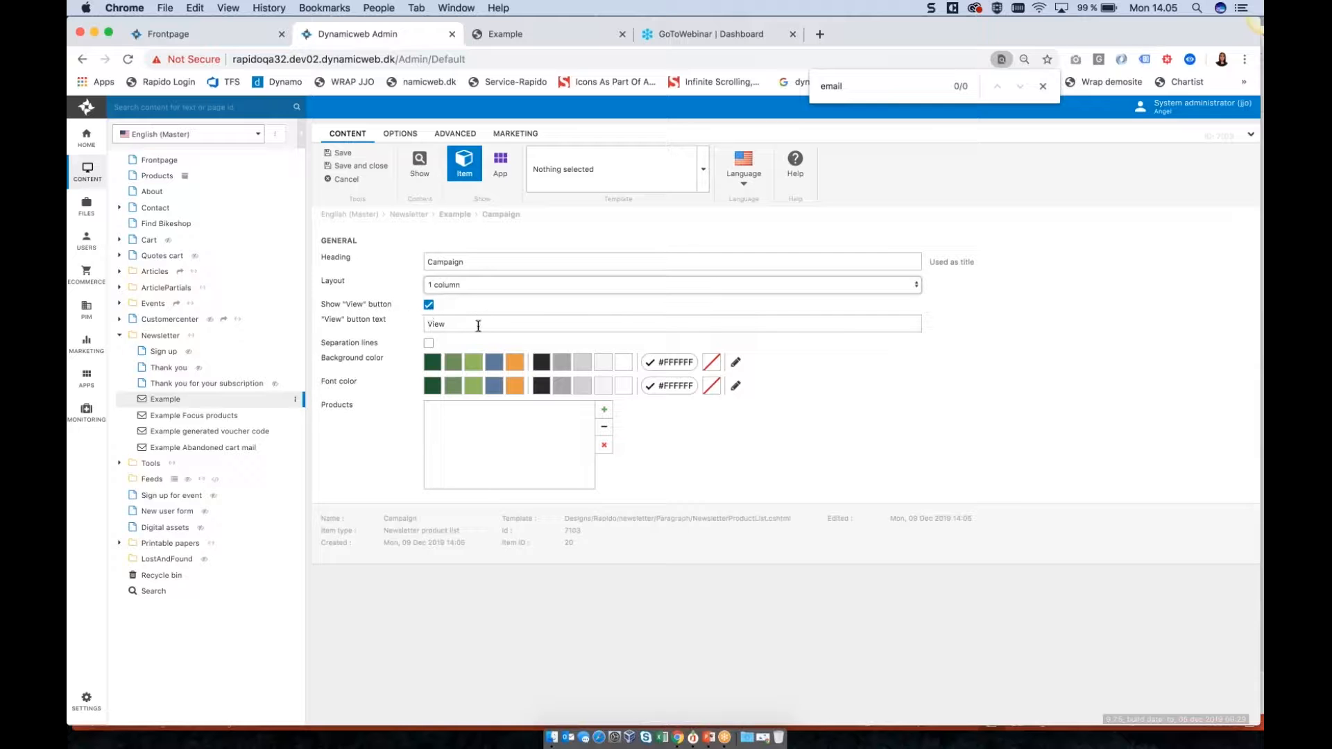
double_click(428, 324)
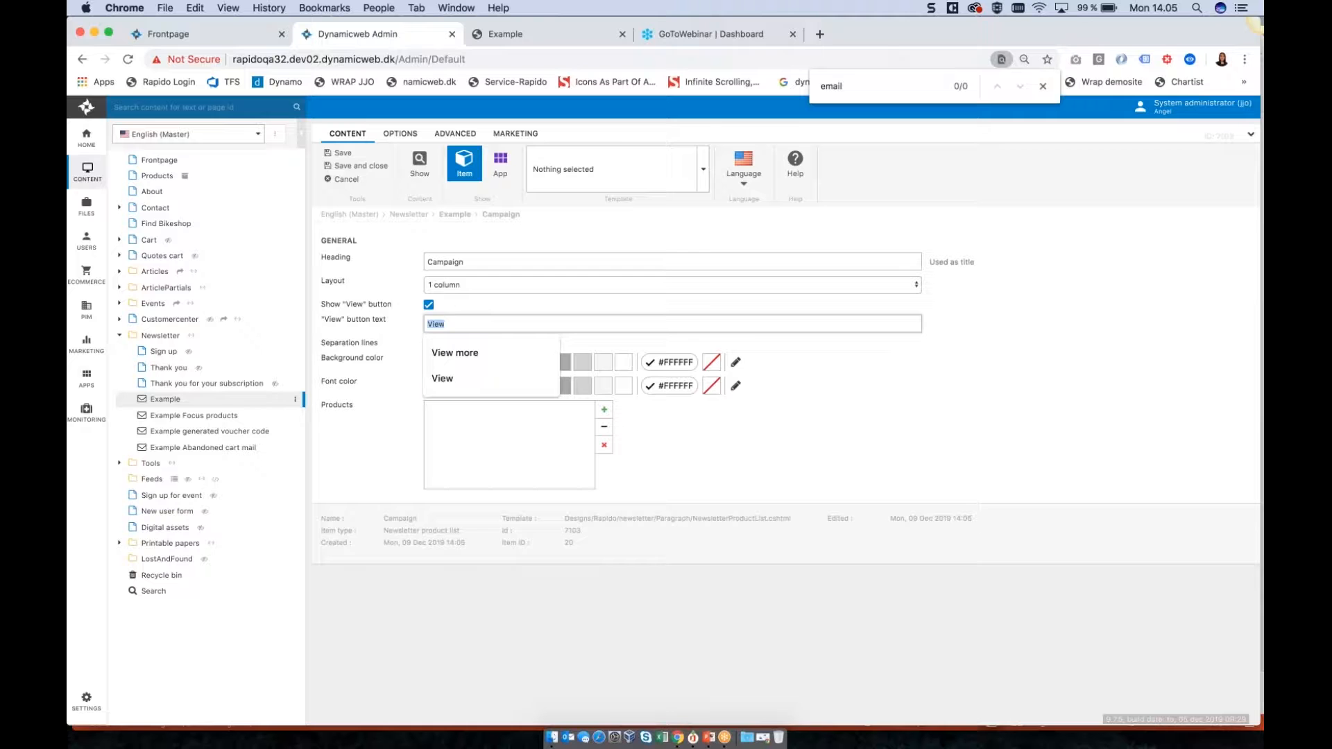
click(445, 324)
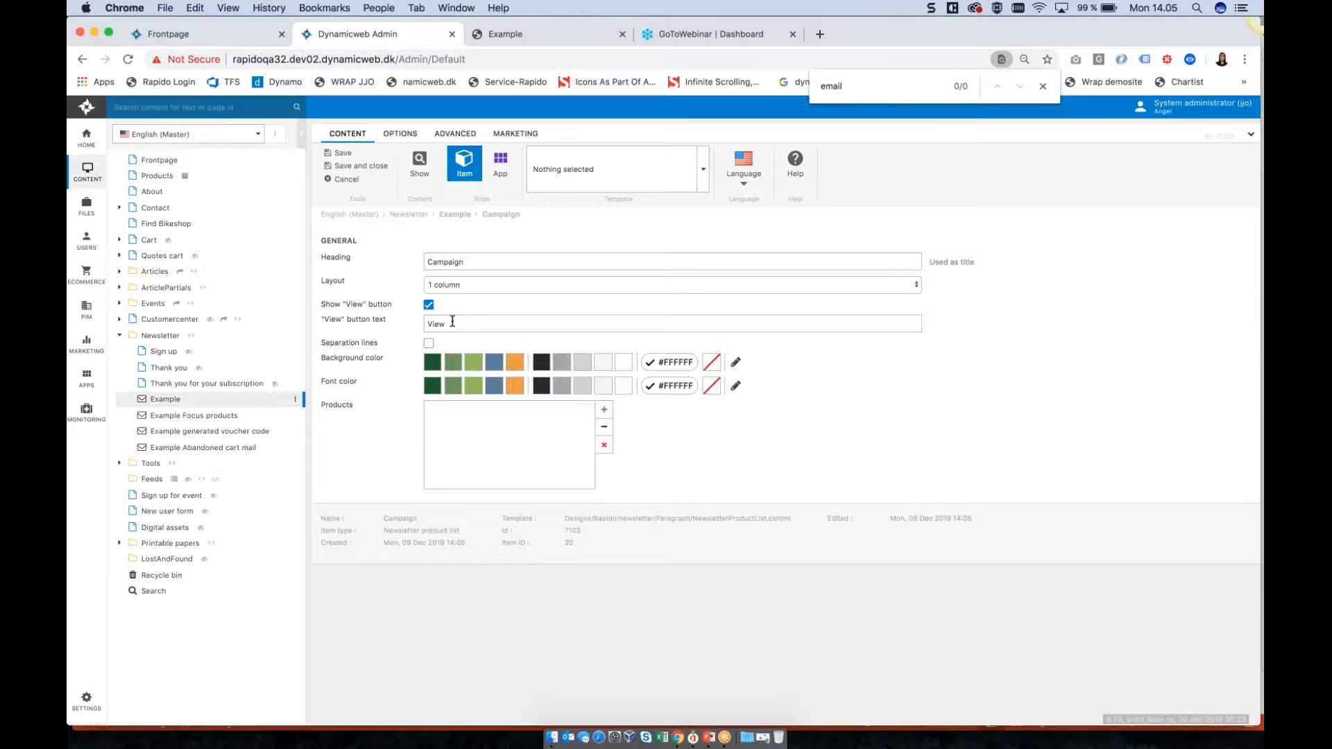
Step: Add Mongoose Ritual Street (#2) and Mongoose Ritual Dirt-Hi Mountain Bike from the Bikes > Mountain bikes group to the Campaign product list
click(604, 411)
click(82, 97)
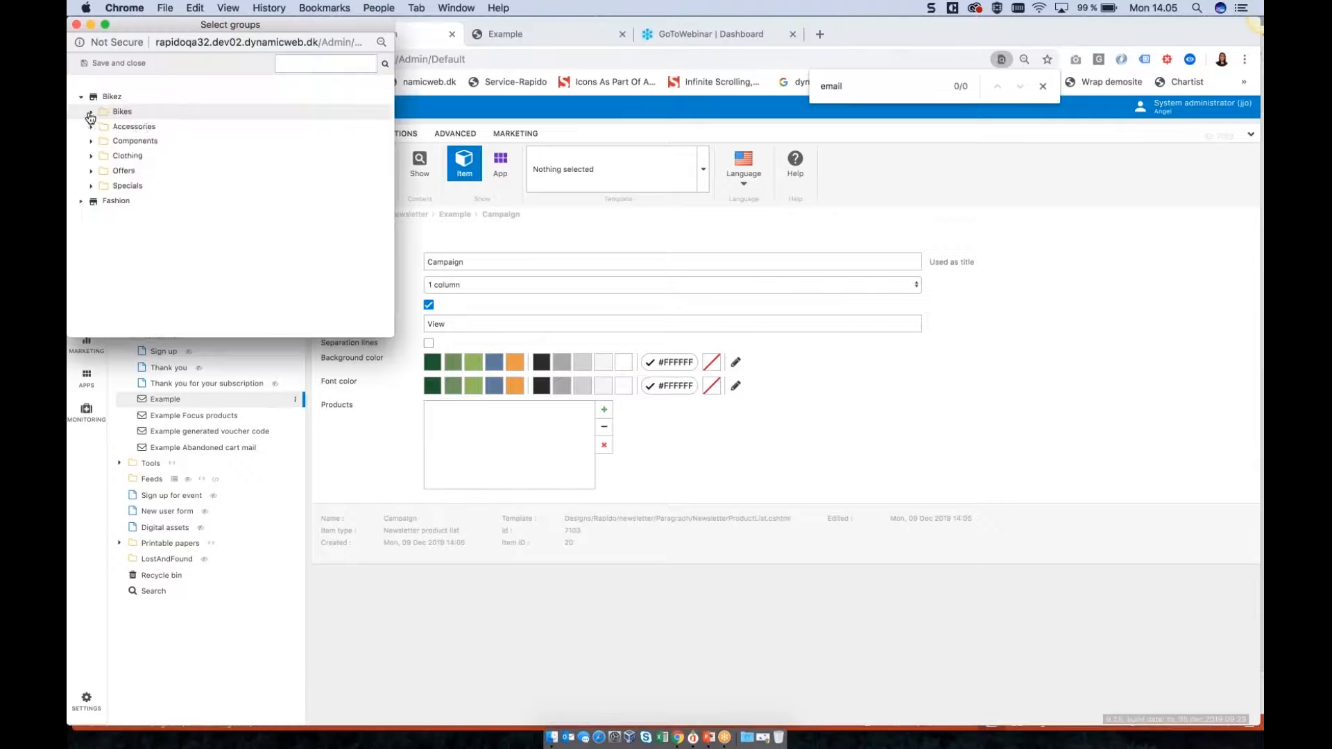
click(91, 112)
click(102, 127)
click(123, 141)
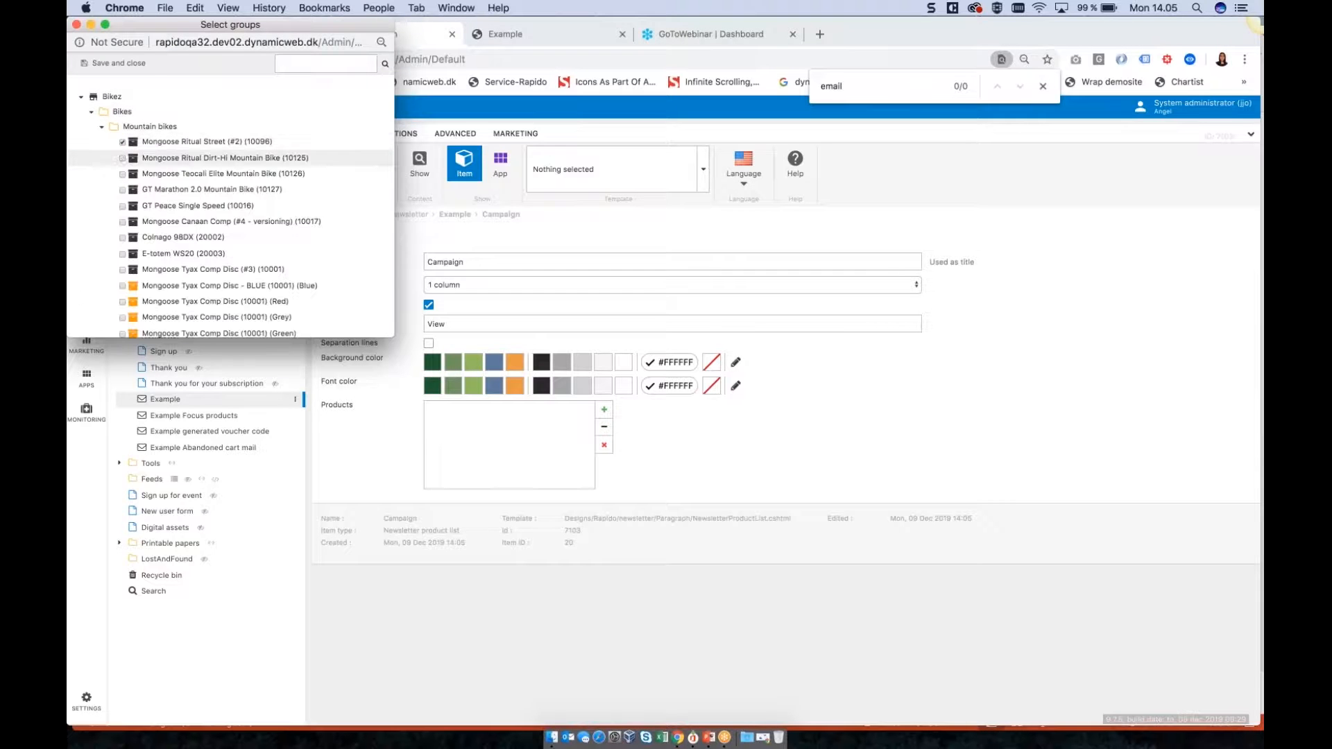
click(124, 64)
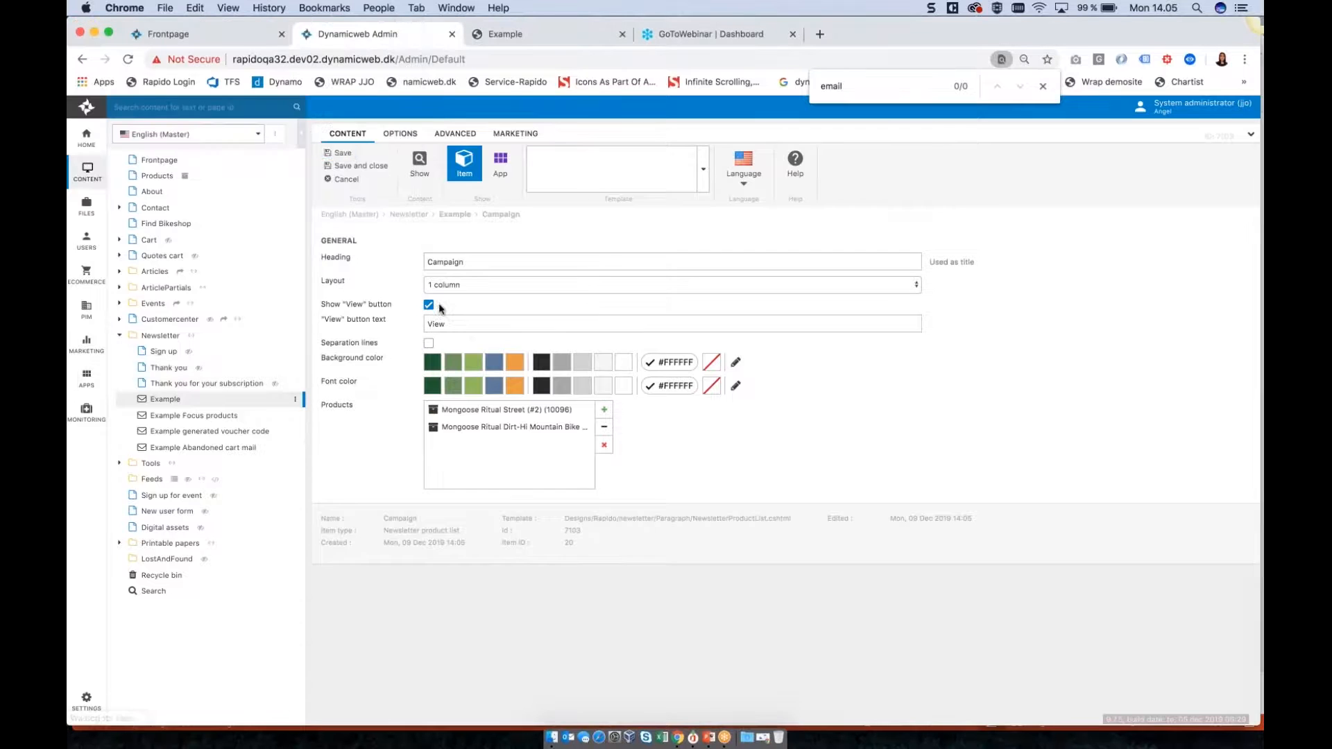
Step: Disable the "View" button, clear its button text, save the Campaign paragraph, and review the product list in the Example newsletter
click(428, 304)
double_click(437, 324)
key(BackSpace)
click(341, 153)
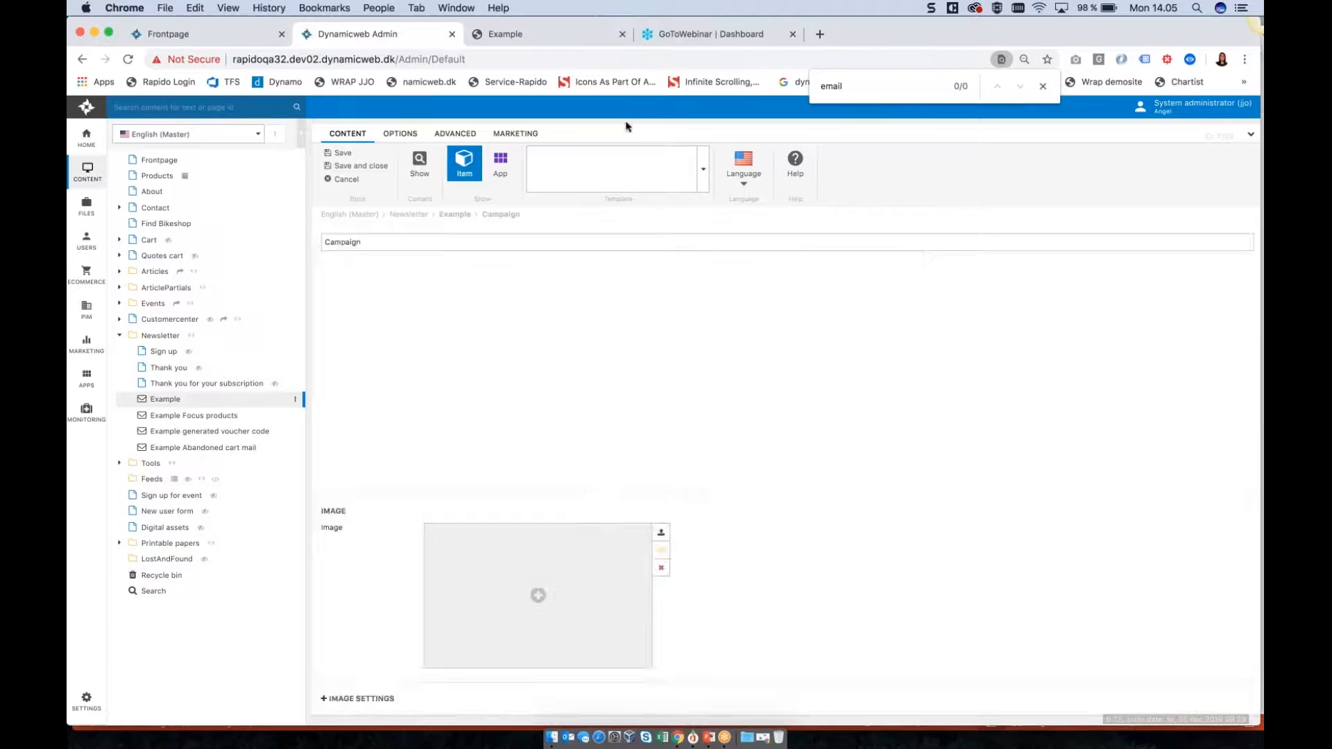
click(529, 32)
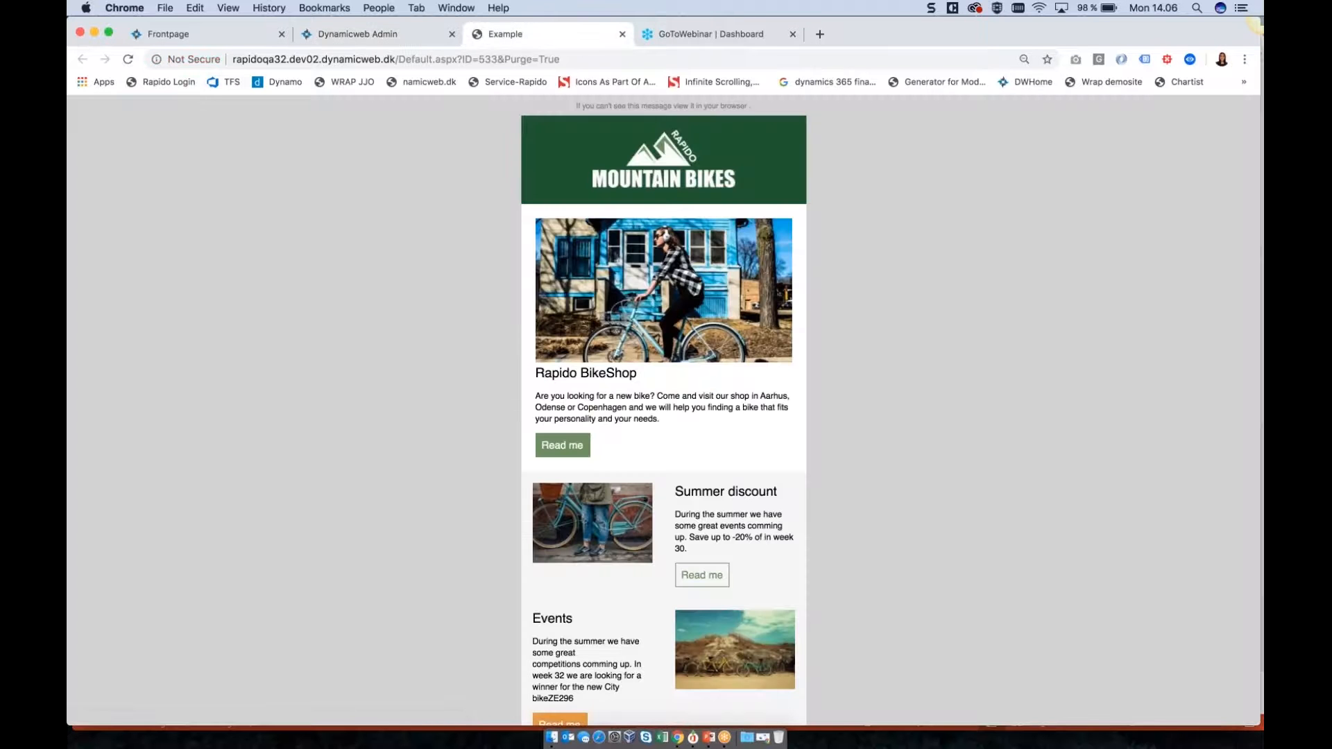
scroll(542, 394, down, 15)
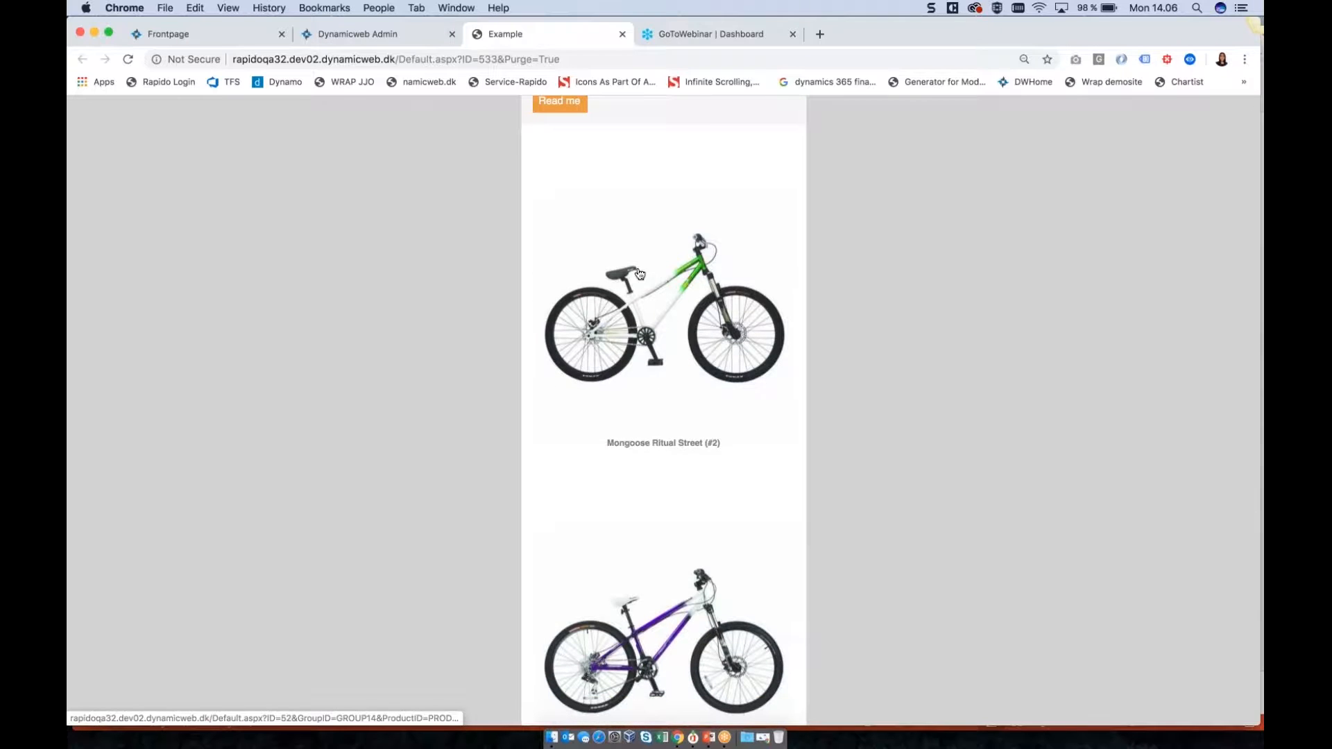
scroll(708, 421, down, 5)
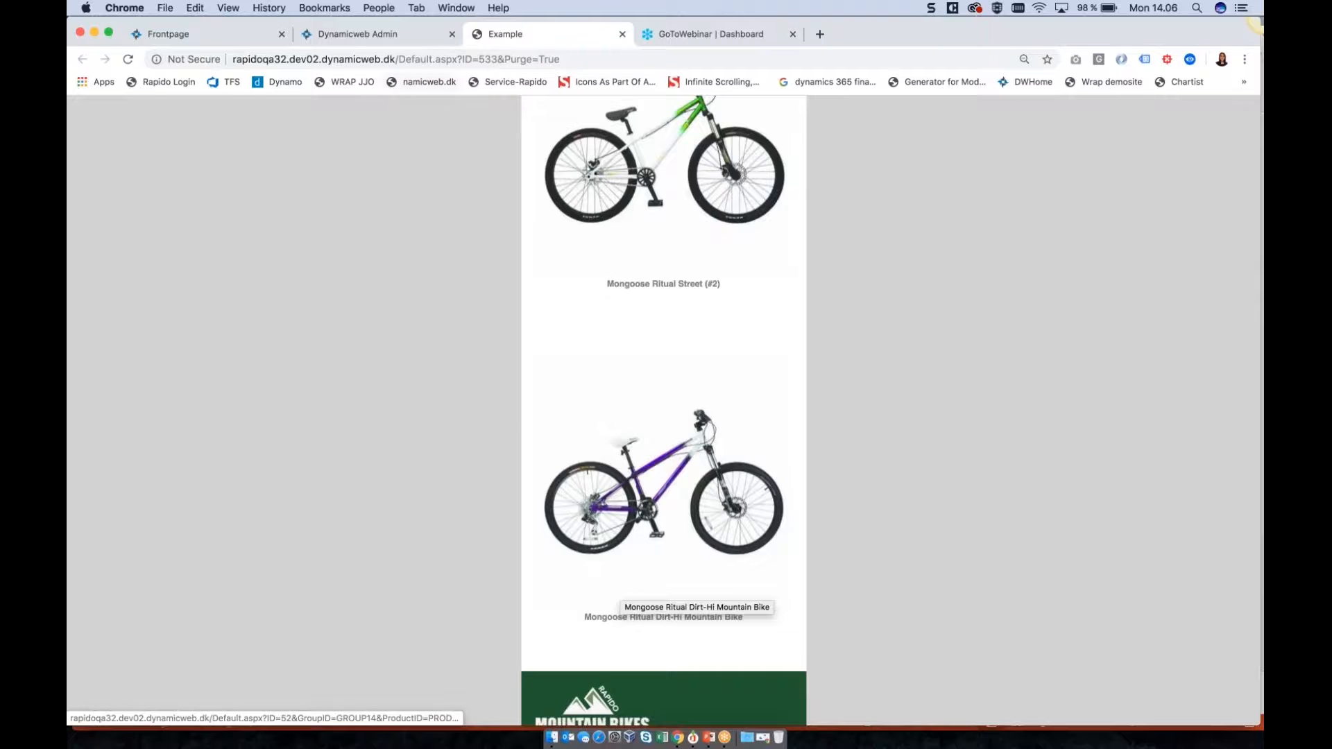
Step: Set the Campaign product list's layout to List 1, save it, and refresh the Example newsletter preview
click(383, 36)
click(472, 290)
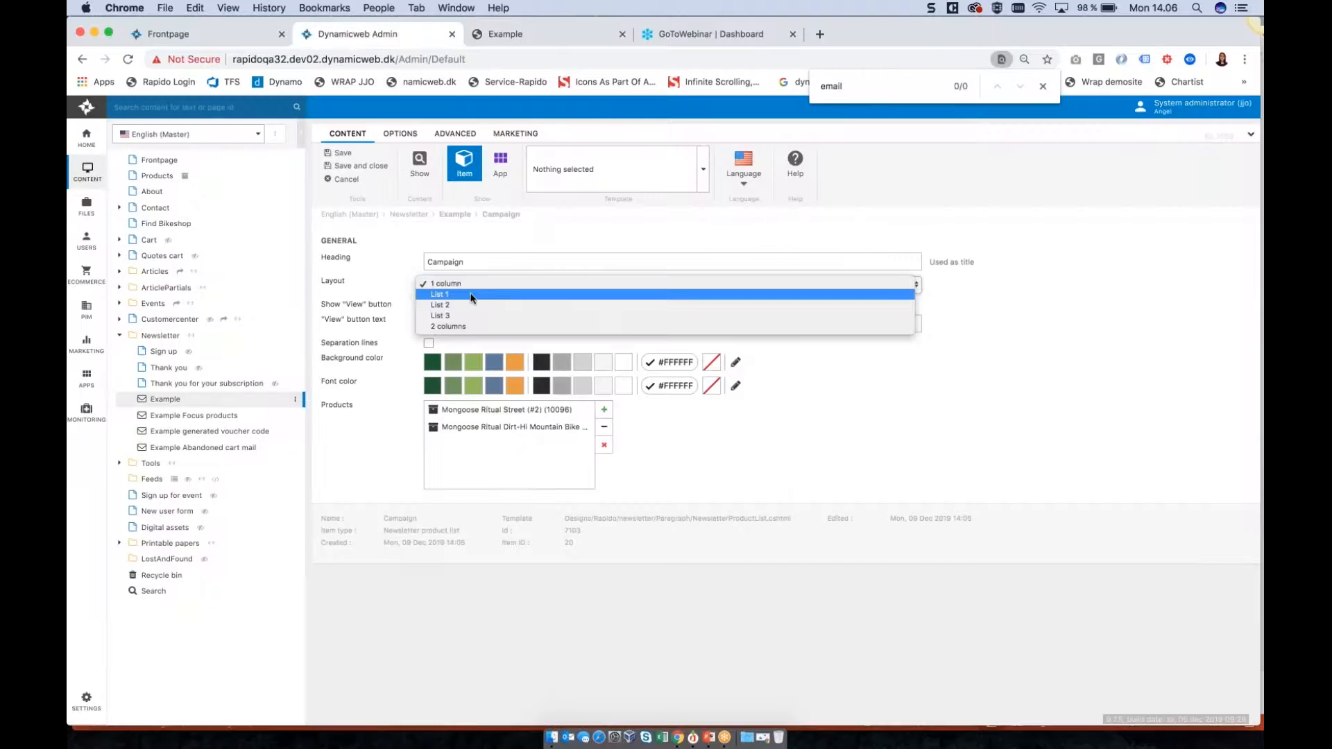
click(472, 294)
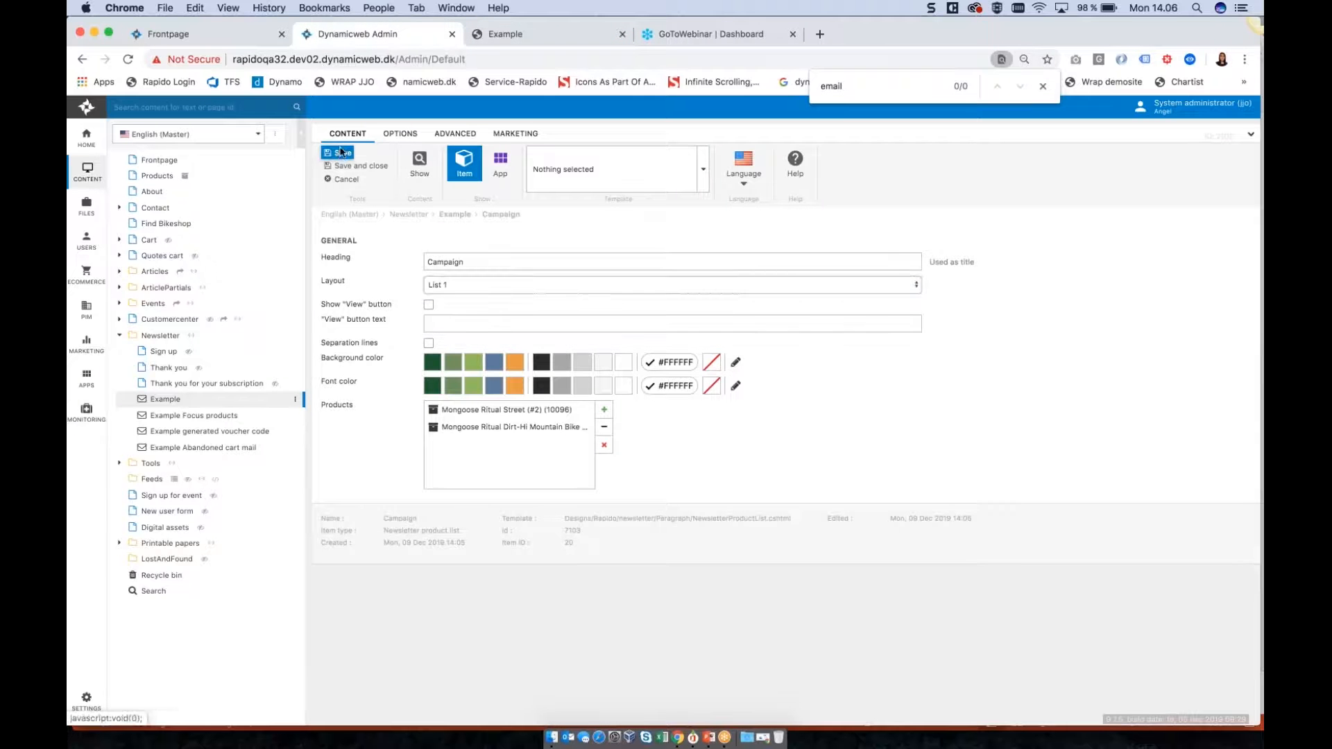
click(540, 30)
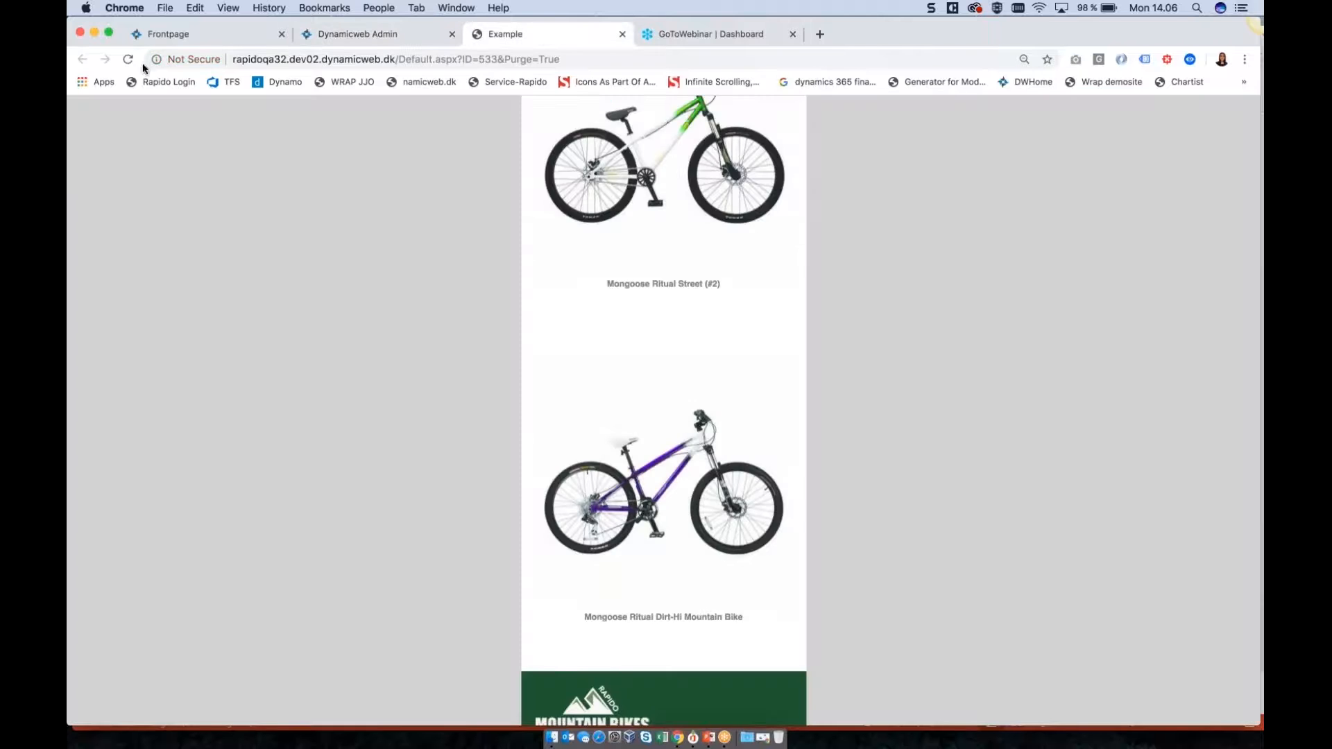
click(128, 60)
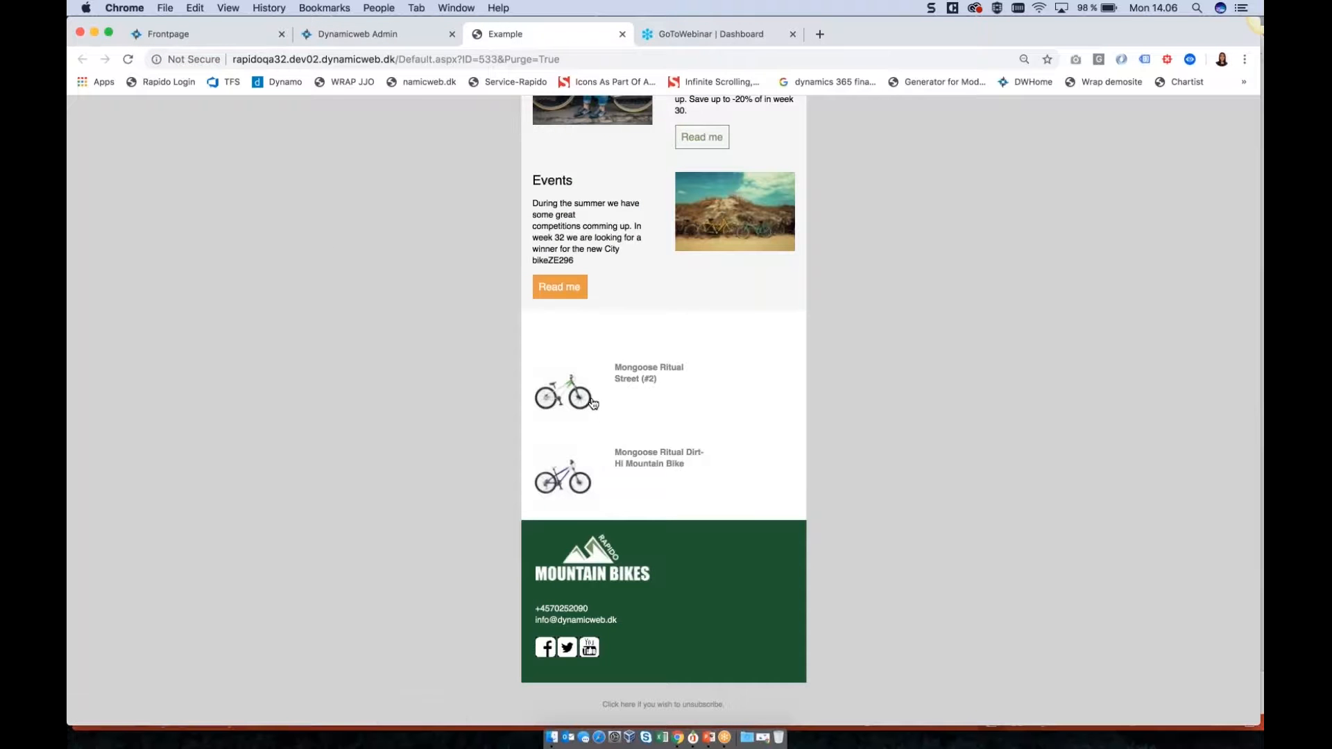
Step: Set the Campaign product list's font color to the near-black swatch, save it, and refresh the Example newsletter preview
click(400, 38)
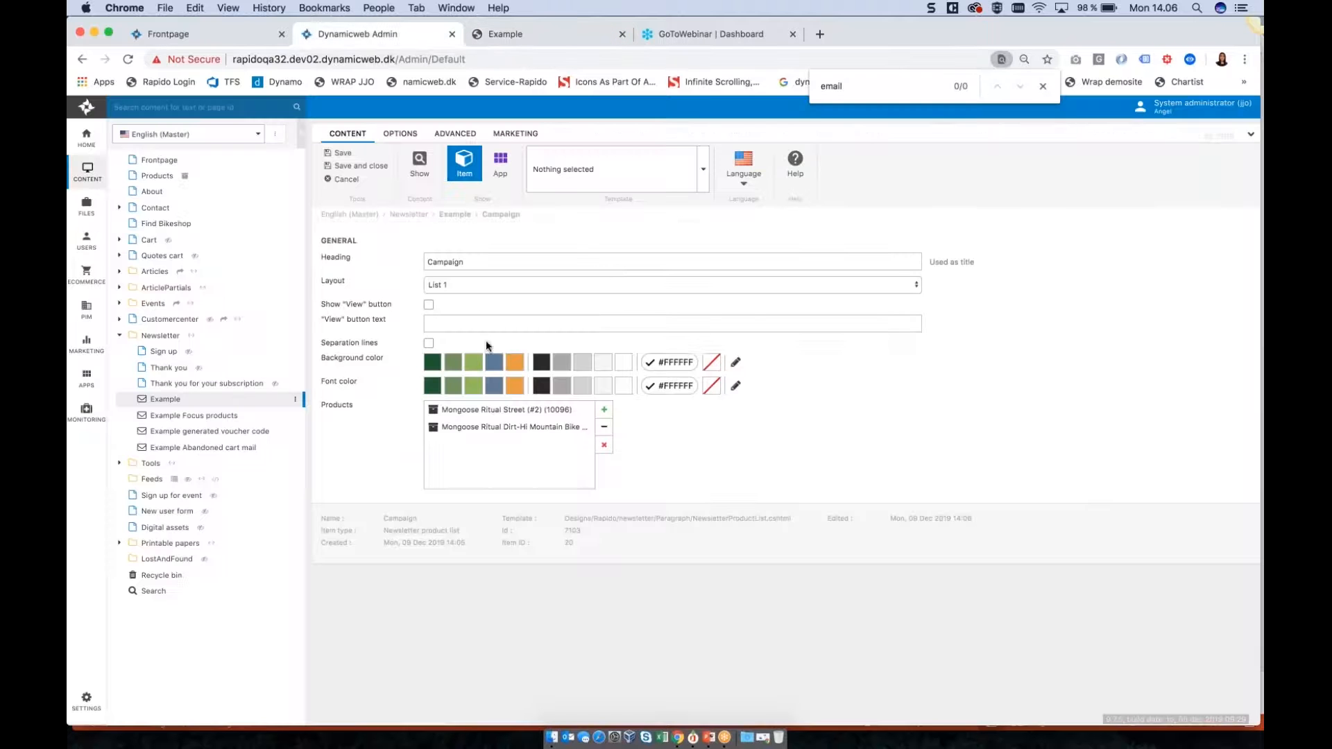
click(541, 386)
click(344, 153)
click(504, 35)
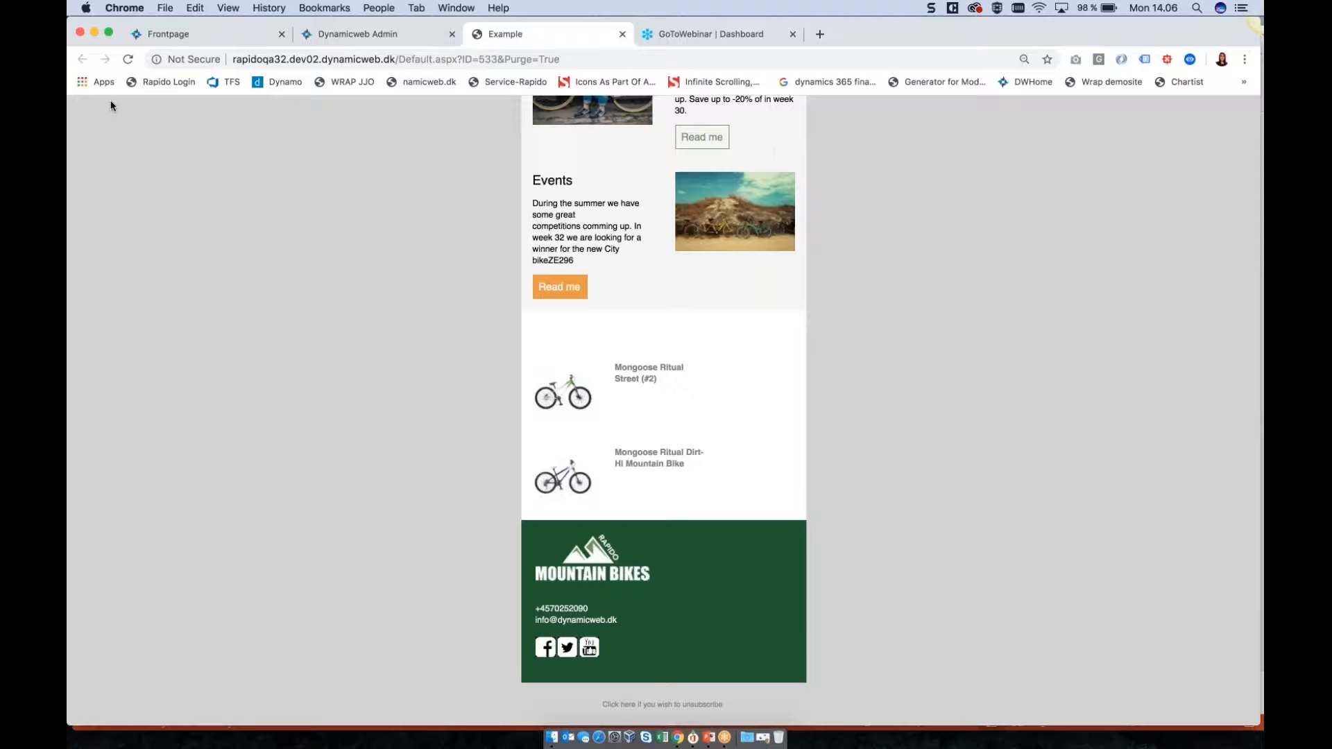
click(128, 58)
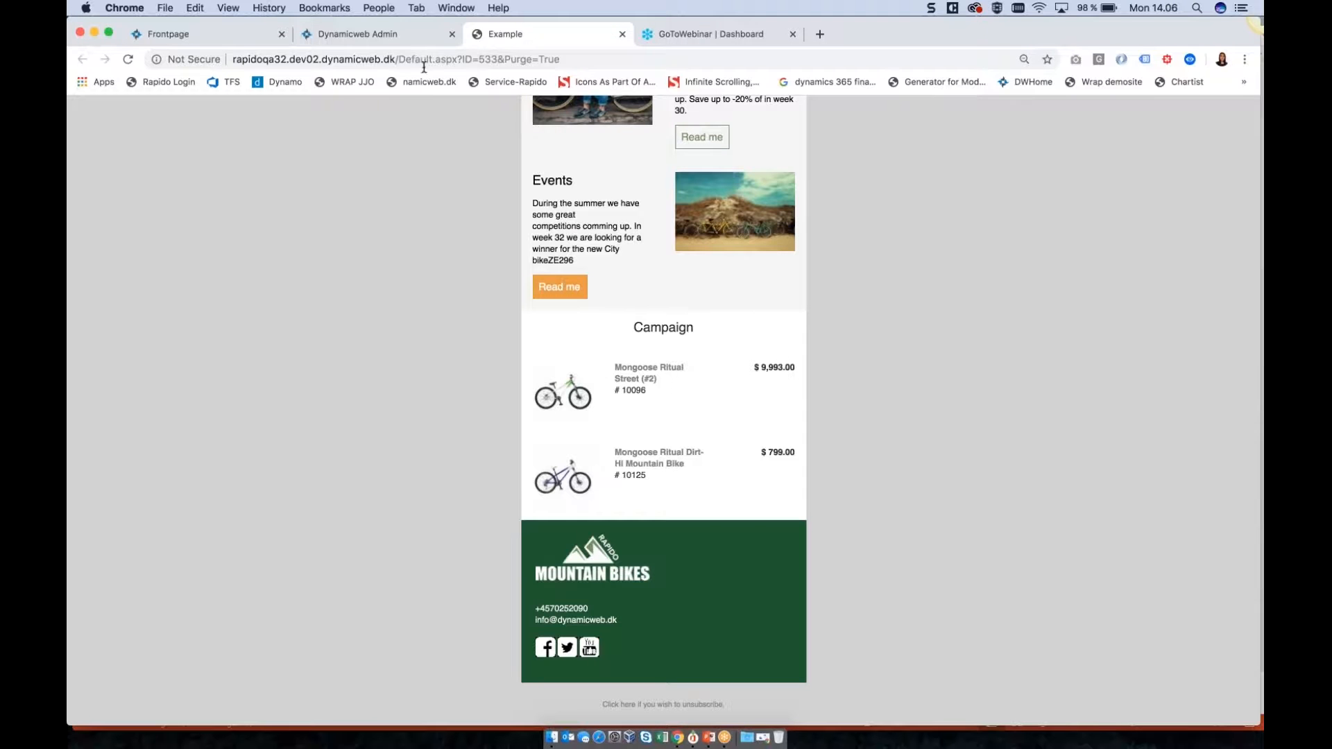
Step: Set the Campaign product list's layout to List 2, save it, and refresh the Example newsletter preview
click(357, 34)
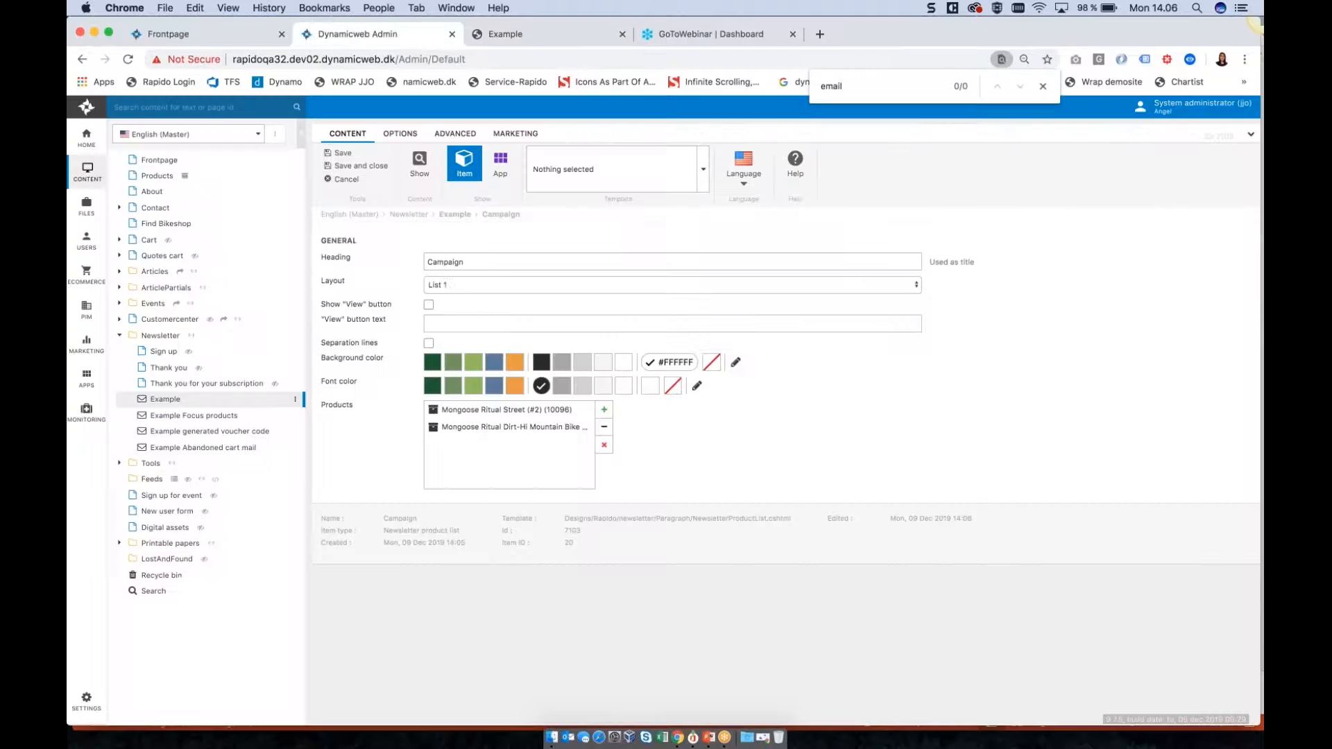
click(457, 287)
click(455, 295)
click(344, 154)
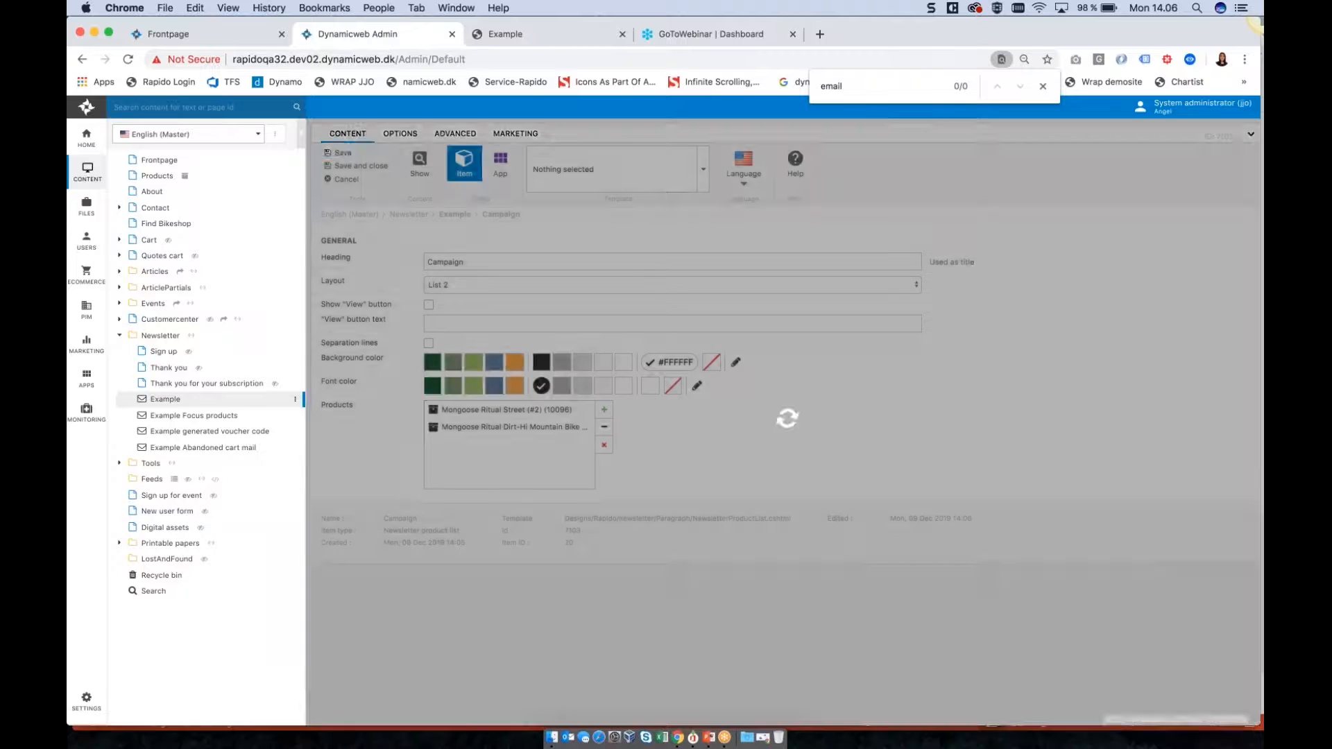
click(517, 34)
click(128, 59)
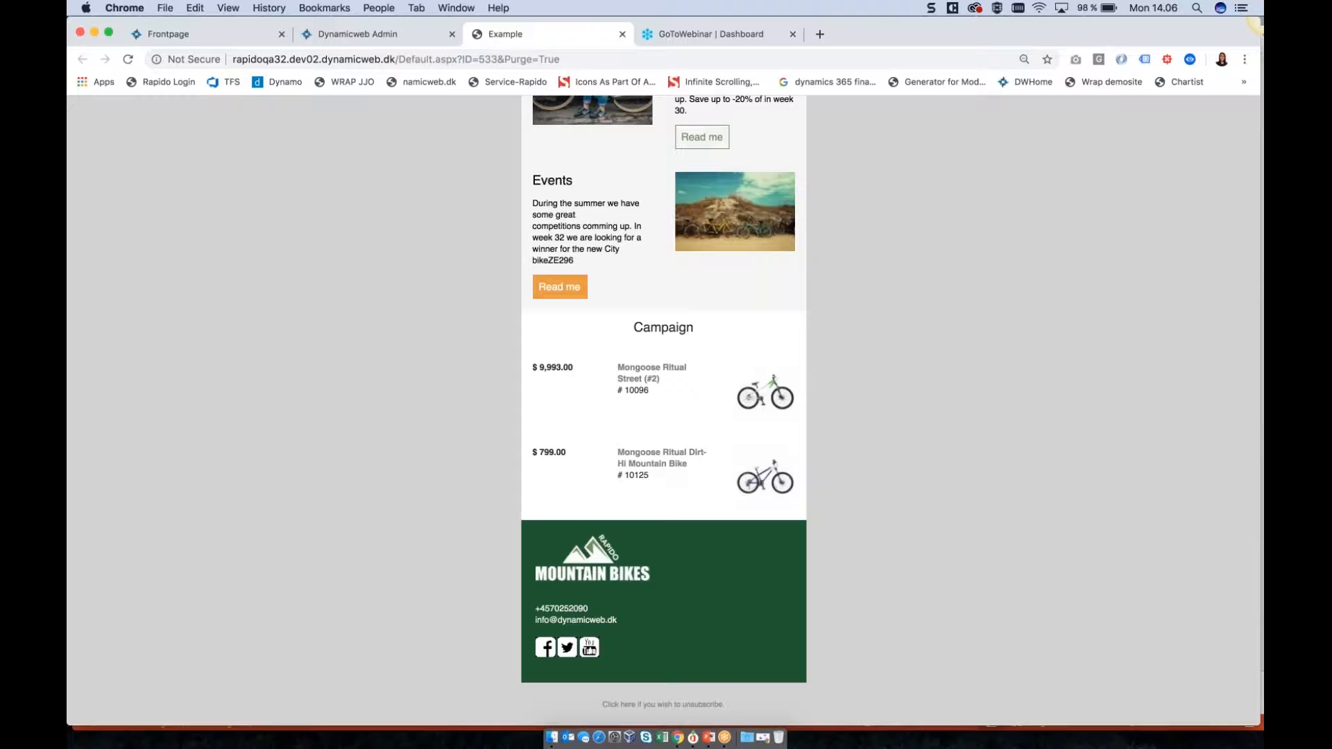
Step: Set the Campaign product list's layout to List 3, save it, and refresh the Example newsletter preview
click(378, 34)
click(451, 285)
click(451, 295)
click(343, 152)
click(483, 36)
click(128, 58)
Step: Set the Campaign product list's layout to 2 columns, save it, and check the layout in the Example newsletter
click(400, 35)
click(489, 280)
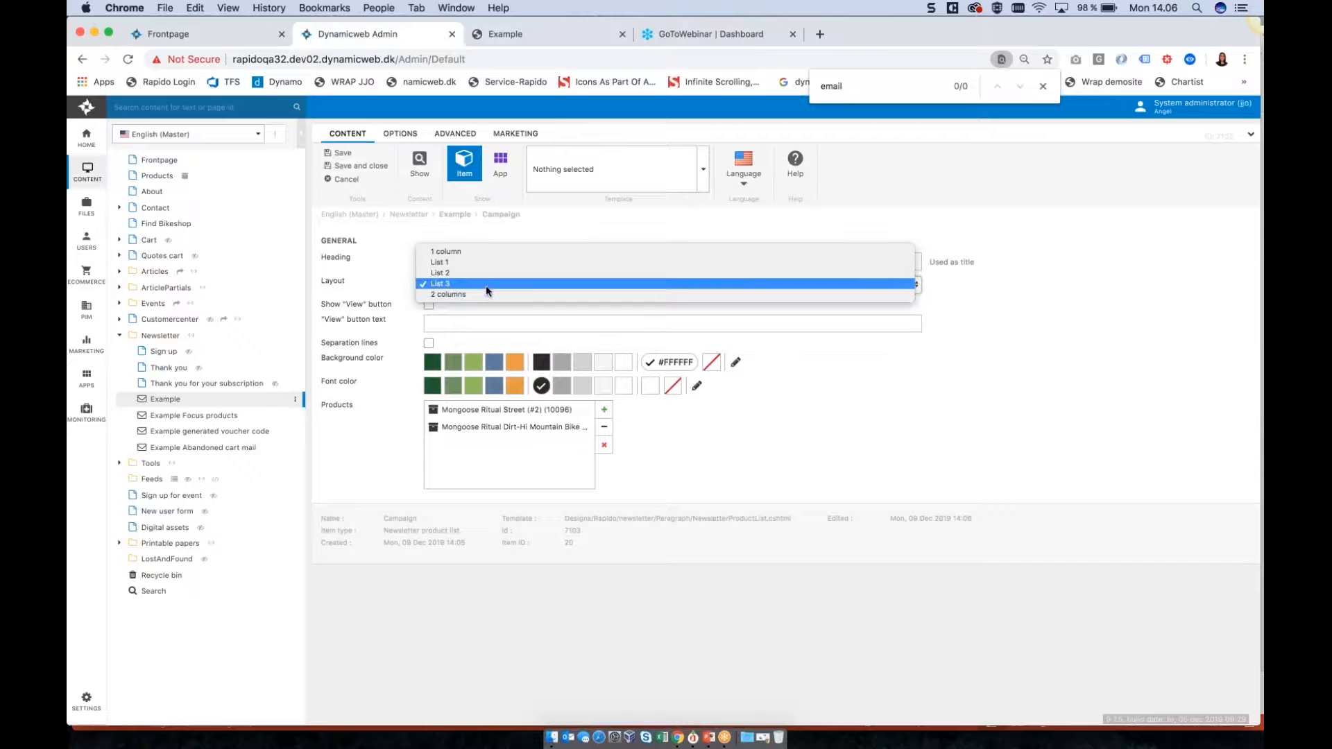
click(482, 295)
click(348, 179)
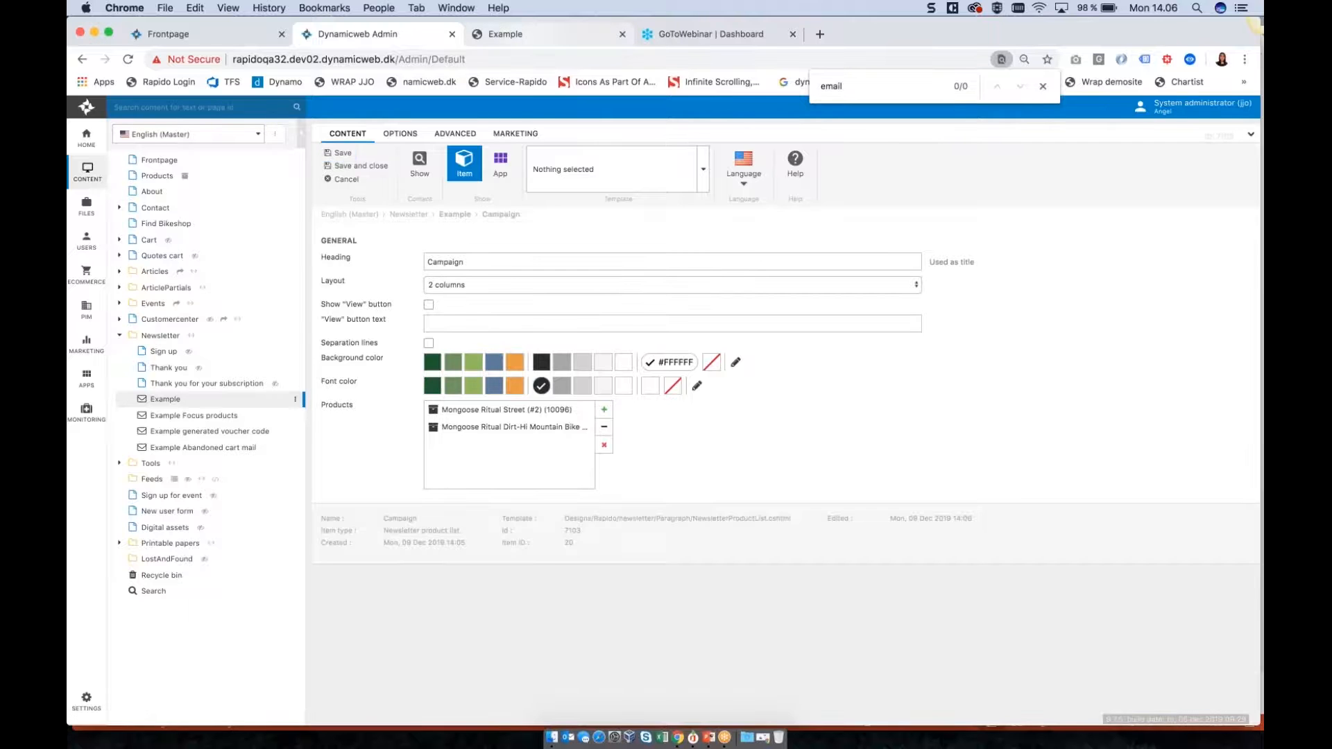
click(514, 34)
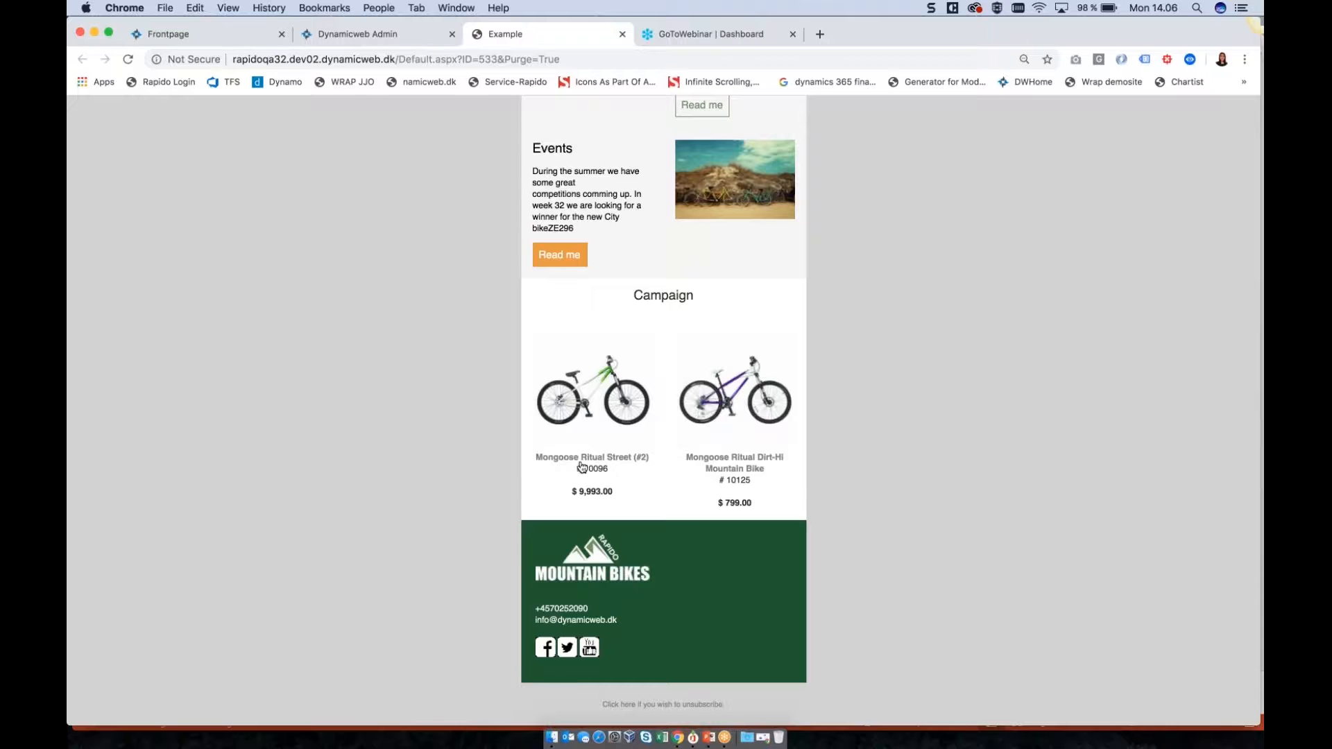
Step: Enable the "View" button with the text "View more", save the Campaign paragraph, and refresh the Example newsletter preview
click(399, 41)
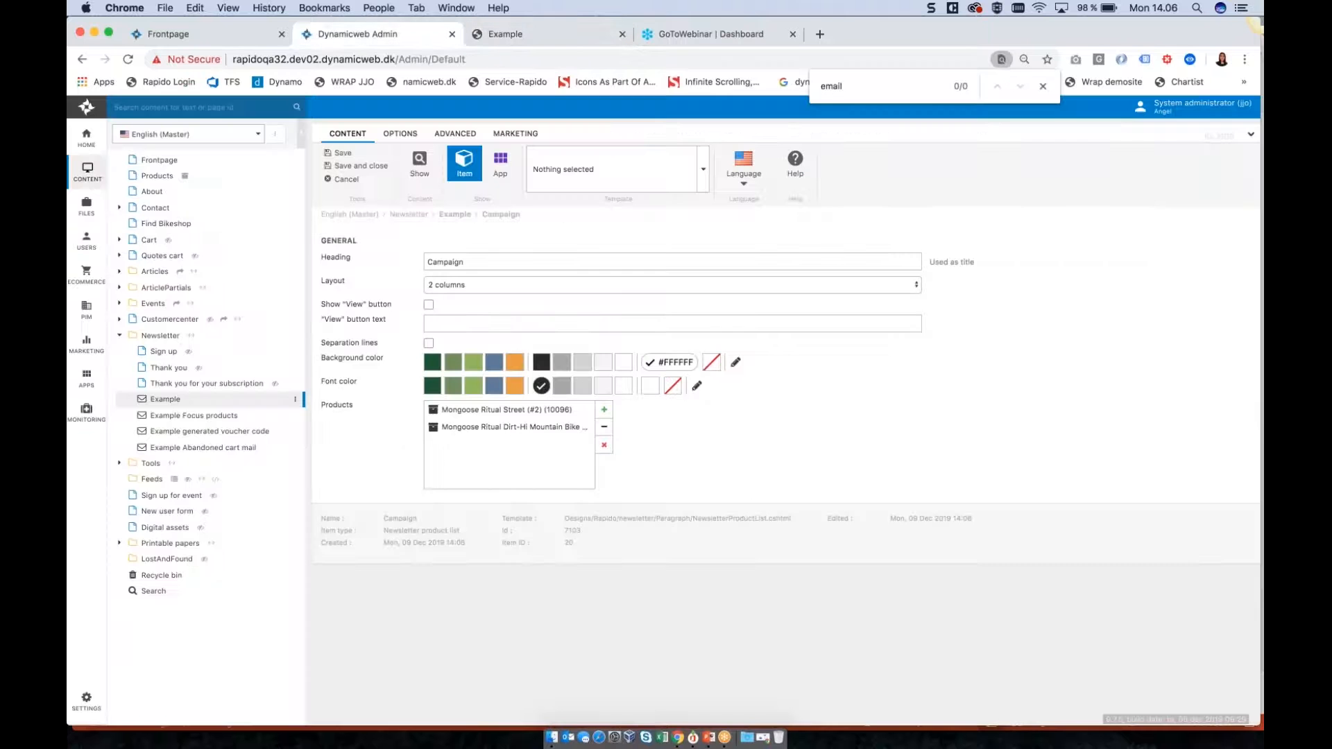
click(428, 306)
click(438, 323)
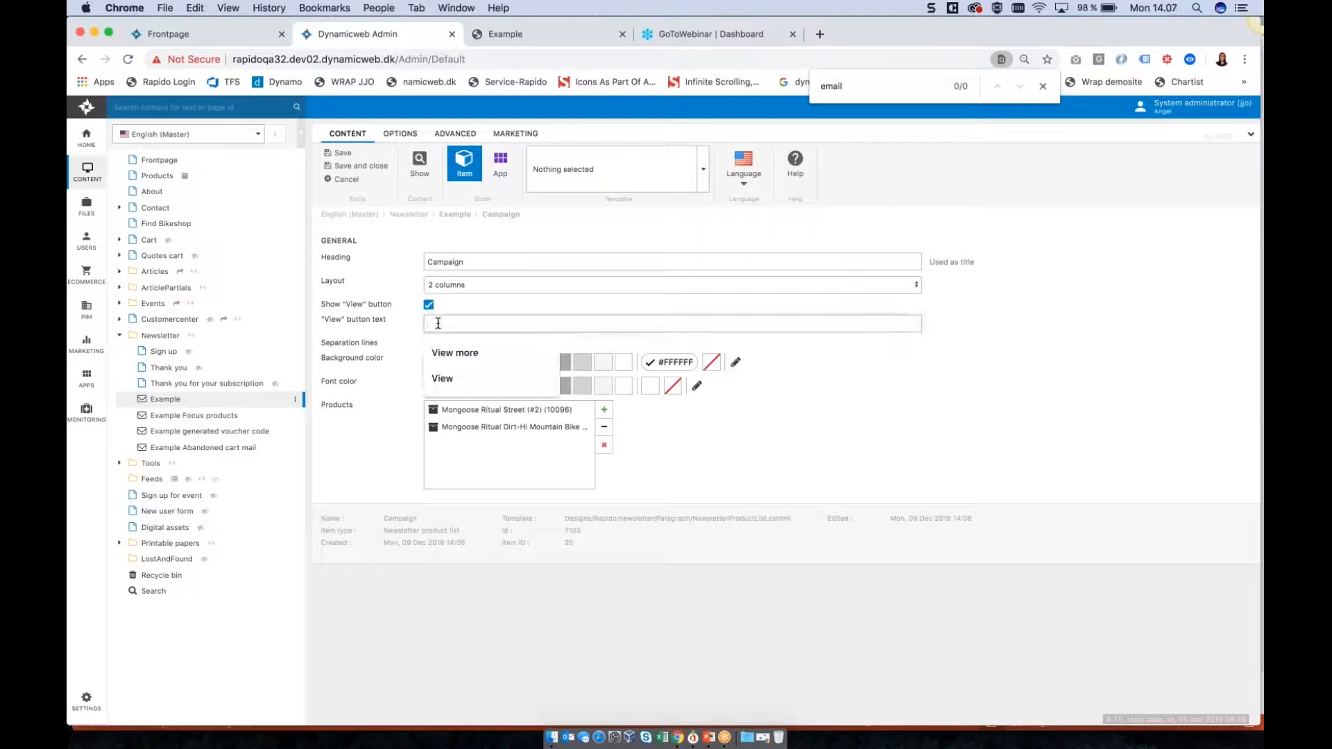
text(View more)
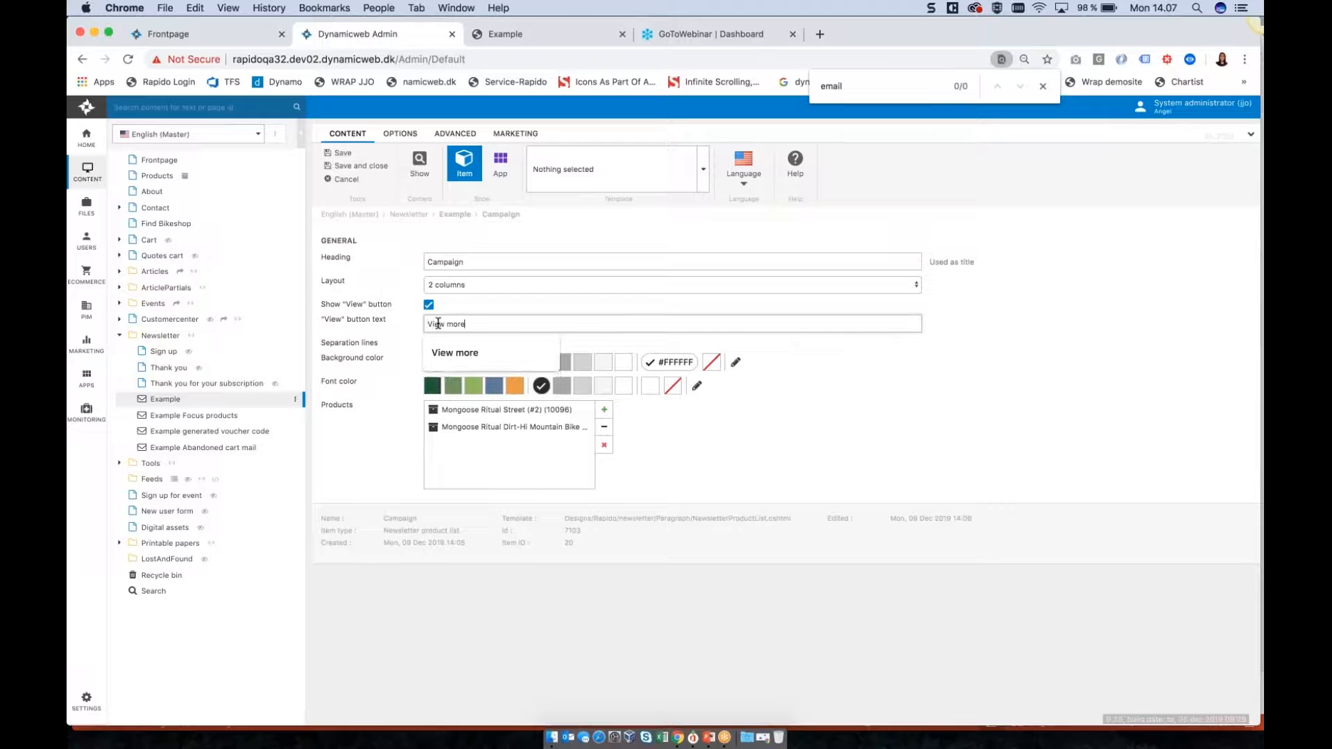
click(341, 153)
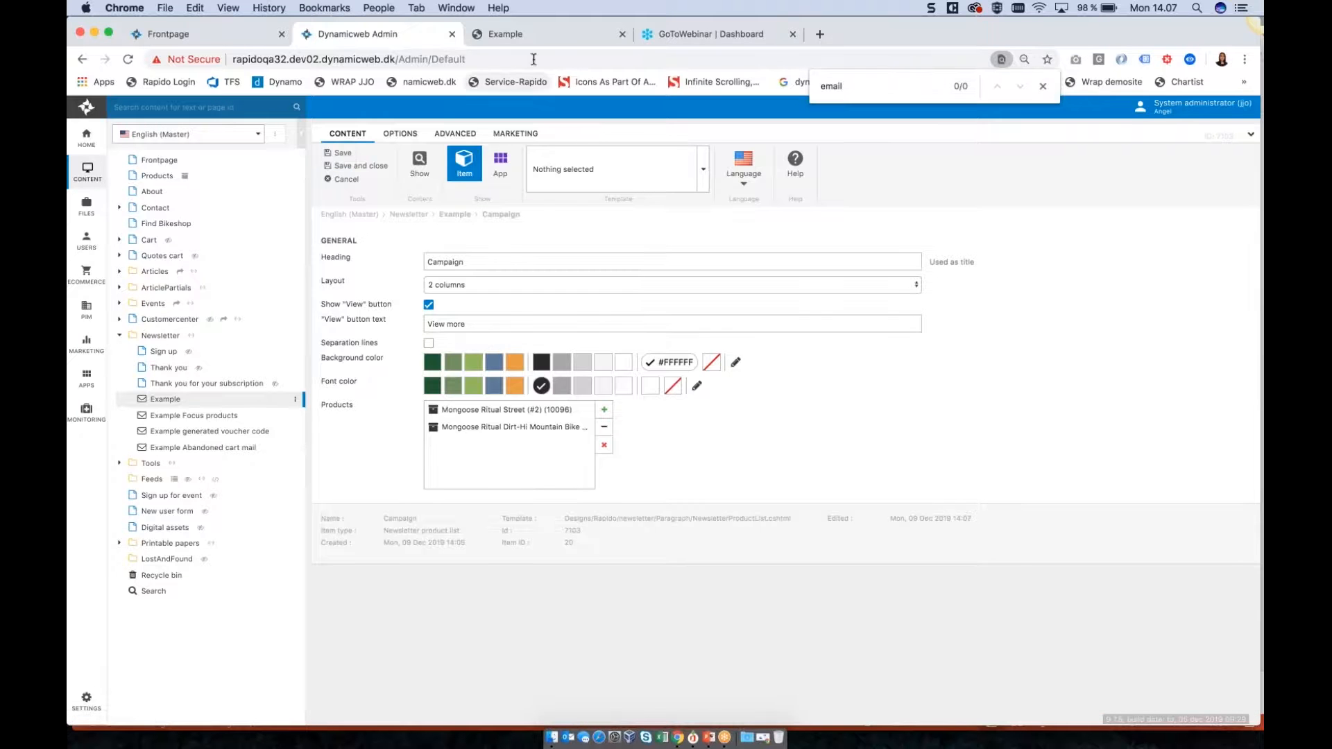
click(517, 34)
click(130, 61)
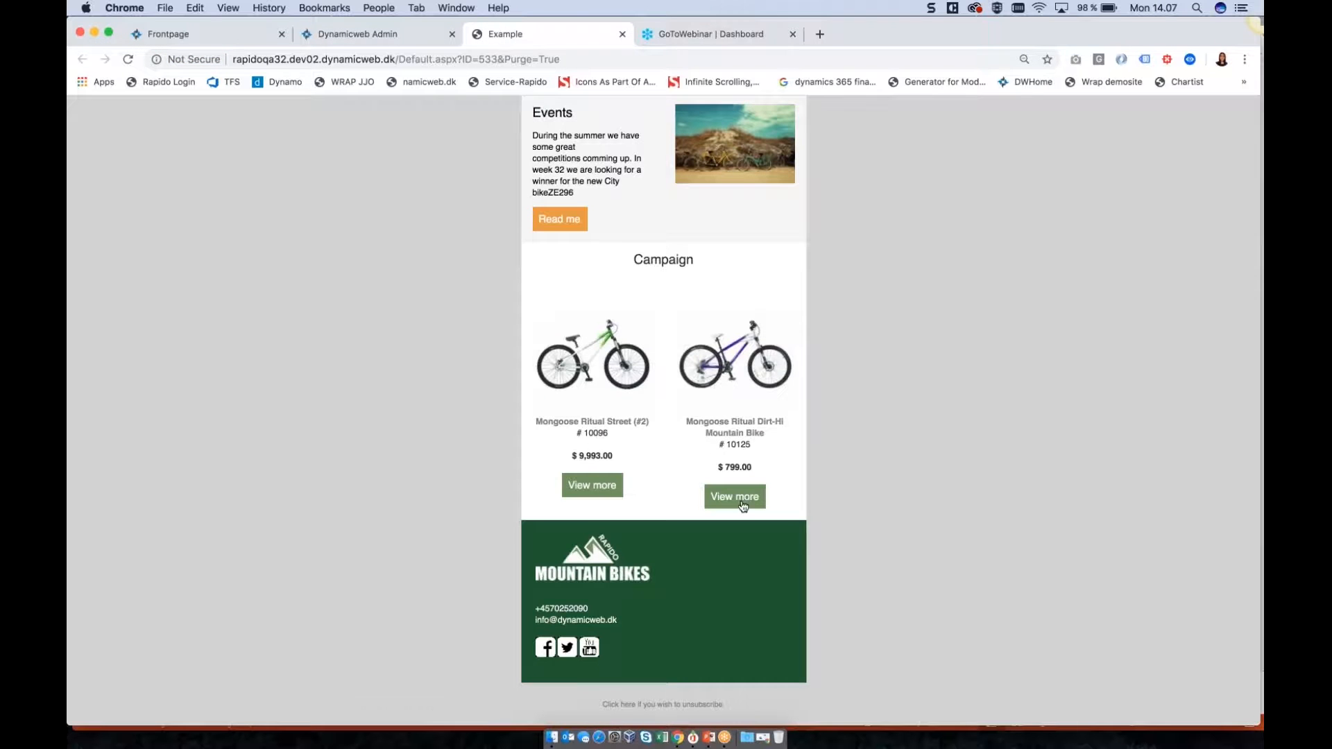
Step: Test the "View more" links of both campaign products, then examine the complete Example newsletter
click(741, 503)
click(567, 34)
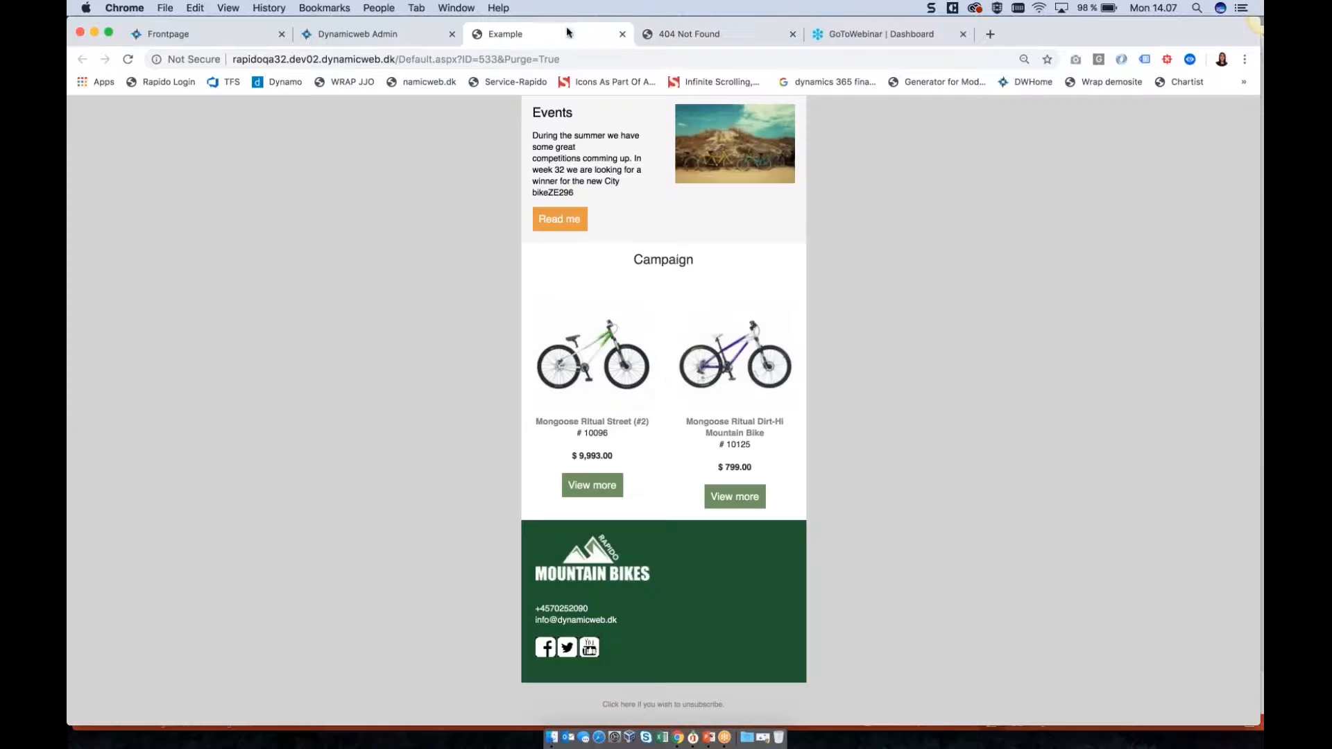
click(607, 485)
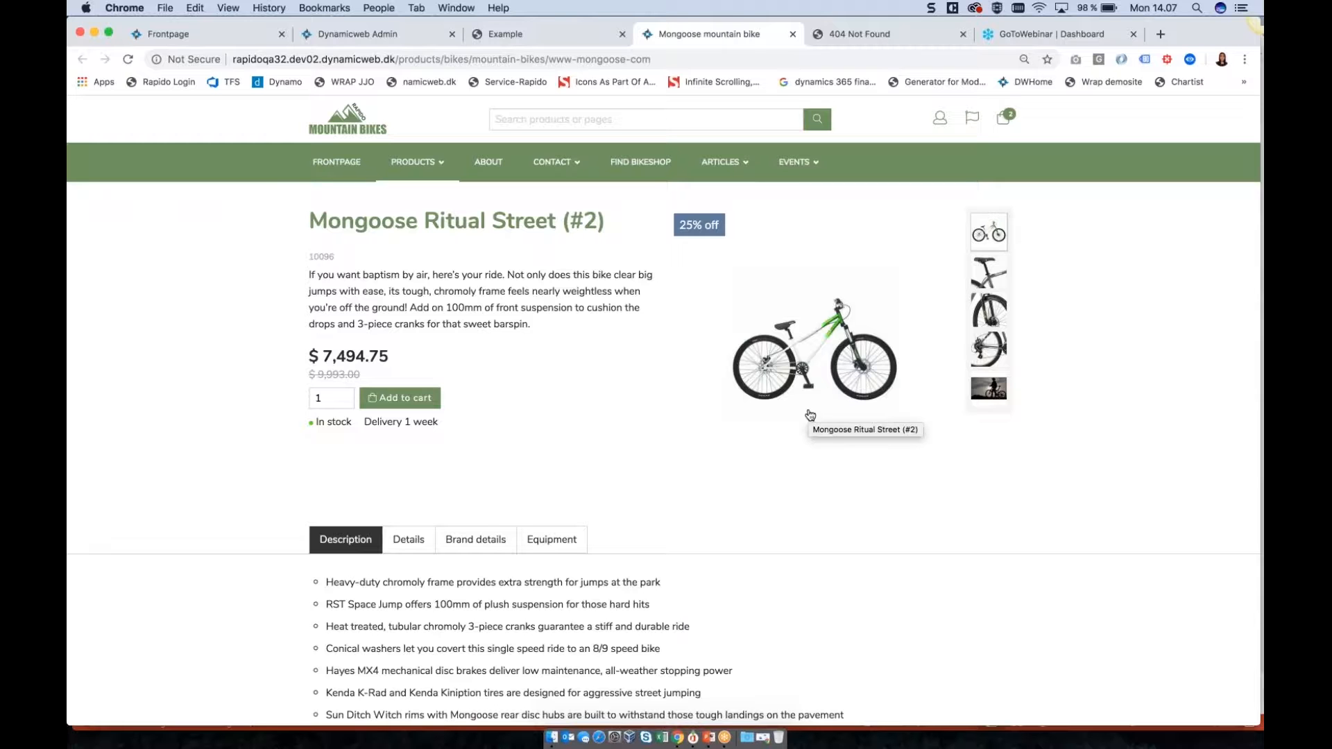
click(498, 36)
scroll(526, 367, up, 4)
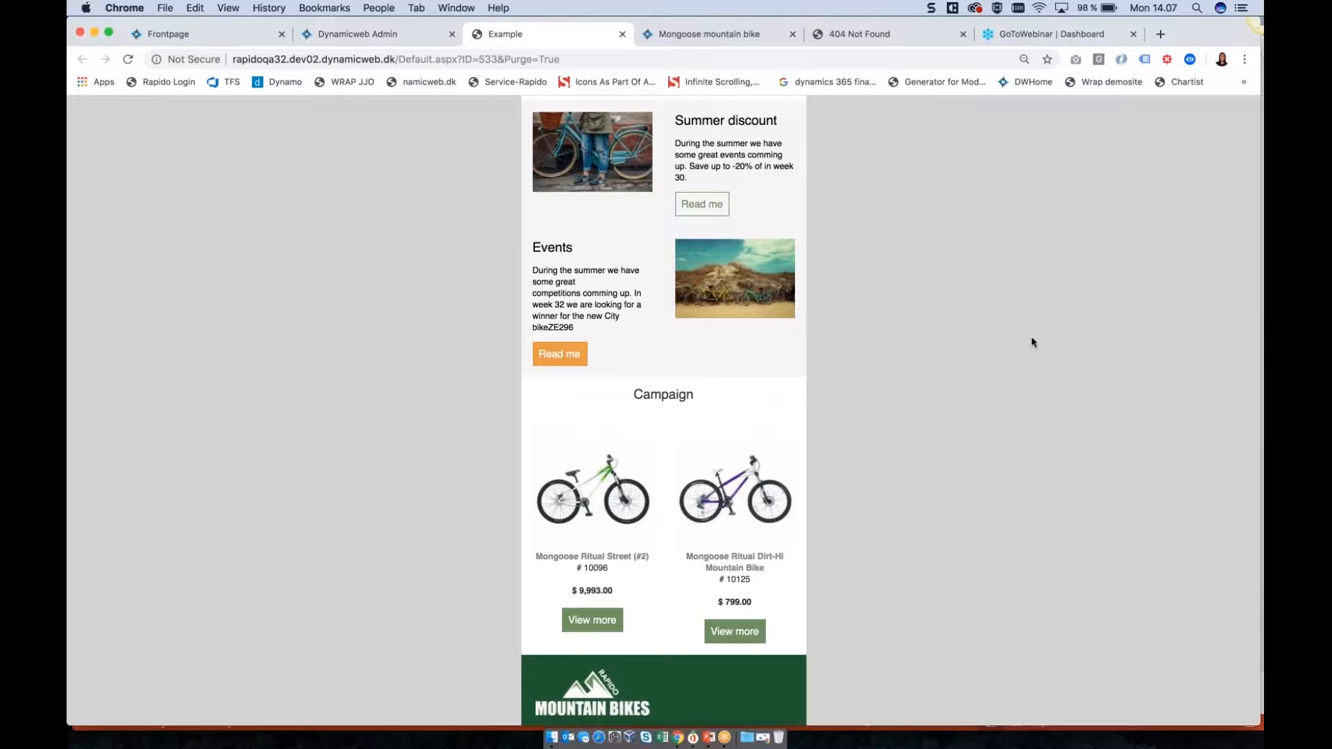
scroll(1031, 342, up, 8)
scroll(1031, 341, down, 8)
scroll(1031, 341, up, 3)
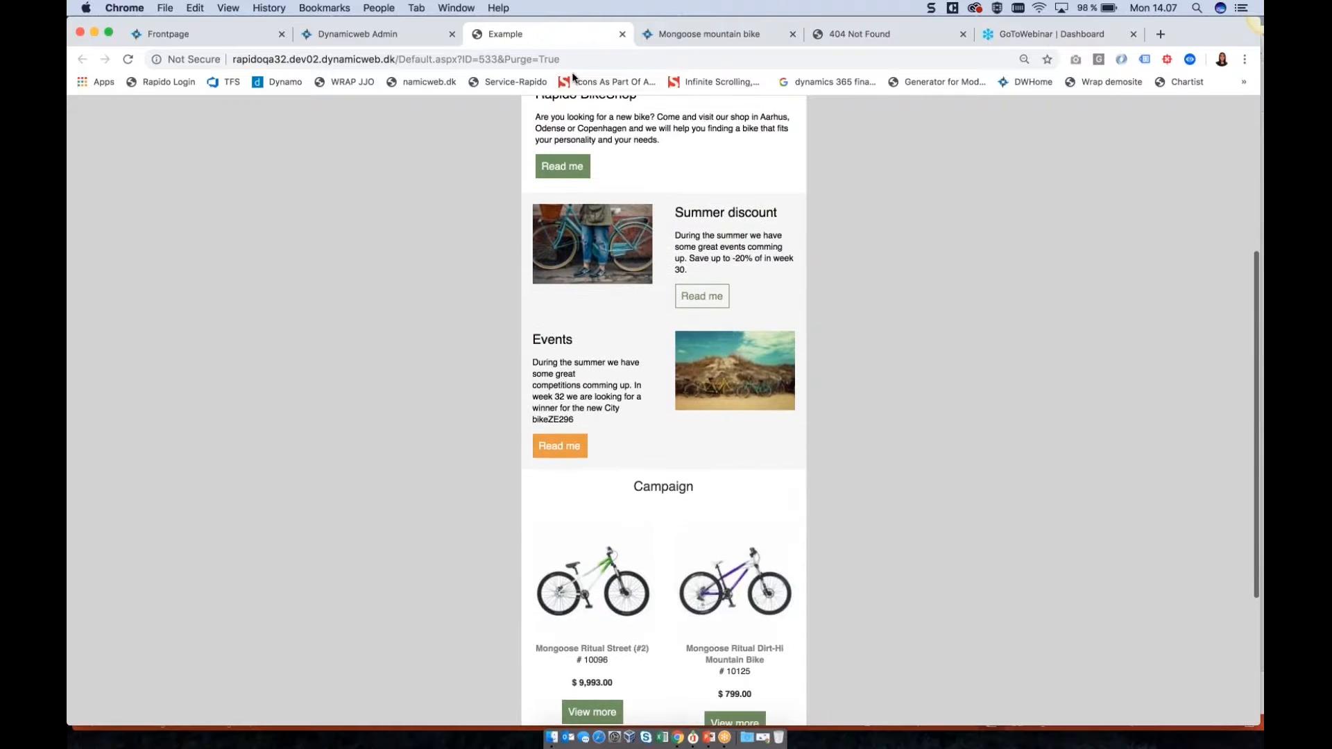
Step: Add Mongoose Teocali Elite, GT Marathon 2.0, GT Peace Single Speed and Mongoose Canaan Comp from Mountain bikes to the Campaign products and save
click(405, 36)
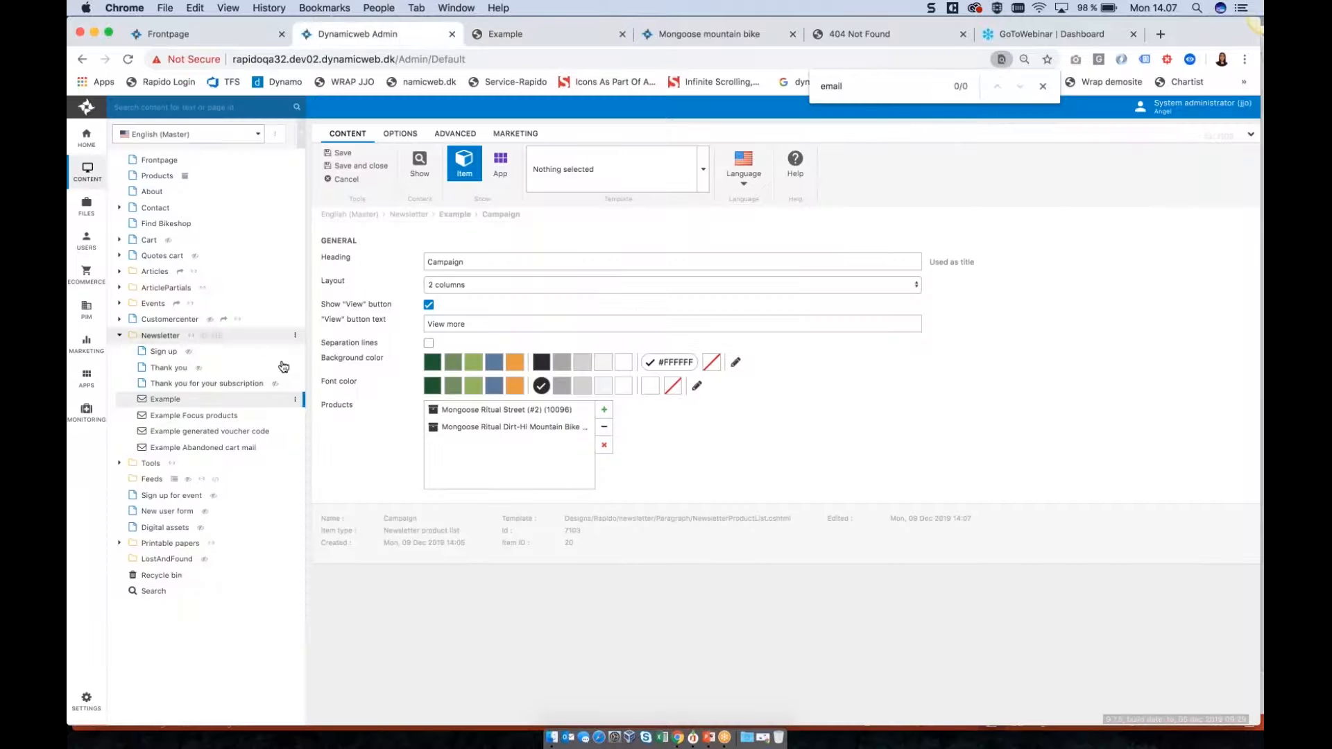
click(602, 410)
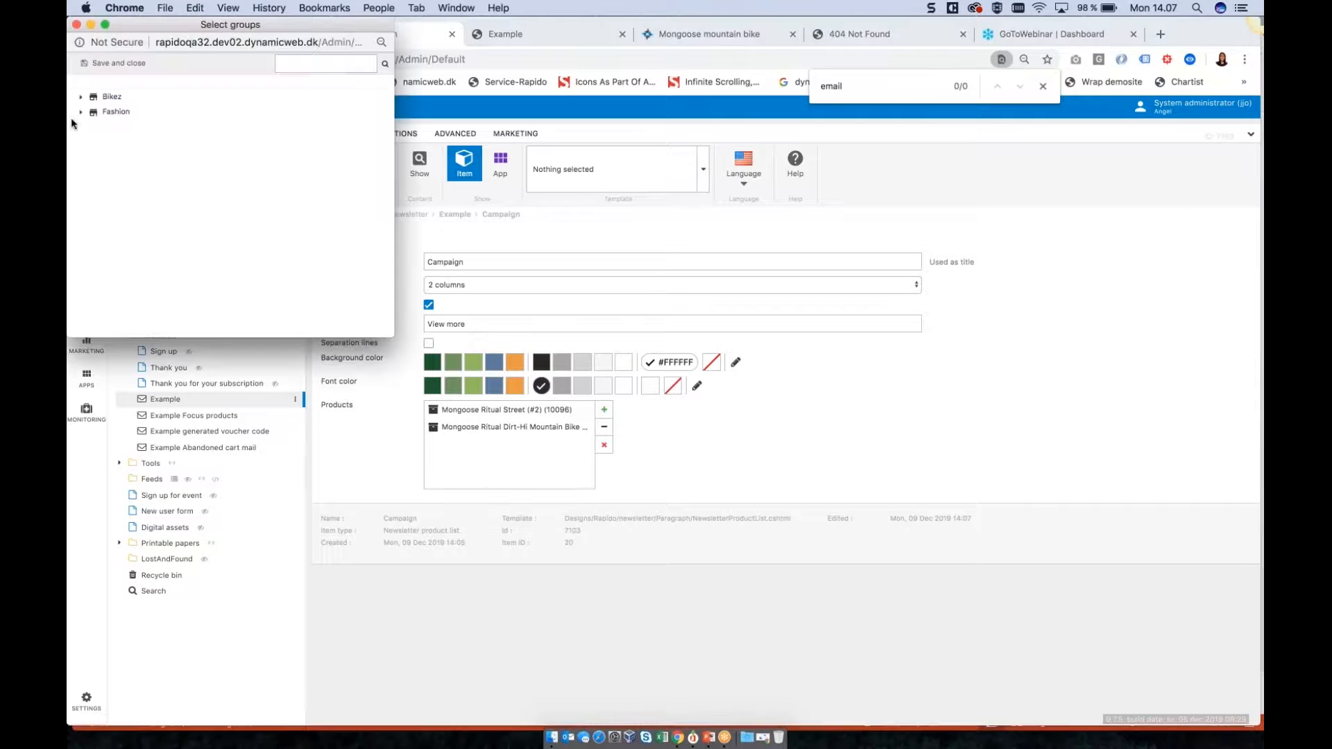
click(81, 96)
click(91, 113)
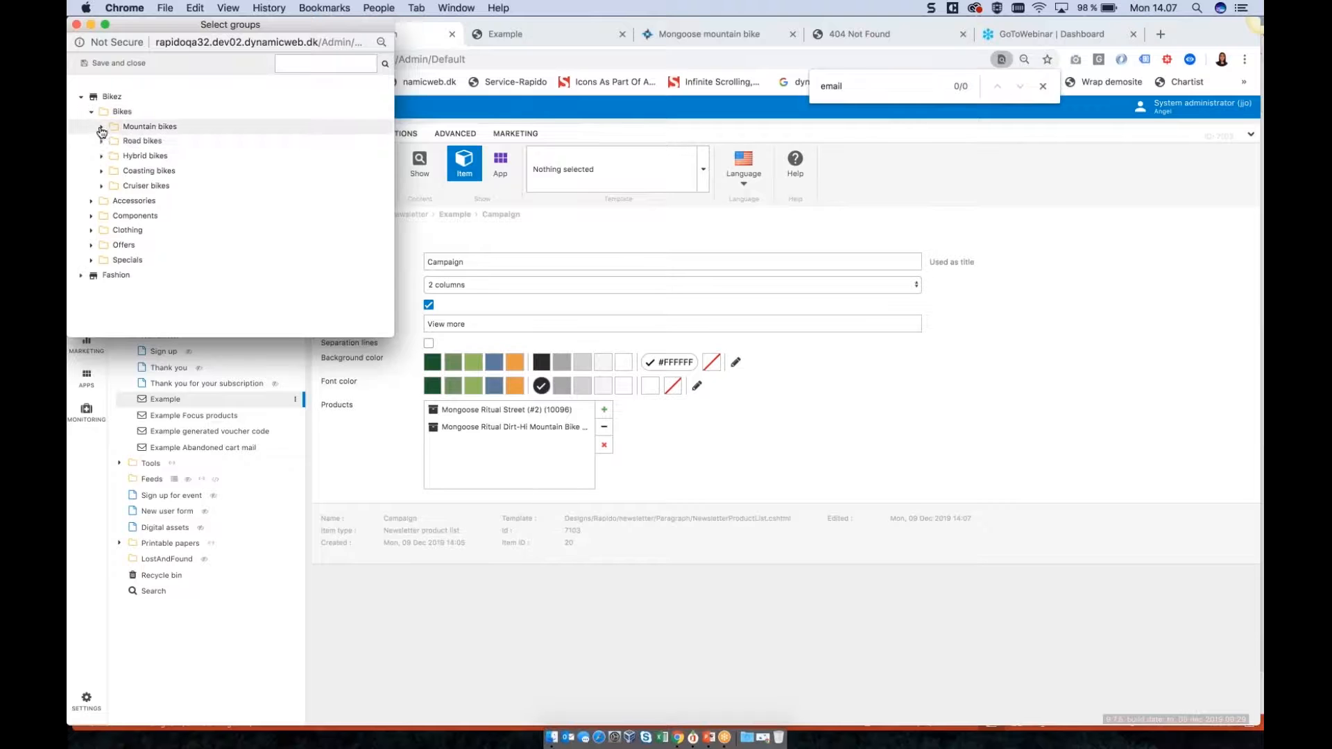
click(101, 127)
click(123, 174)
click(123, 206)
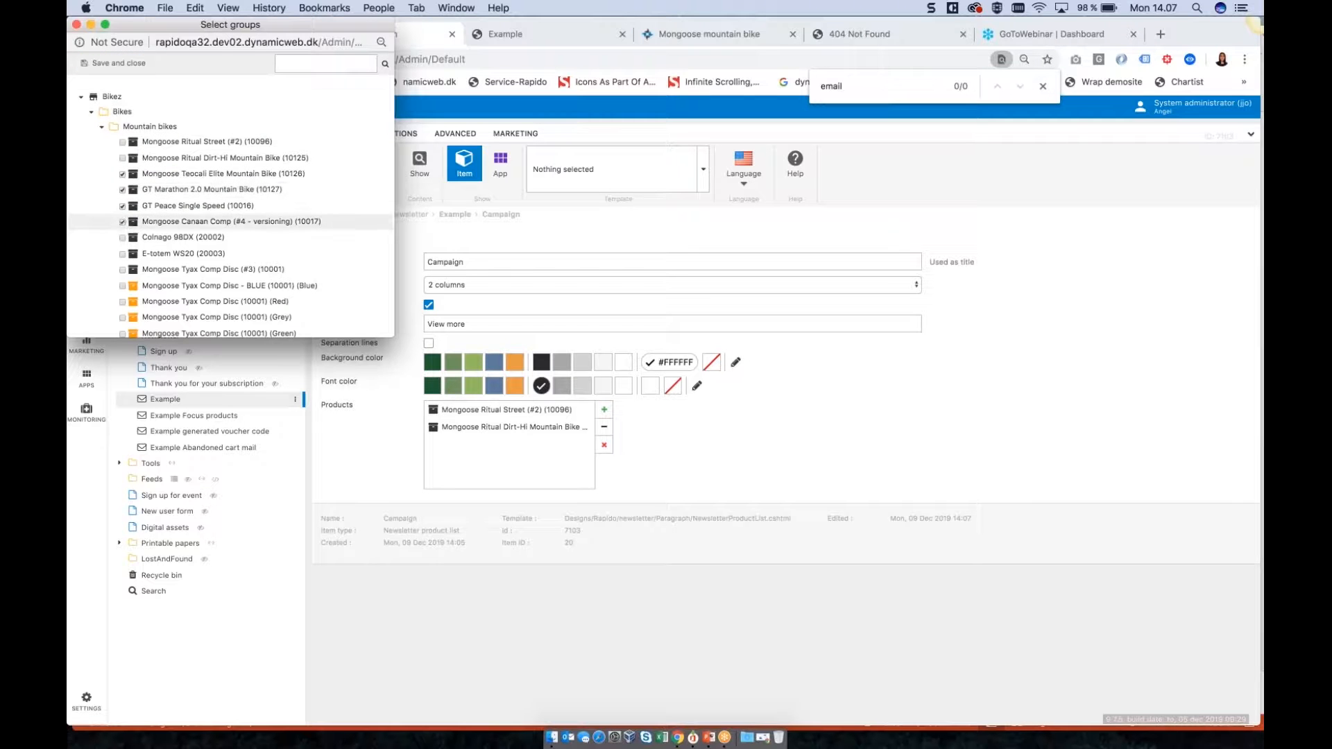
click(111, 63)
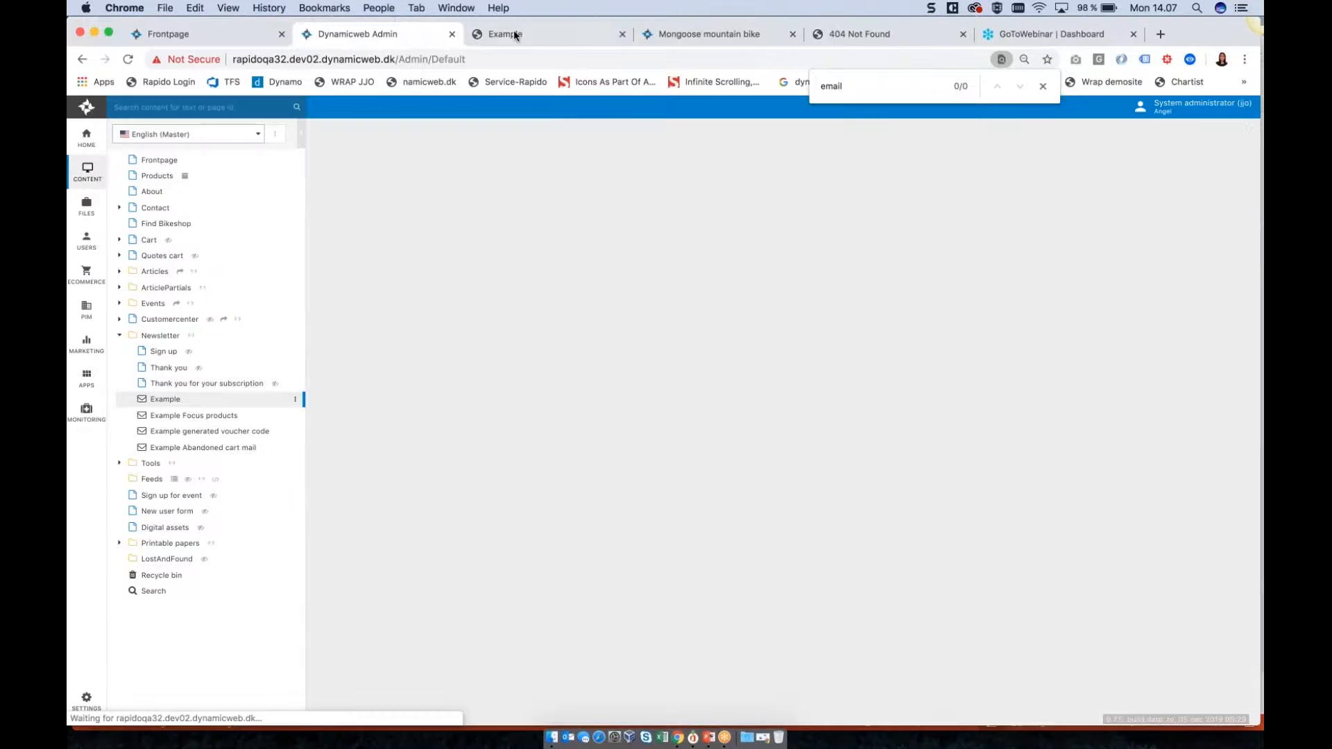
Step: Refresh the Example newsletter preview and examine the extended Campaign product list
click(513, 33)
click(129, 61)
scroll(355, 347, down, 5)
scroll(355, 351, down, 4)
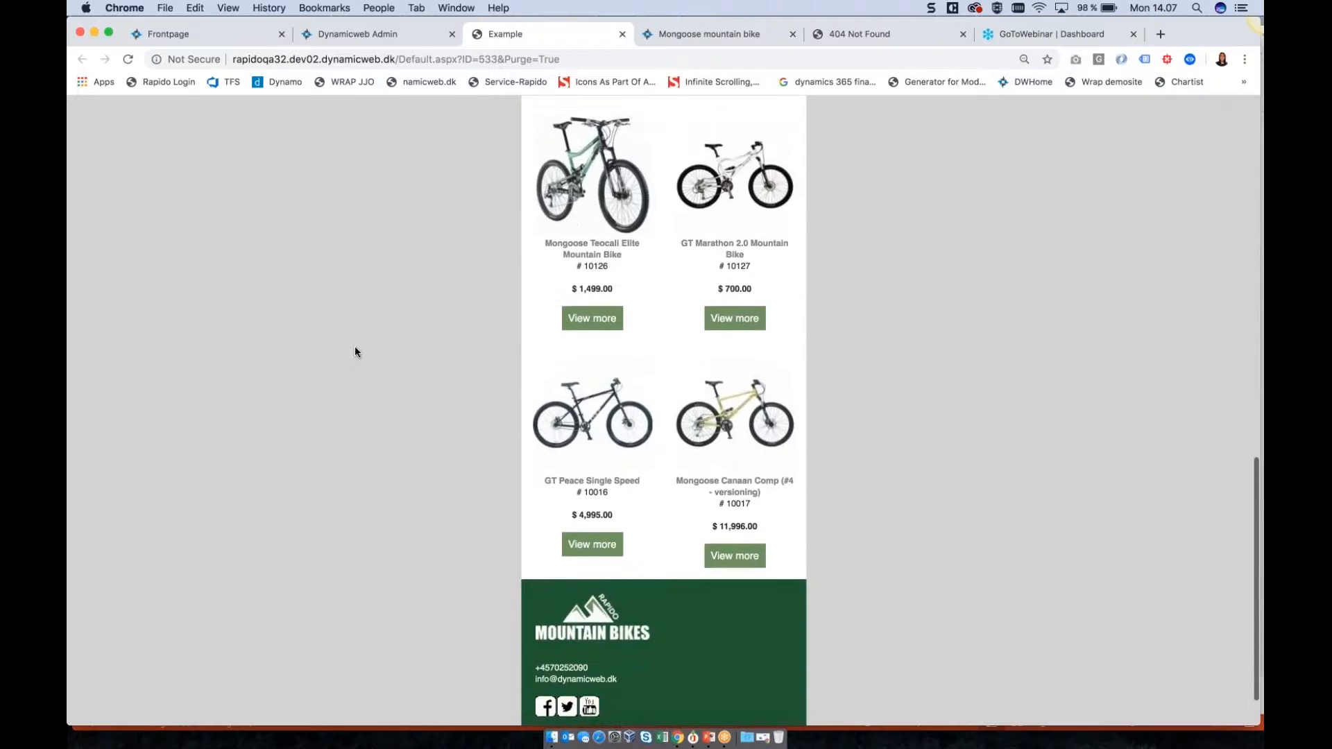
scroll(355, 347, up, 5)
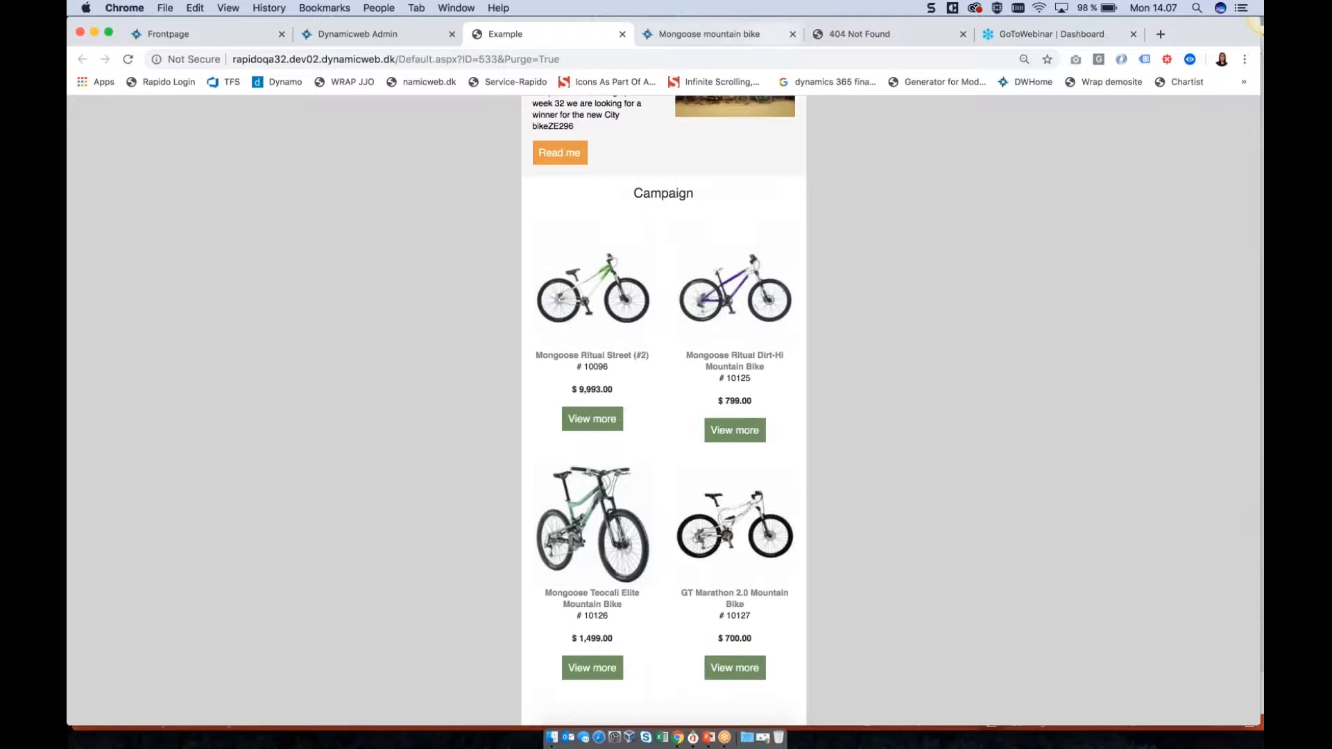
Step: Switch to PowerPoint to view the "Mini cart settings" slide, and return to Chrome
click(708, 741)
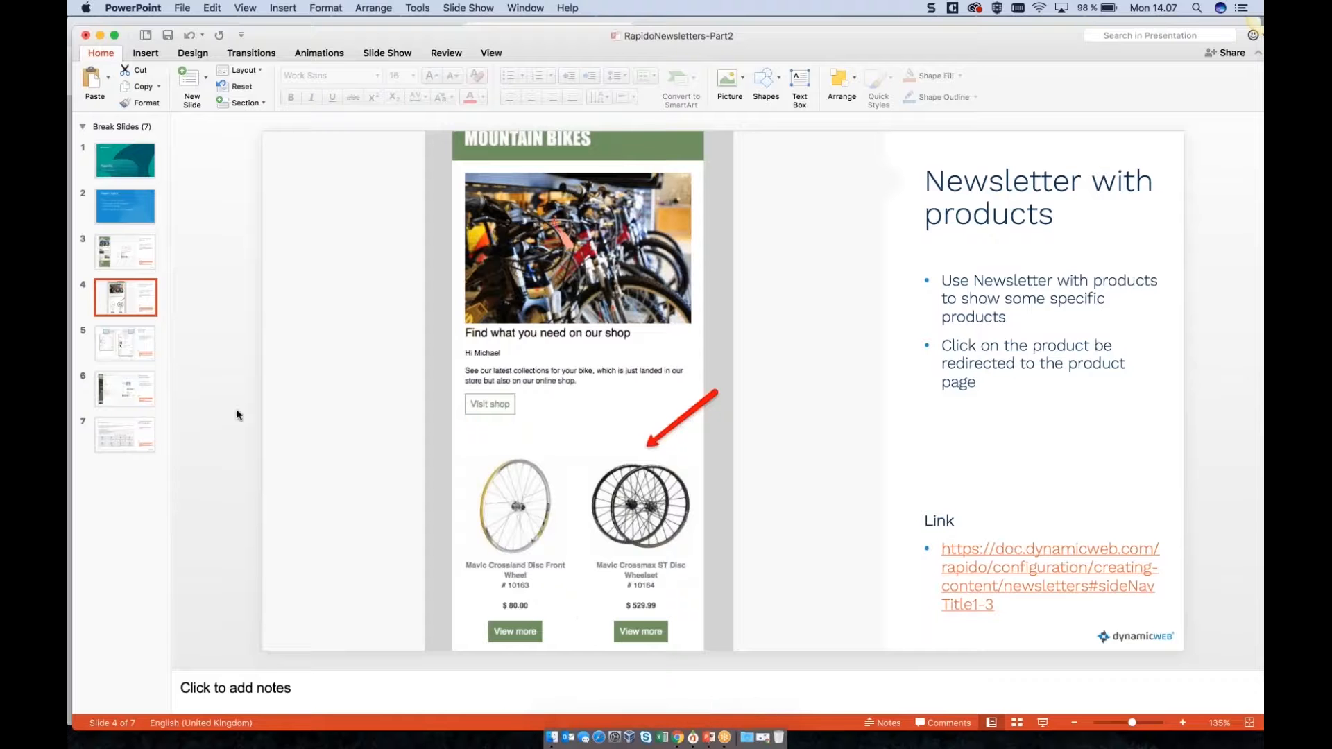
click(126, 356)
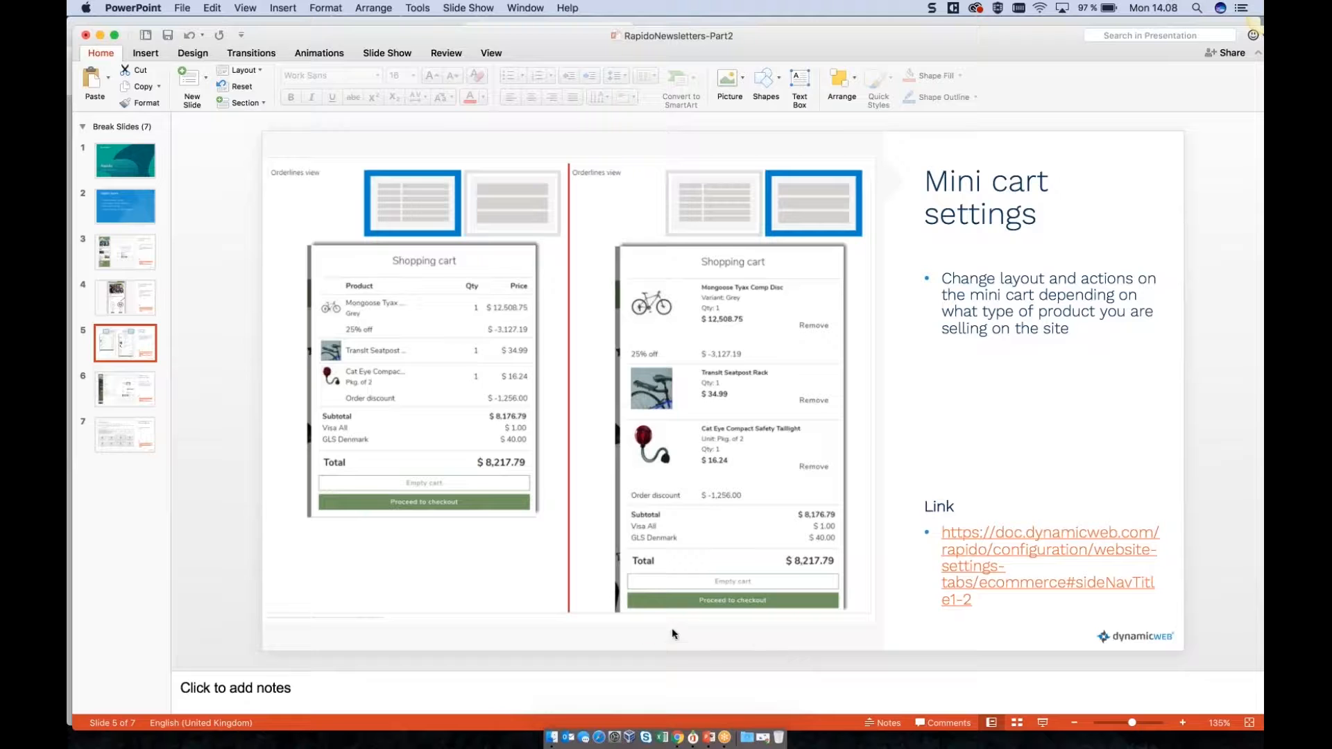
click(676, 740)
Step: Open the settings of the English (Master) website for editing in Dynamicweb Admin
click(370, 40)
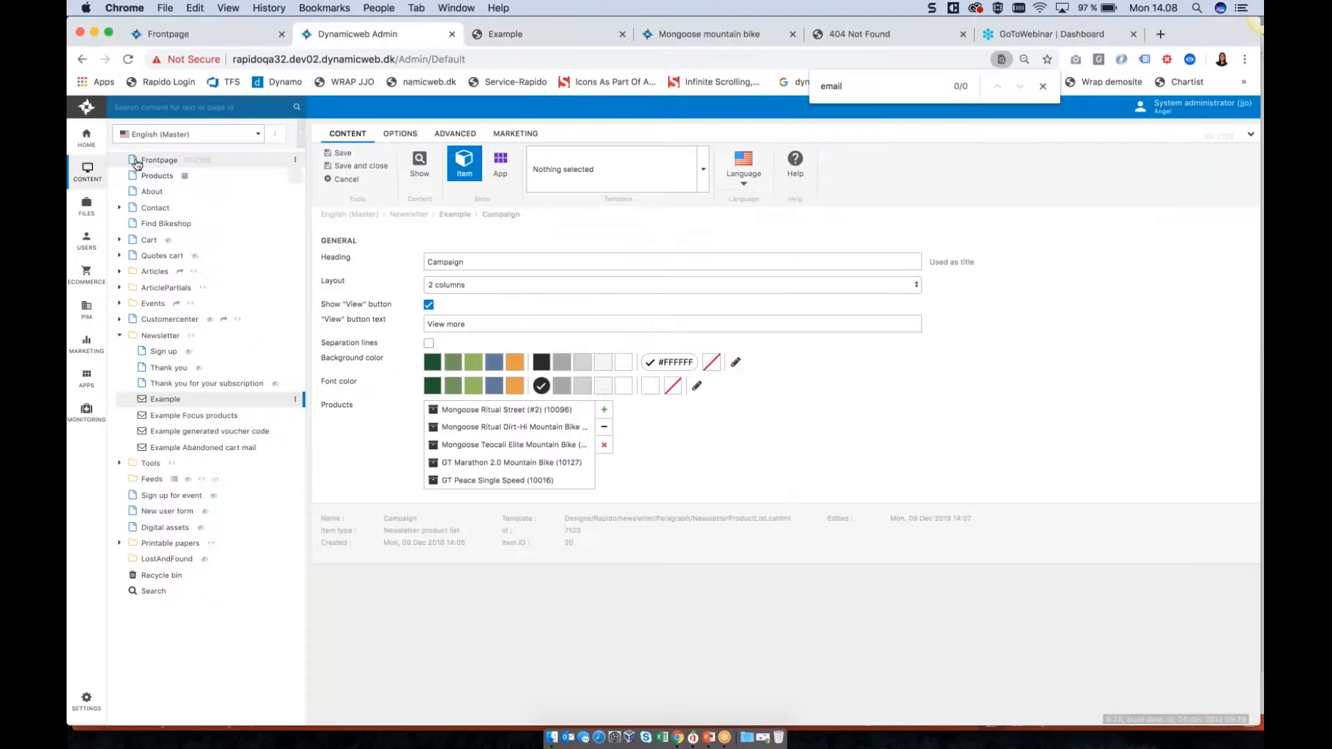
click(275, 134)
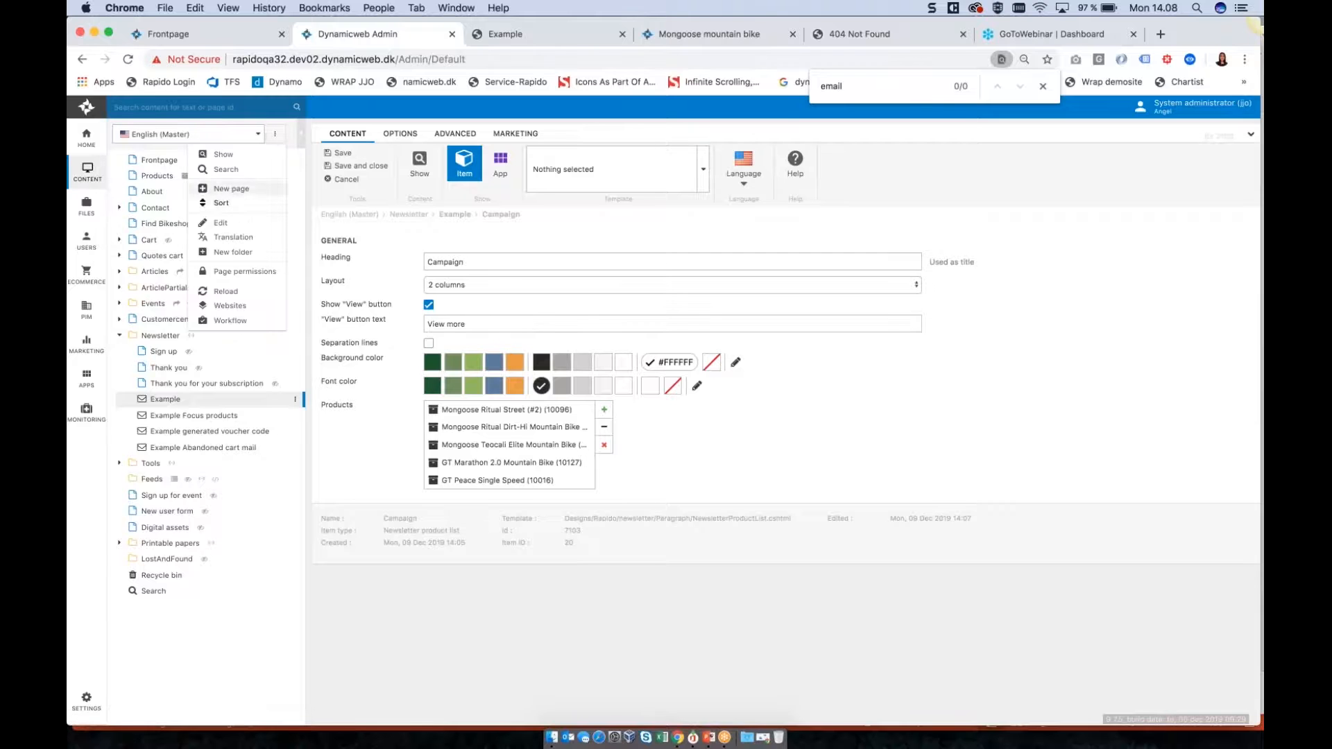
click(236, 223)
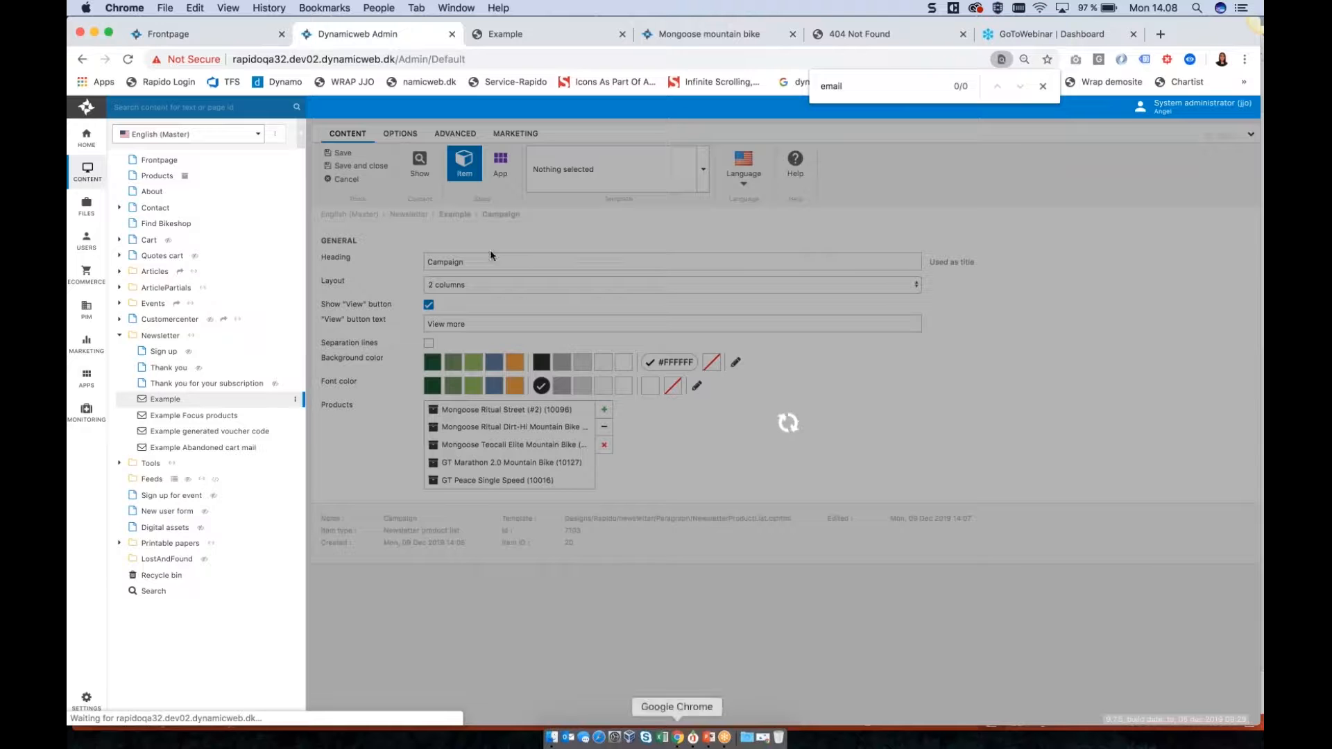
Step: Reload the shop's frontpage and examine the shopping cart preview in its header
click(199, 32)
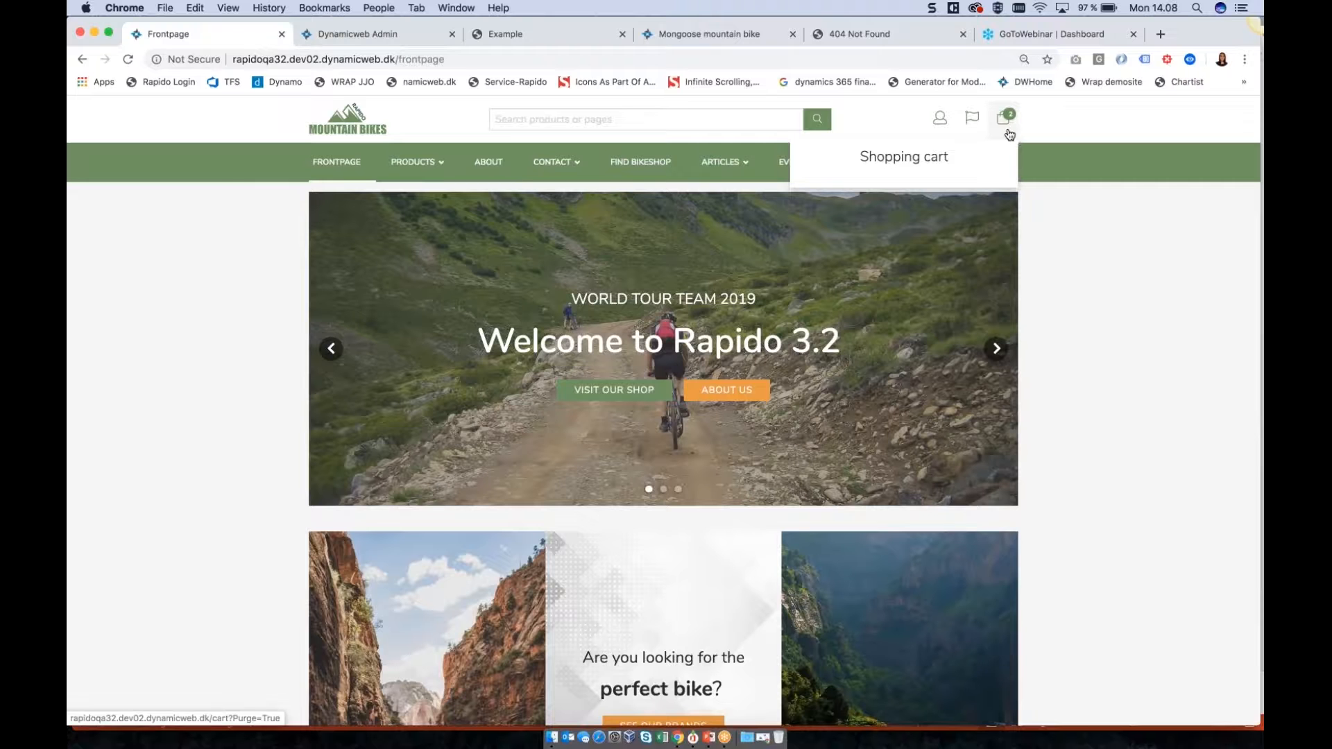
mouse_move(417, 163)
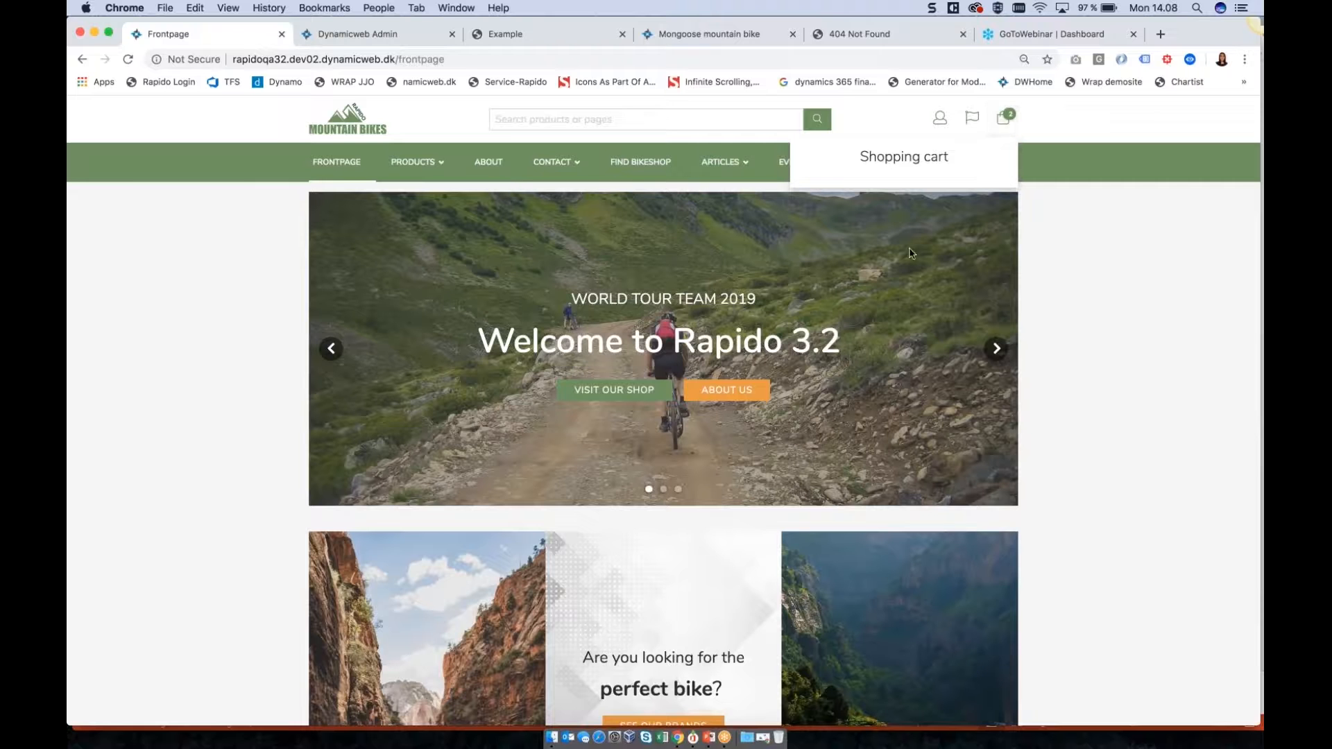
click(127, 60)
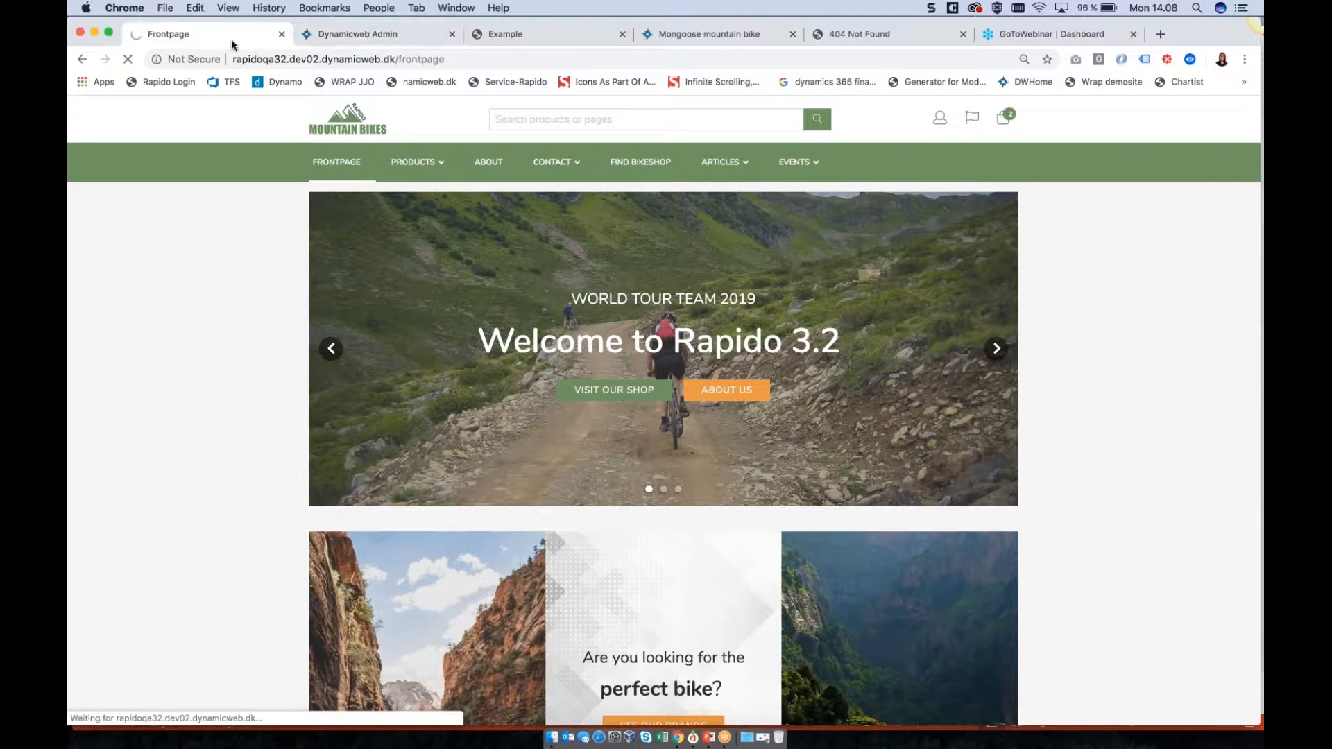
click(341, 43)
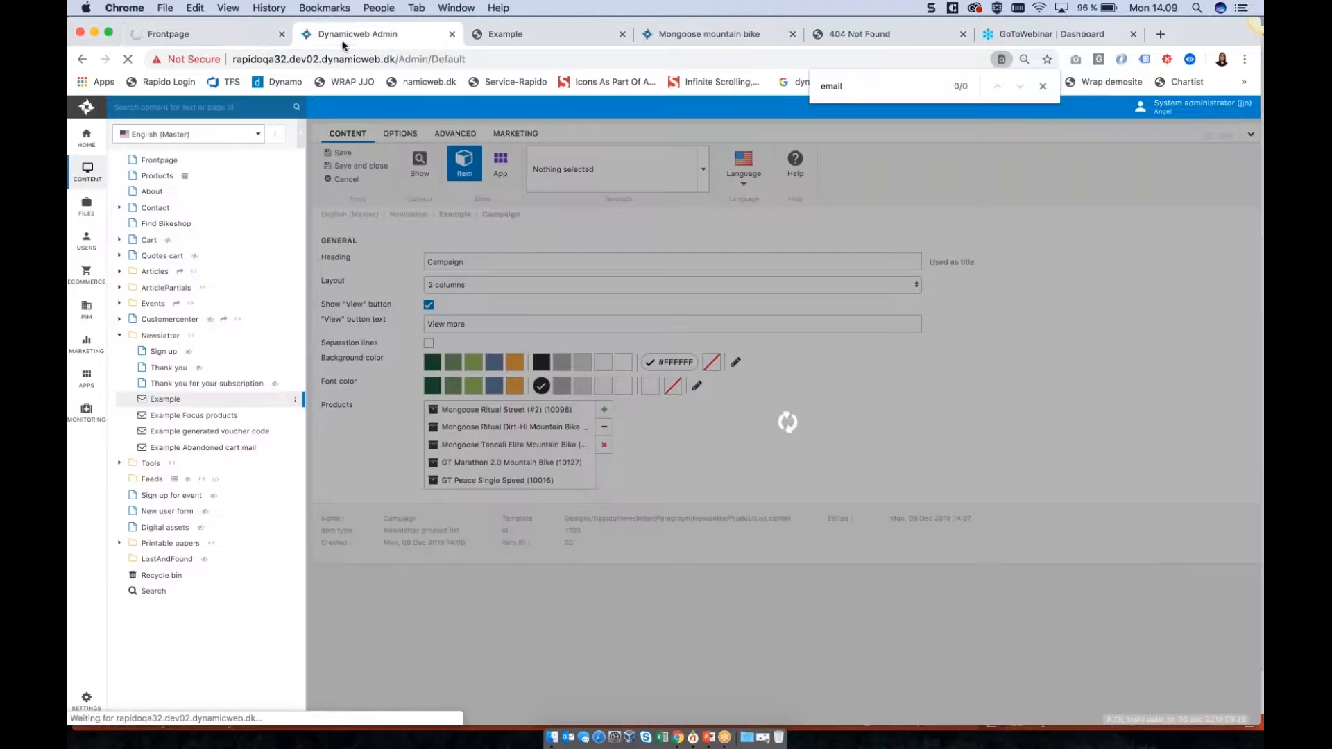
click(234, 41)
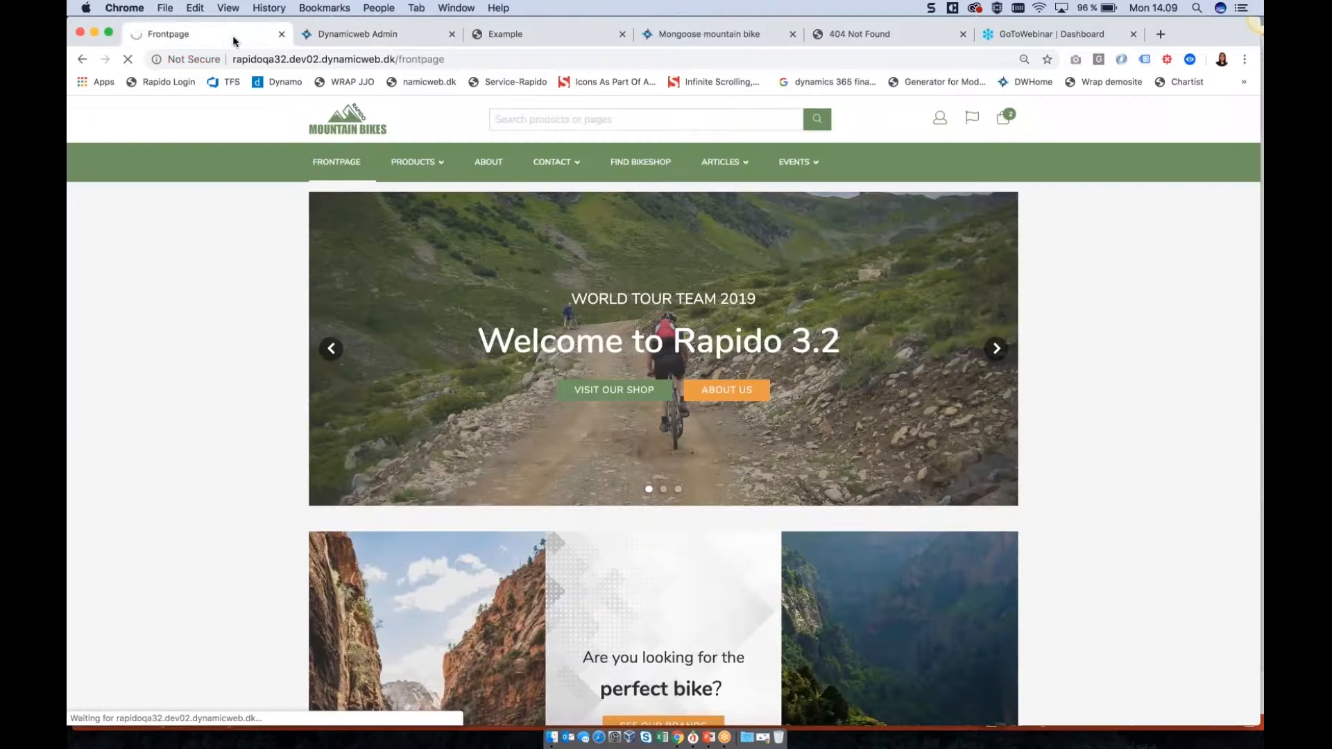
key(ctrl+Tab)
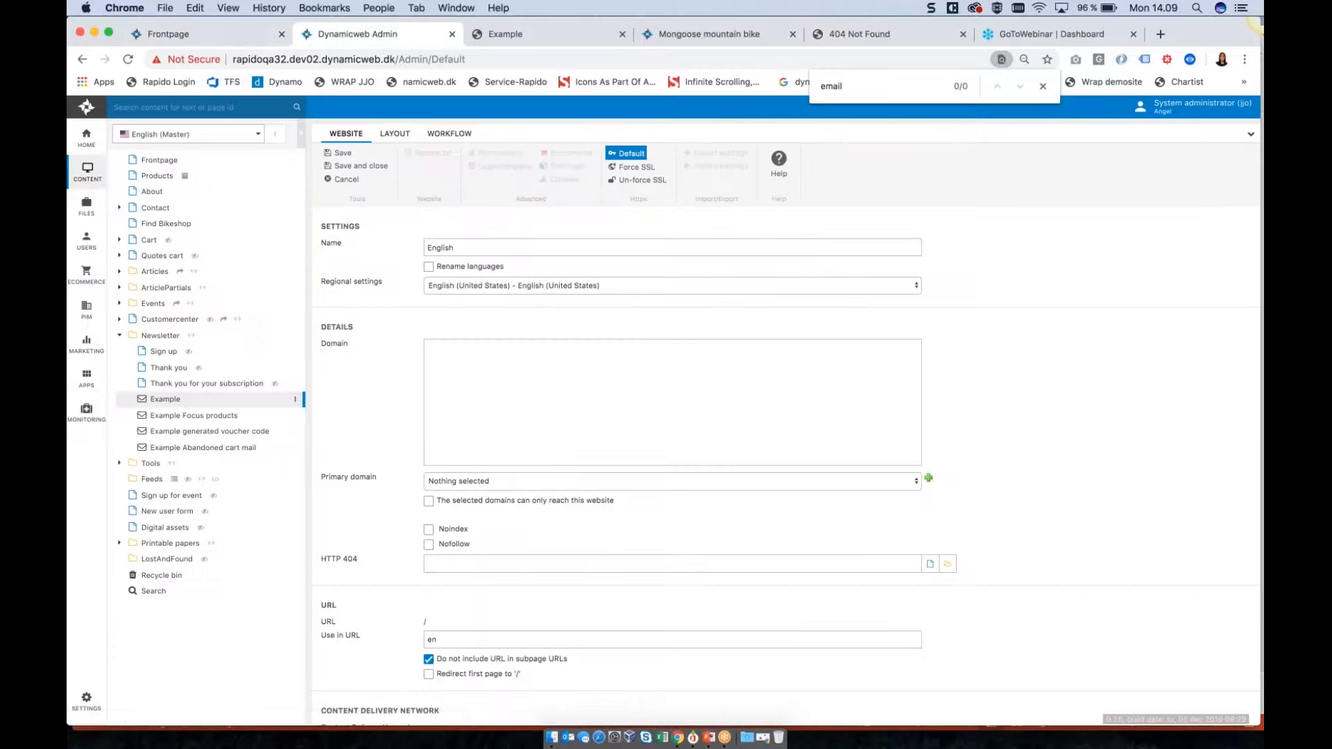
click(230, 43)
click(231, 44)
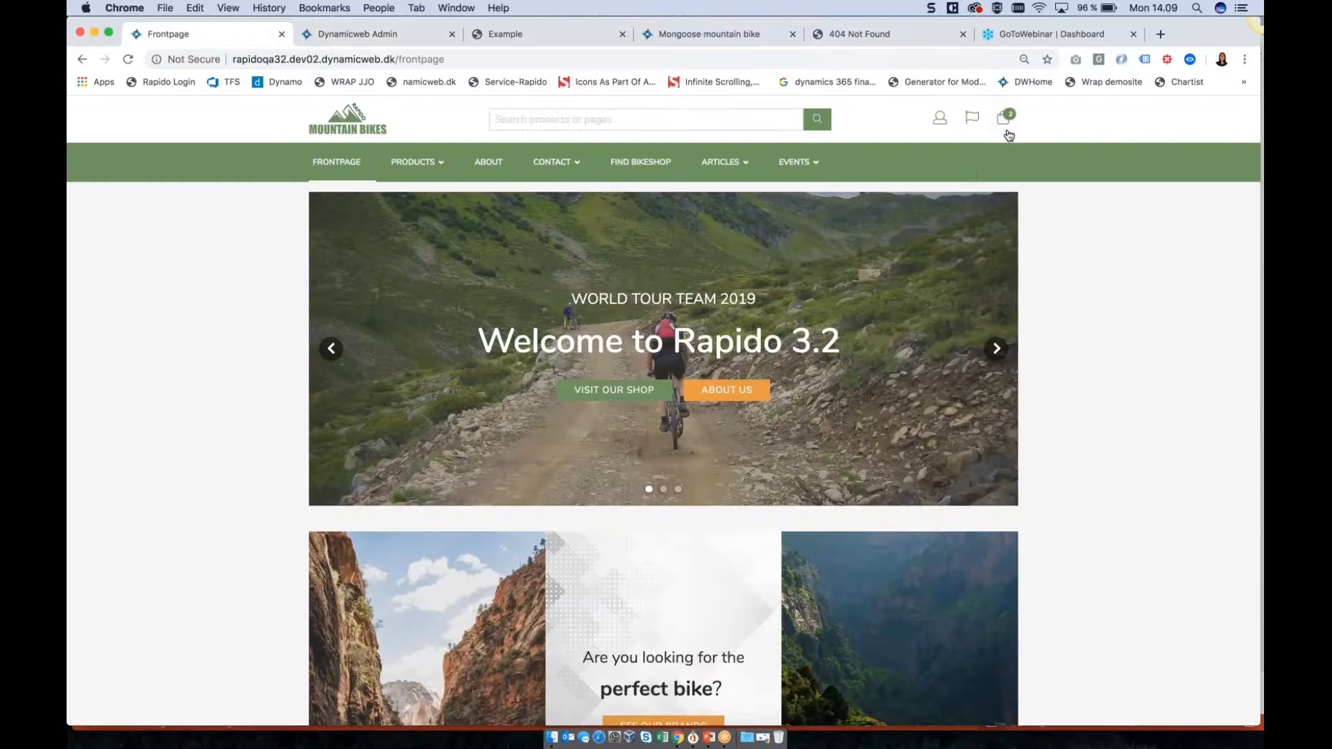
mouse_move(1008, 131)
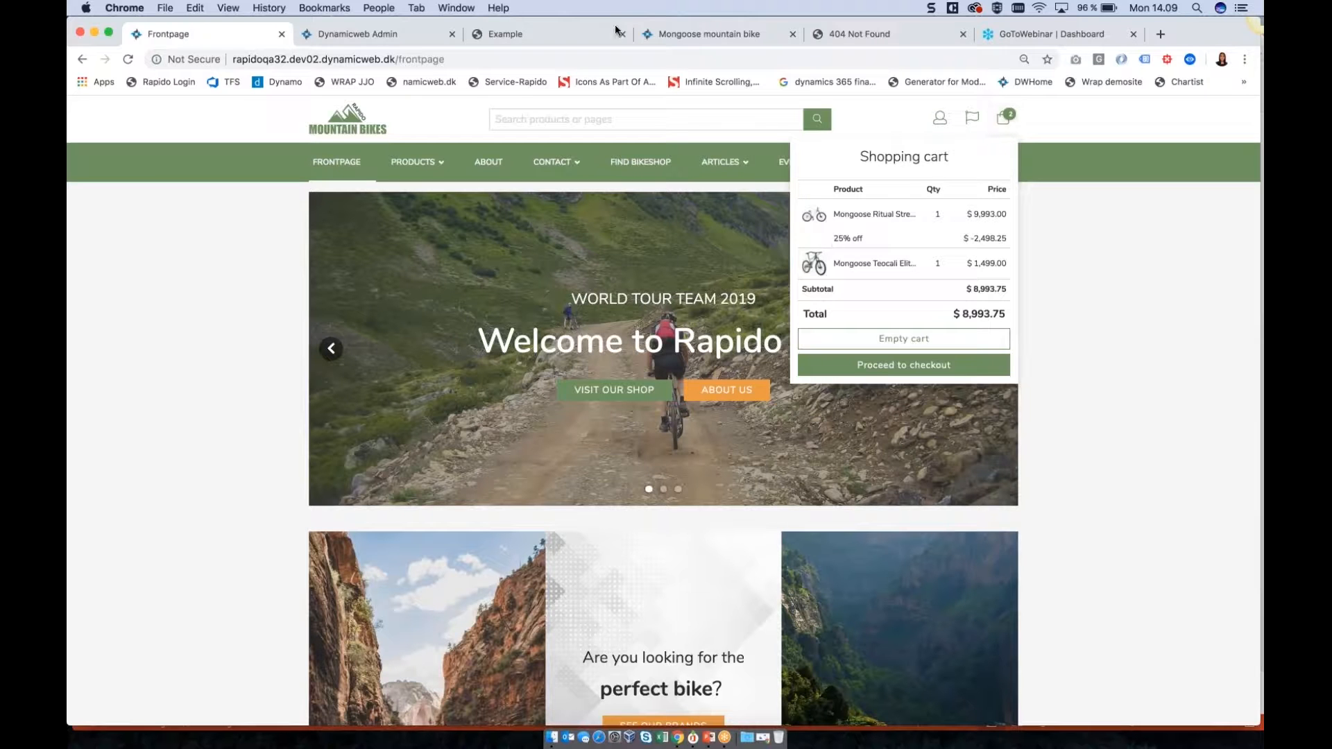
Step: Open the mini cart layout options in the website's ecommerce settings
key(ctrl+Tab)
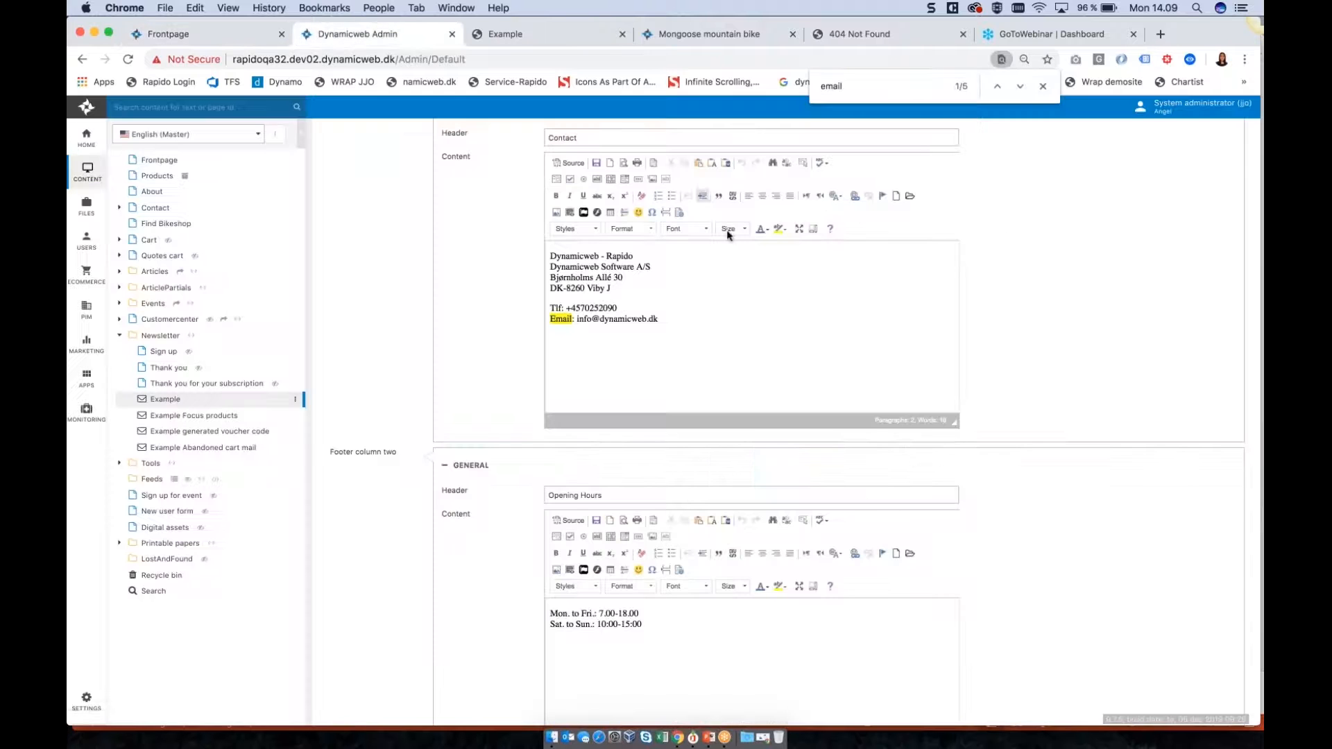
scroll(777, 417, up, 20)
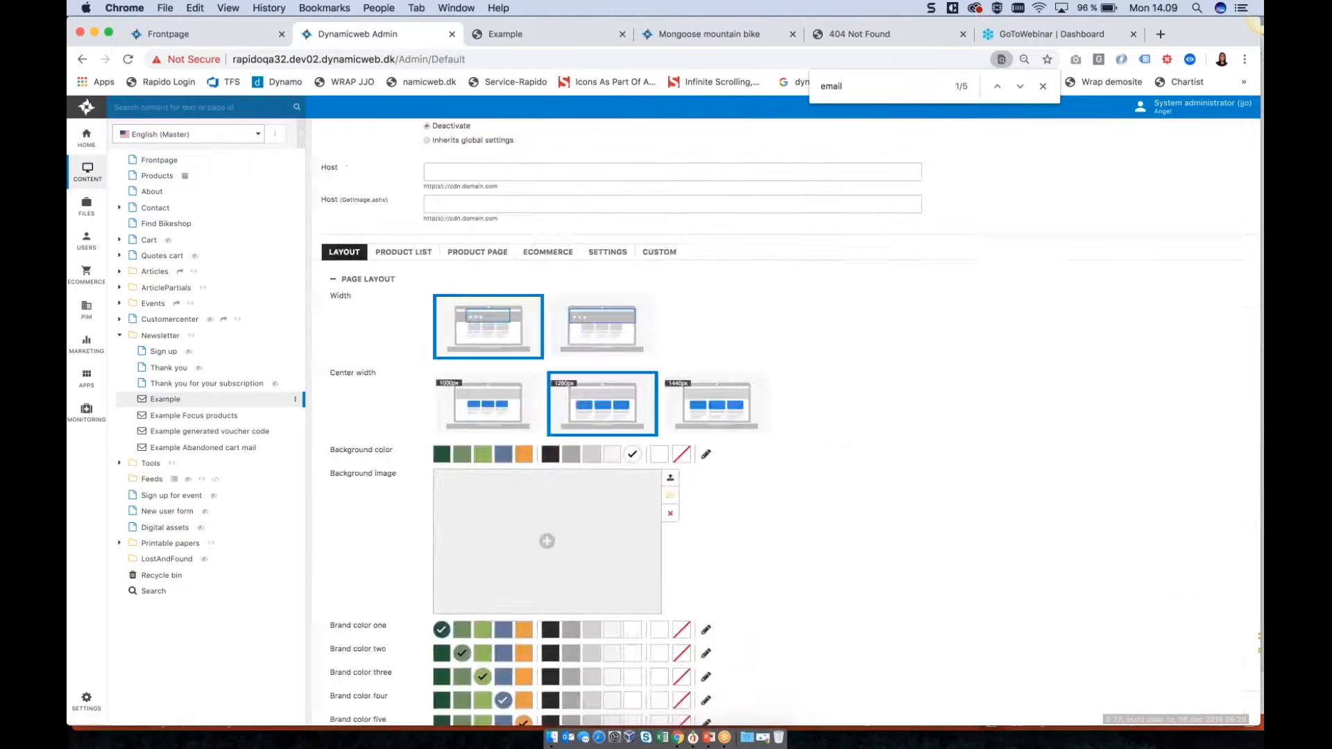
scroll(784, 417, down, 7)
click(546, 385)
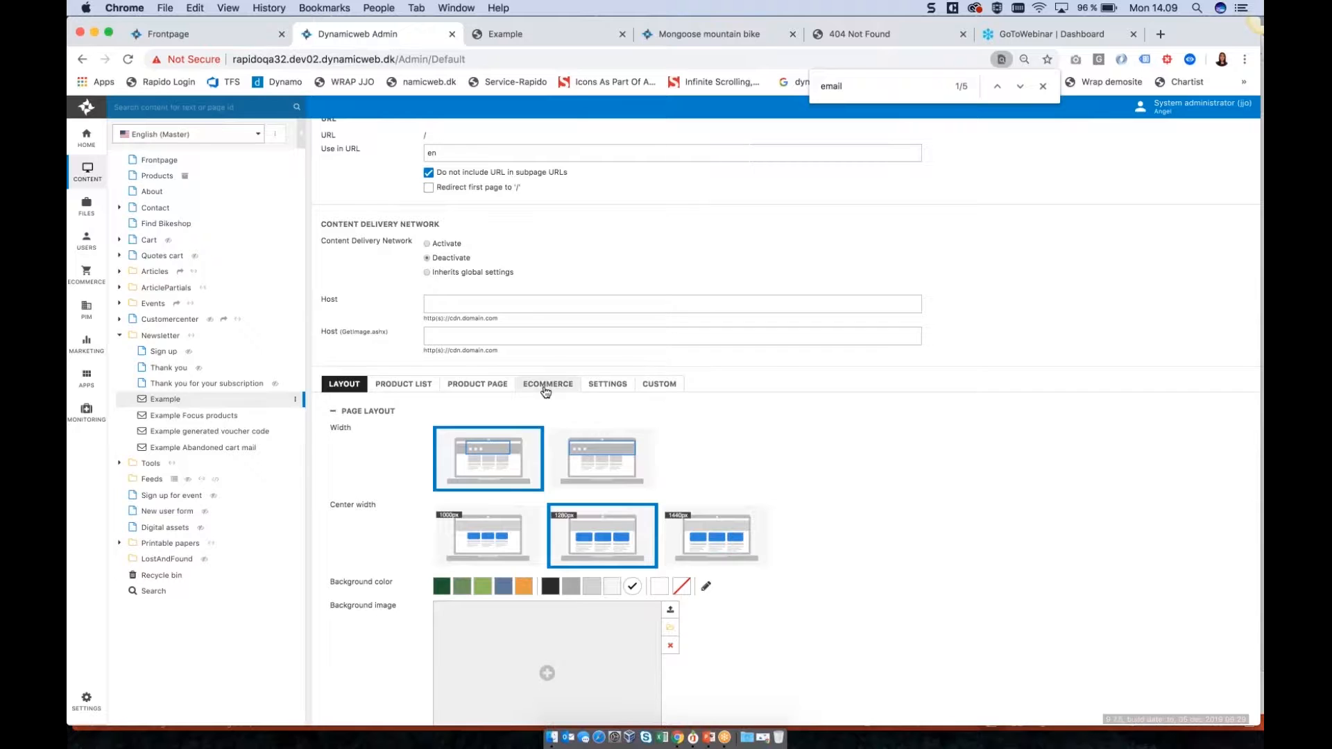
scroll(609, 441, down, 1)
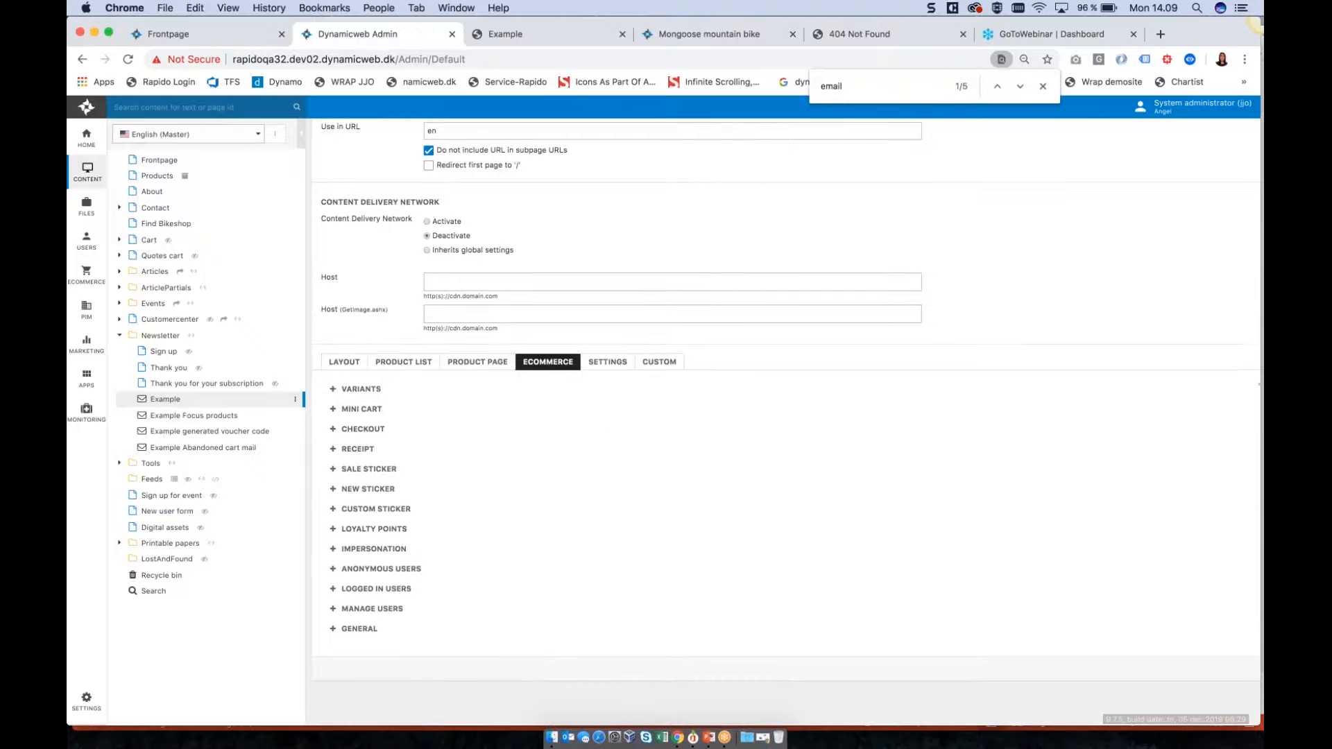
click(354, 409)
scroll(595, 463, down, 2)
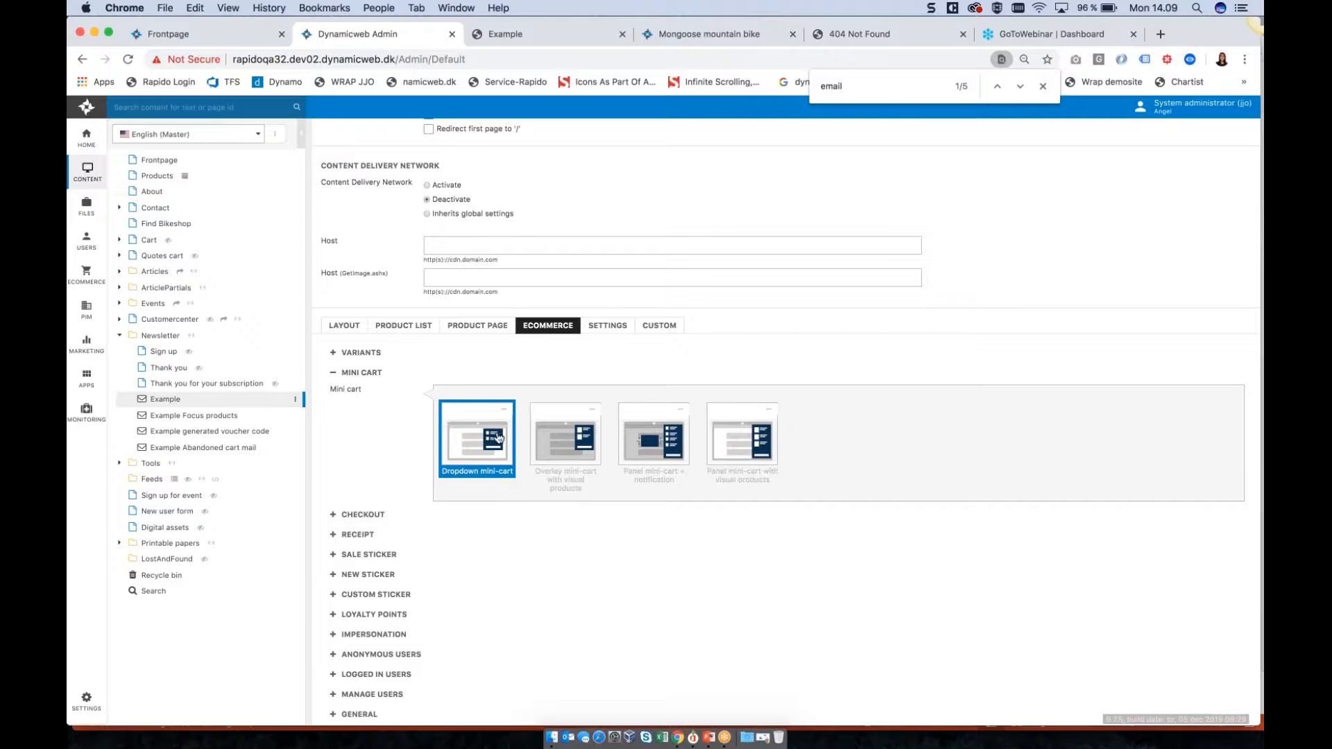
Step: Close the Example newsletter preview and check the mini cart's dropdown display on the frontpage
click(510, 33)
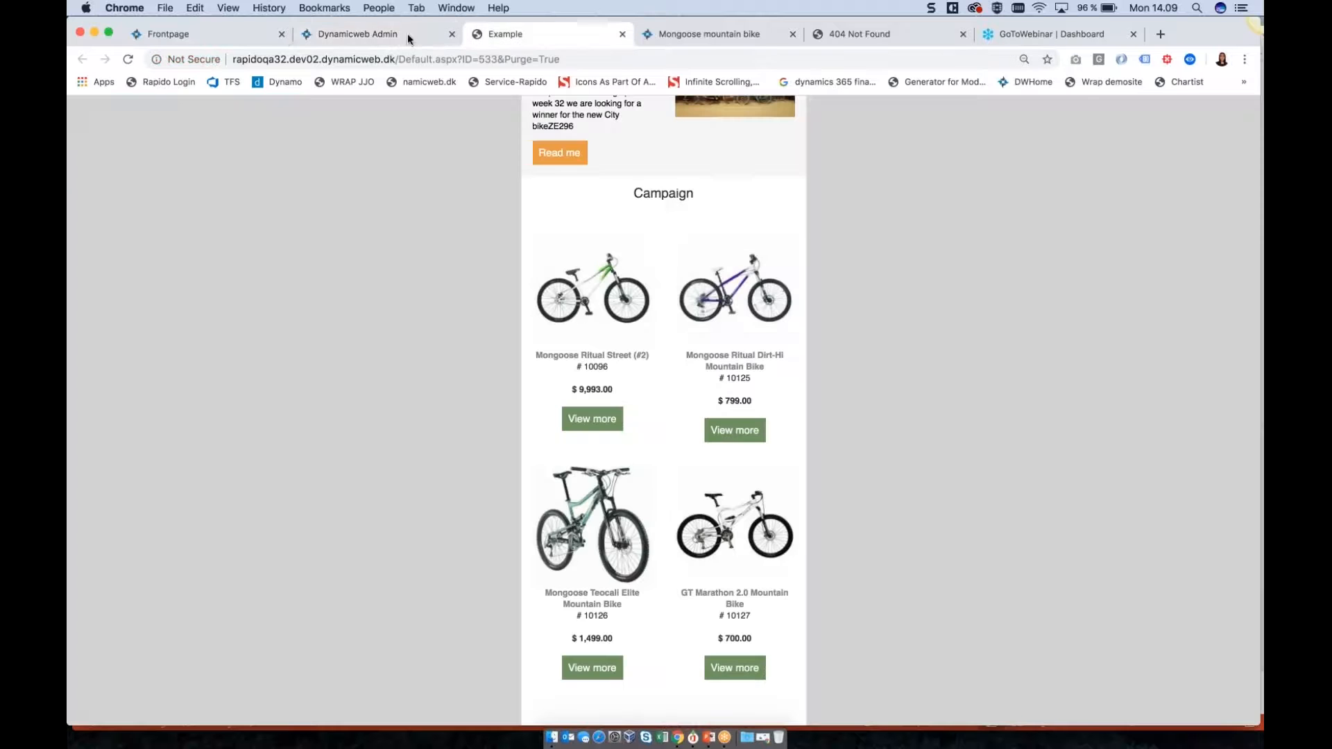
key(super+w)
click(223, 35)
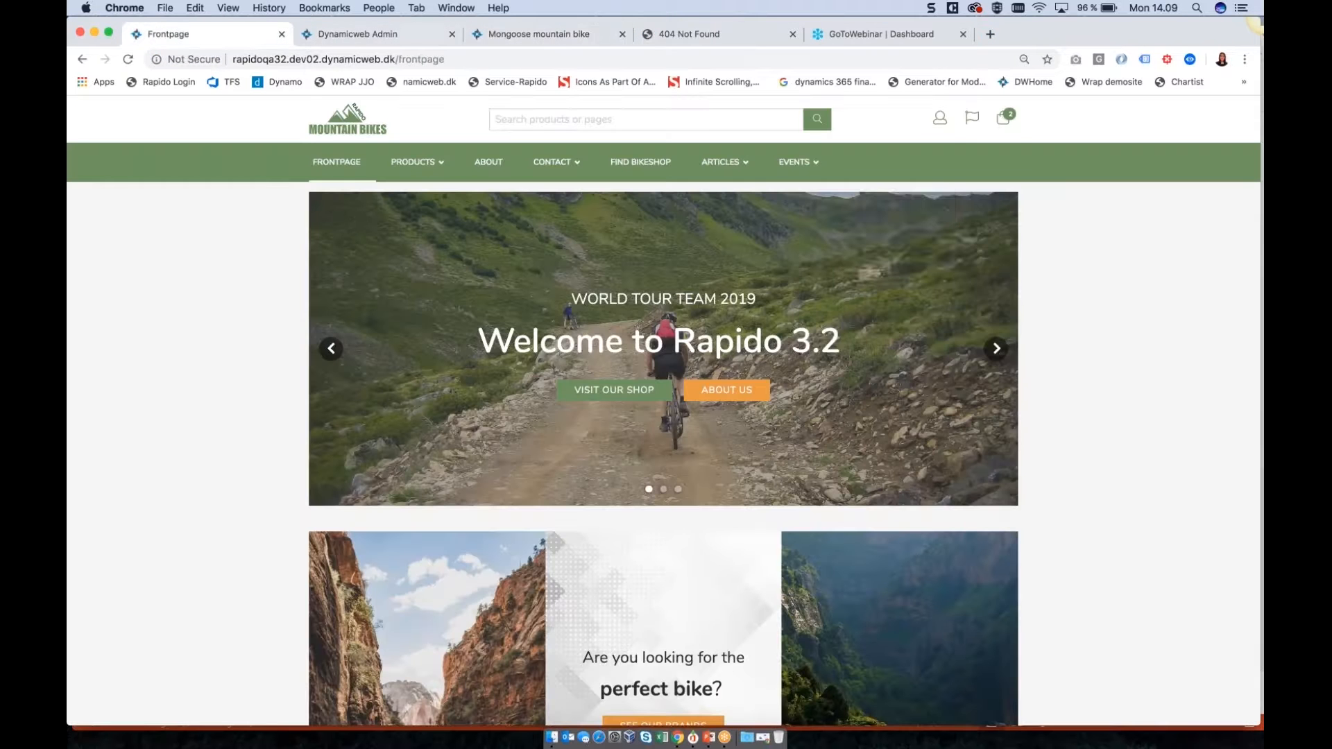
mouse_move(1009, 128)
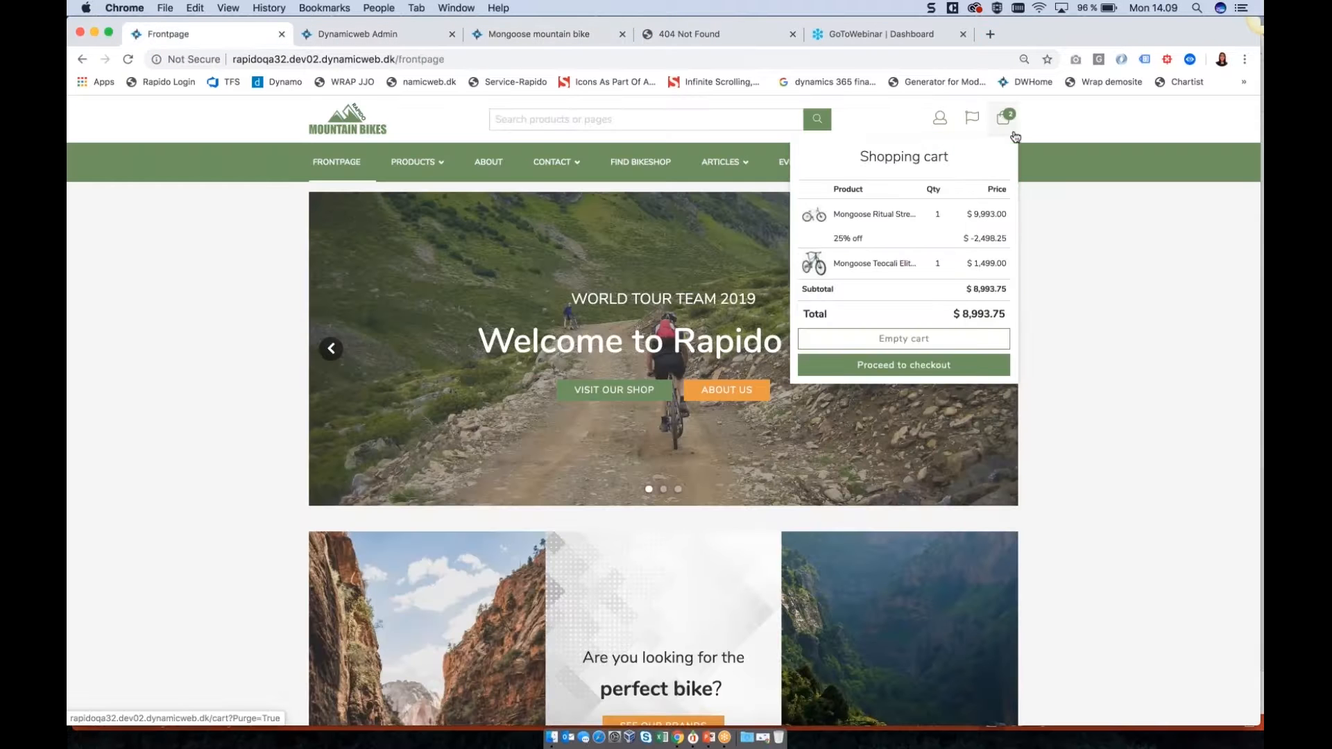
Step: Set the mini cart to "Overlay mini-cart with visual products" and save the website settings
click(378, 37)
click(572, 443)
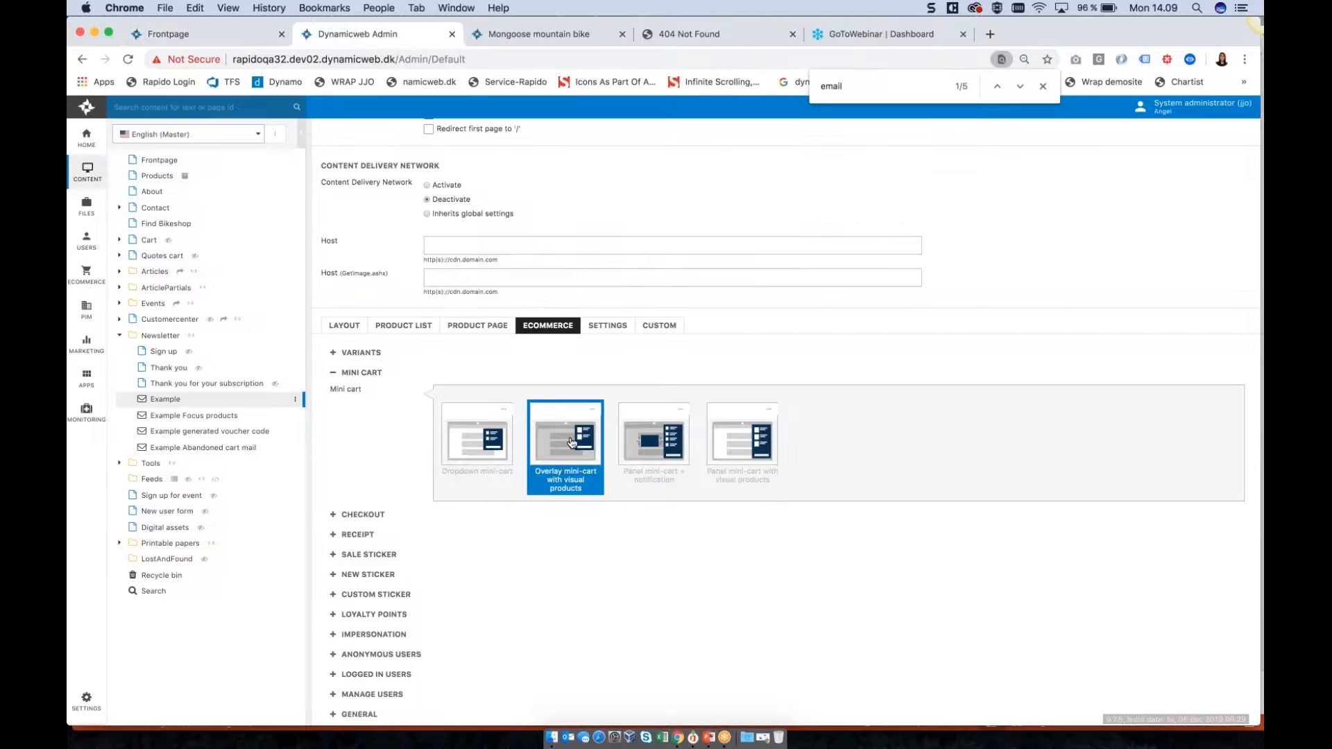
key(super+s)
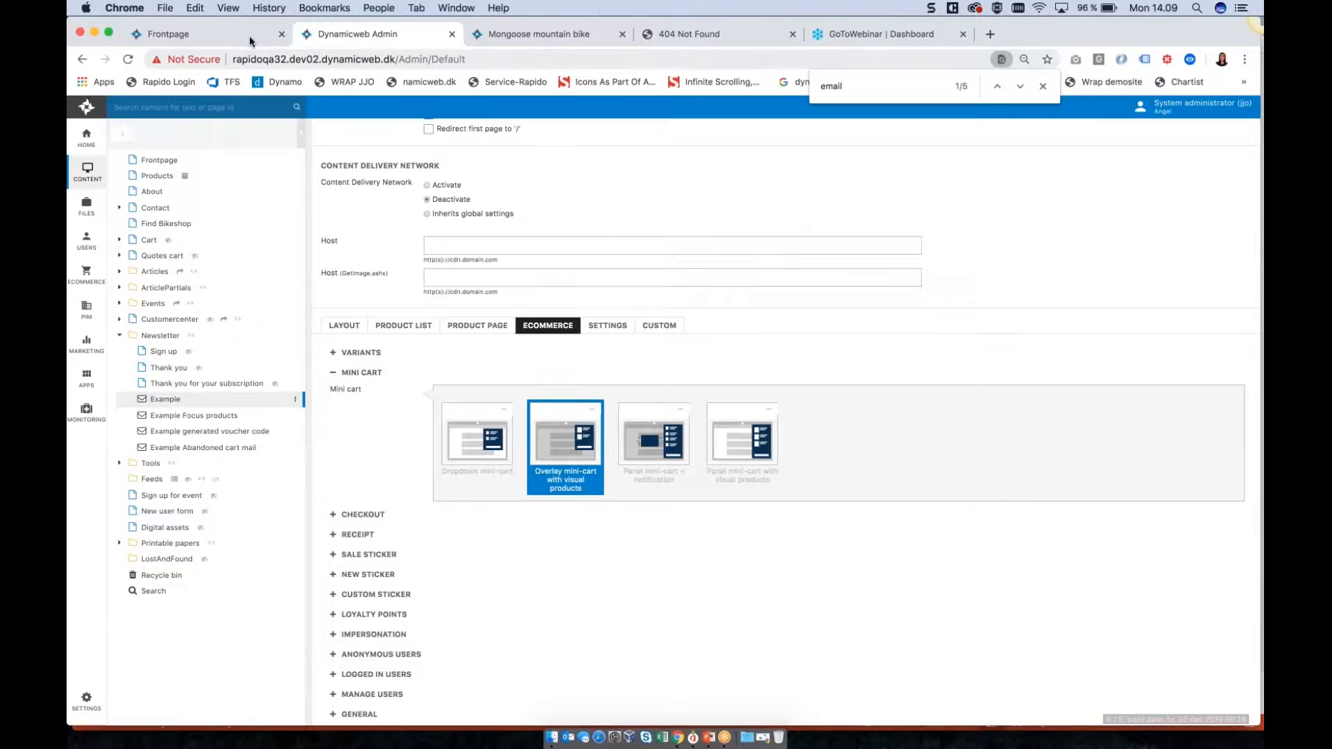
Step: Reload the frontpage and open the shopping cart to examine the overlay layout
key(super+1)
click(128, 59)
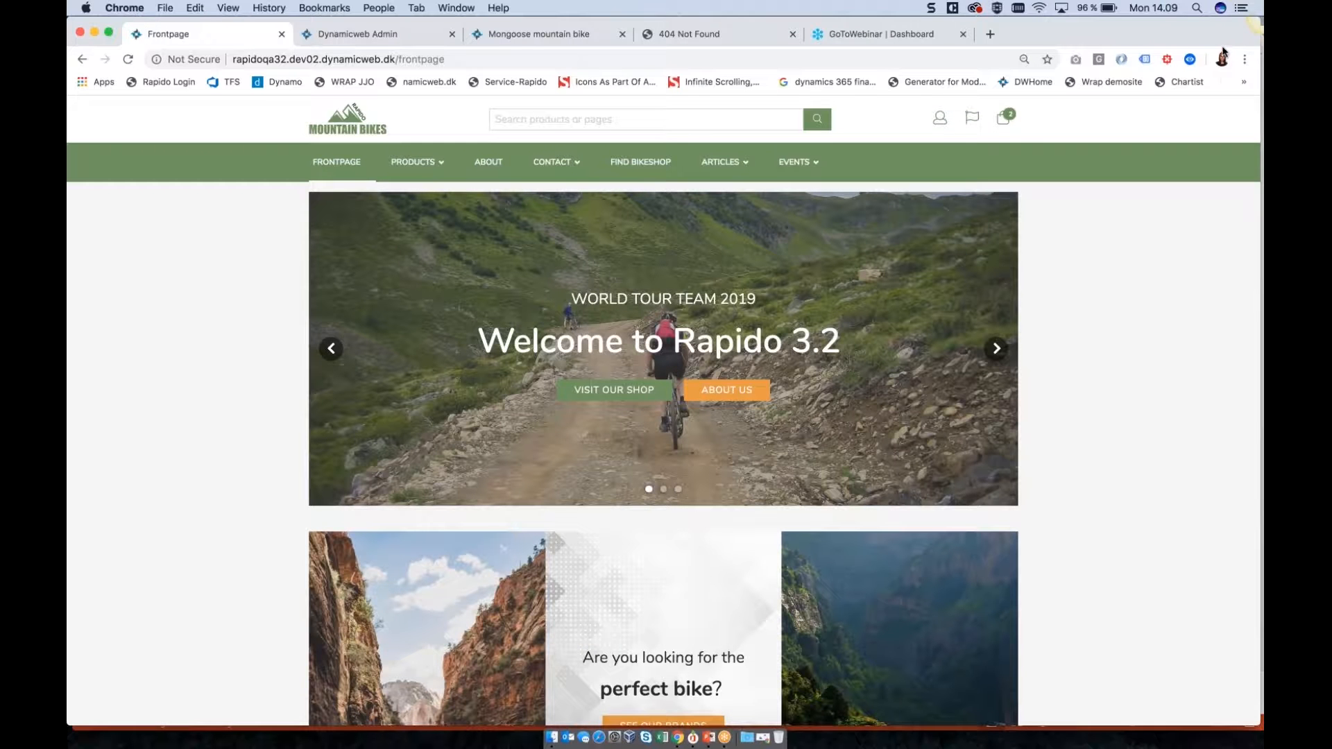
click(1219, 240)
click(1005, 120)
click(1004, 121)
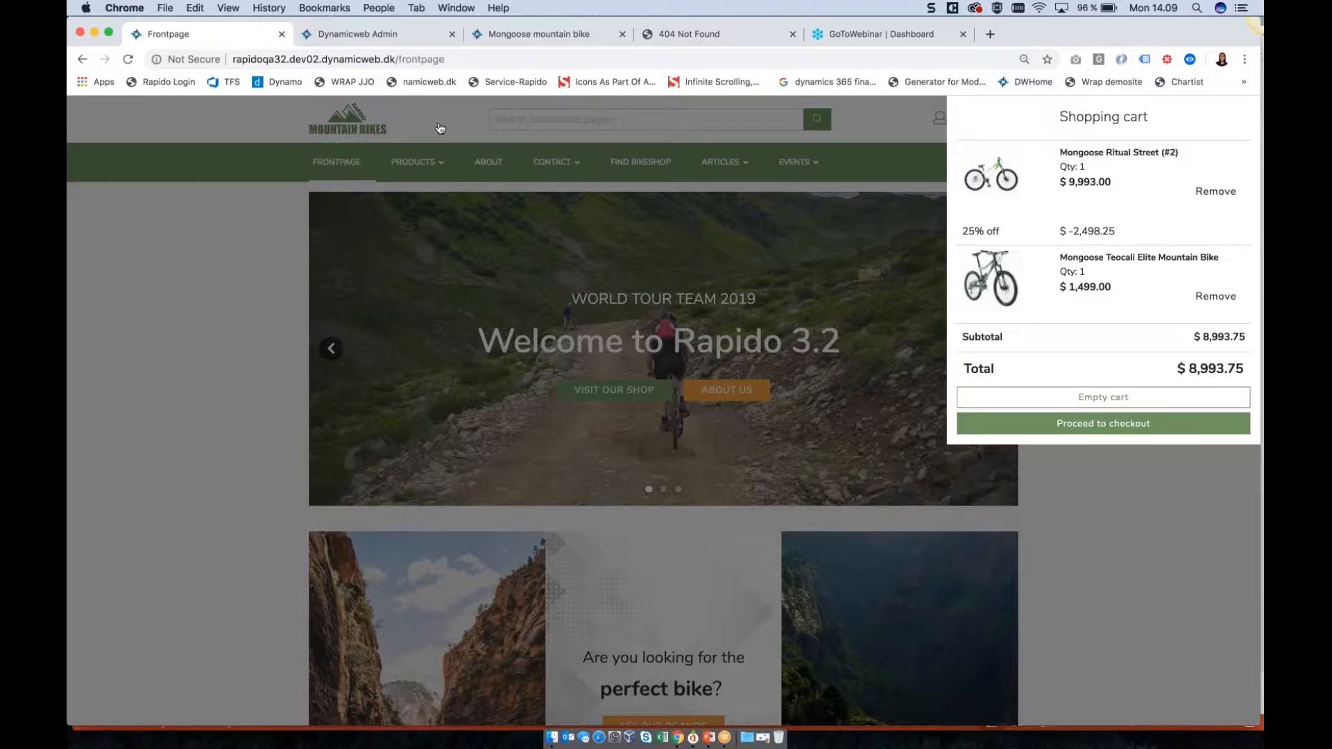
Step: Set the mini cart to "Panel mini-cart + notification", save the website settings, and return to the frontpage
key(ctrl+Tab)
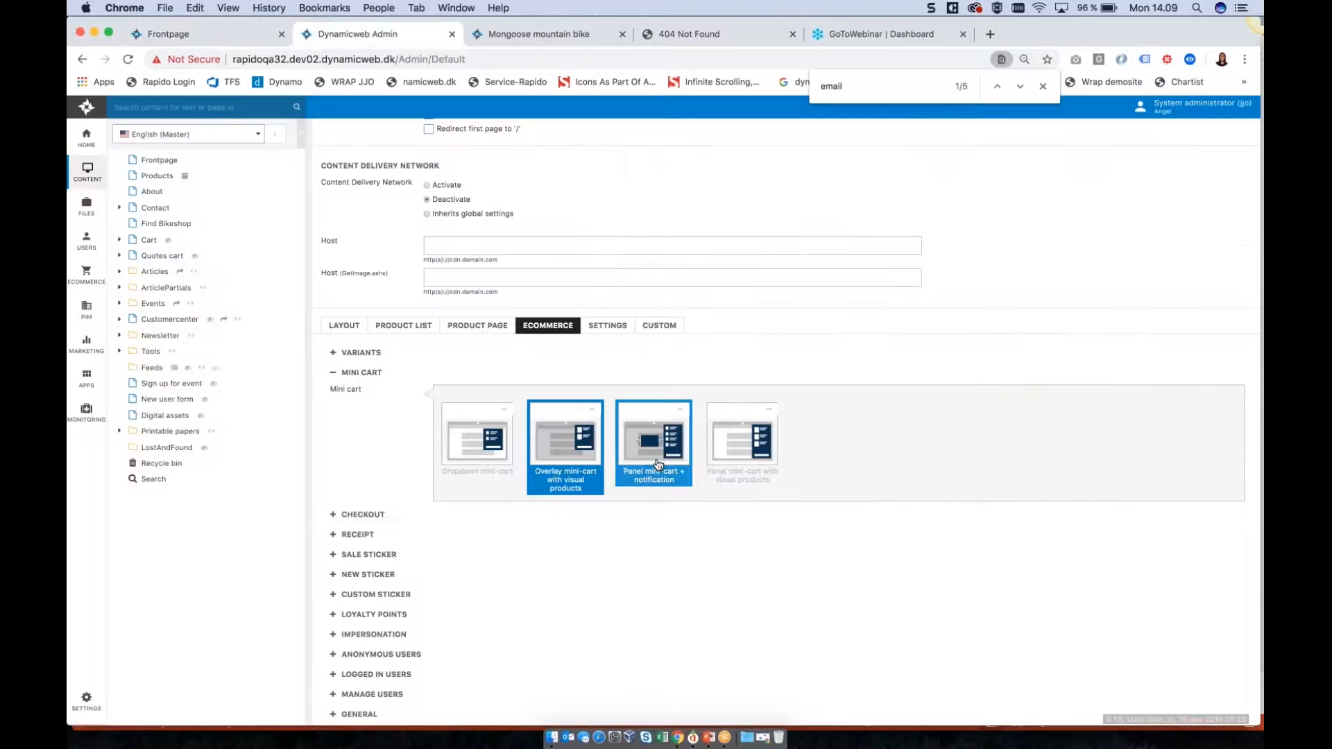
click(678, 445)
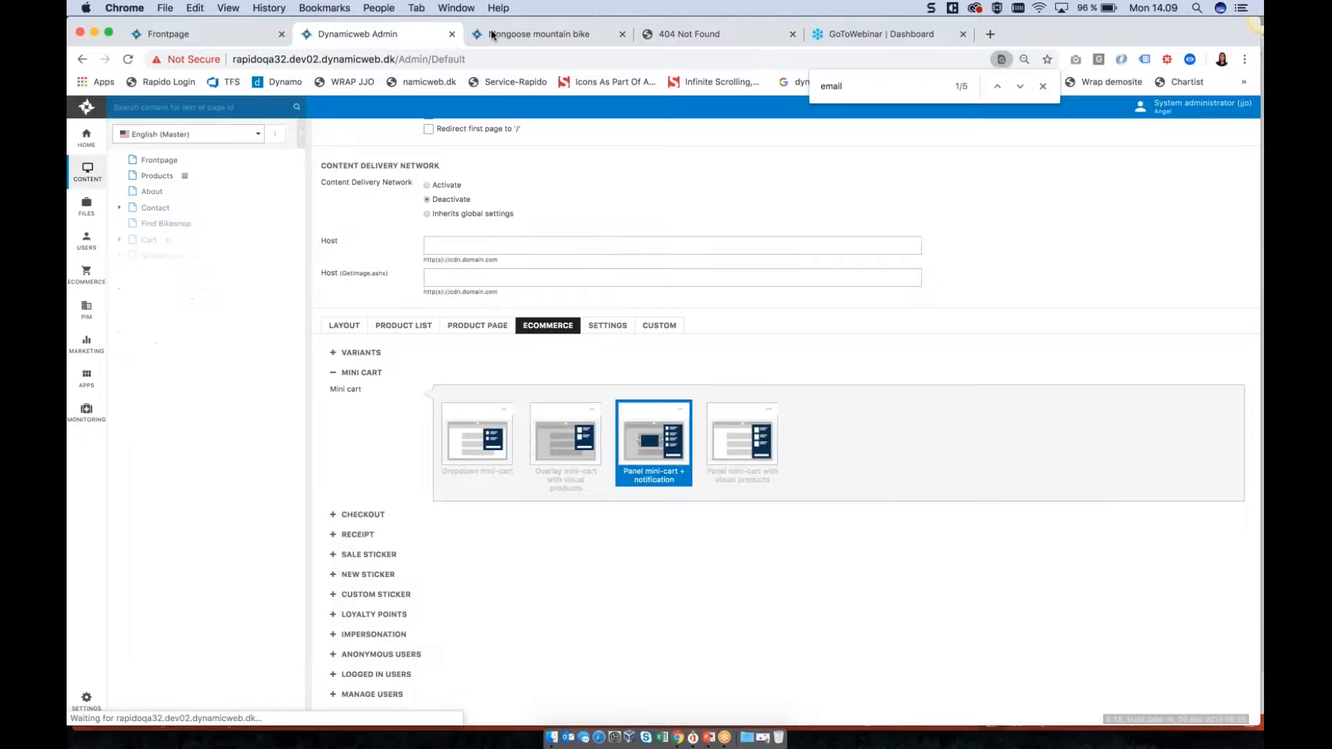
click(248, 37)
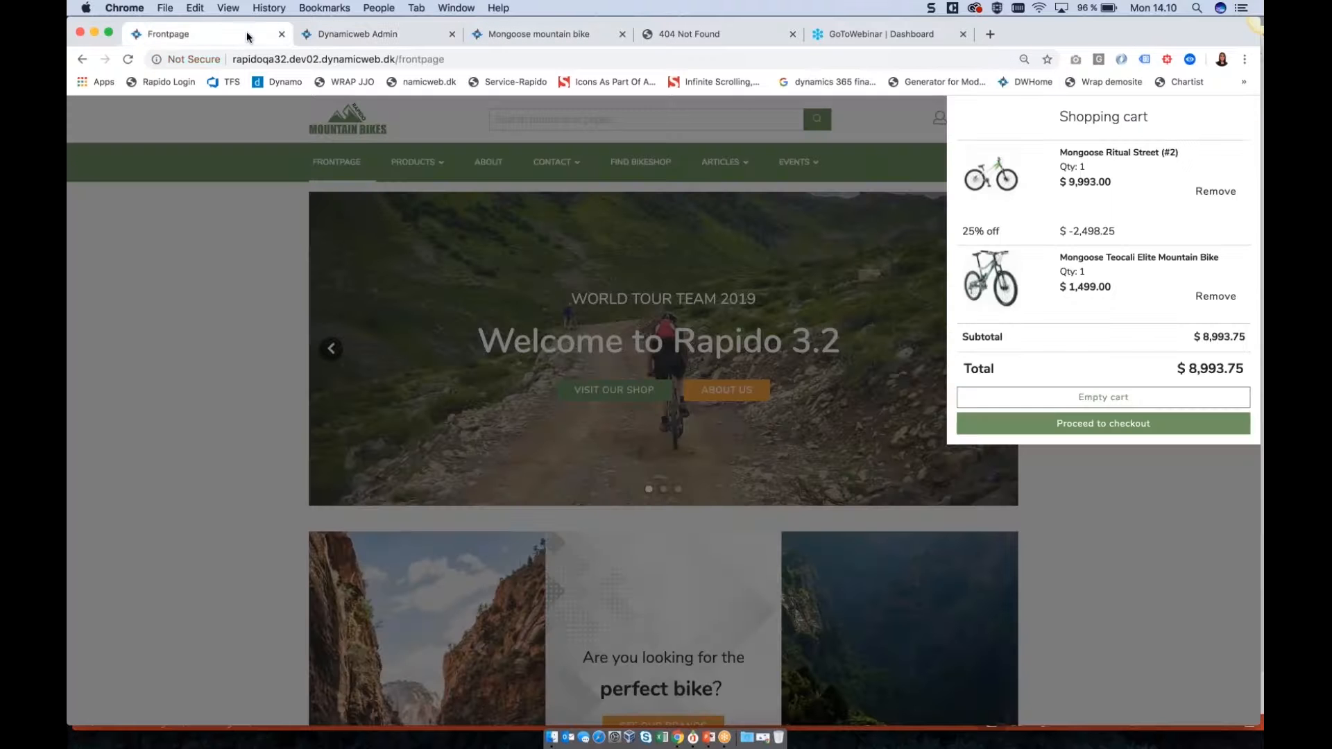
Step: Reload the frontpage and open the shopping cart to examine the panel layout
click(129, 61)
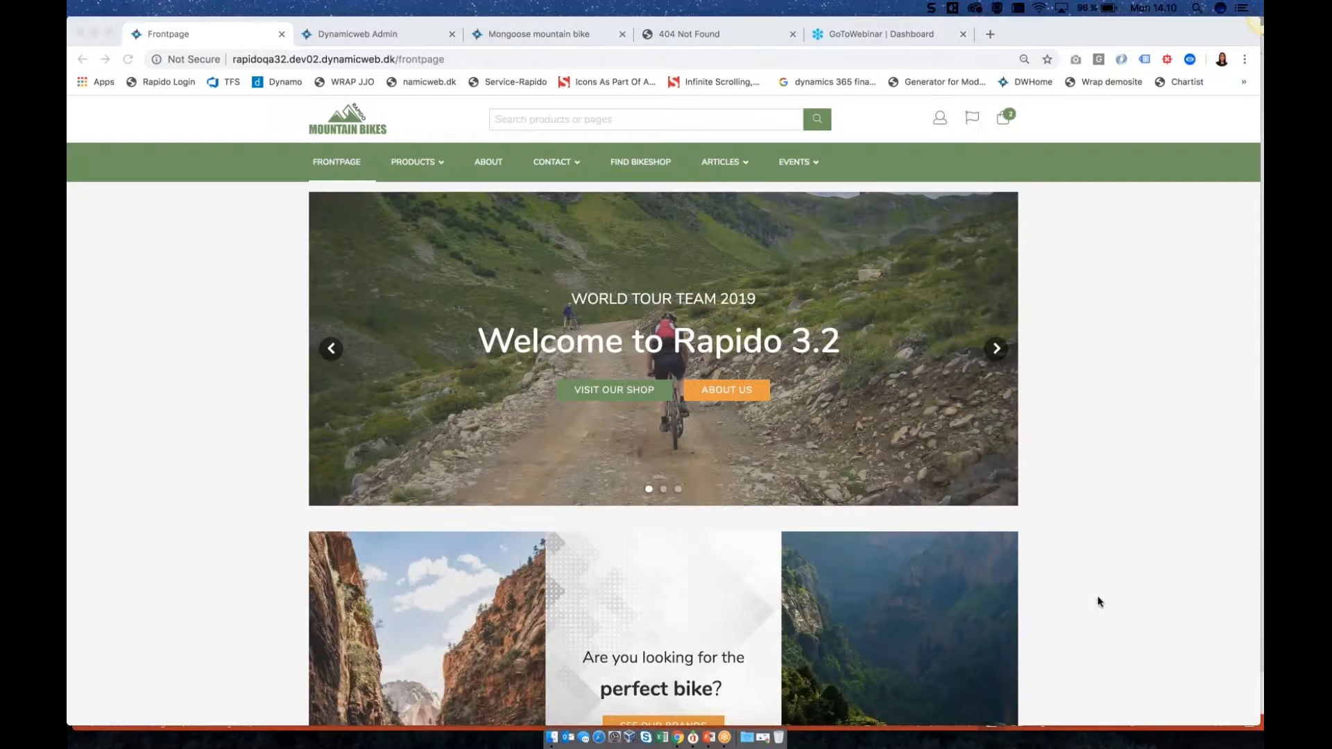
click(1007, 116)
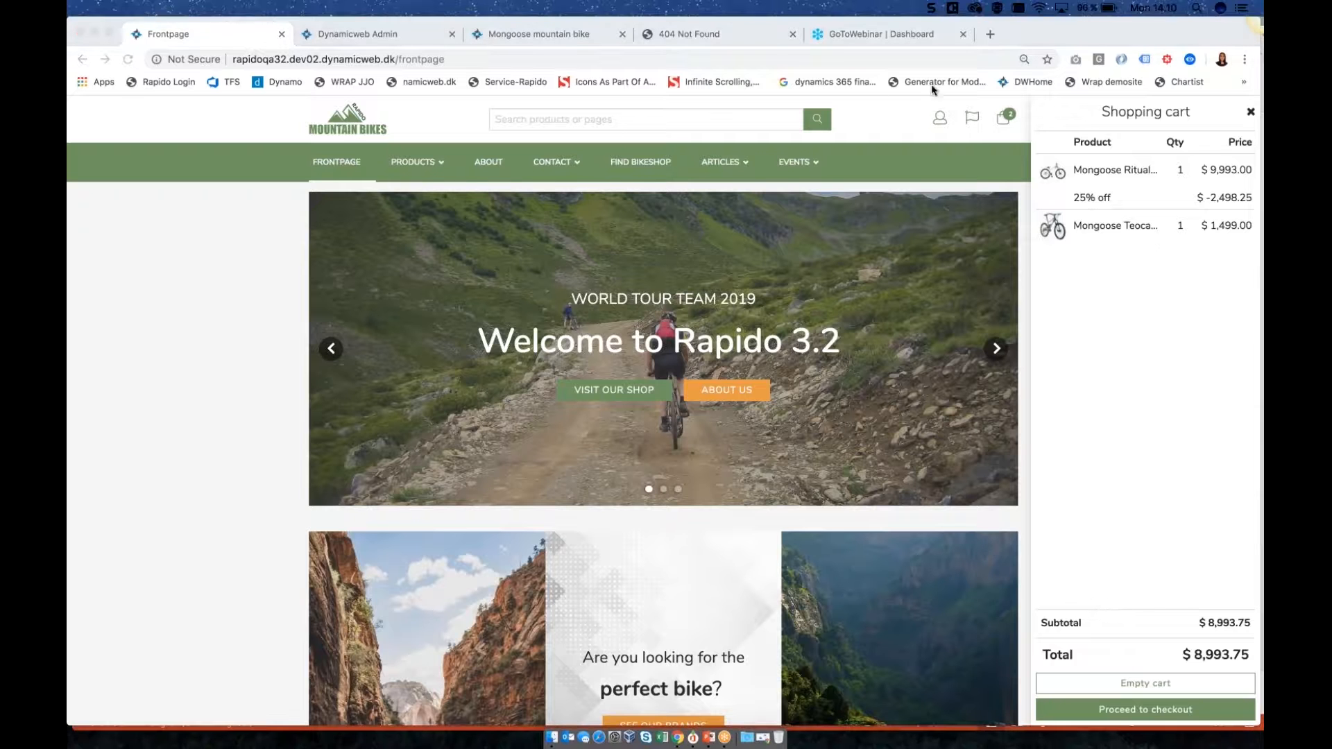
Step: Save the mini cart as "Panel mini-cart with visual products" and open the cart on the frontpage to check the layout
click(373, 32)
click(768, 463)
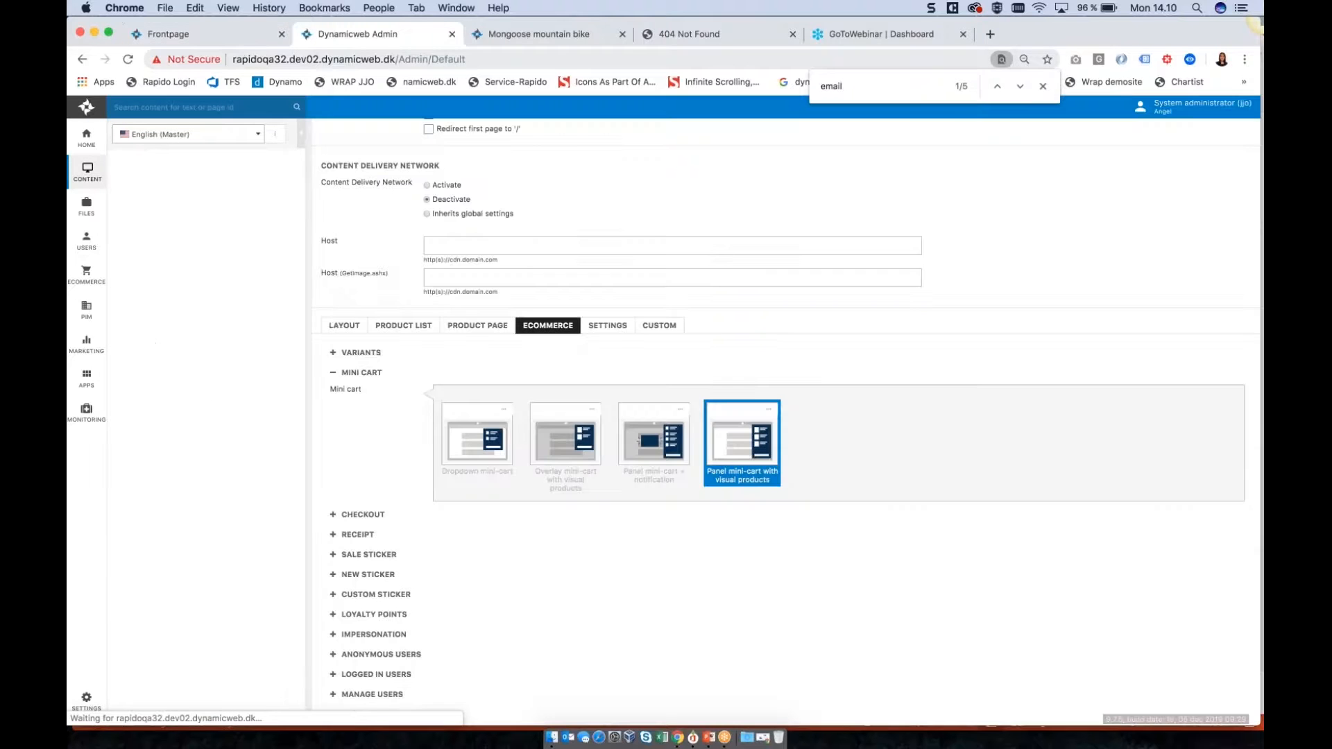
click(220, 39)
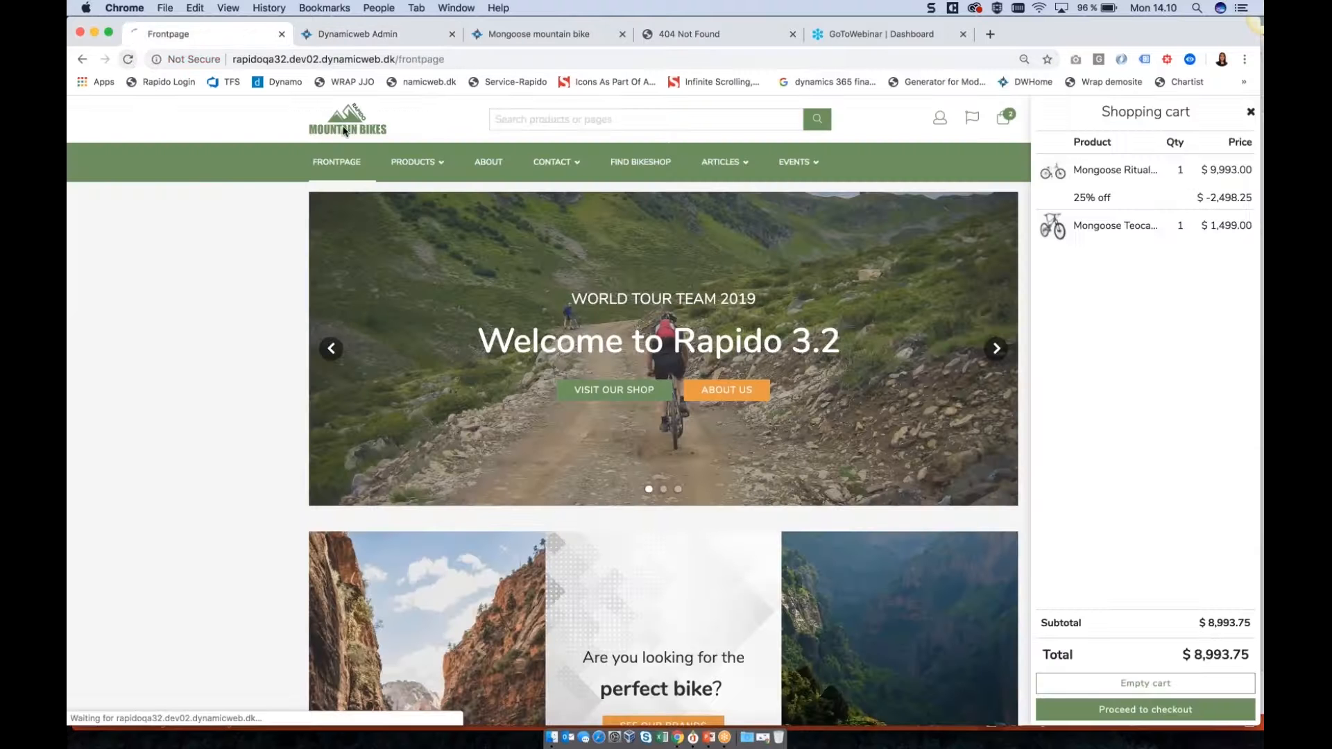
click(751, 224)
click(1006, 119)
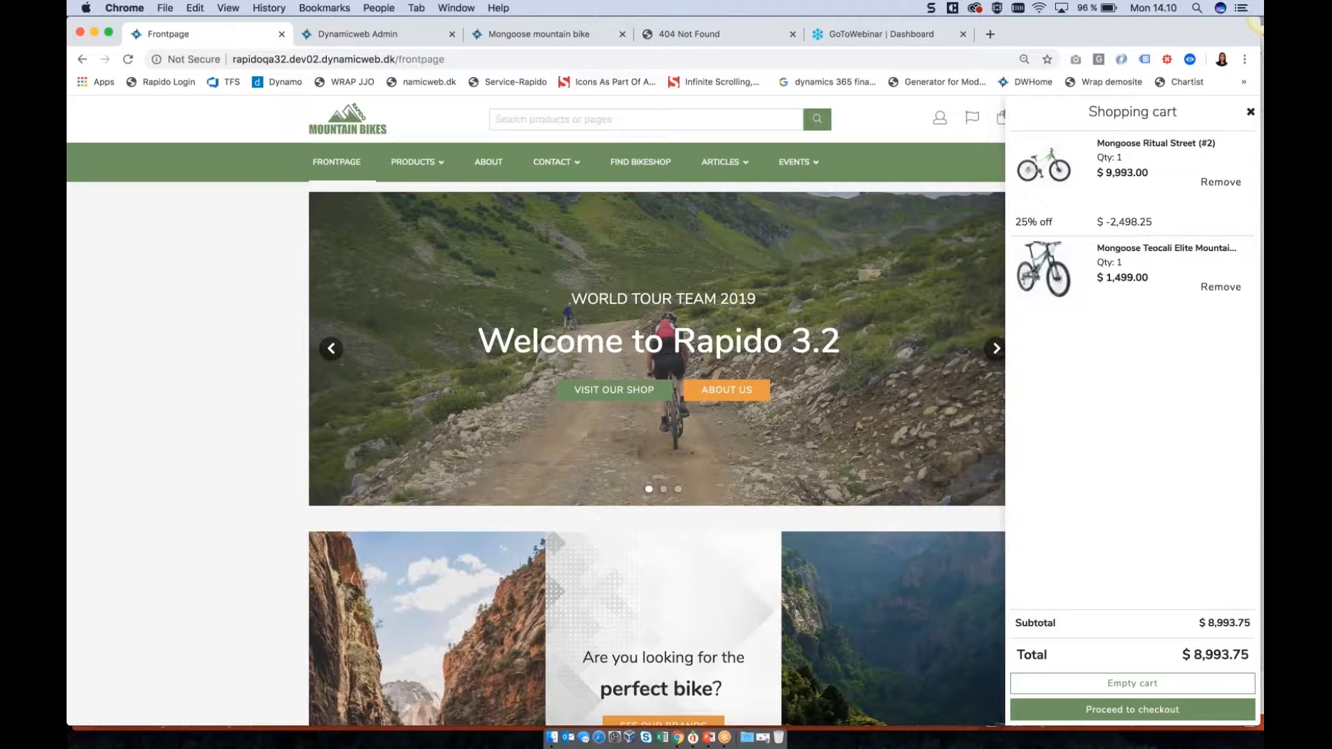
Step: Examine the notification, counter, layout and animation options of the "Panel mini-cart with visual products" preset and close it without overwriting it
click(378, 35)
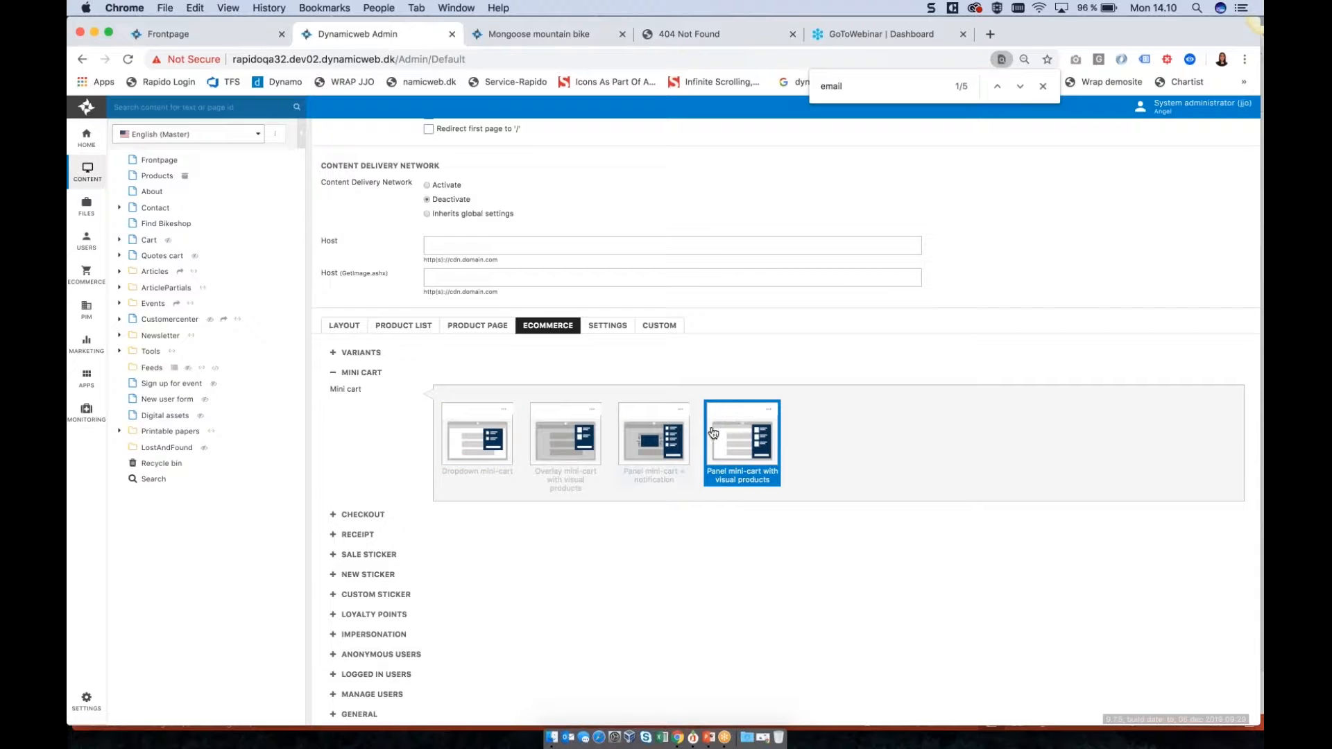
click(771, 412)
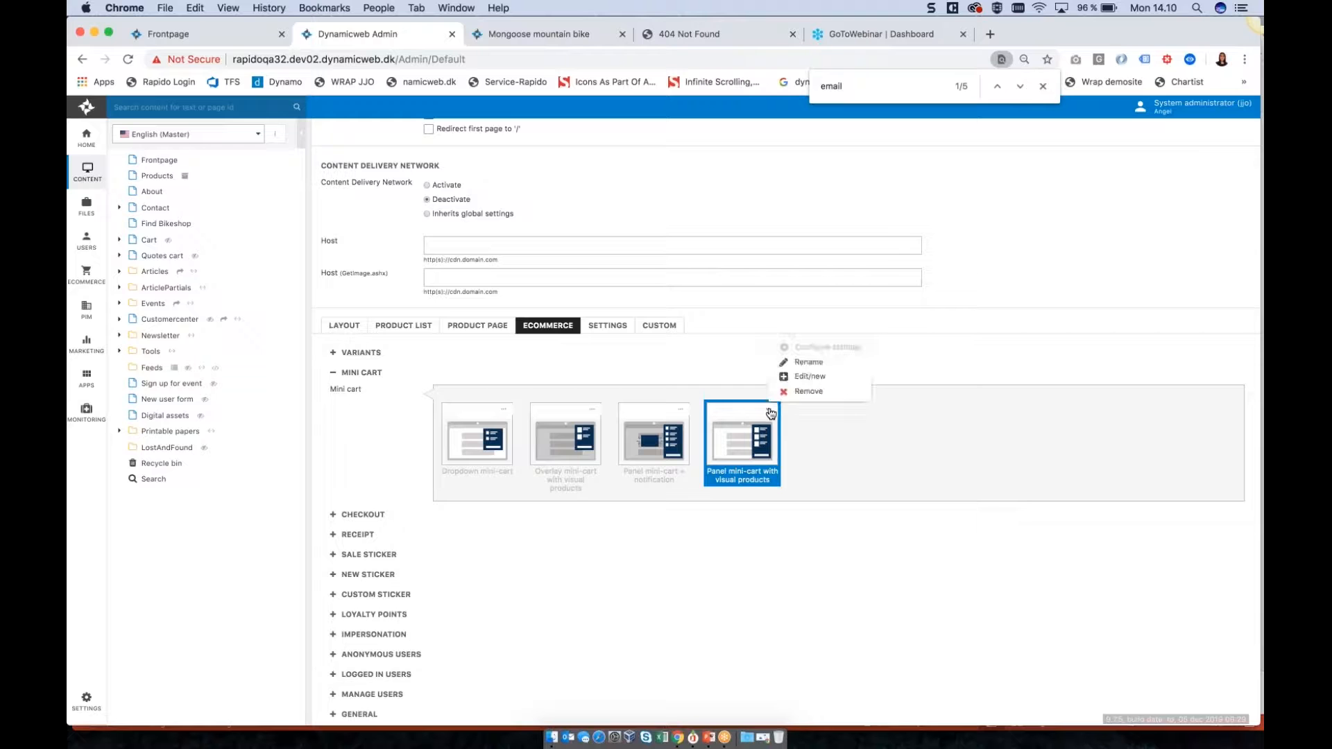
click(810, 377)
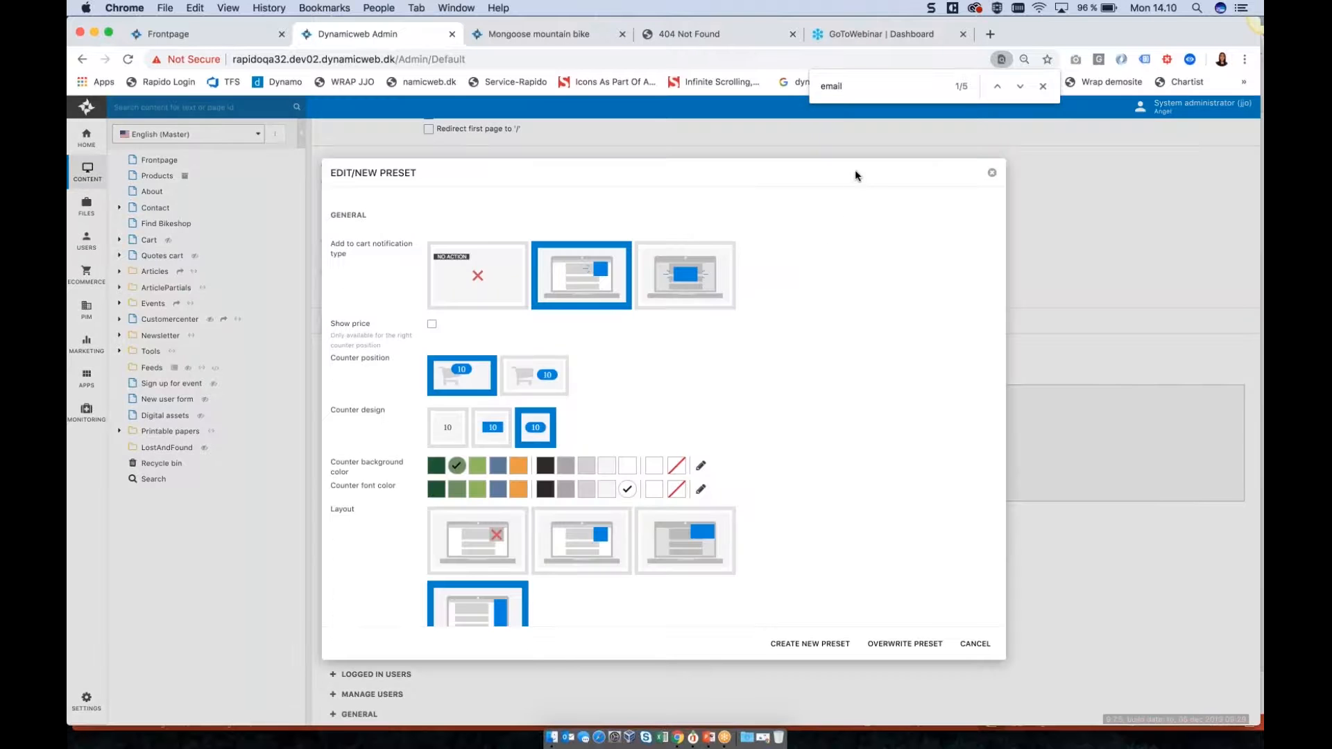
scroll(783, 381, down, 5)
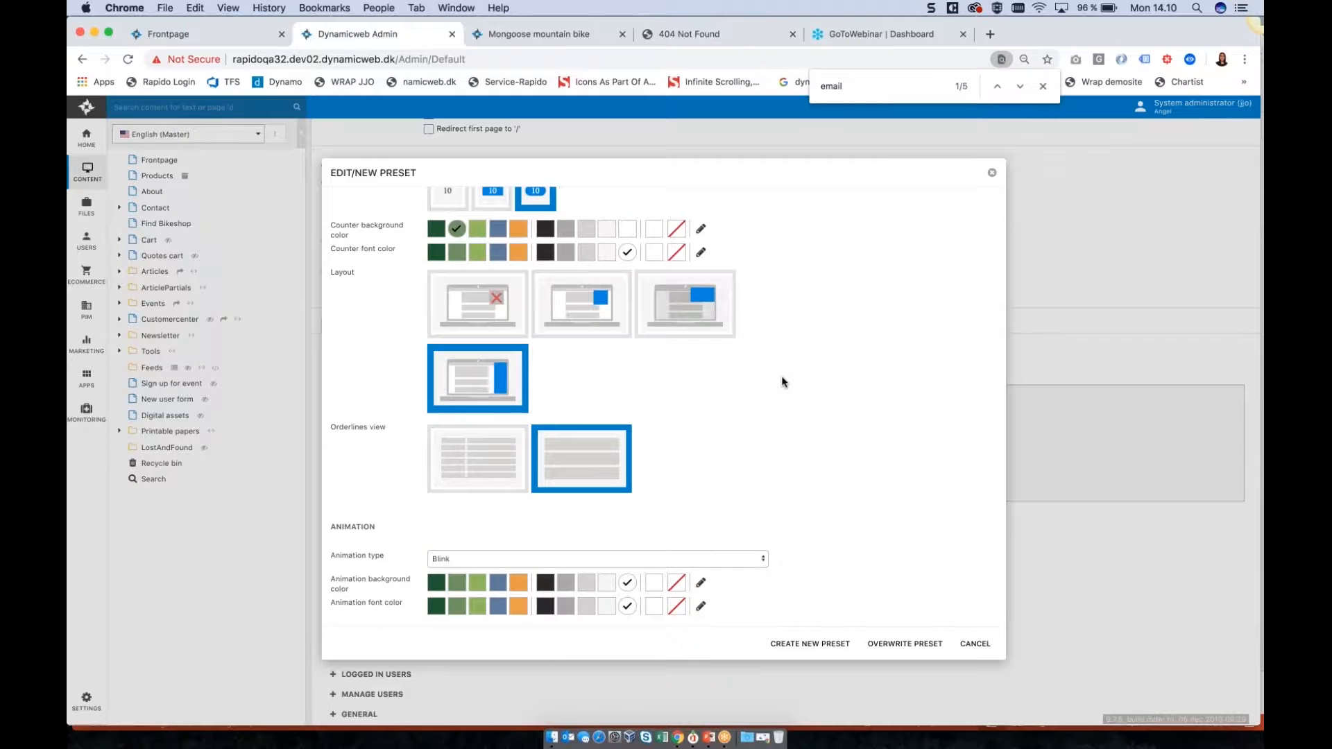
scroll(783, 381, up, 5)
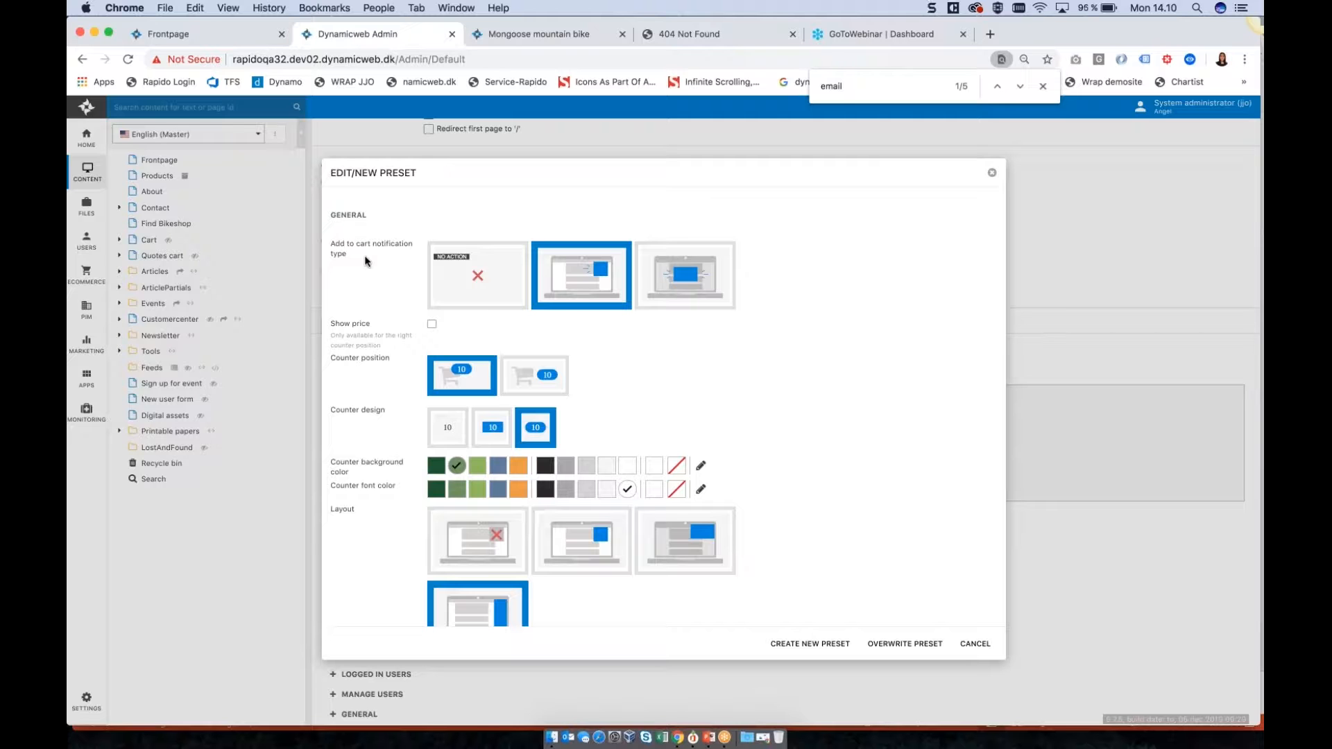
click(465, 290)
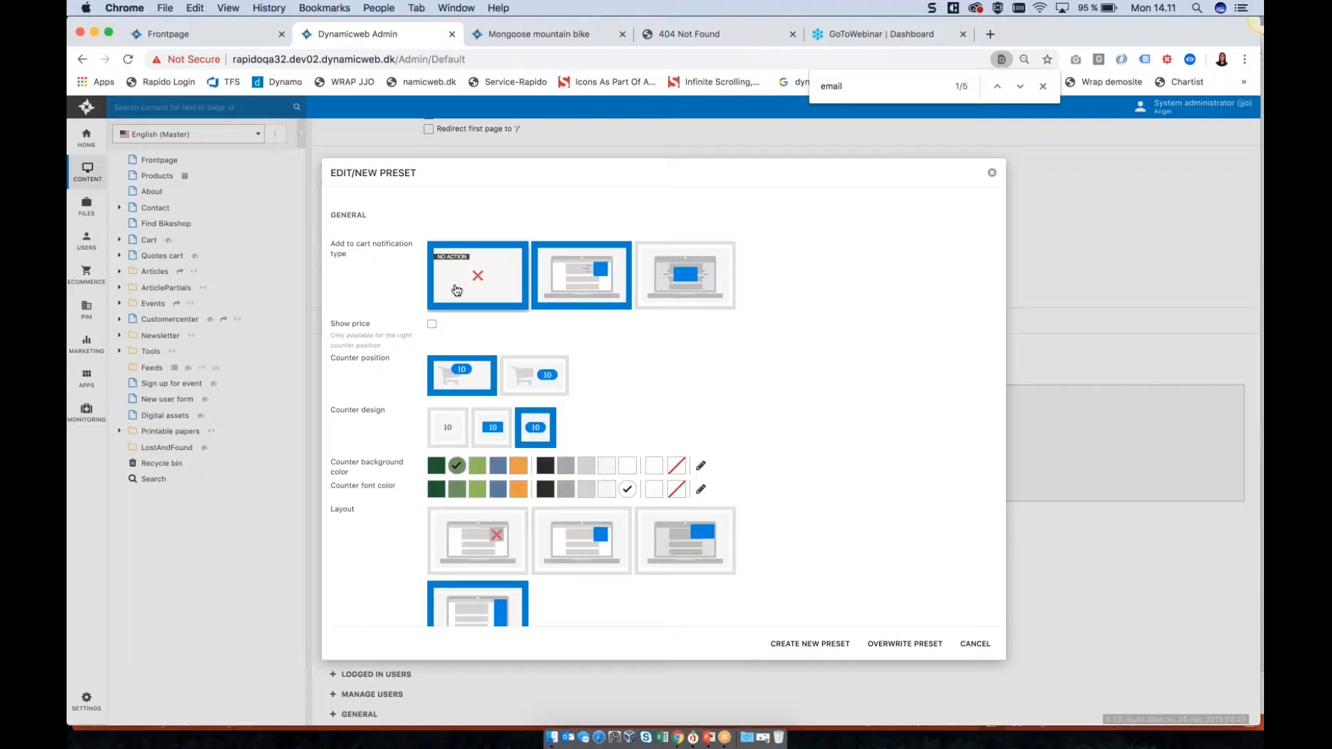
click(601, 281)
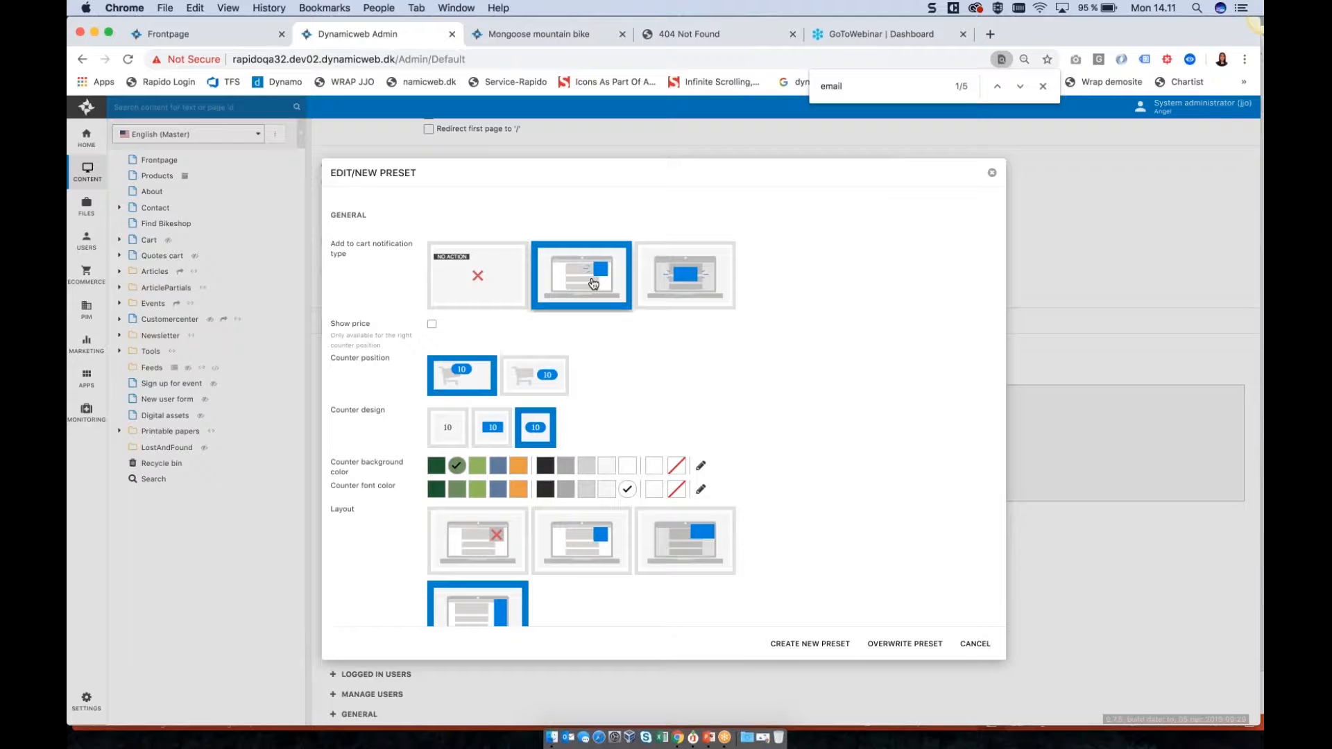
click(992, 173)
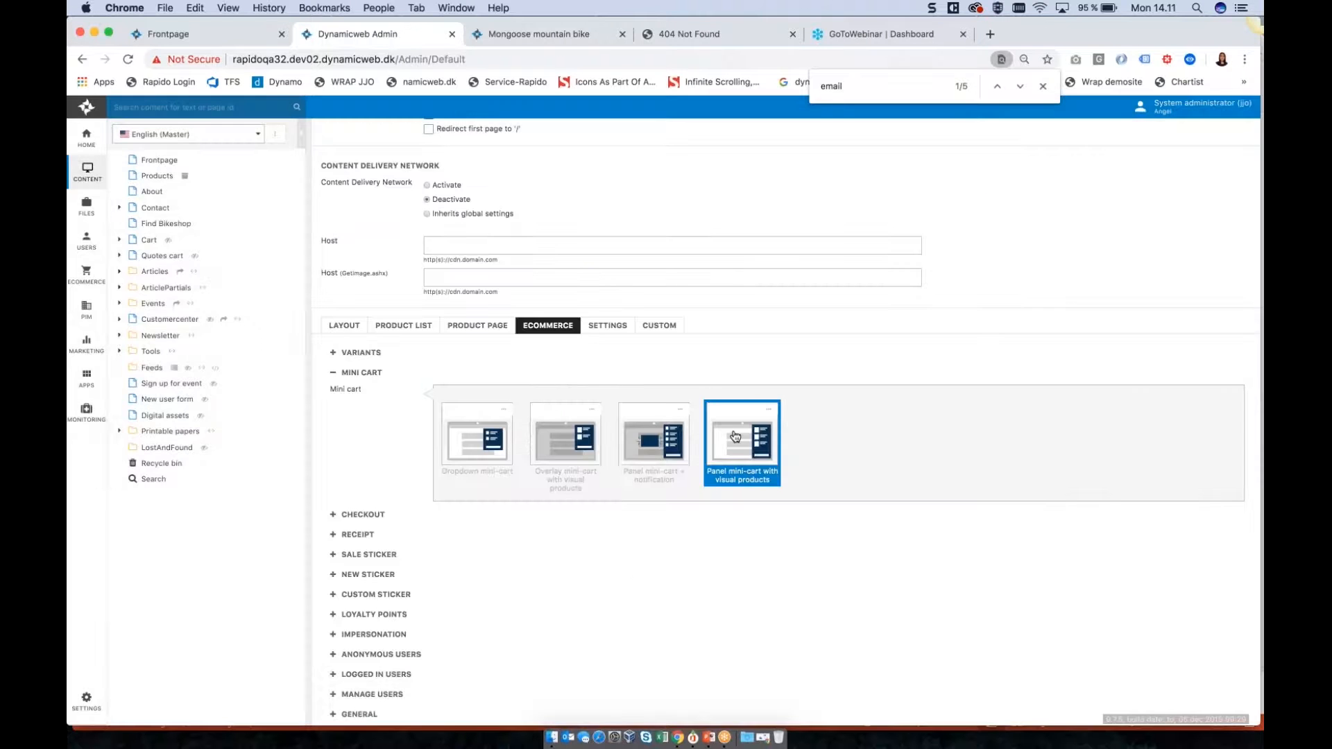
Step: Save the website settings and add one Scattante X-560 Cyclocross to the cart from the shop's product list
key(super+s)
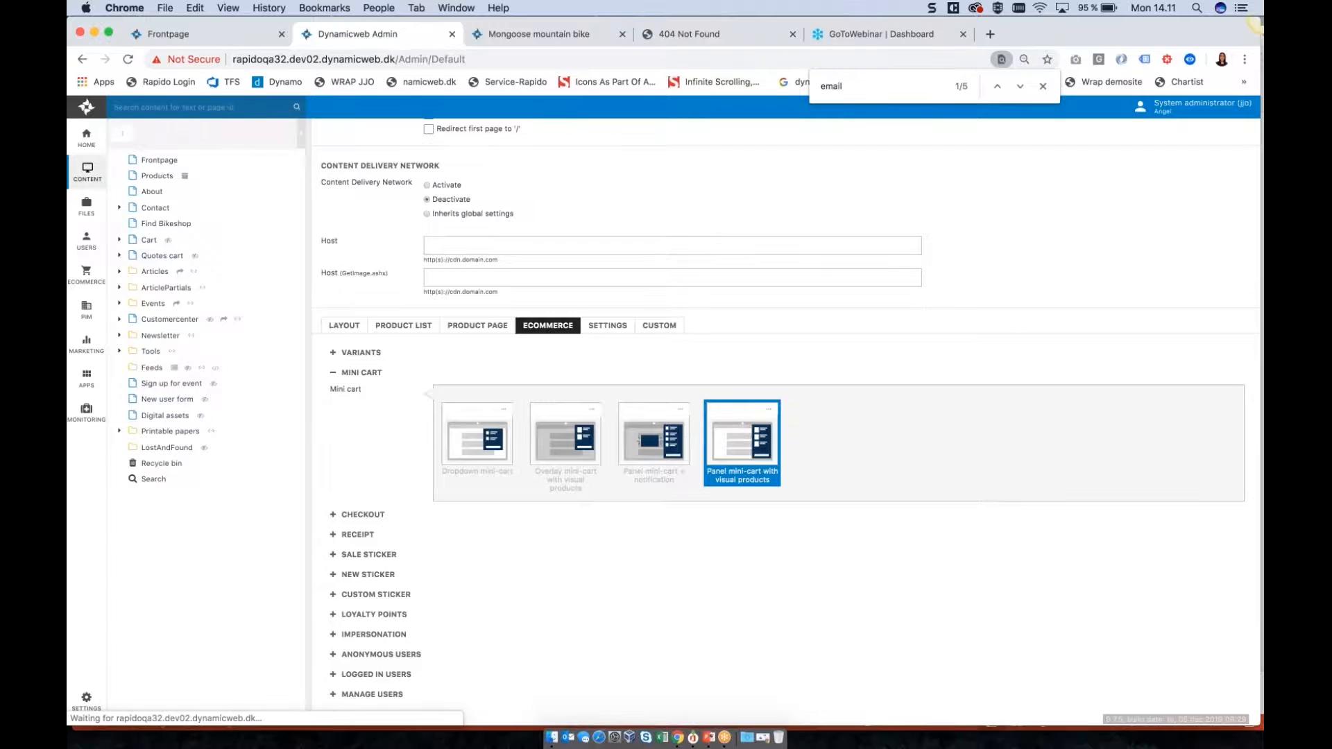
click(242, 35)
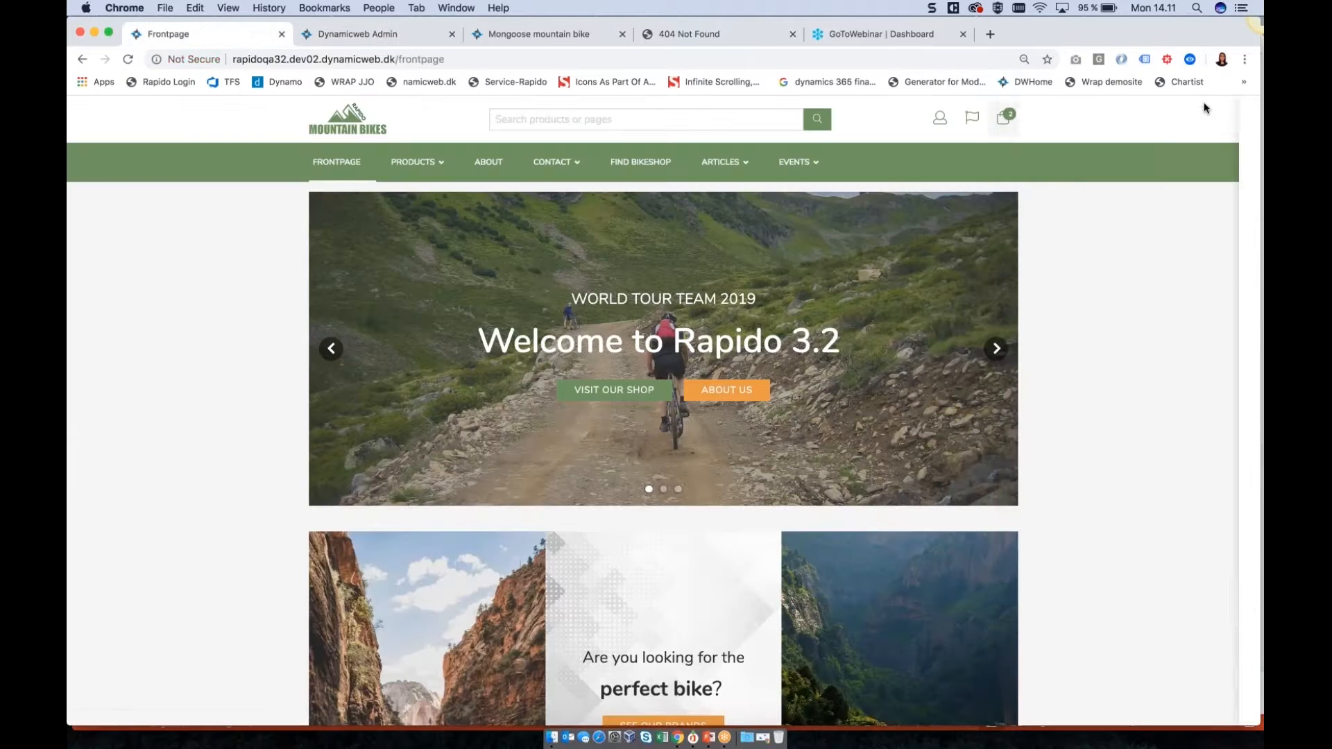
click(414, 162)
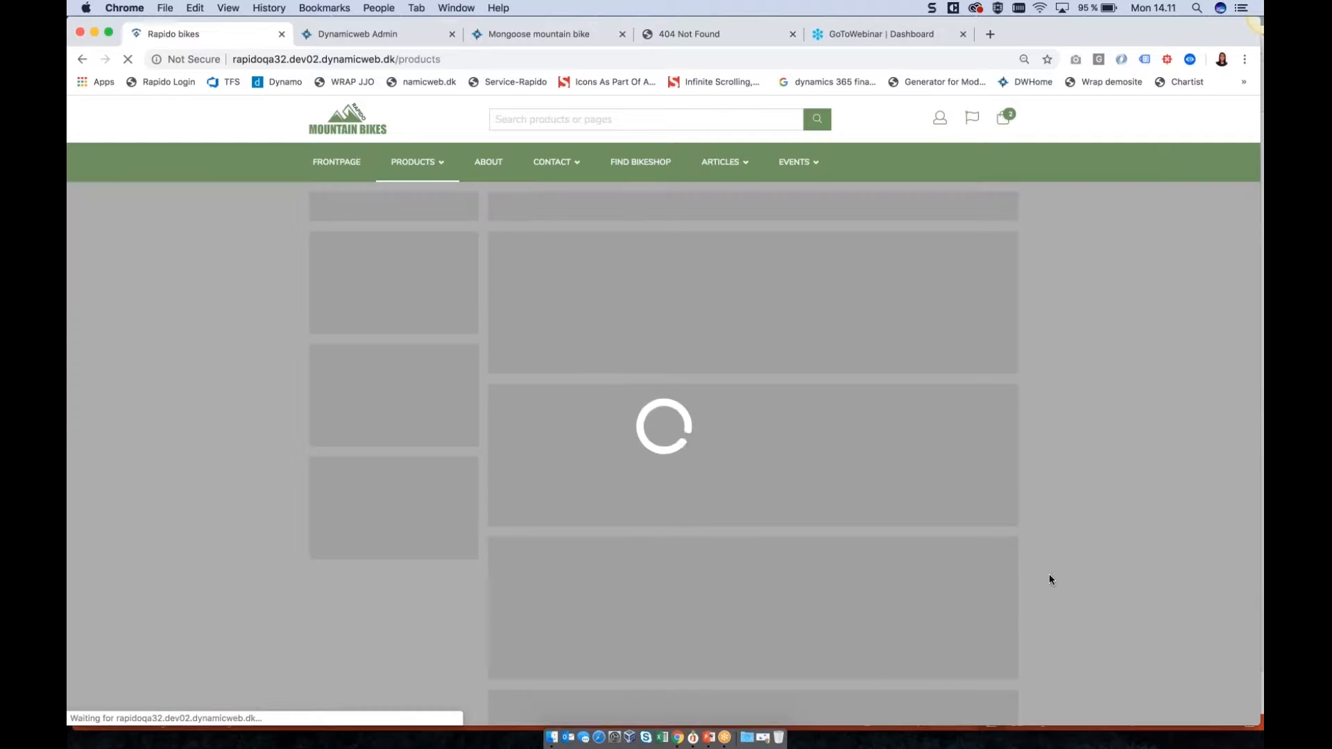
scroll(1049, 573, down, 4)
click(967, 476)
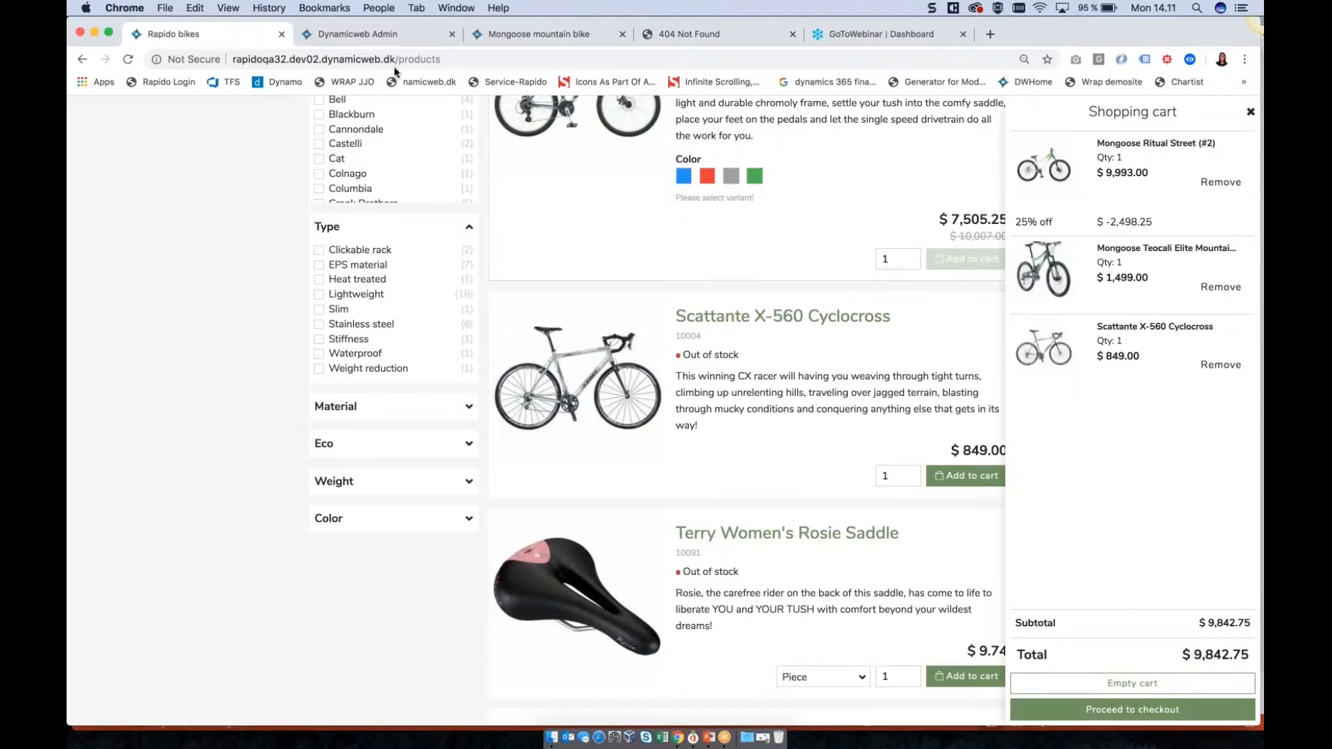
Step: Change the "Panel mini-cart with visual products" preset's add to cart notification type to the centered popup and overwrite the preset
click(374, 32)
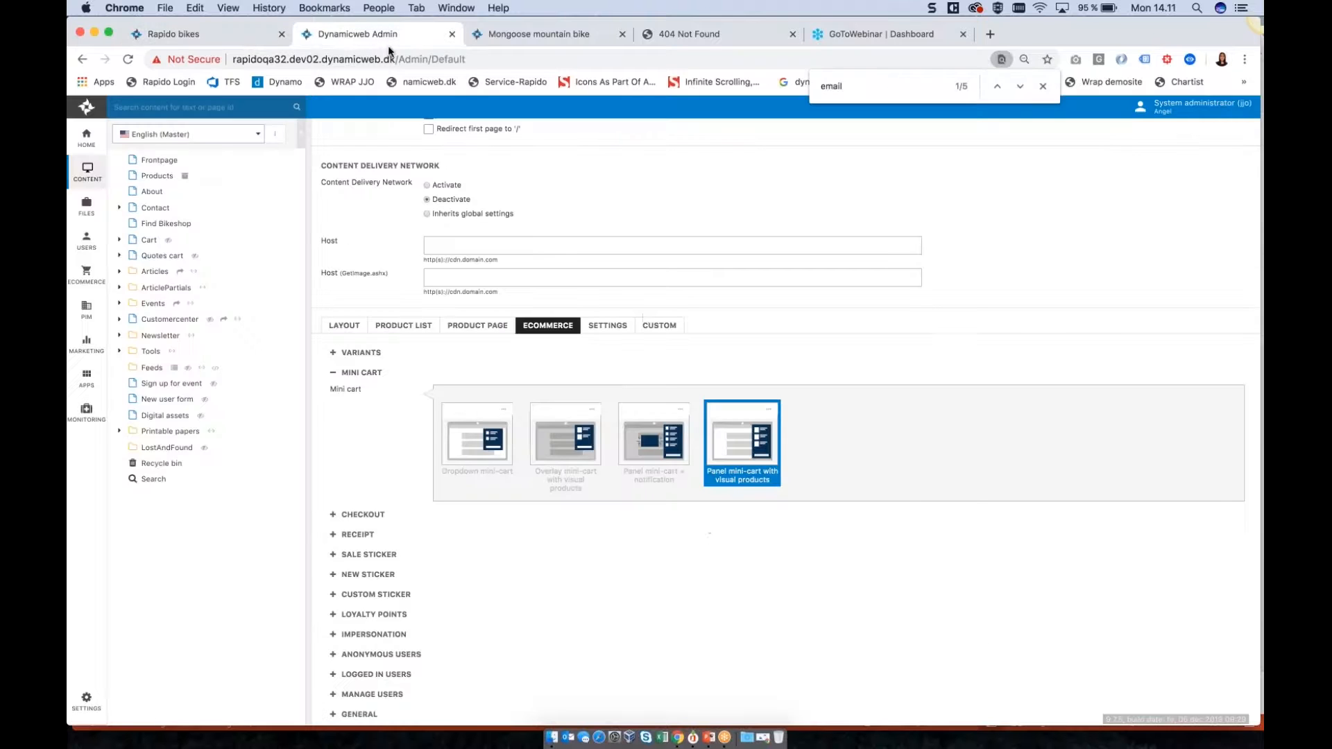
click(769, 409)
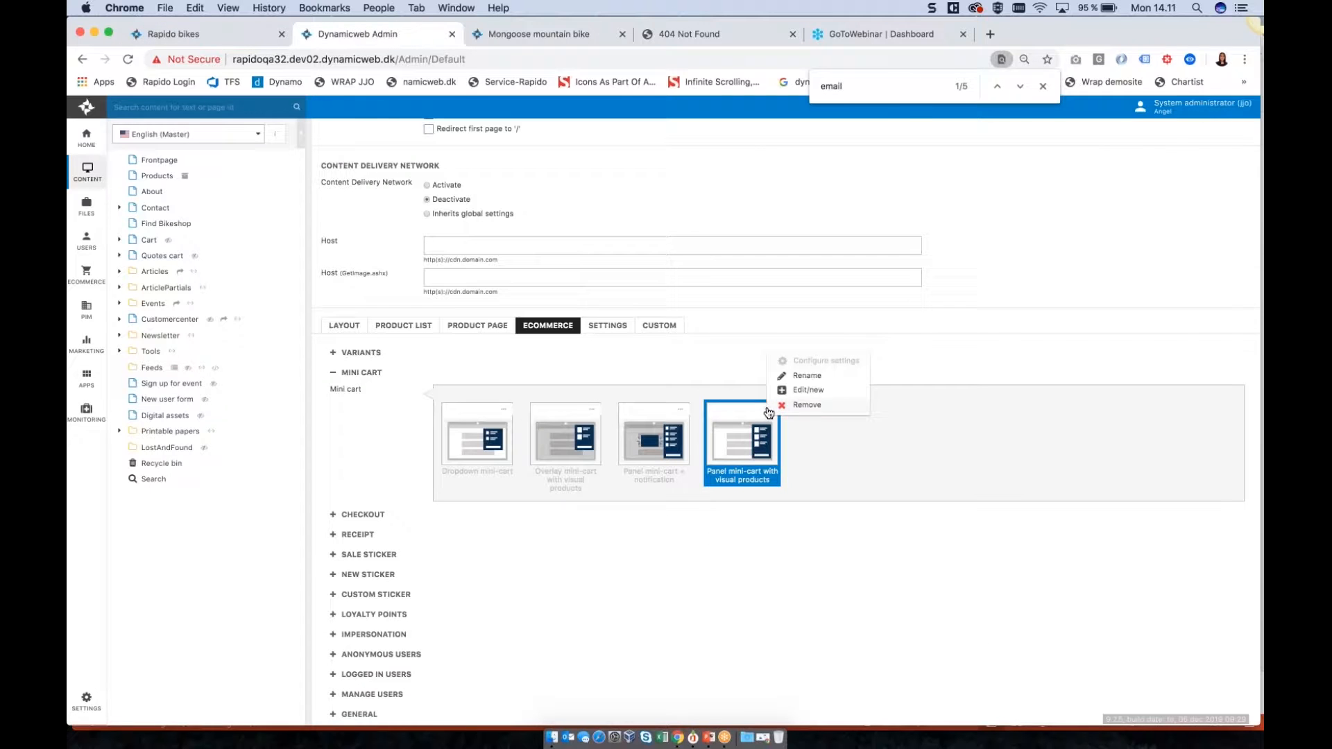
click(817, 390)
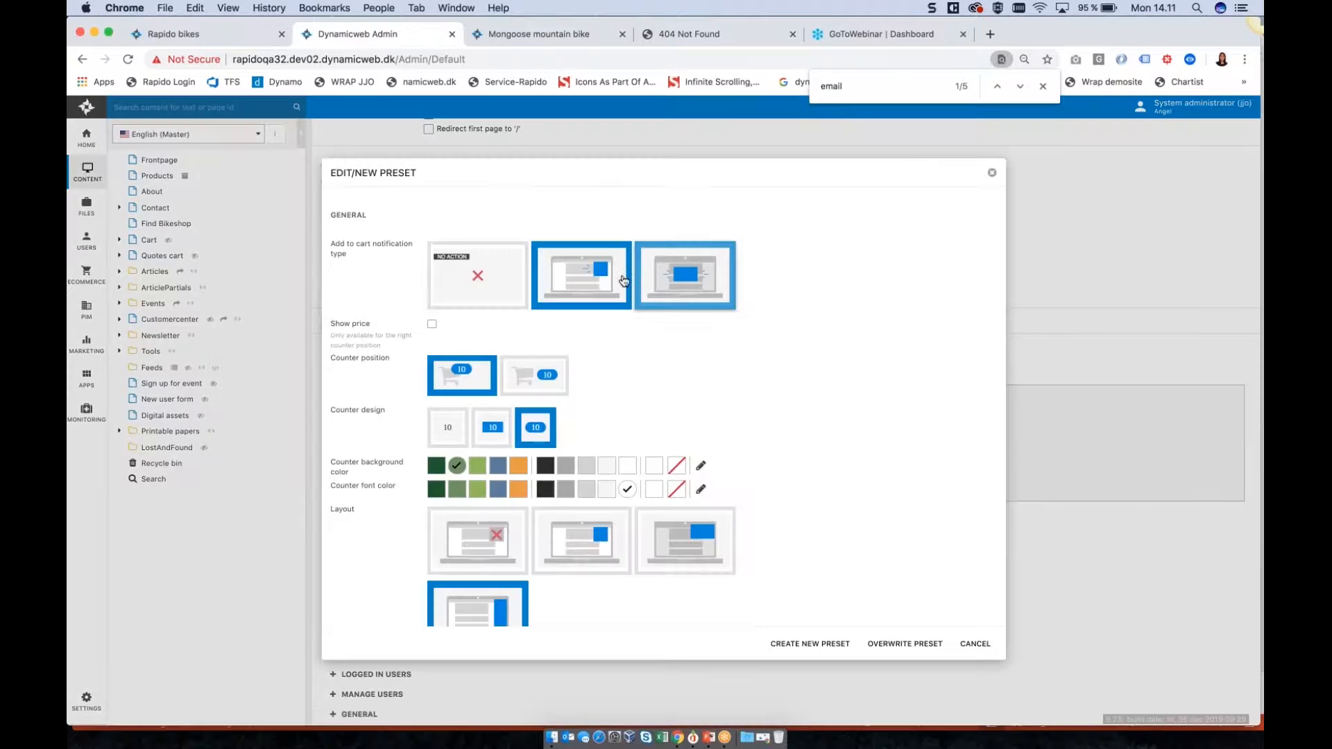
click(706, 277)
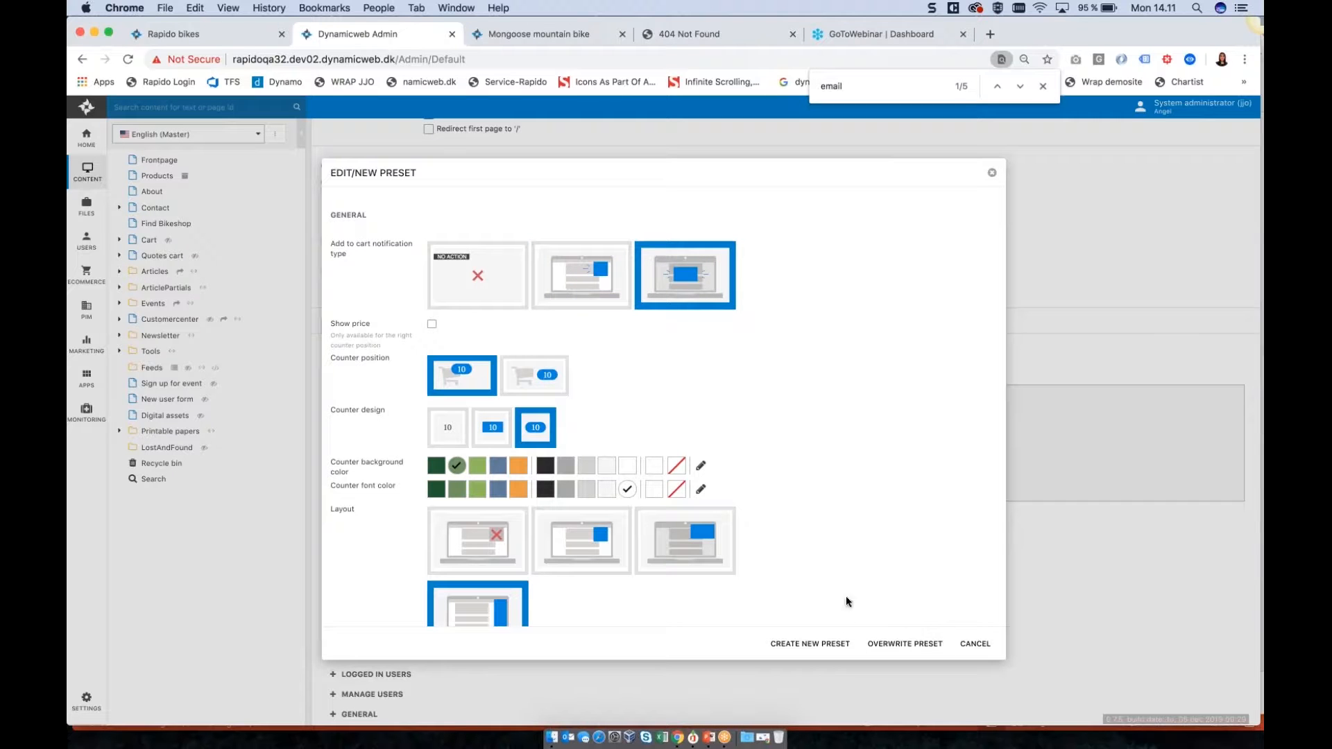
click(897, 645)
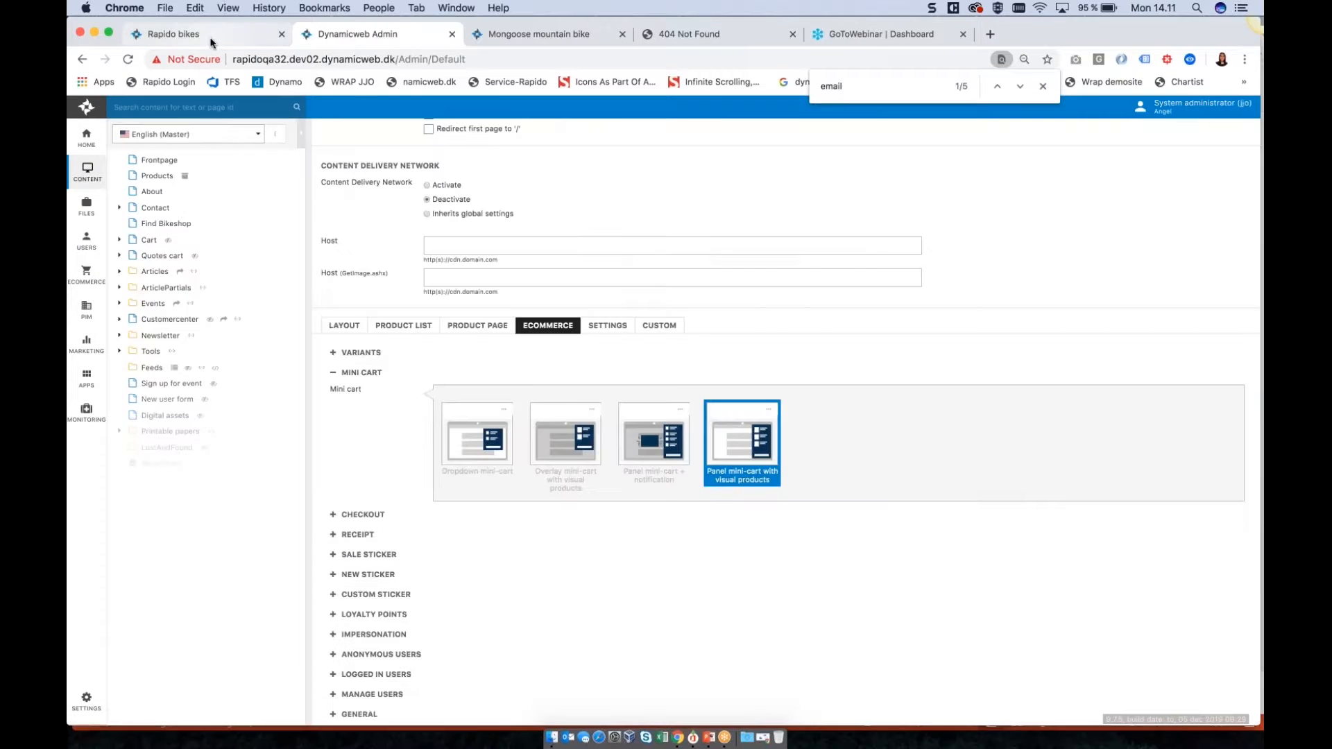
Step: Add another Scattante X-560 Cyclocross to the cart on the products page to test the popup notification, and close the popup
click(208, 35)
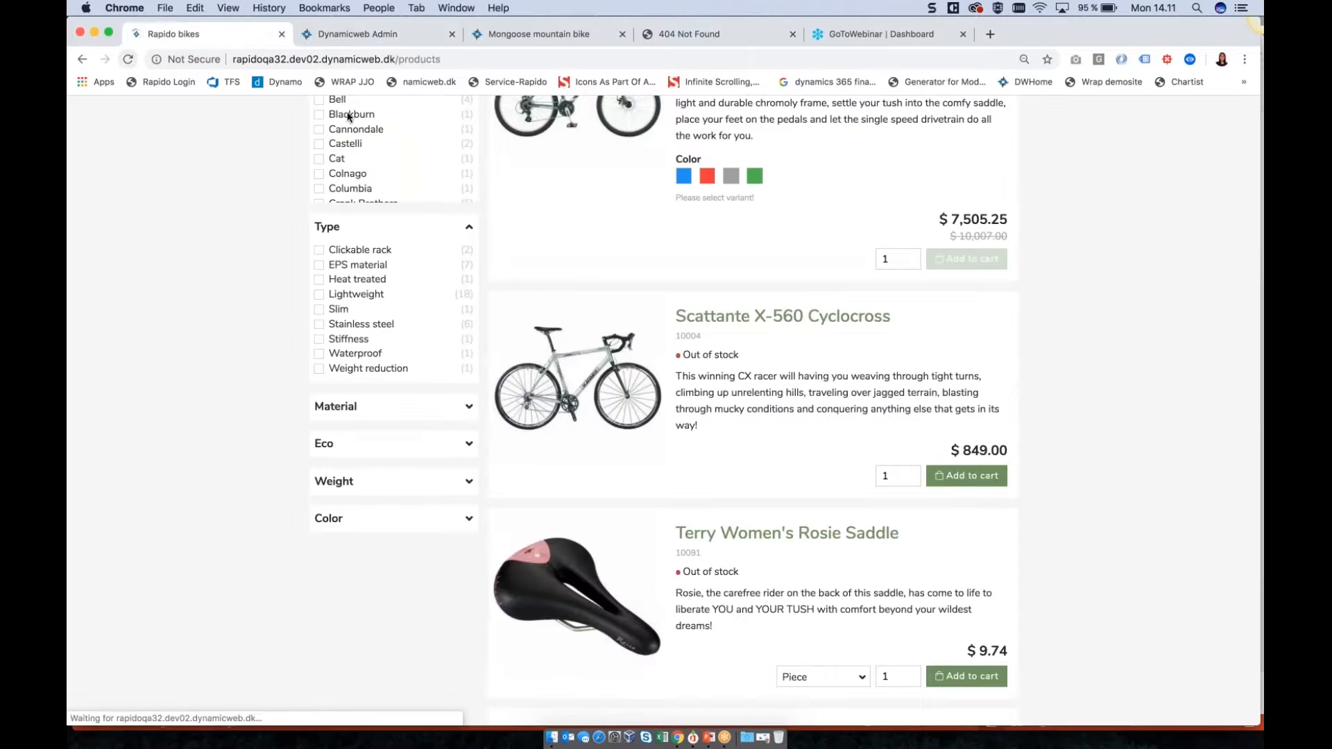
scroll(1086, 401, up, 1)
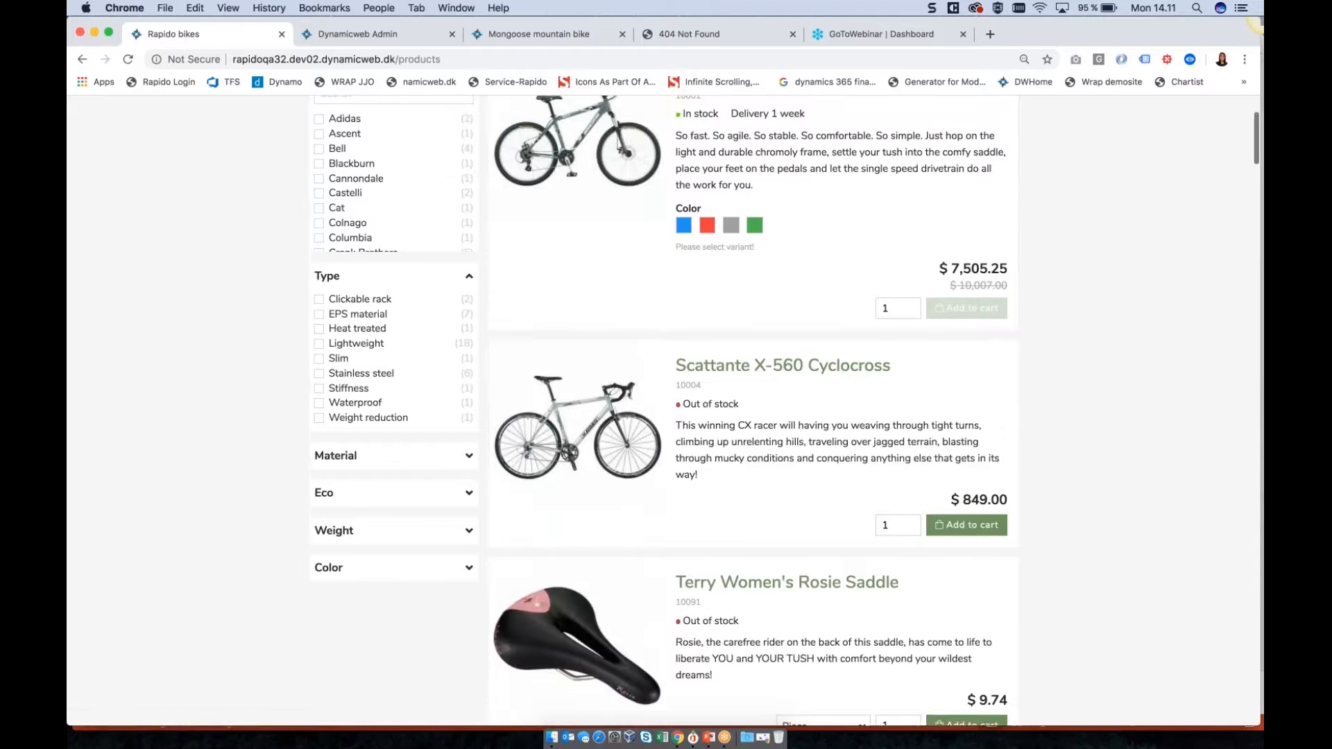
click(967, 525)
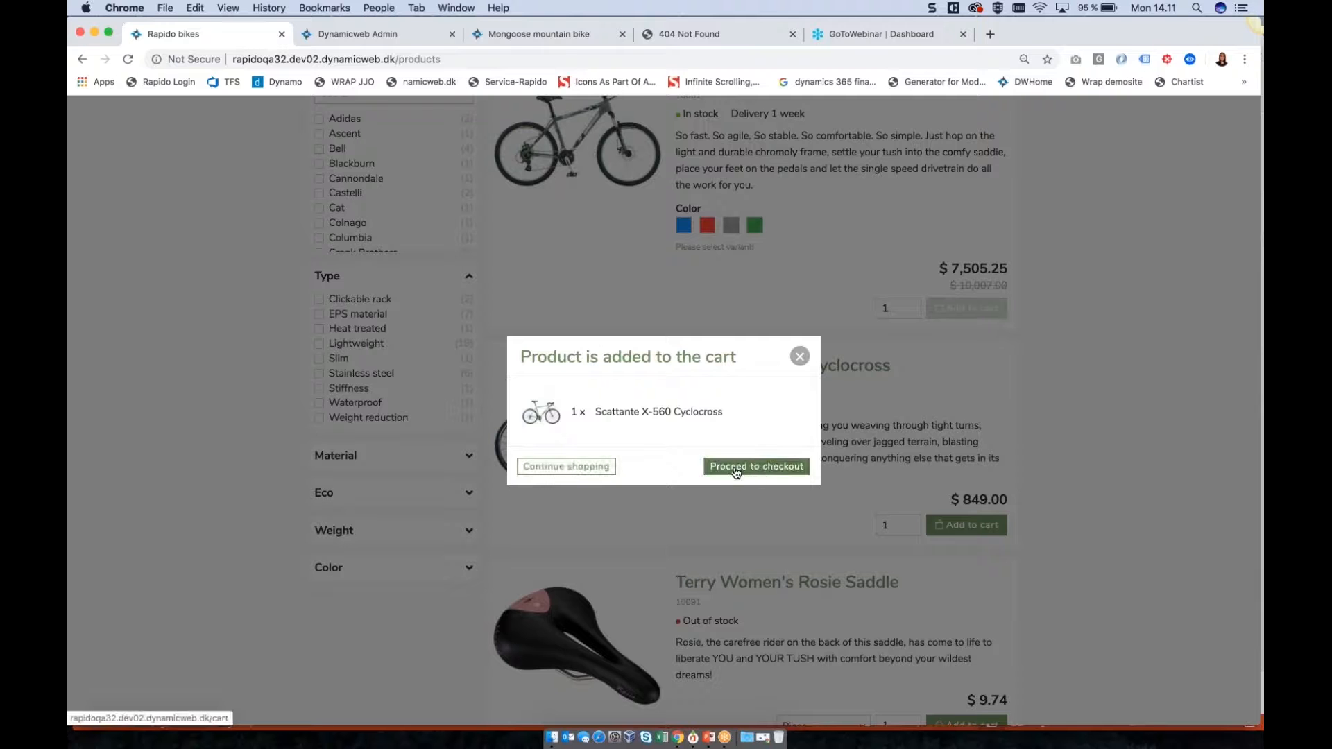
click(800, 358)
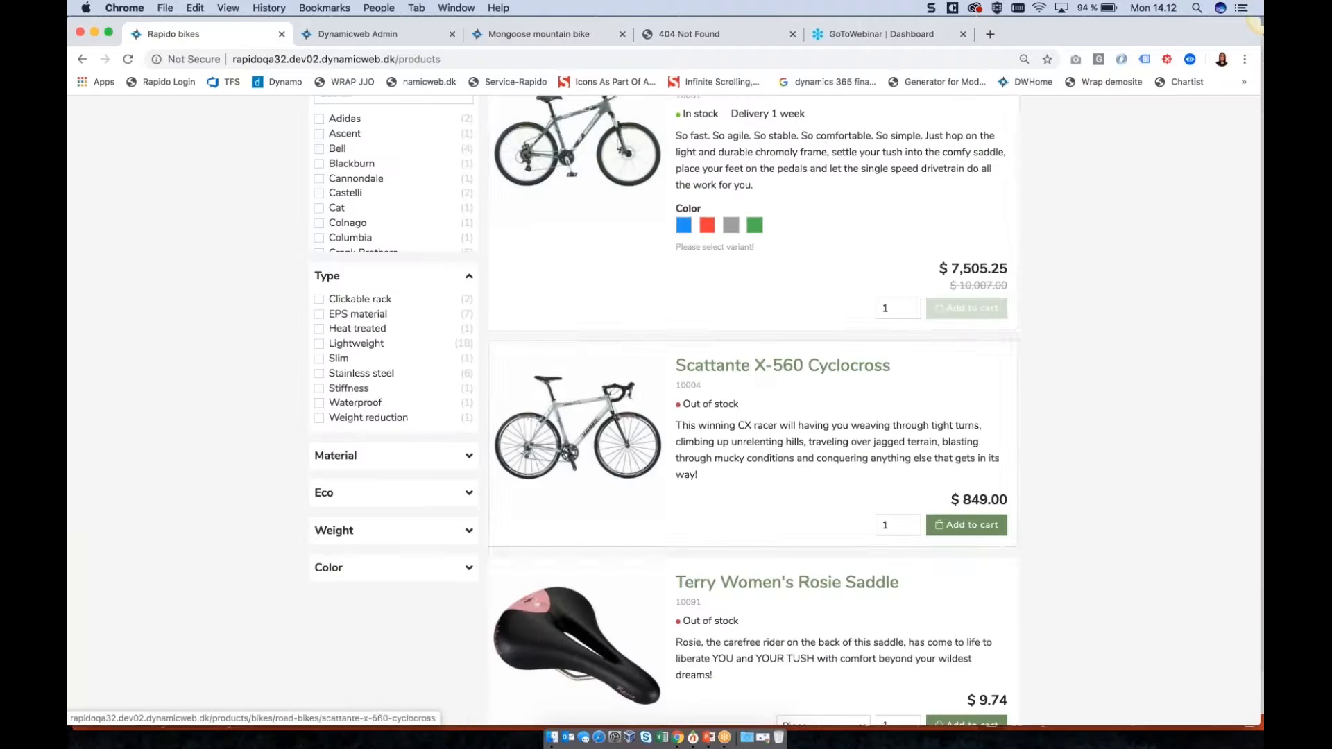
Step: Edit the "Panel mini-cart with visual products" preset and switch its add to cart notification type back to the mini cart display
click(331, 28)
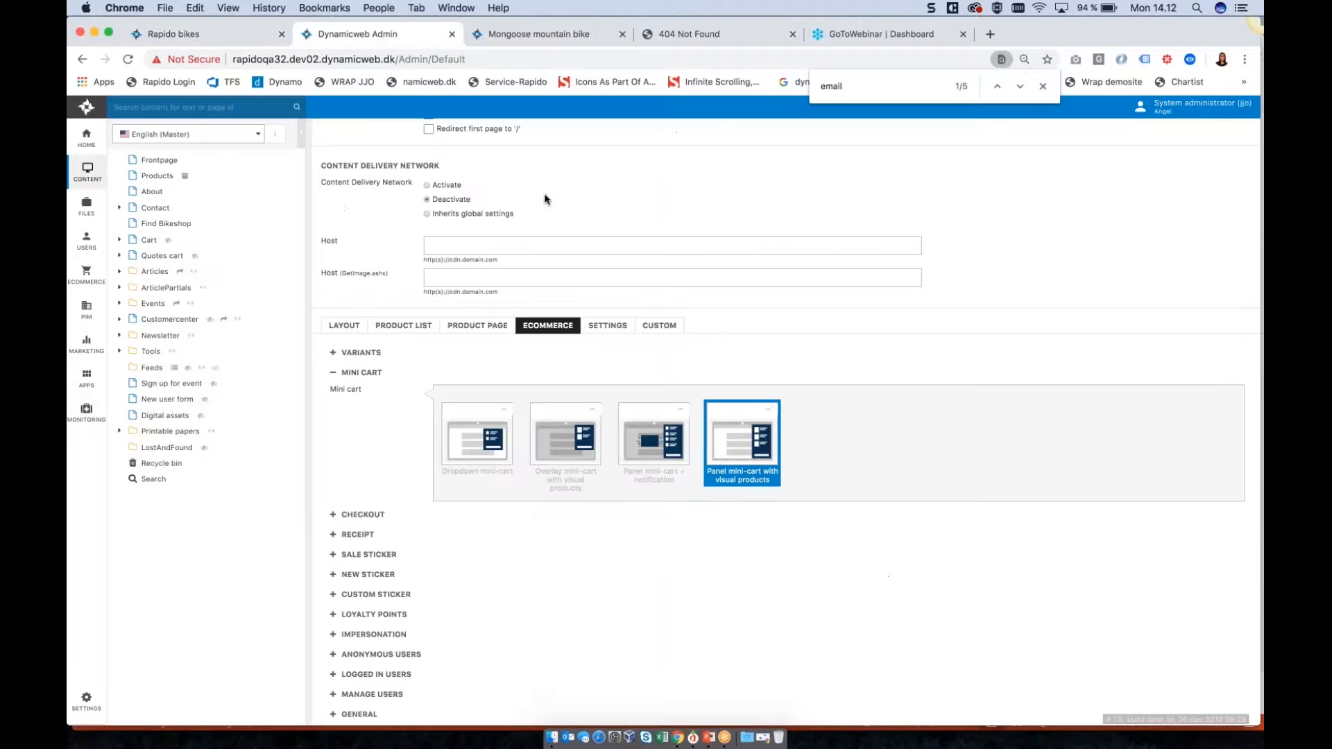
click(769, 409)
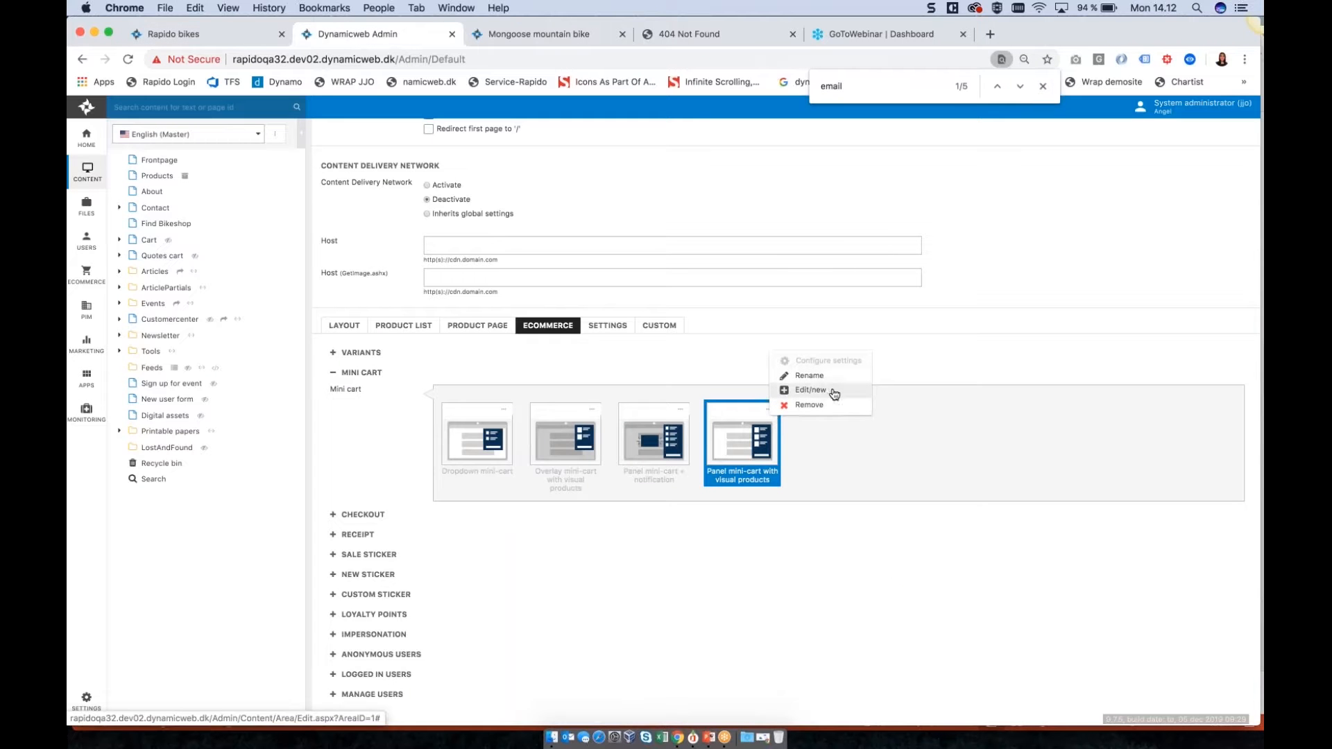
click(810, 390)
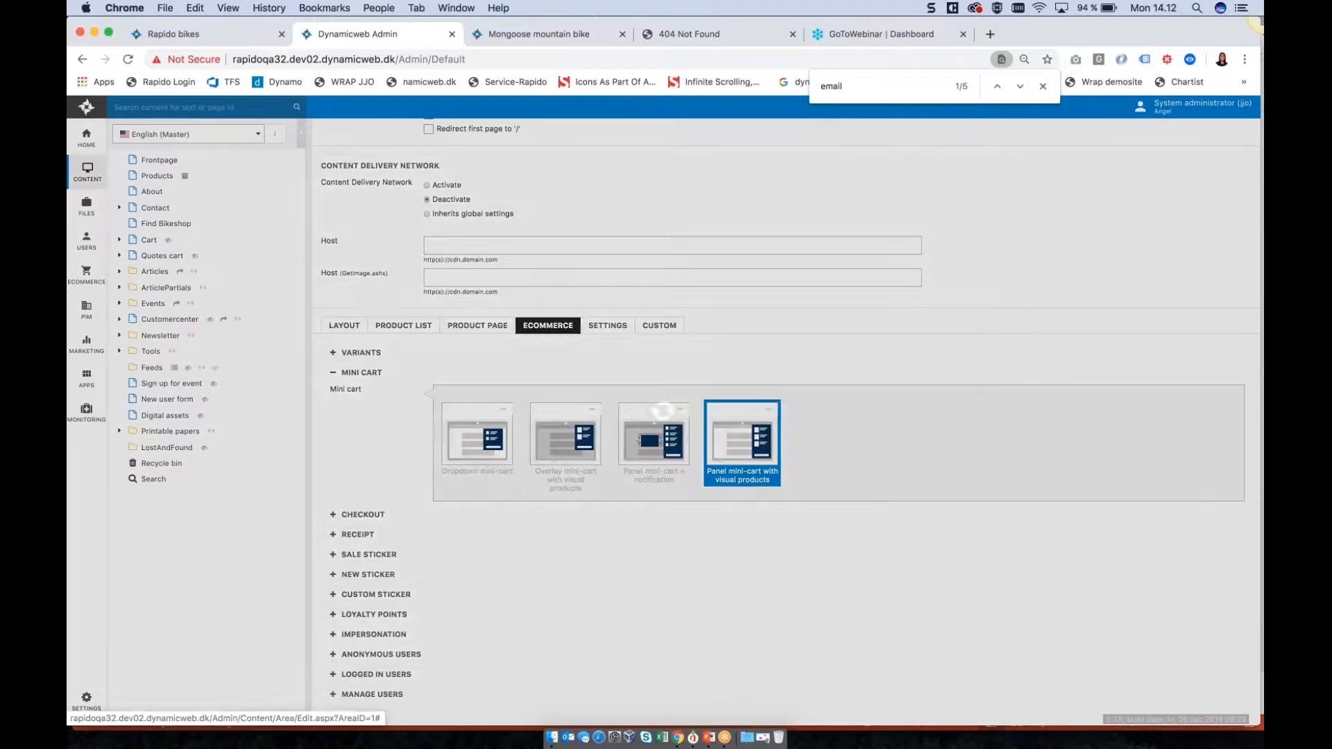
click(581, 271)
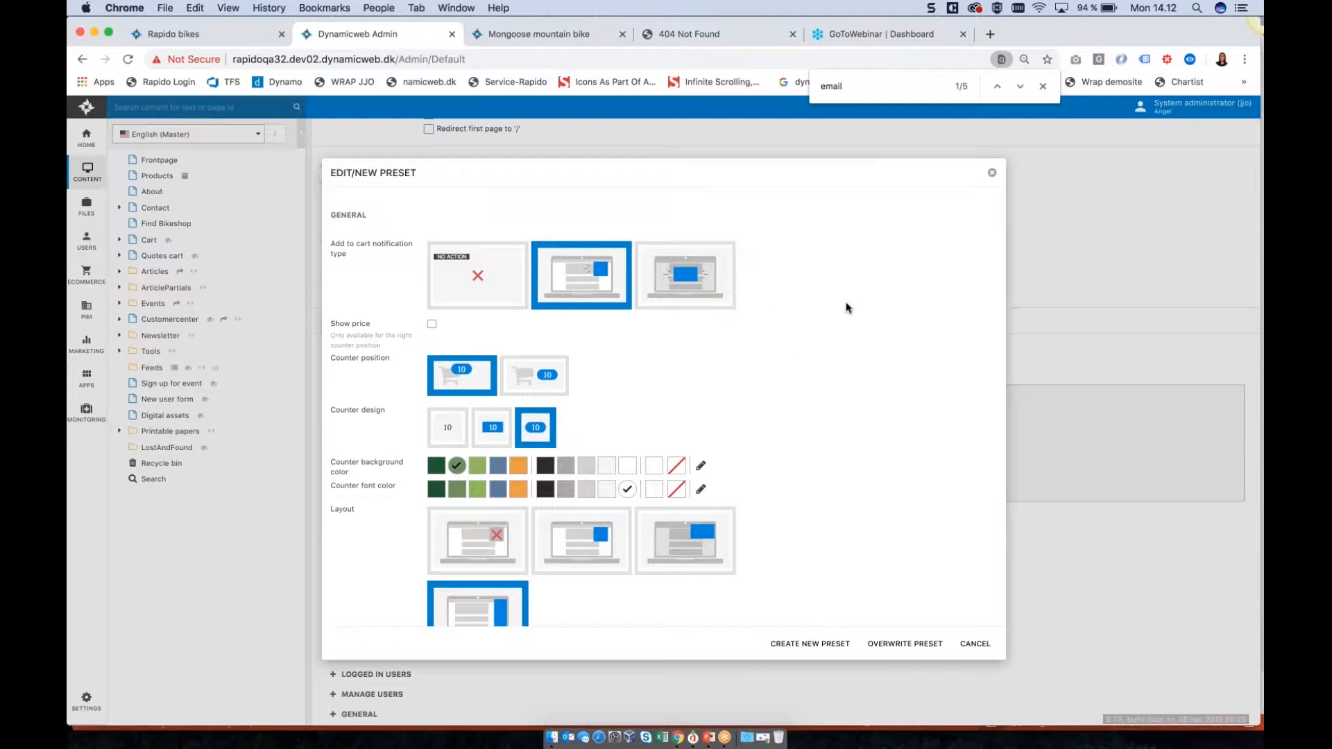
Step: Enable Show price, set the counter design to the plain number without background, and overwrite the mini cart preset
scroll(654, 300, down, 2)
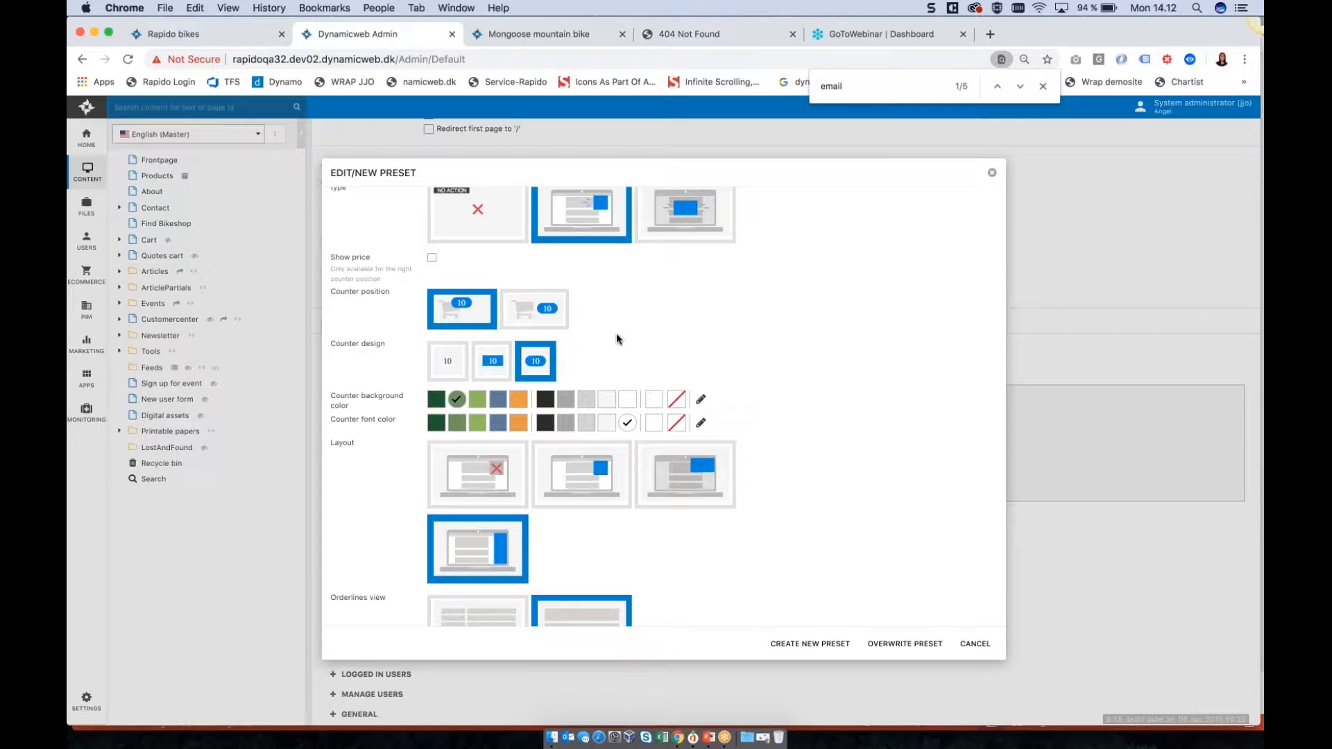
click(431, 260)
click(441, 372)
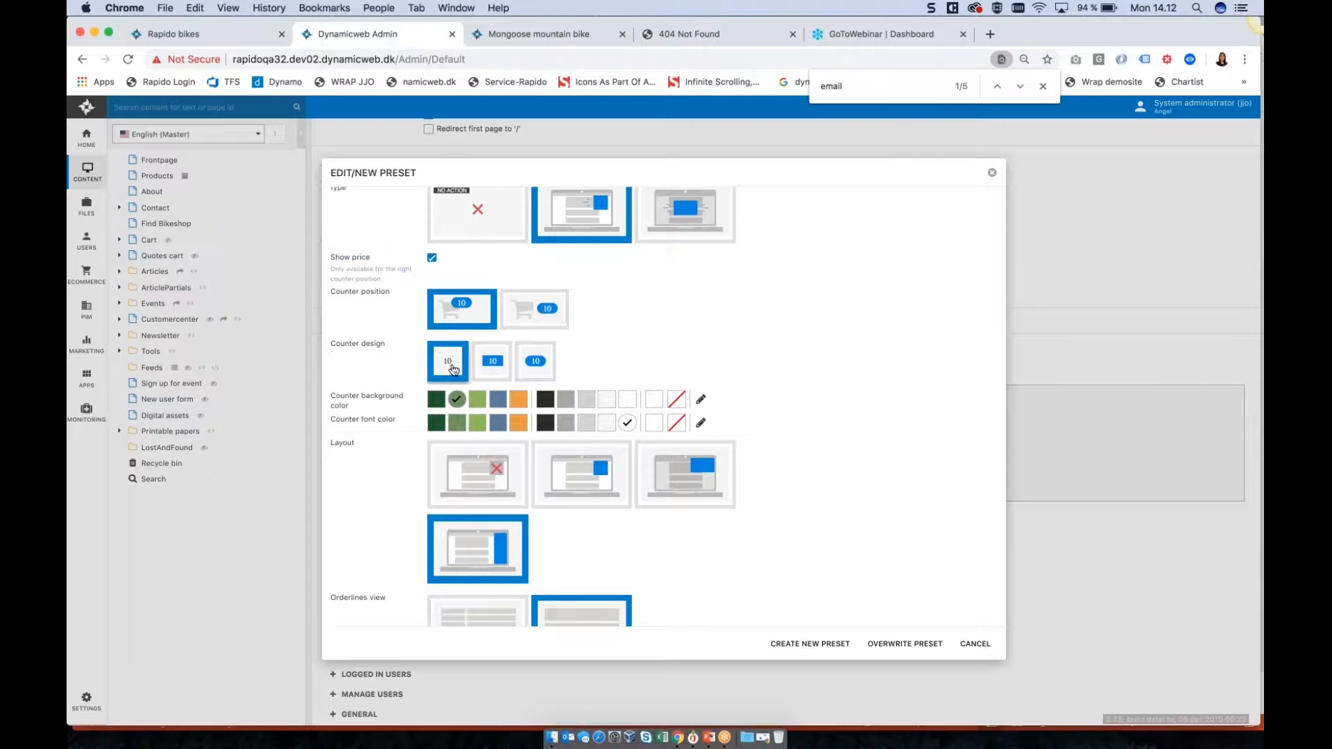
click(919, 645)
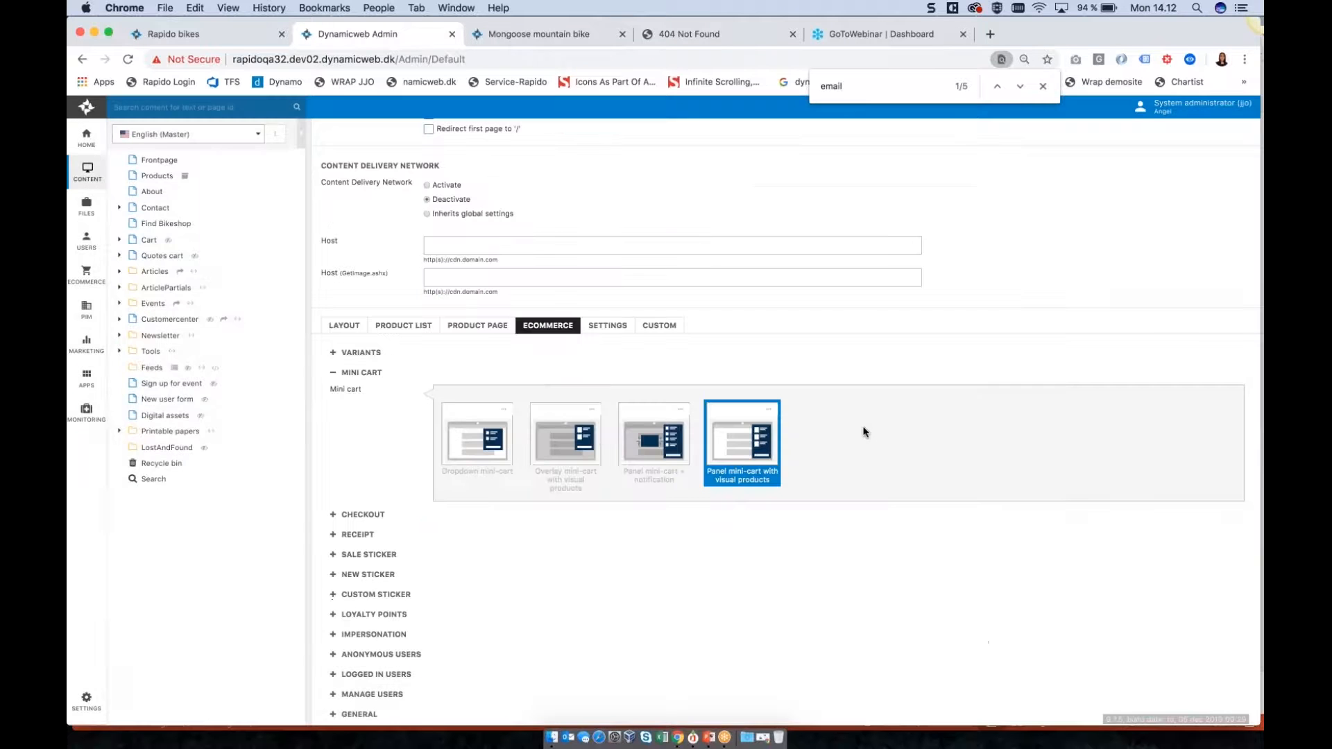
right_click(864, 431)
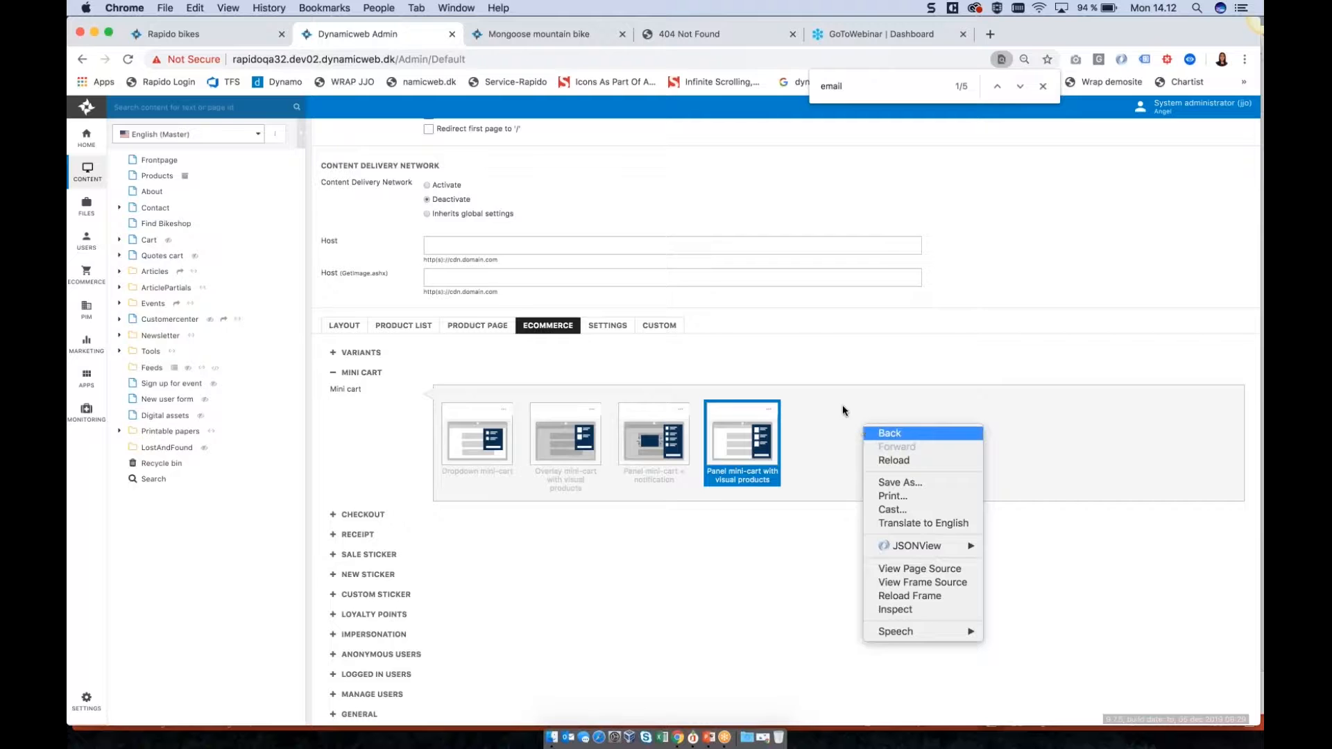
click(842, 405)
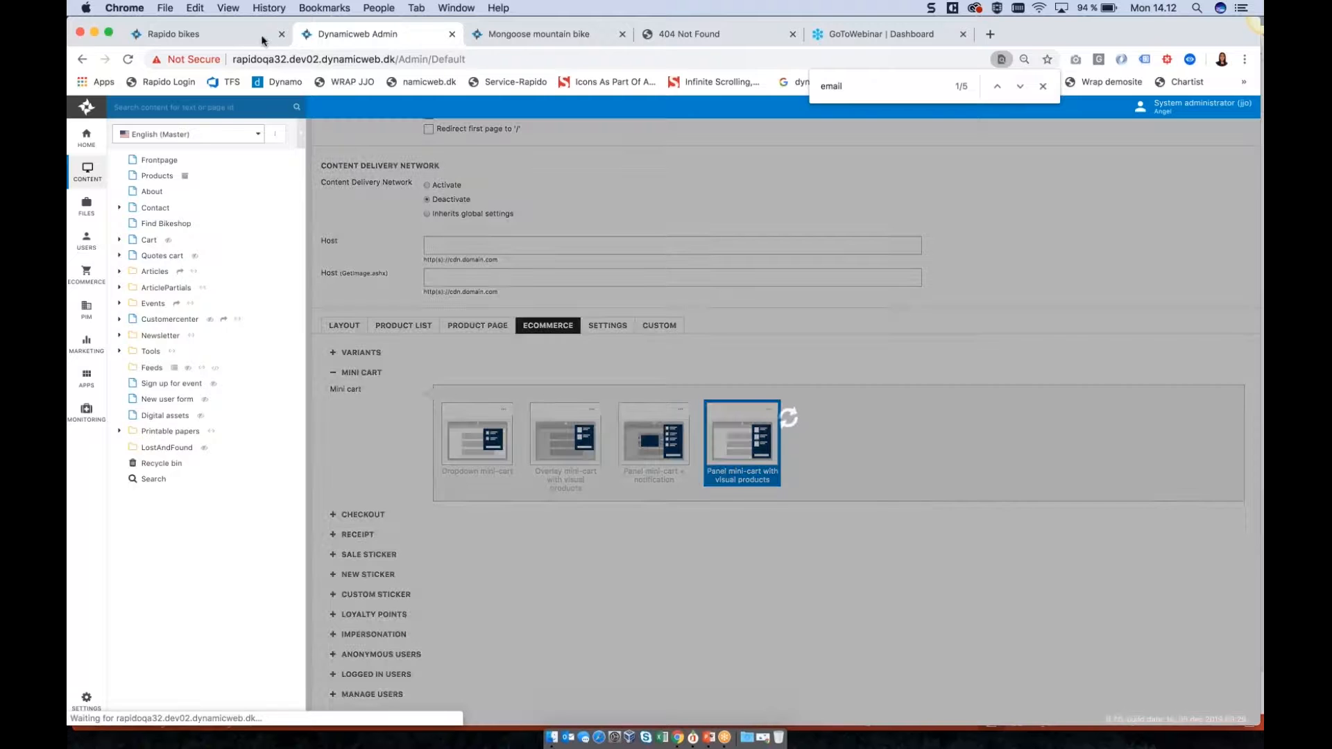
Step: Reload the storefront's products page to check how the cart counter is displayed
click(243, 39)
scroll(558, 111, up, 5)
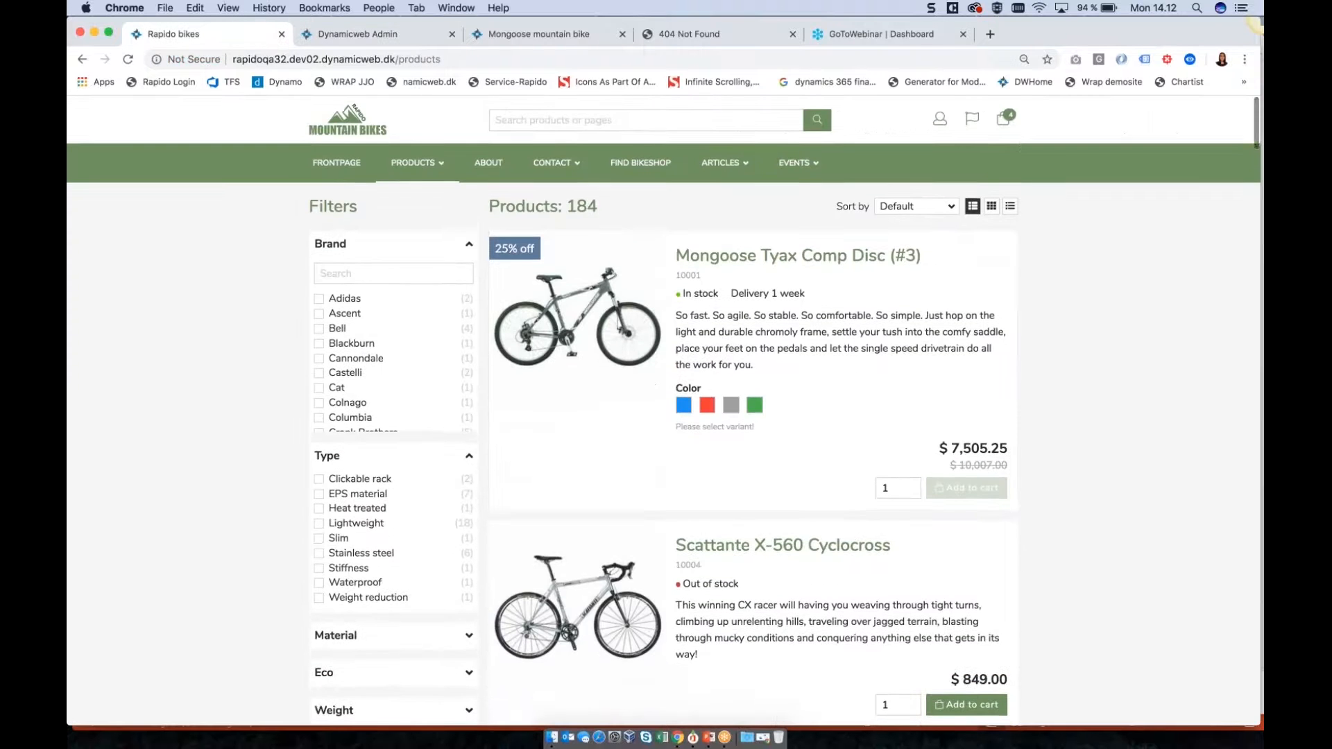
click(127, 61)
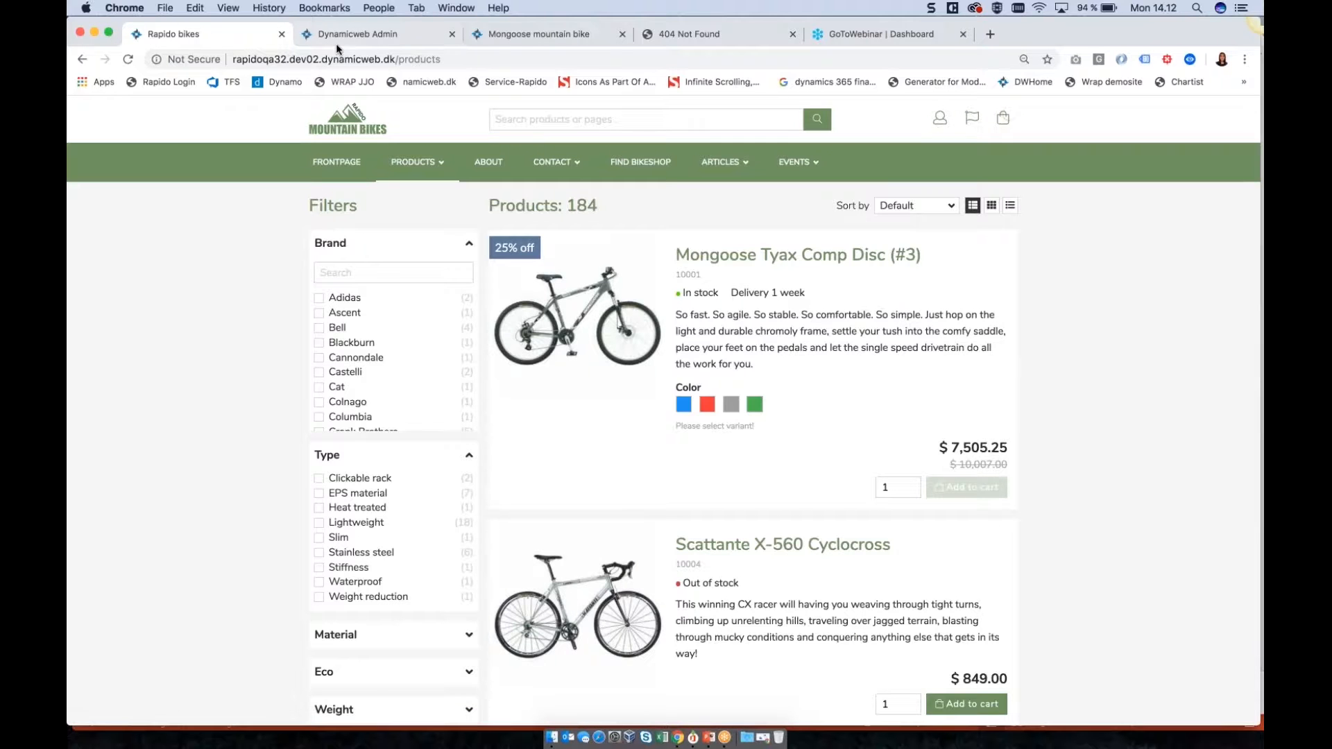
Step: Set the "Panel mini-cart with visual products" preset's counter font color to black, overwrite the preset, and reload the storefront
click(335, 43)
click(769, 410)
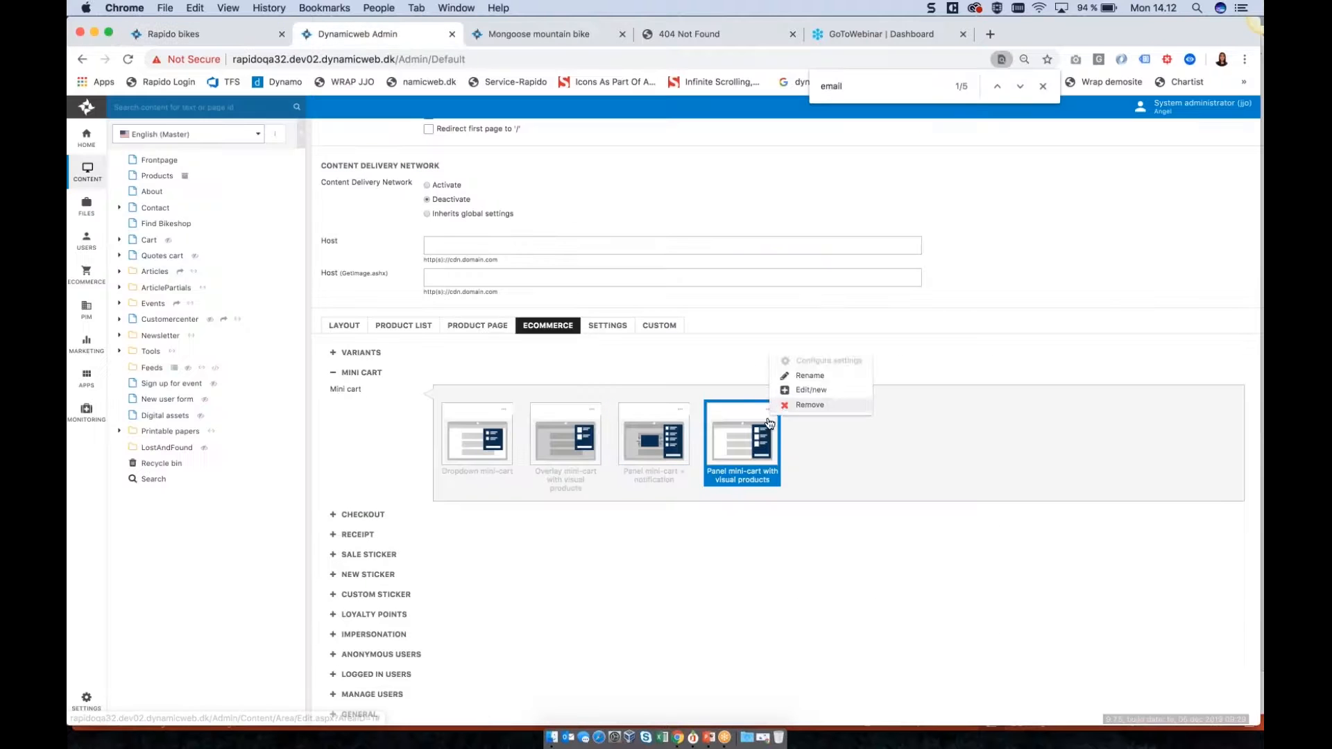
click(811, 390)
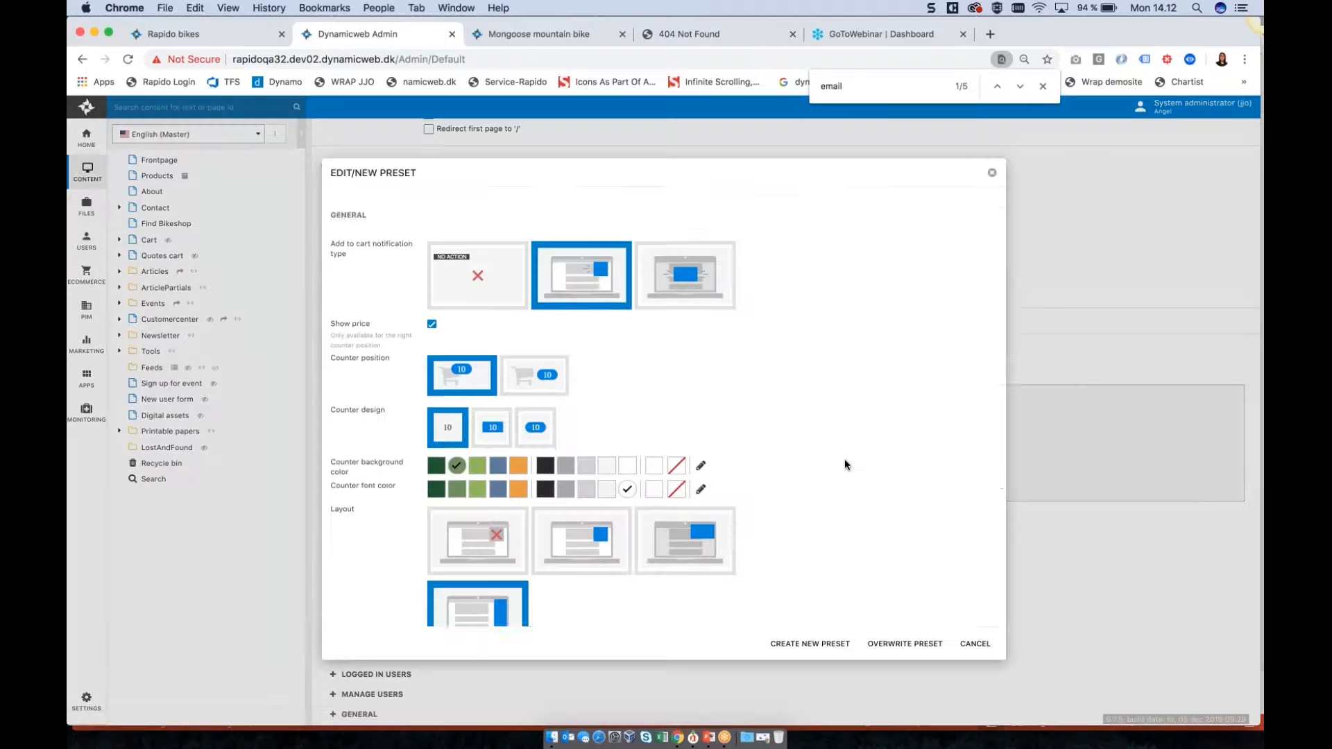
scroll(843, 459, down, 3)
click(546, 429)
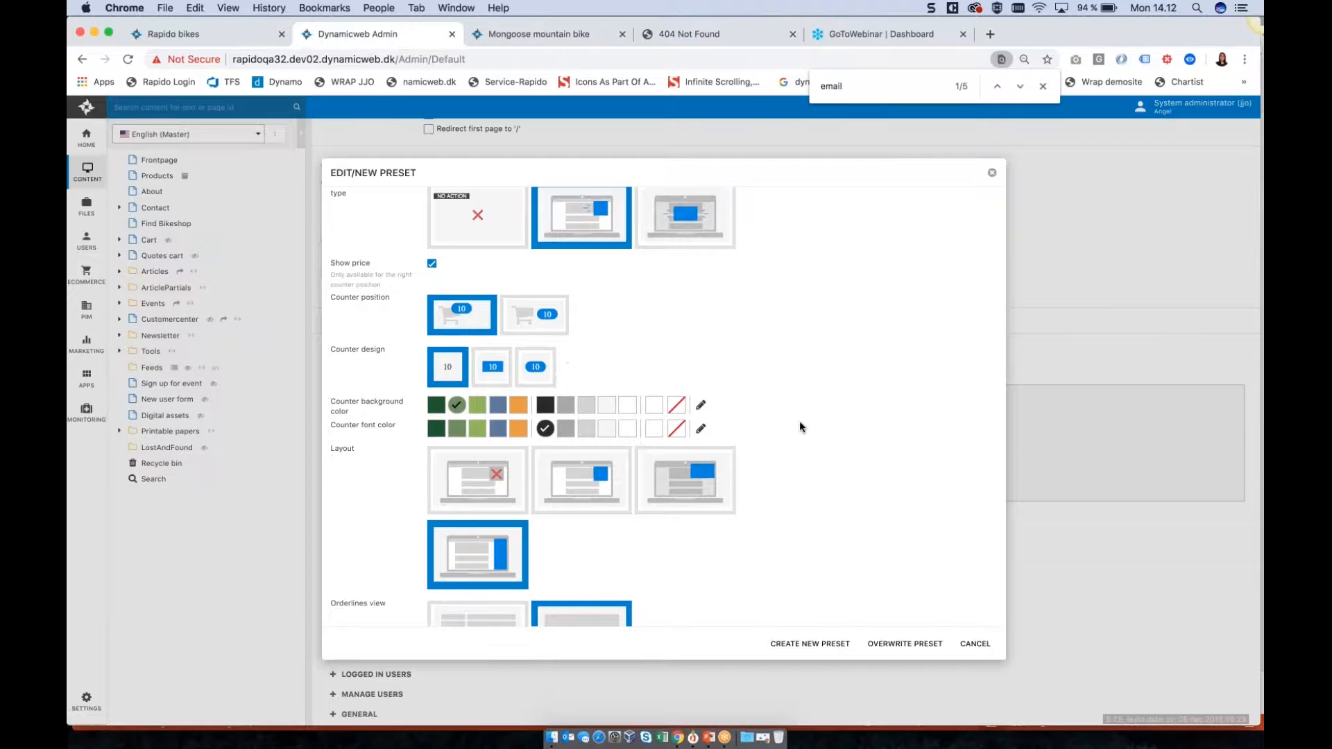
click(906, 644)
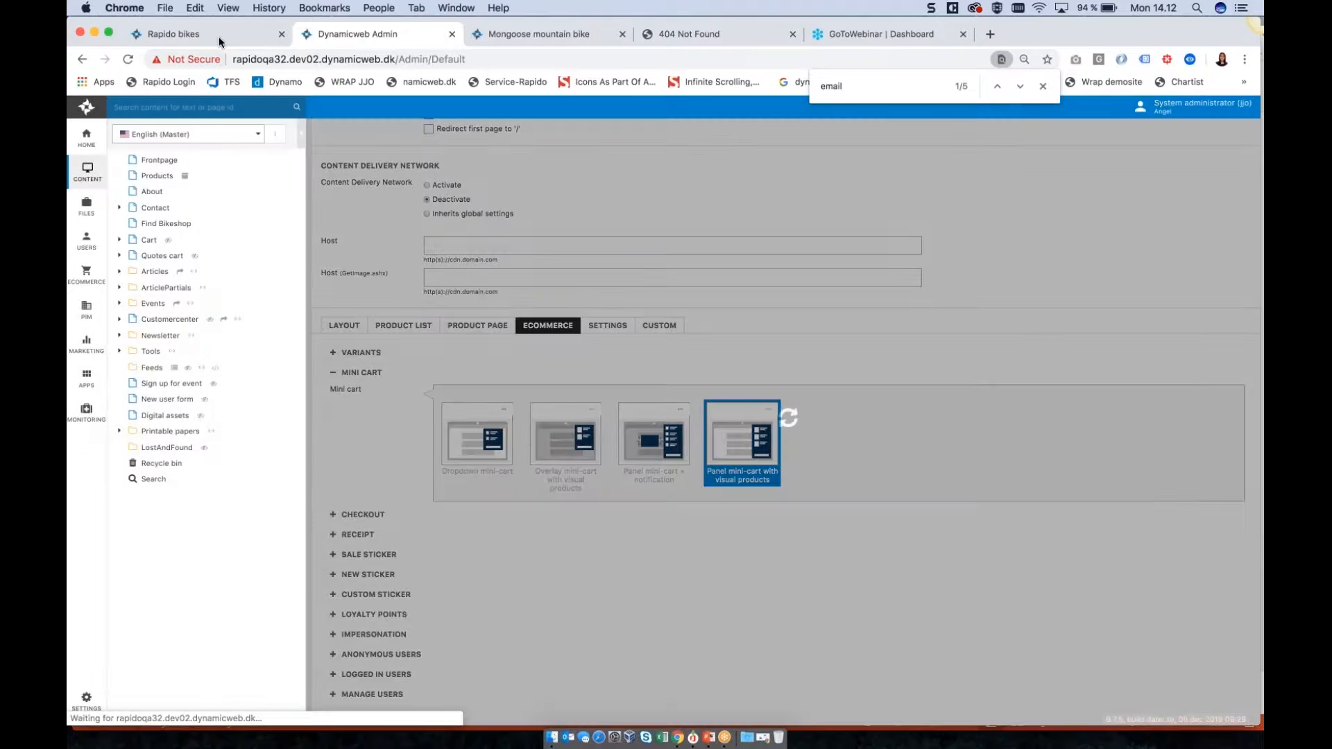
click(218, 36)
click(128, 58)
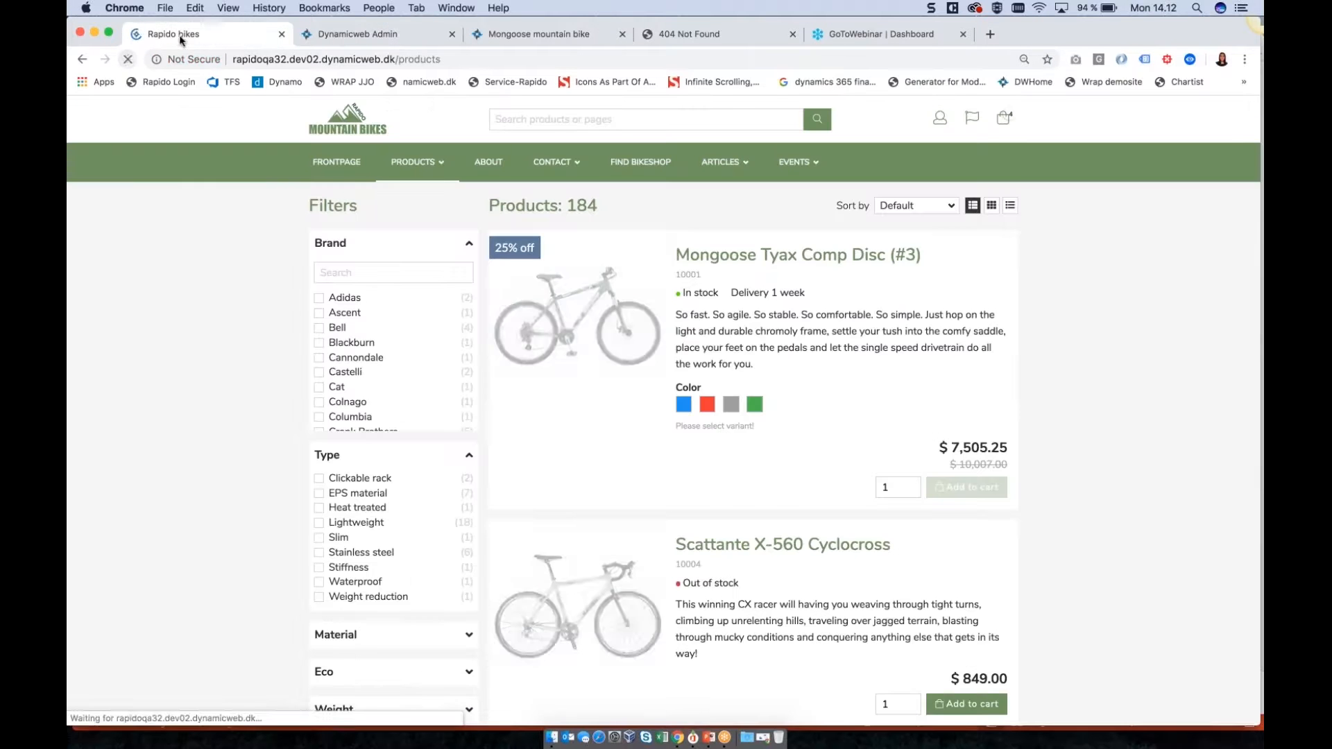
Step: Set the same preset's counter position to beside the cart icon, overwrite the preset, and reload the products page
click(354, 34)
click(768, 409)
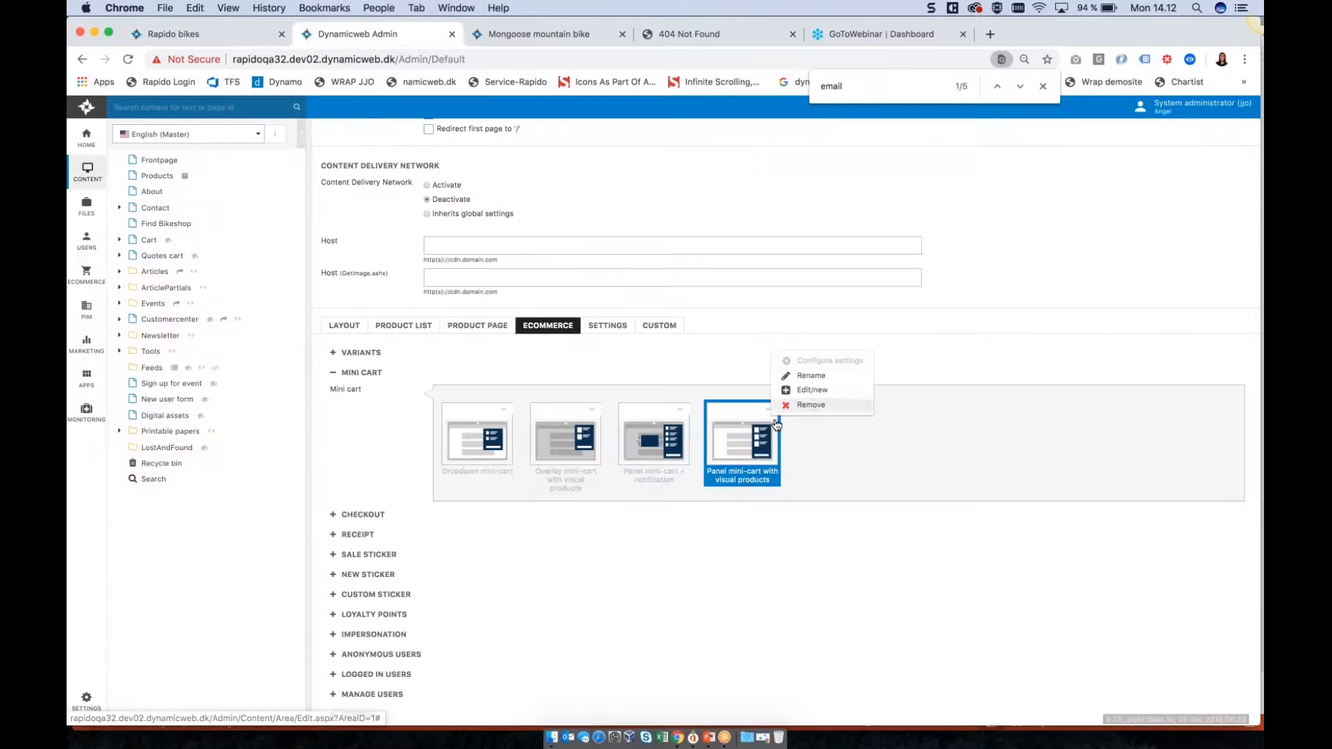
click(805, 392)
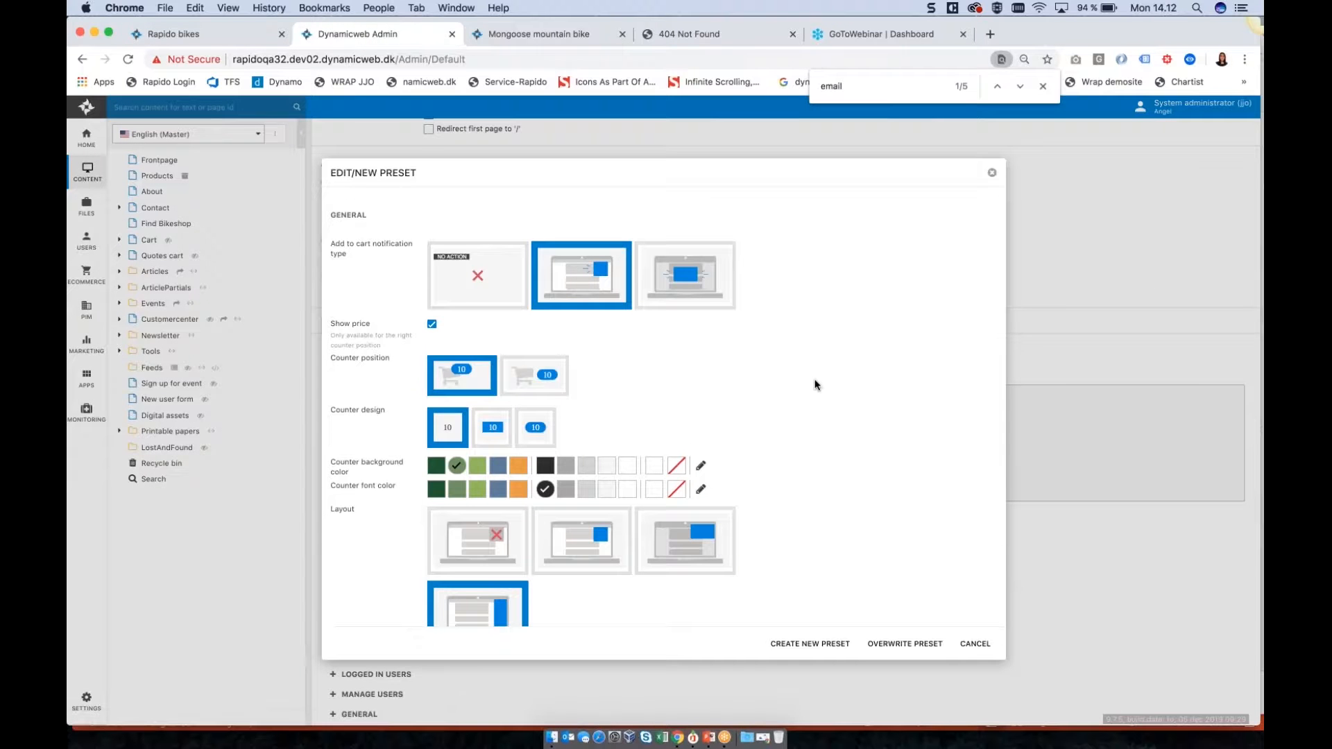
scroll(815, 386, down, 2)
click(561, 355)
click(917, 643)
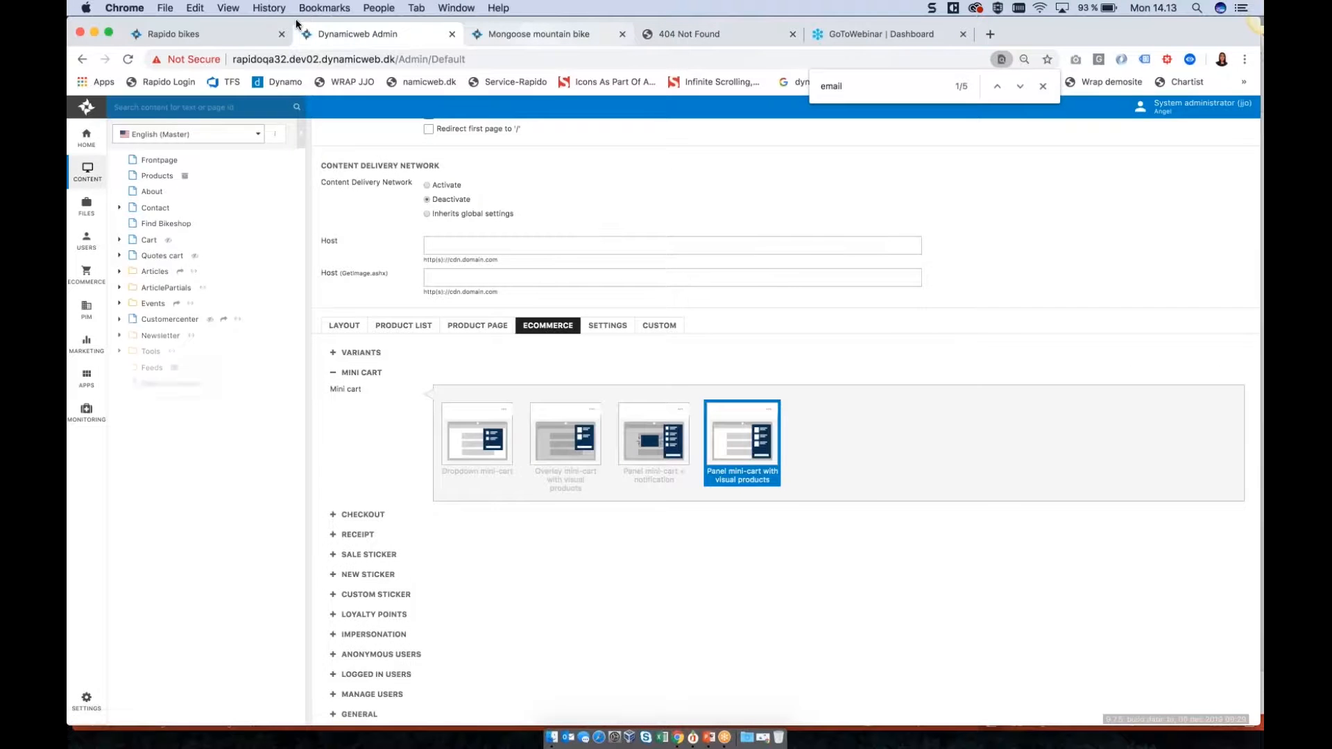
click(218, 33)
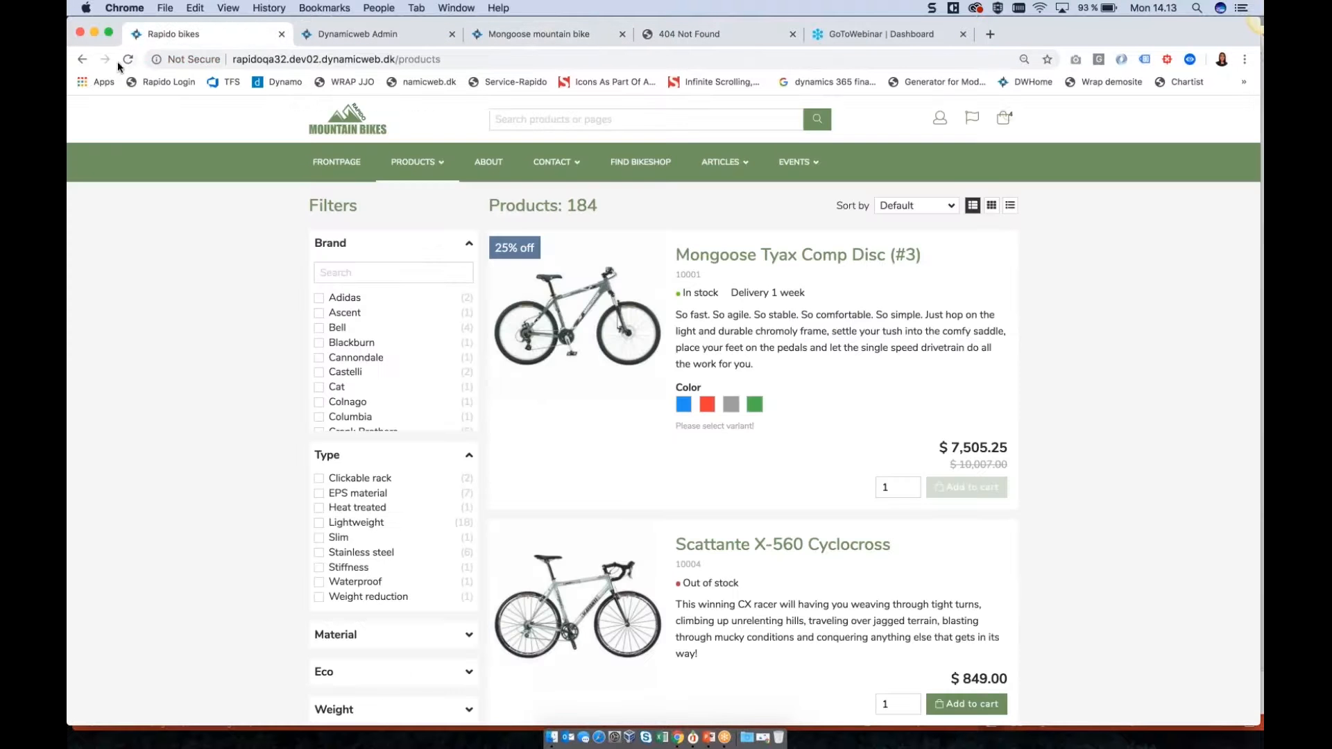
click(129, 60)
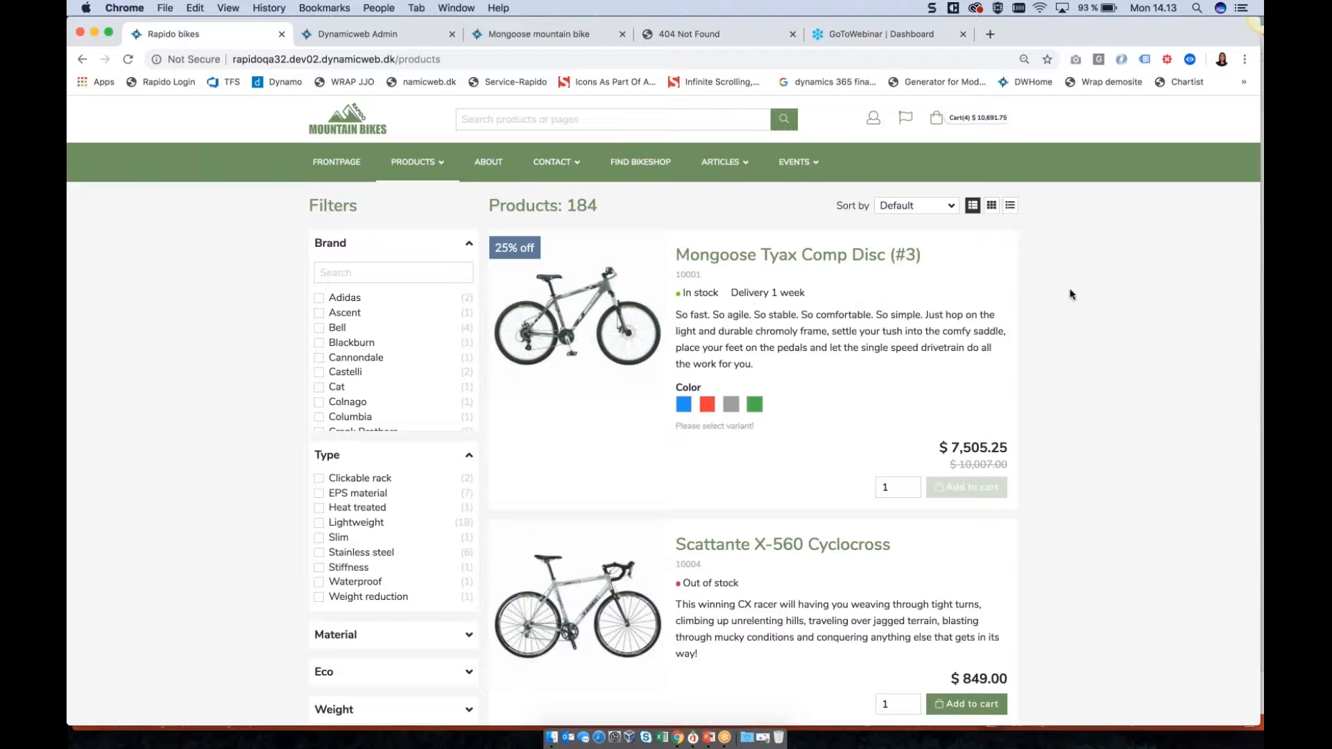
Step: Edit the "Panel mini-cart with visual products" preset, disabling Show price and setting the counter design to the rounded badge
key(super+f)
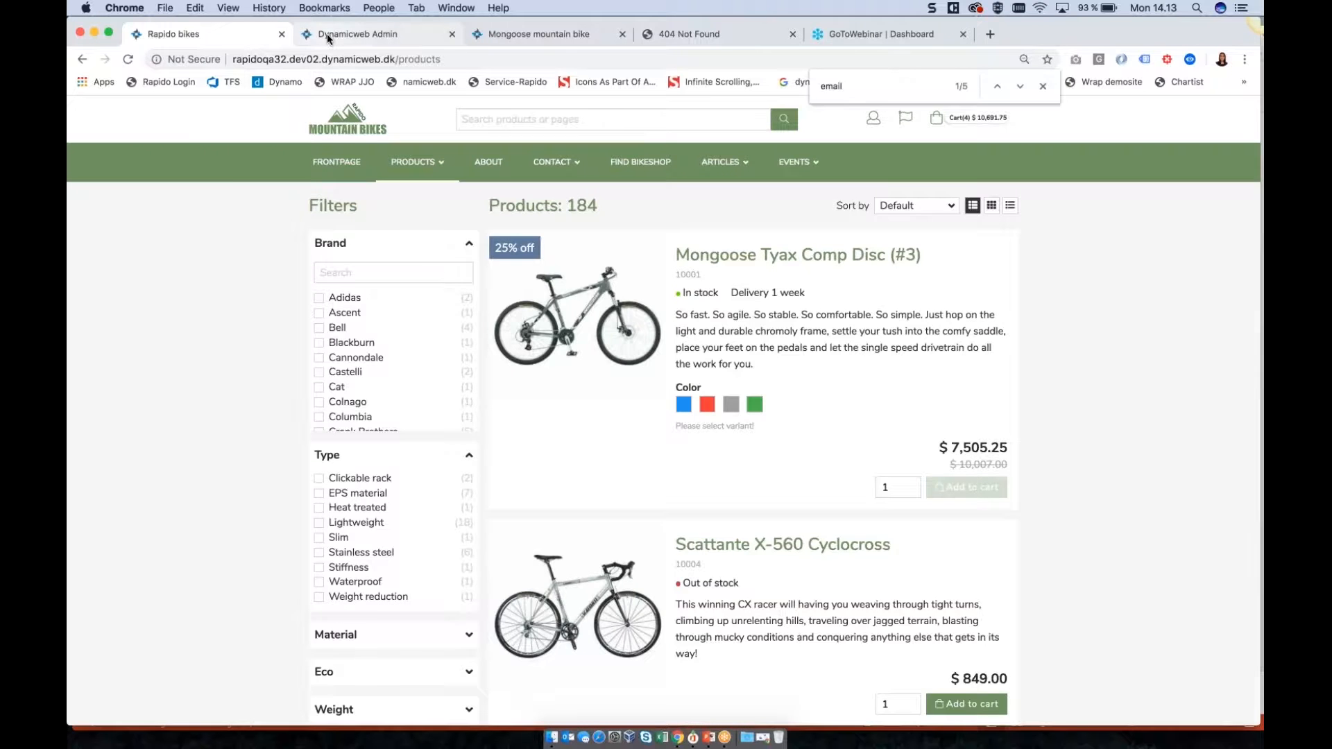
click(327, 34)
click(769, 409)
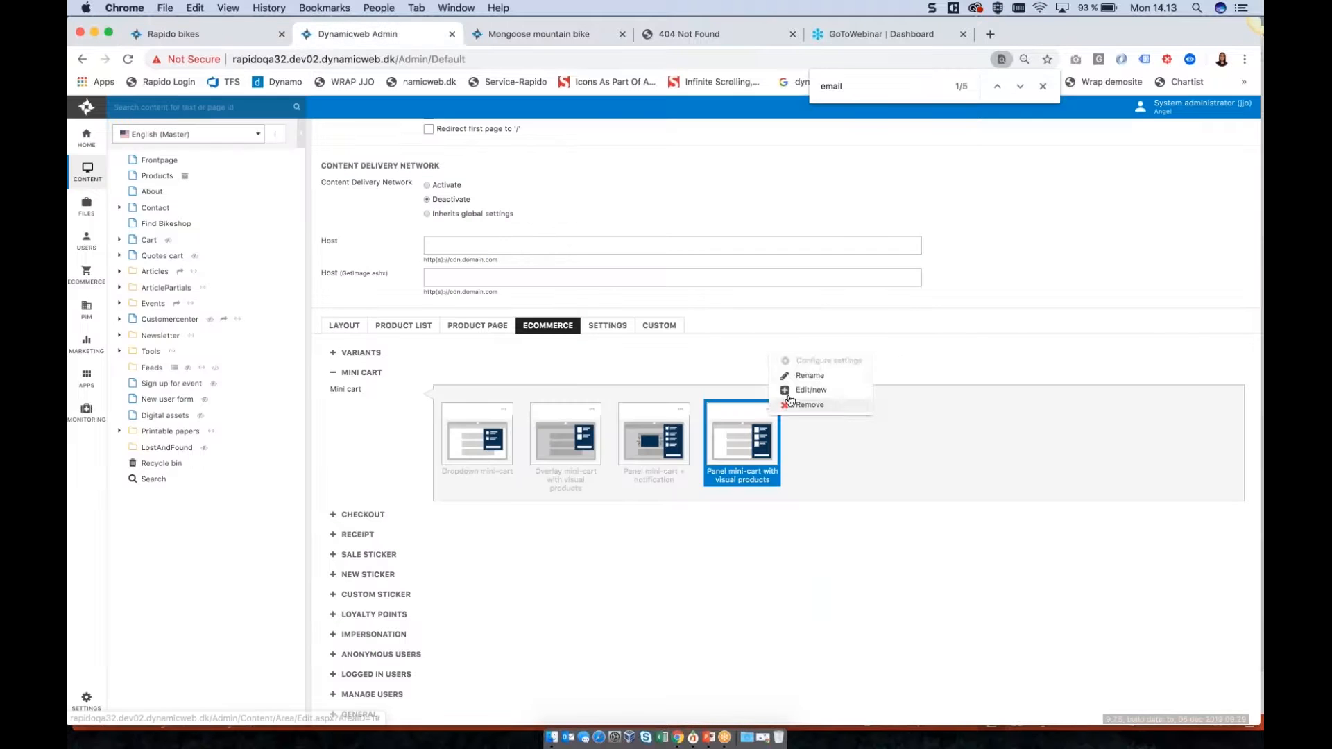
click(836, 394)
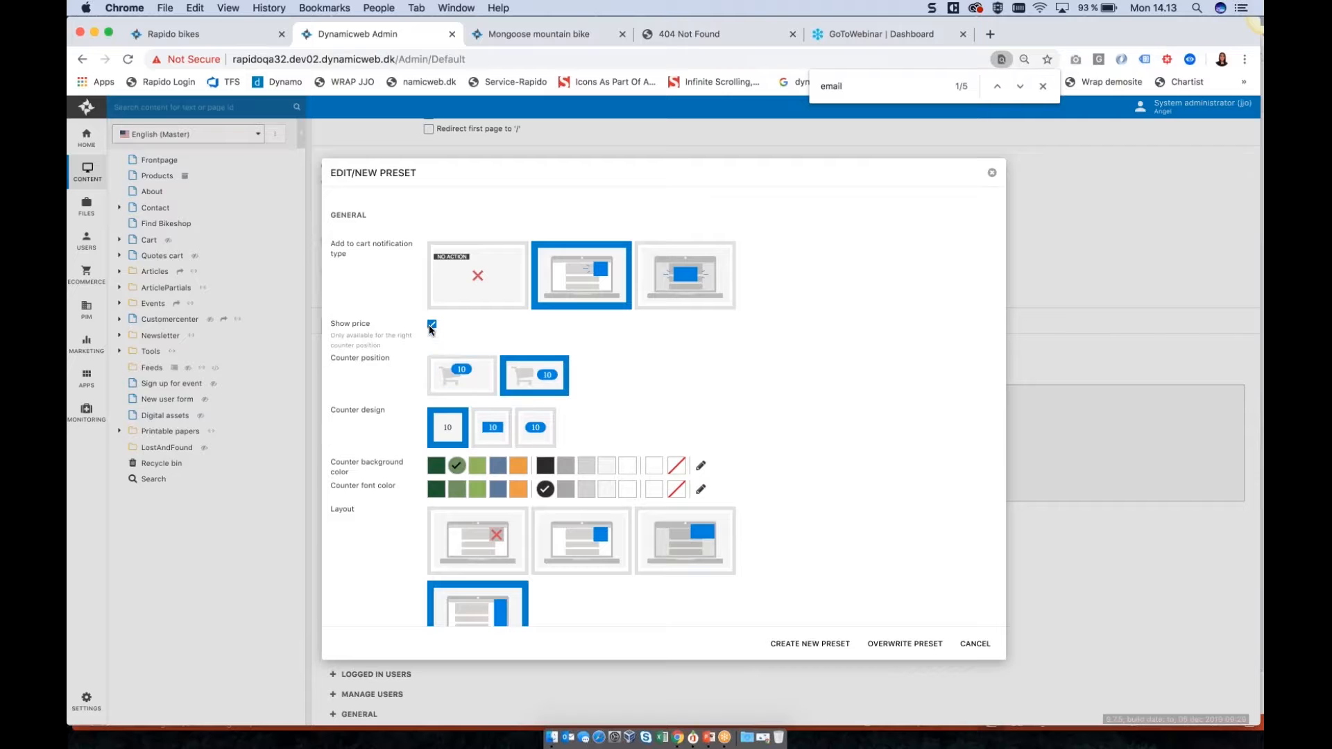
click(535, 427)
Step: Give the counter an orange background and white font, overwrite the preset, and check it on the storefront
scroll(448, 408, down, 3)
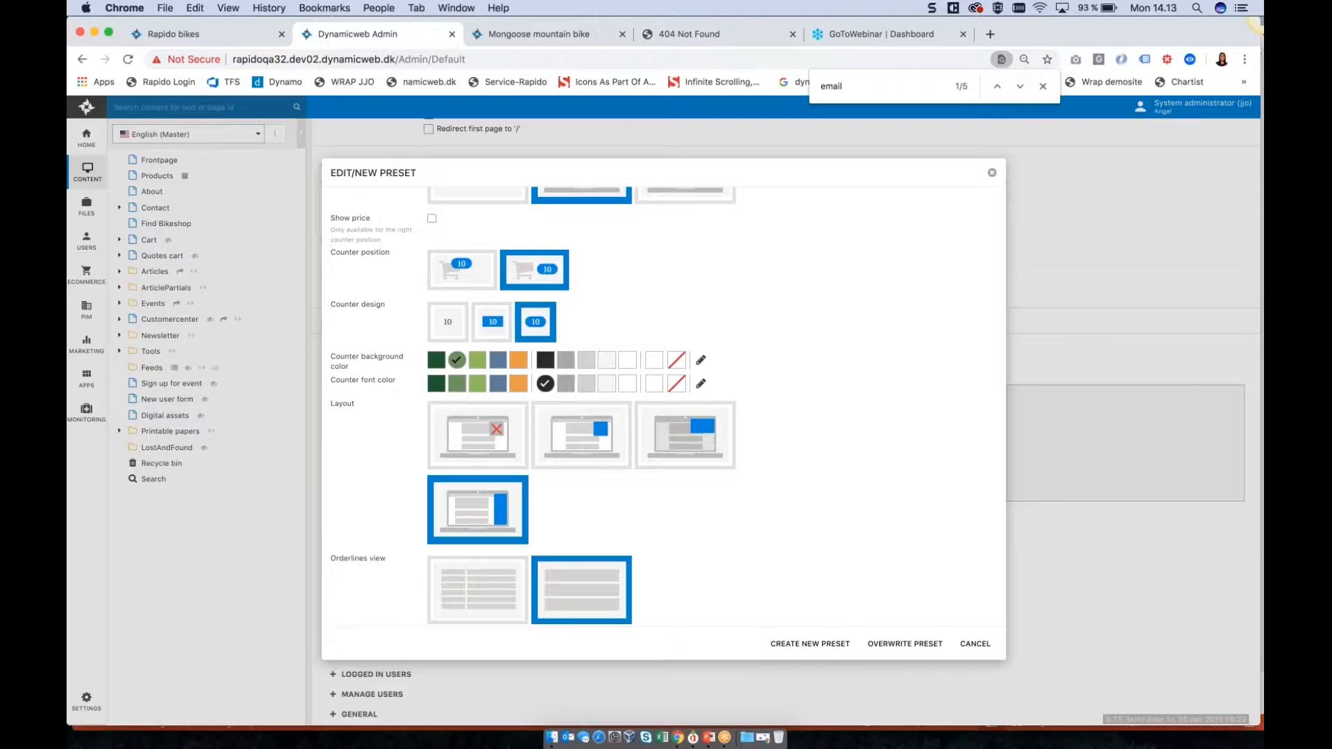
click(518, 363)
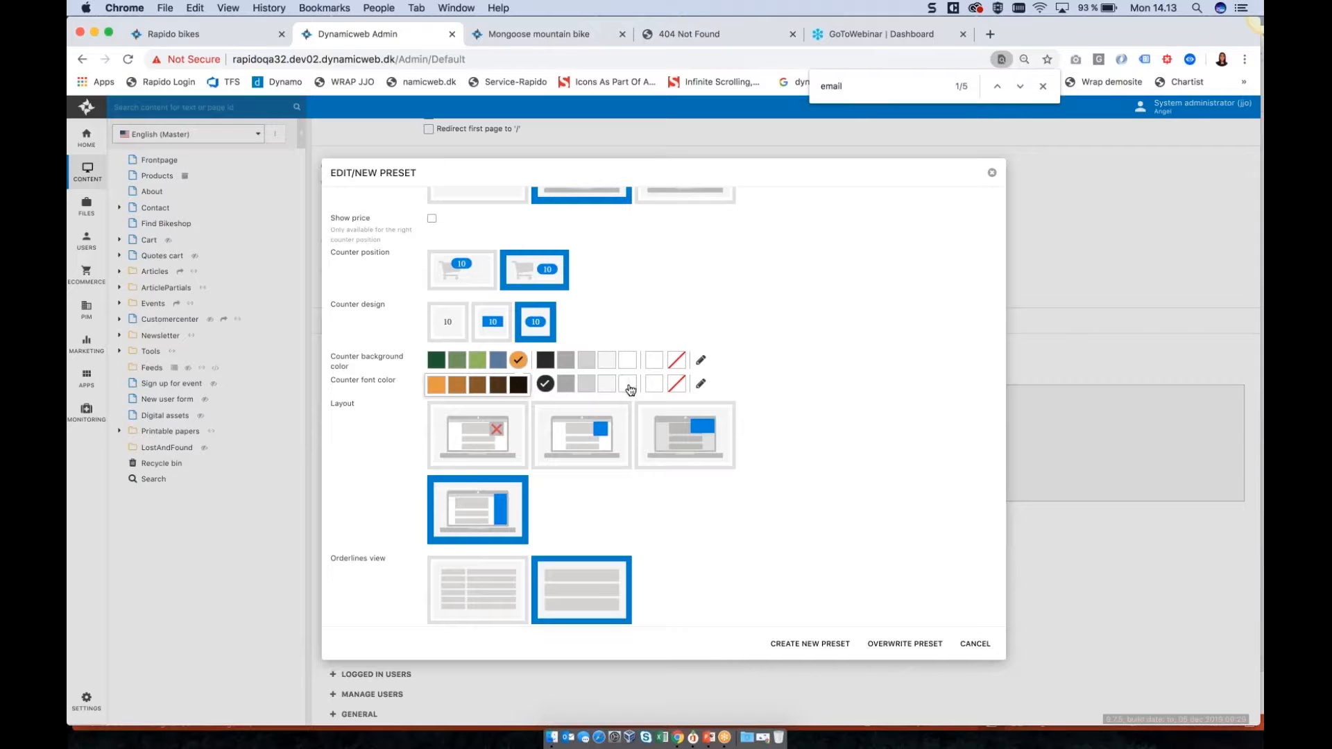
click(628, 386)
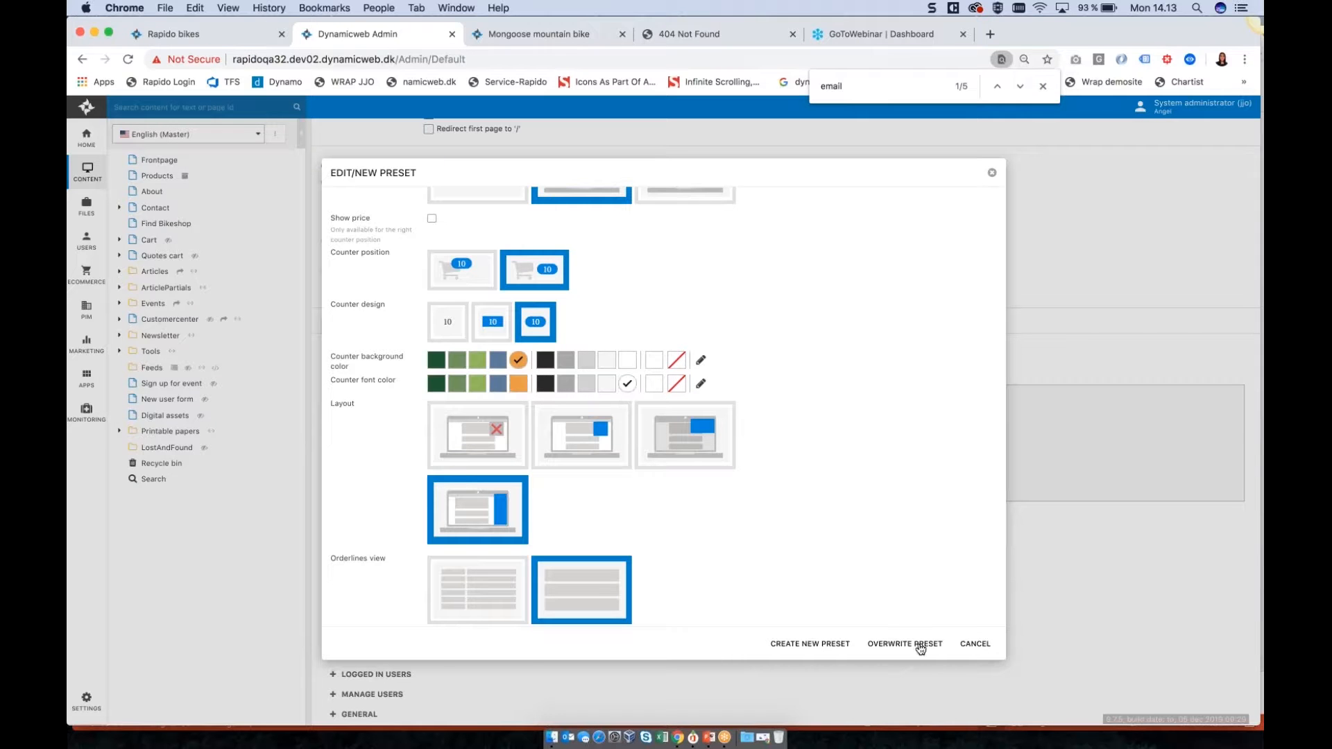
click(915, 644)
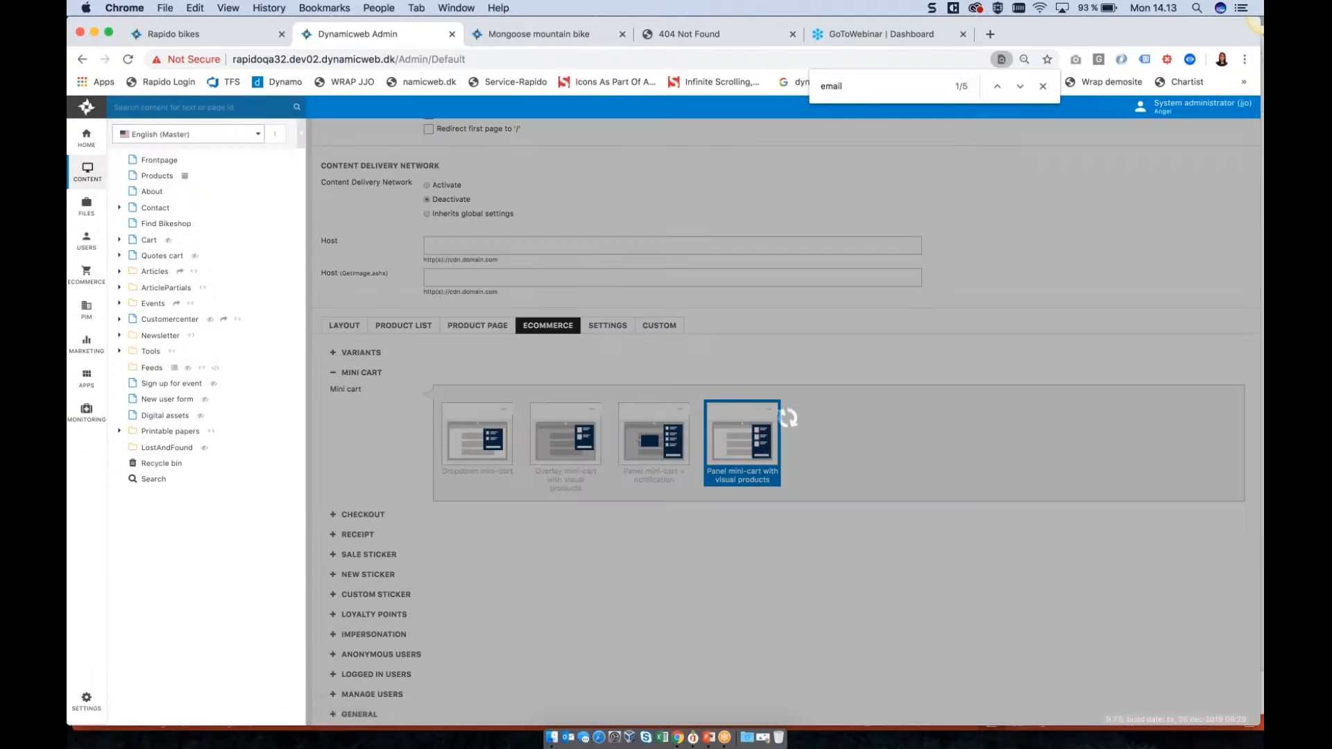
click(250, 33)
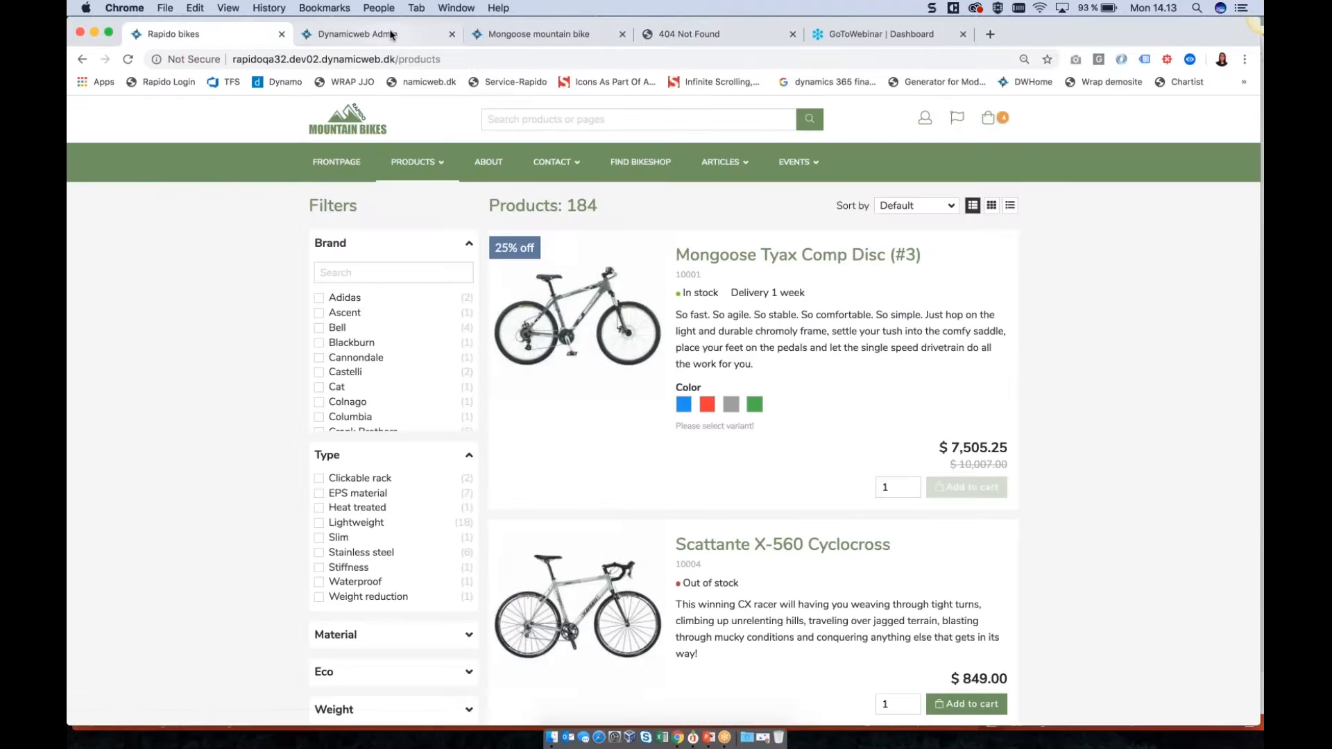
Step: Review the layout, orderlines view and animation options of the "Panel mini-cart with visual products" preset, and overwrite it
click(358, 33)
click(769, 409)
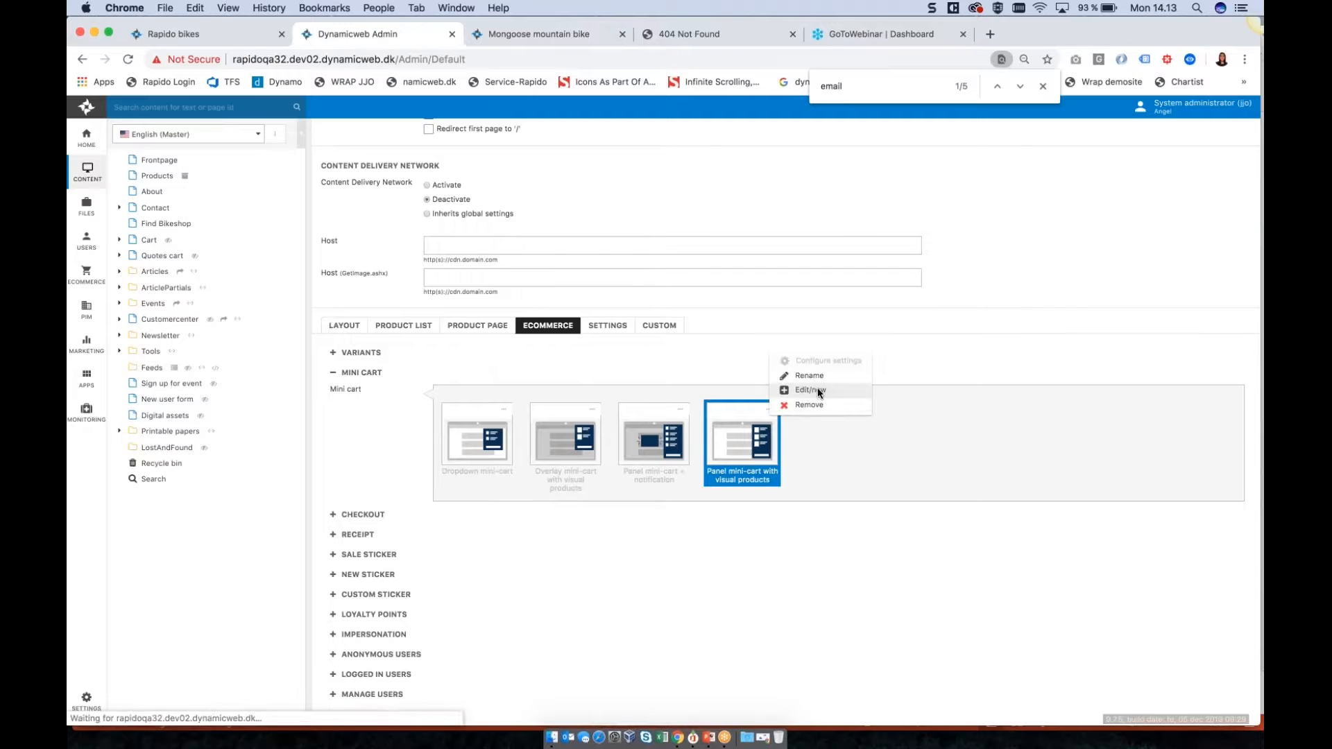
click(812, 390)
scroll(709, 410, down, 5)
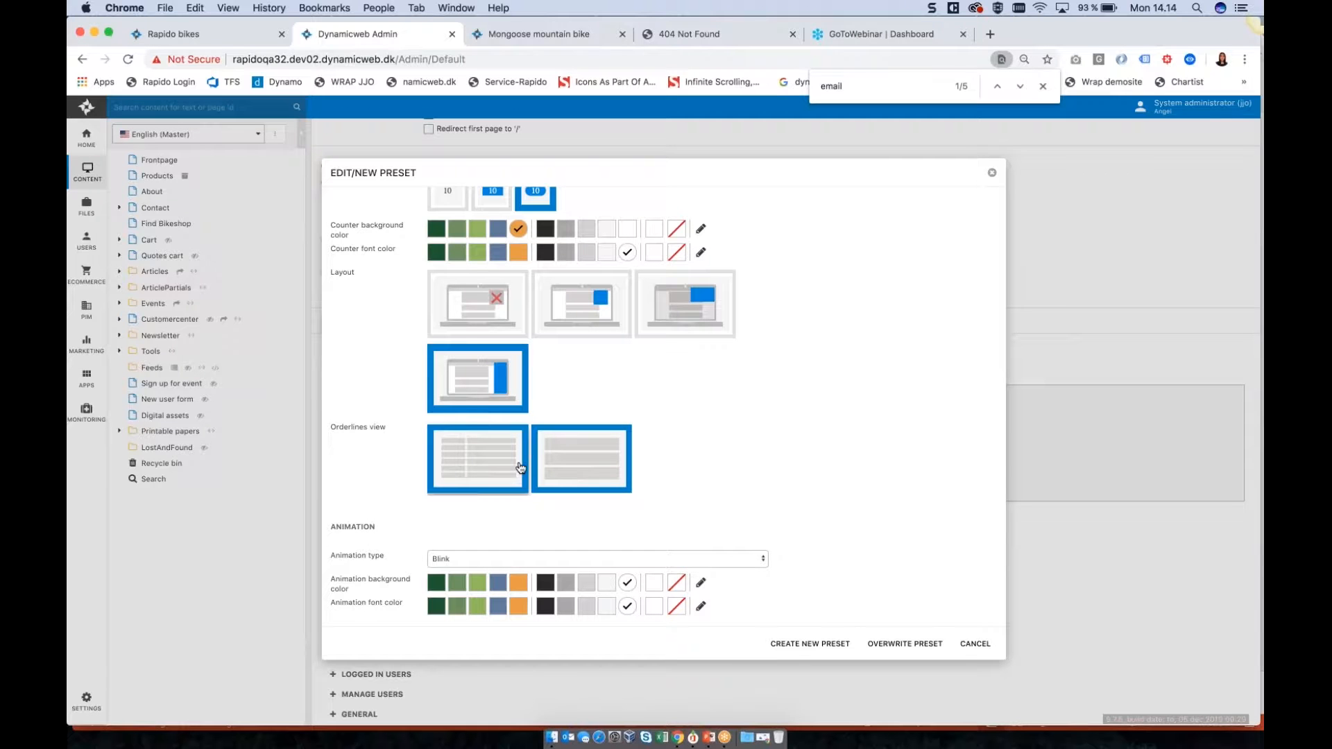
click(926, 646)
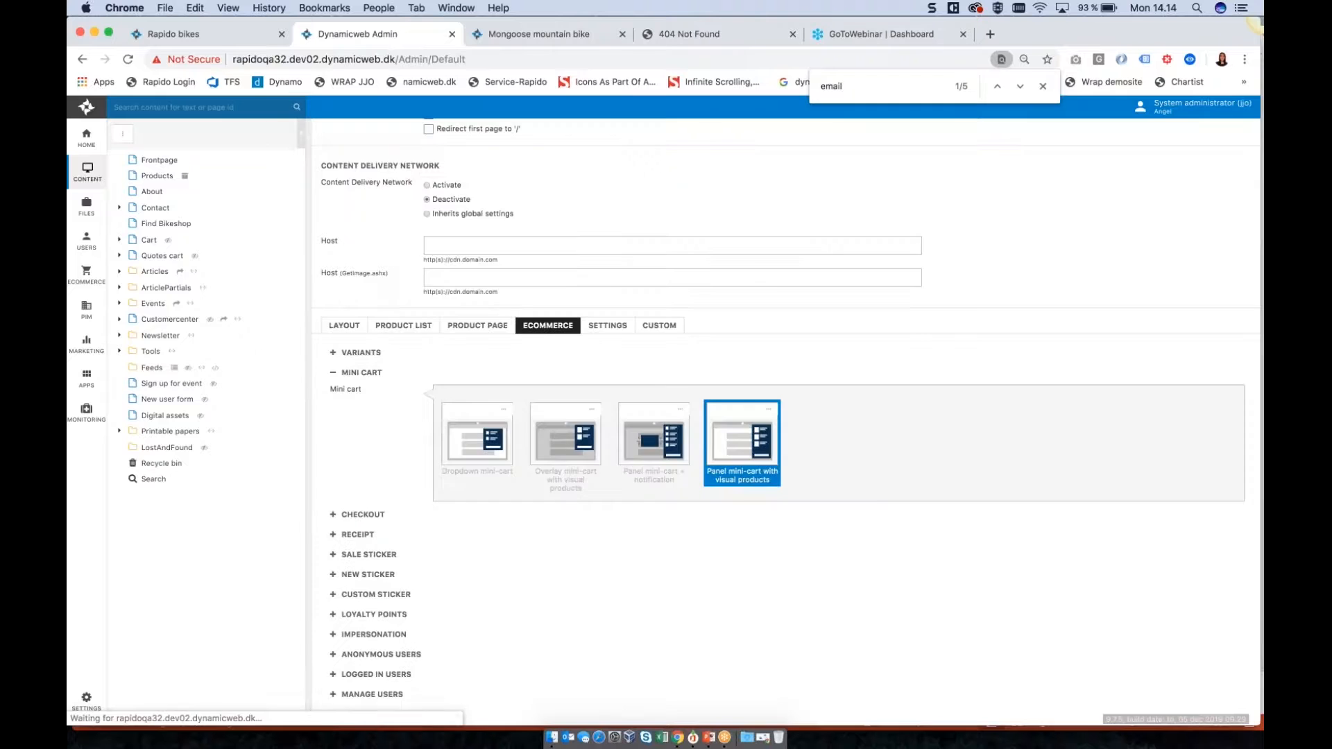
Step: Reload the storefront's products page and open the shopping cart panel to view its orderlines with visual products
click(208, 34)
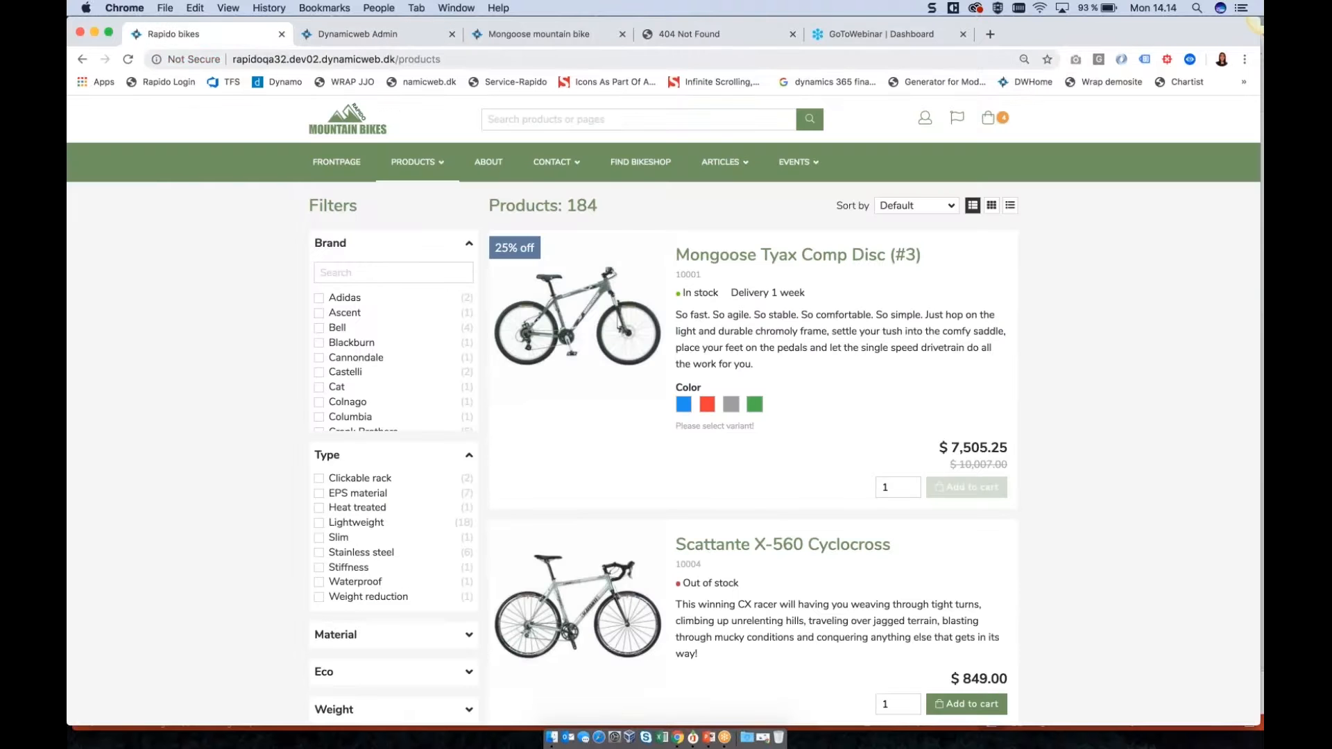
click(129, 59)
click(988, 118)
Step: Select the "Panel mini-cart + notification" preset and open the cart panel on the reloaded storefront to compare its orderlines view
click(375, 34)
click(653, 444)
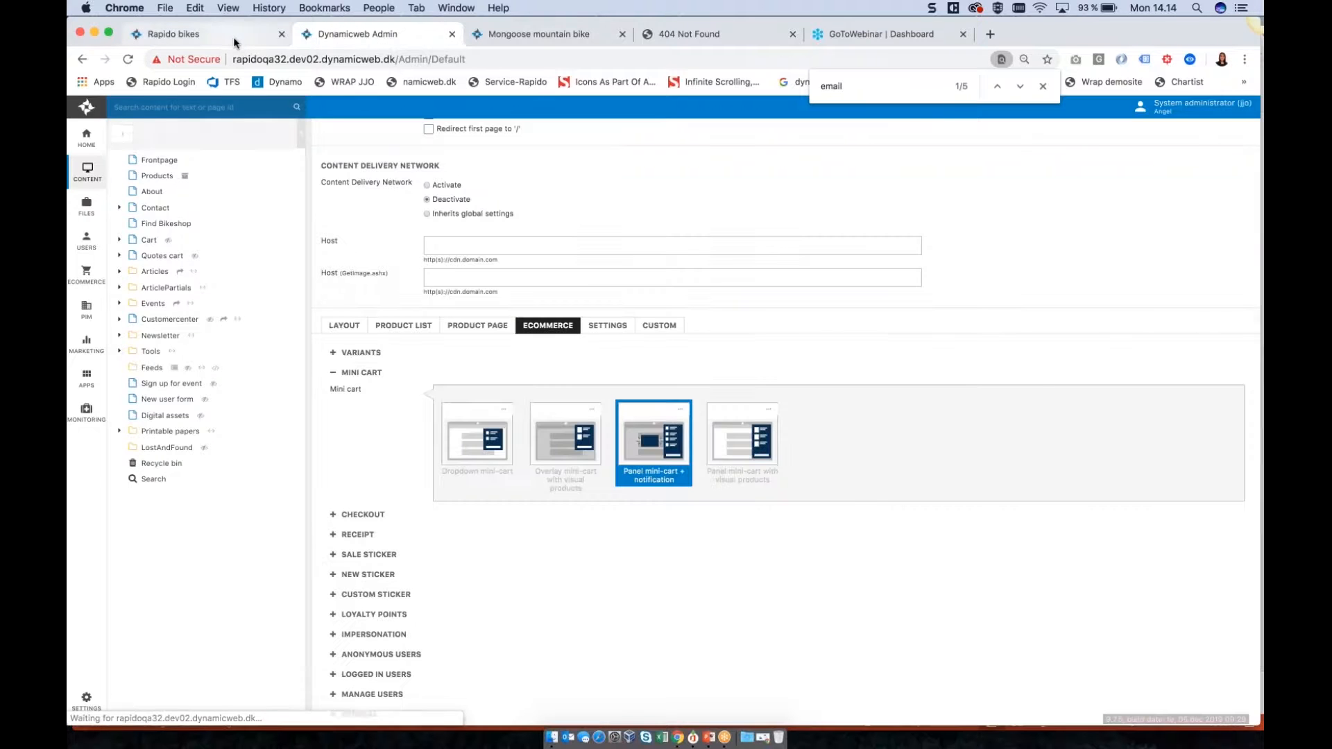
click(234, 38)
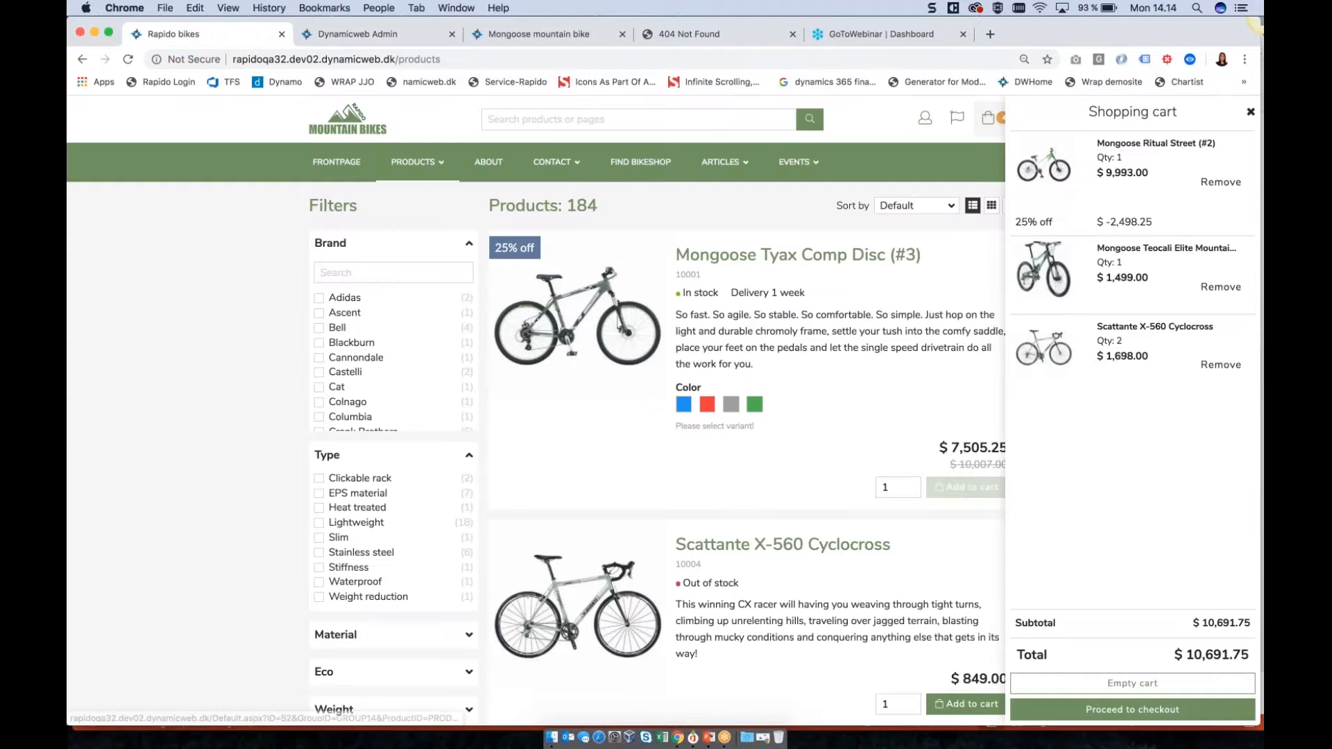
click(350, 145)
click(128, 59)
click(1007, 125)
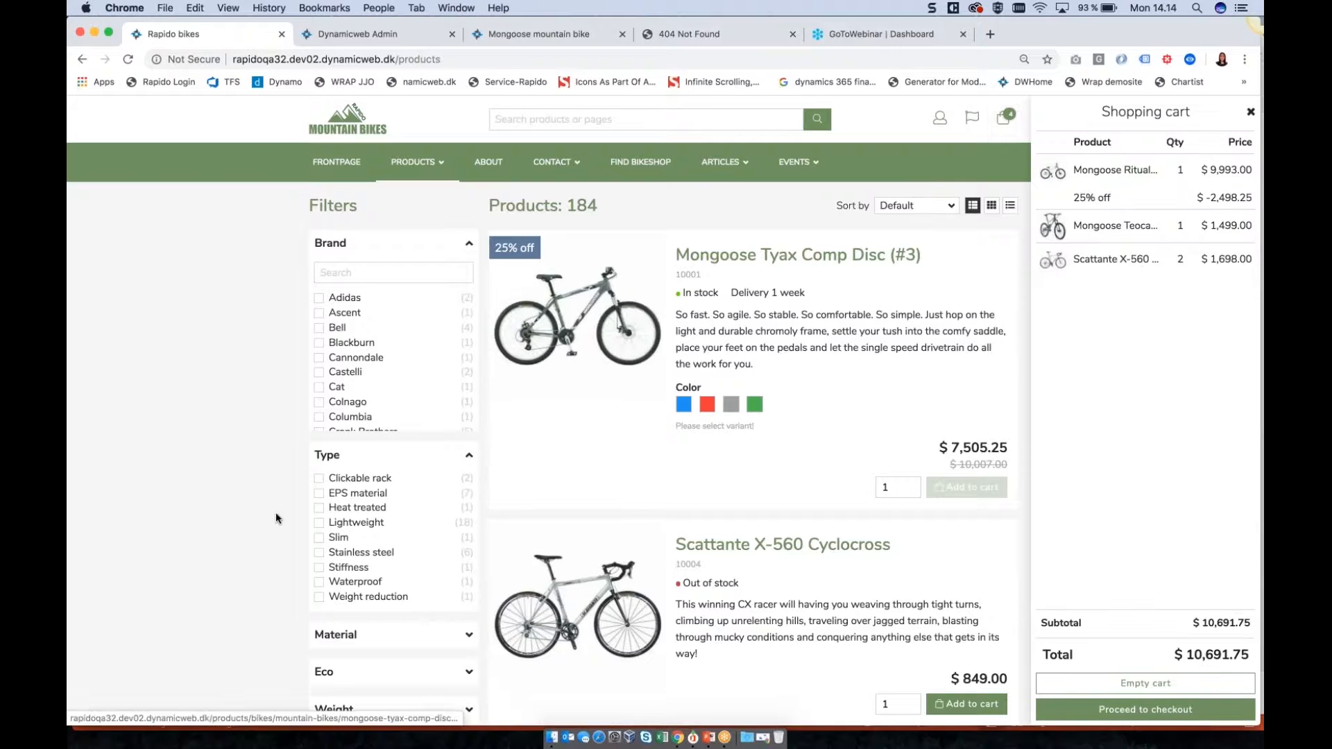
Step: Create a new preset from "Panel mini-cart with visual products" with the layout set to the overlay with a dimmed page
click(370, 39)
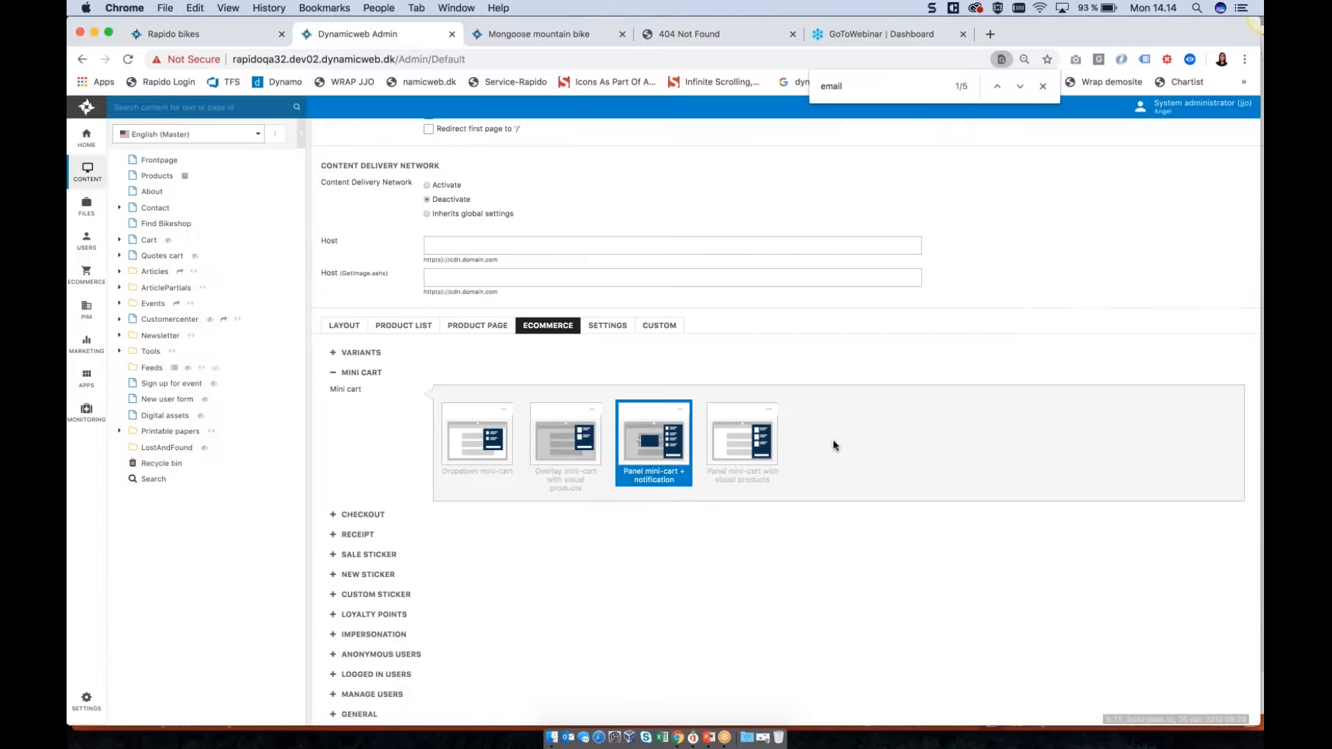
click(768, 413)
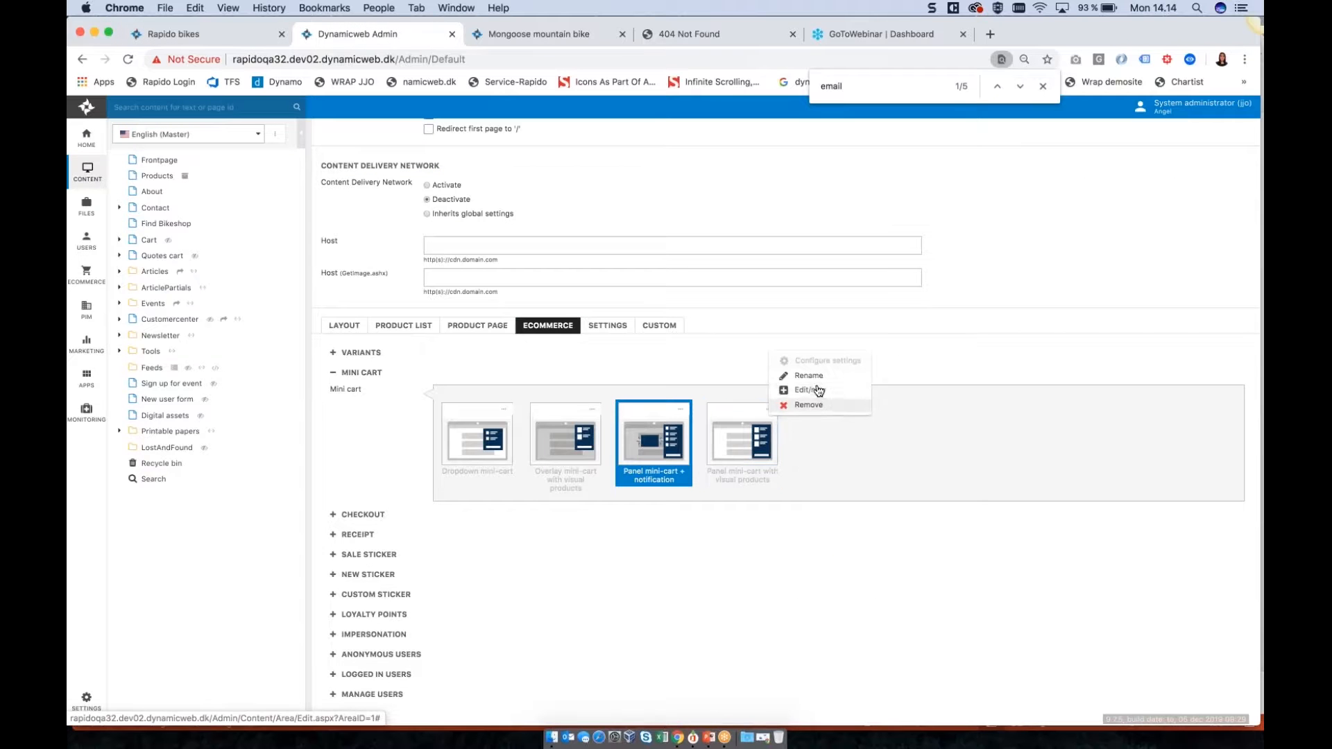
click(815, 386)
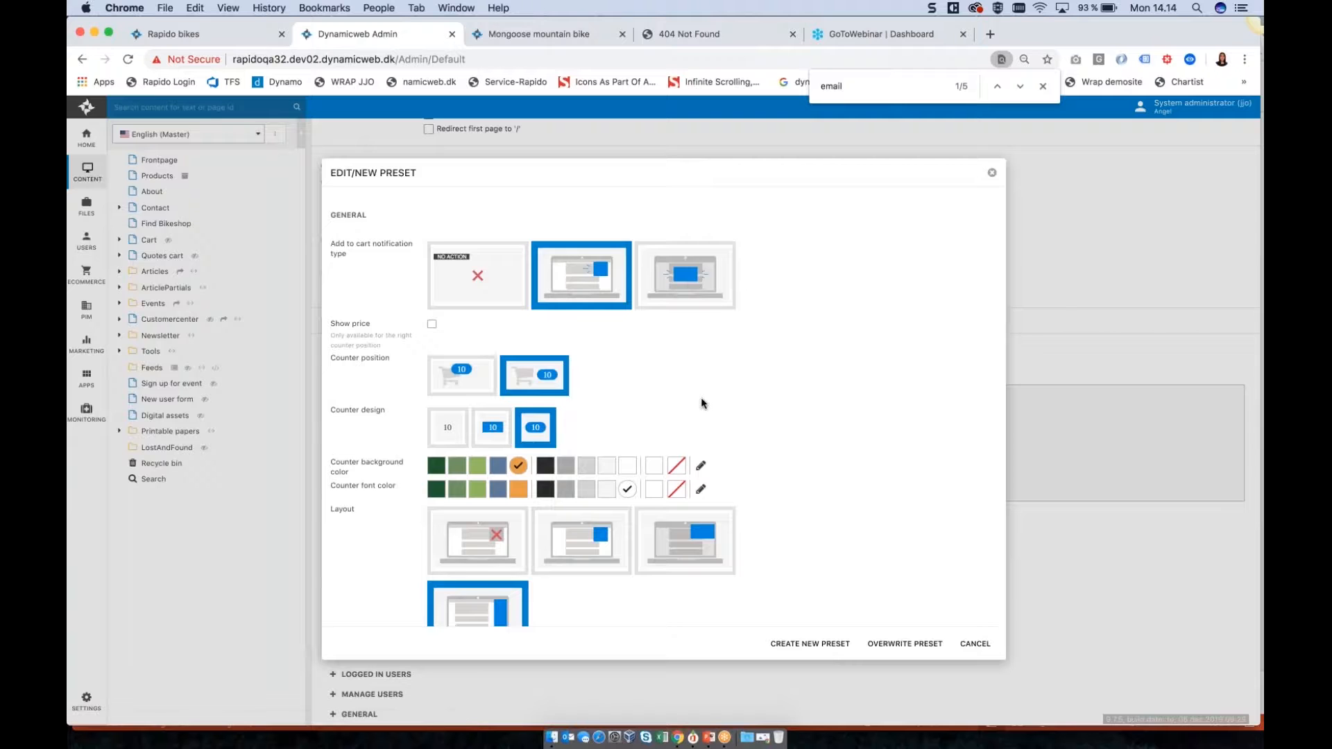
scroll(702, 402, down, 3)
click(595, 440)
click(665, 431)
scroll(665, 431, down, 2)
scroll(665, 432, down, 1)
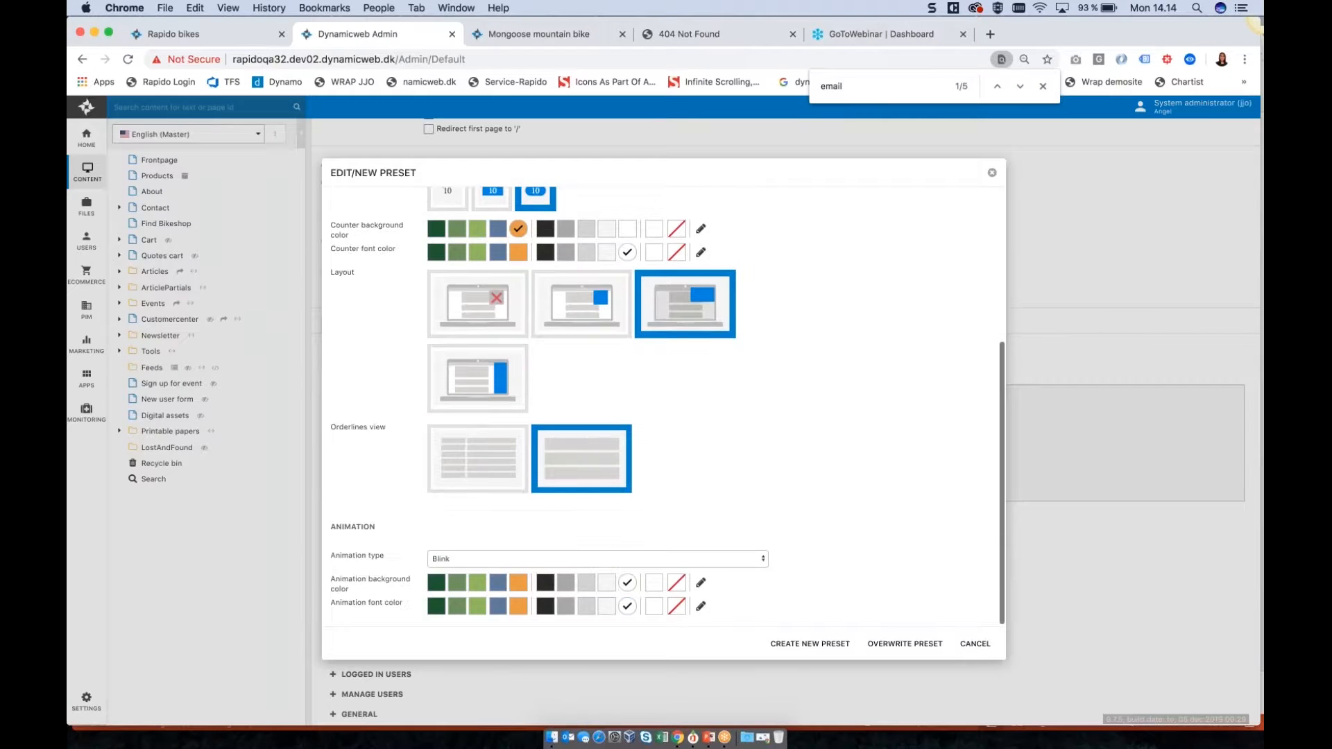
click(825, 645)
Step: Rename the newly created mini cart preset as "Mini-cart2", save it, and make it the active preset
click(862, 411)
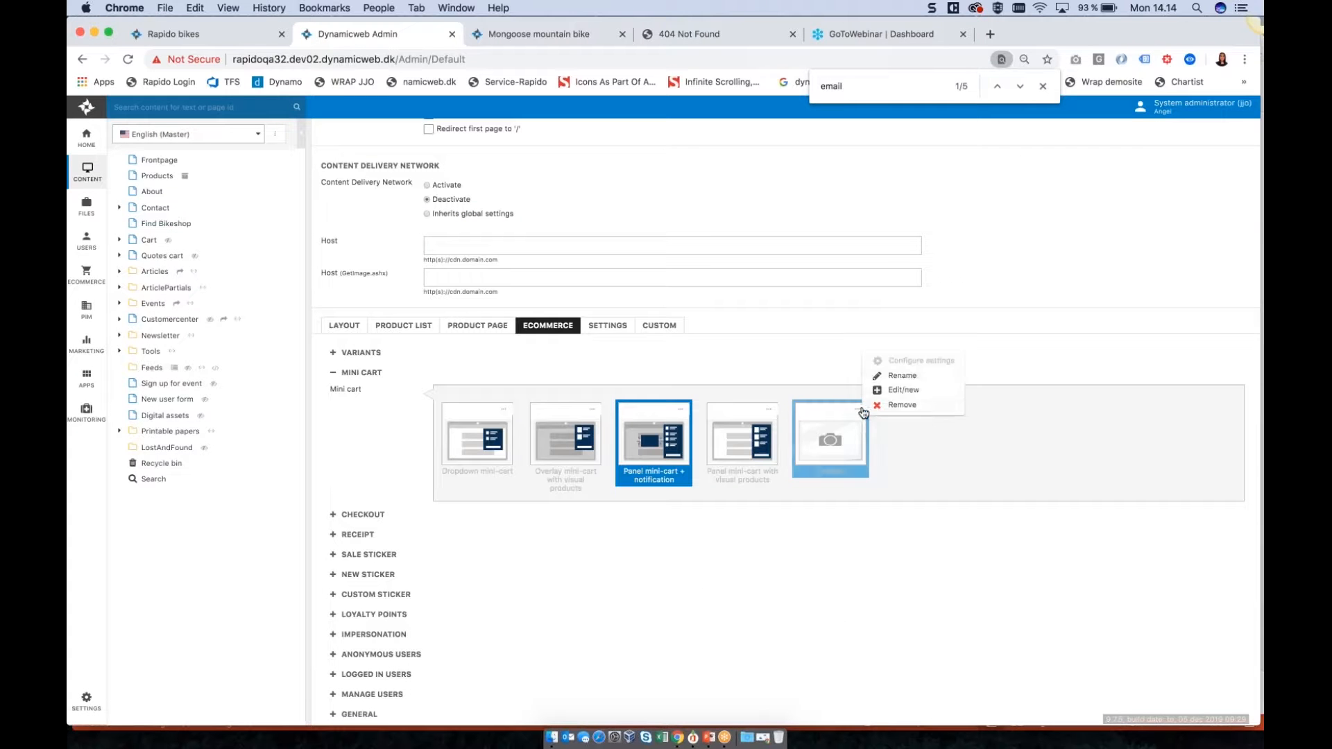
click(903, 375)
text(Mi)
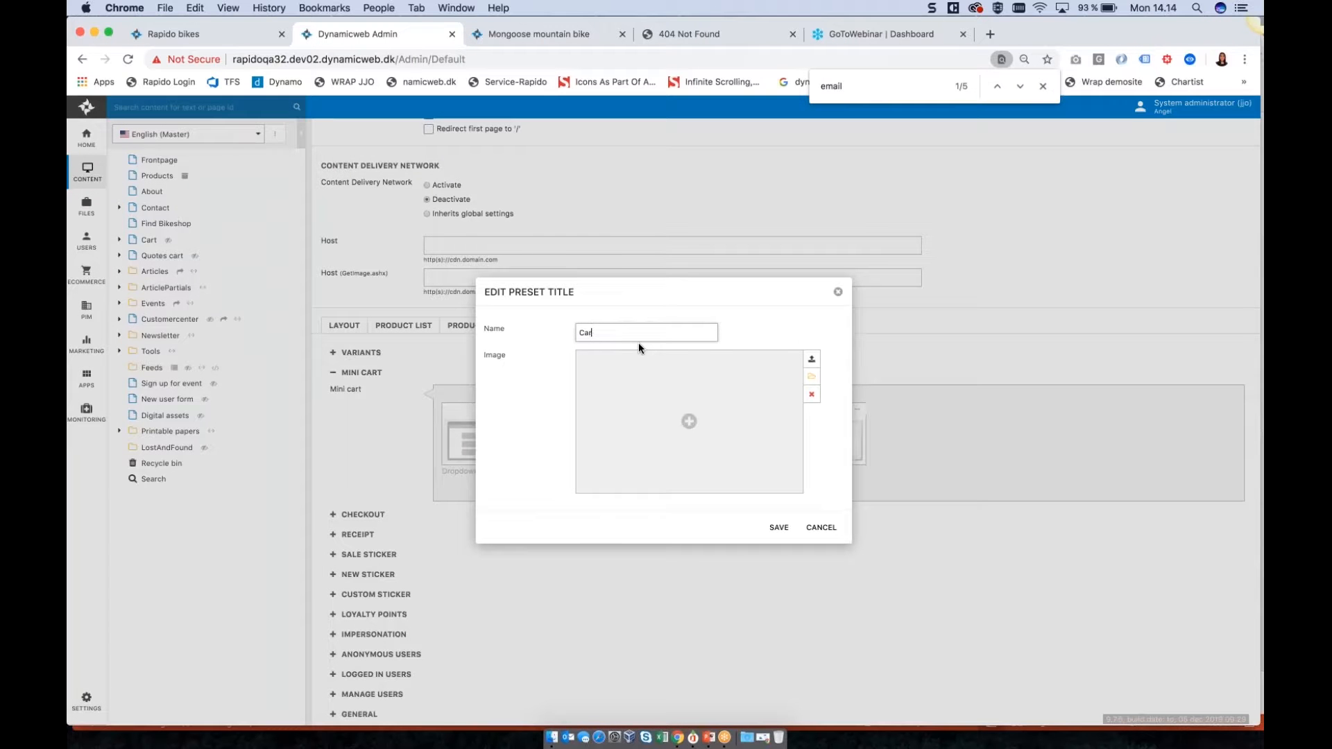
key(BackSpace)
key(BackSpace)
text(Mini-cart2)
click(776, 529)
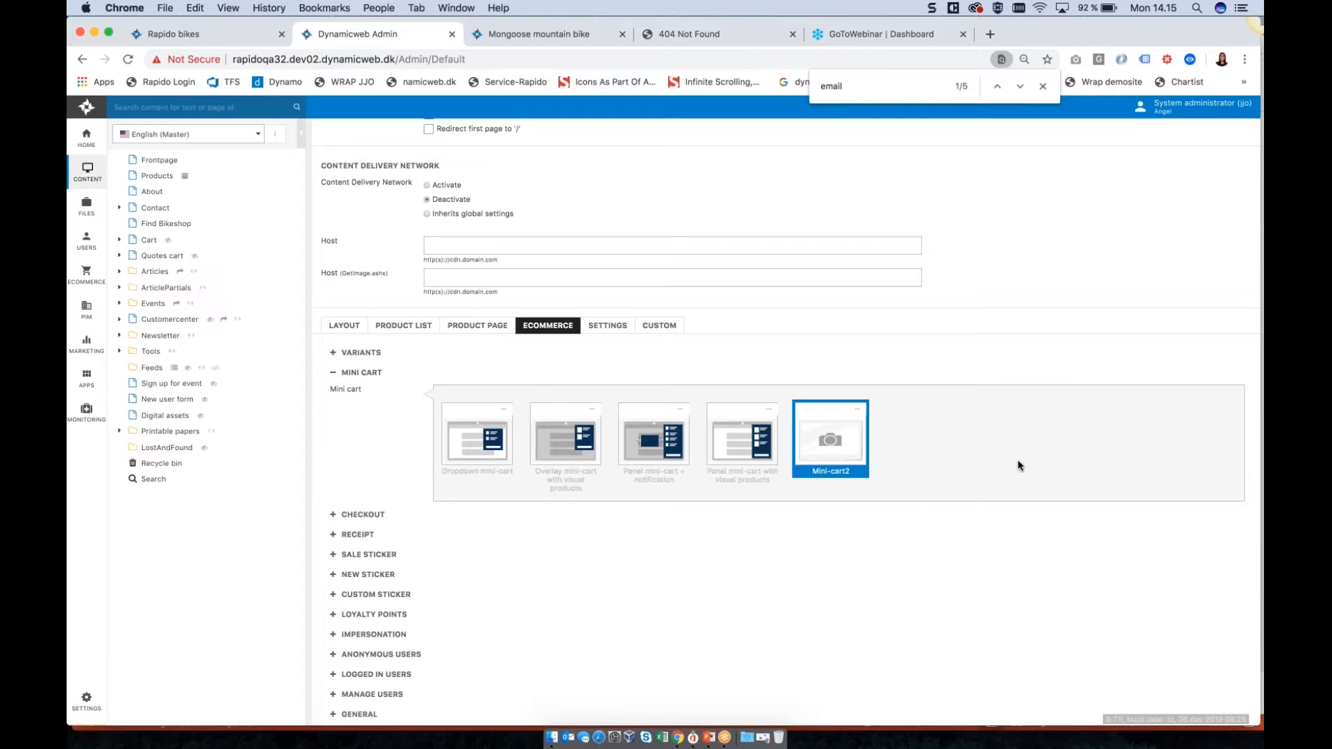
click(859, 413)
click(950, 473)
key(super+Tab)
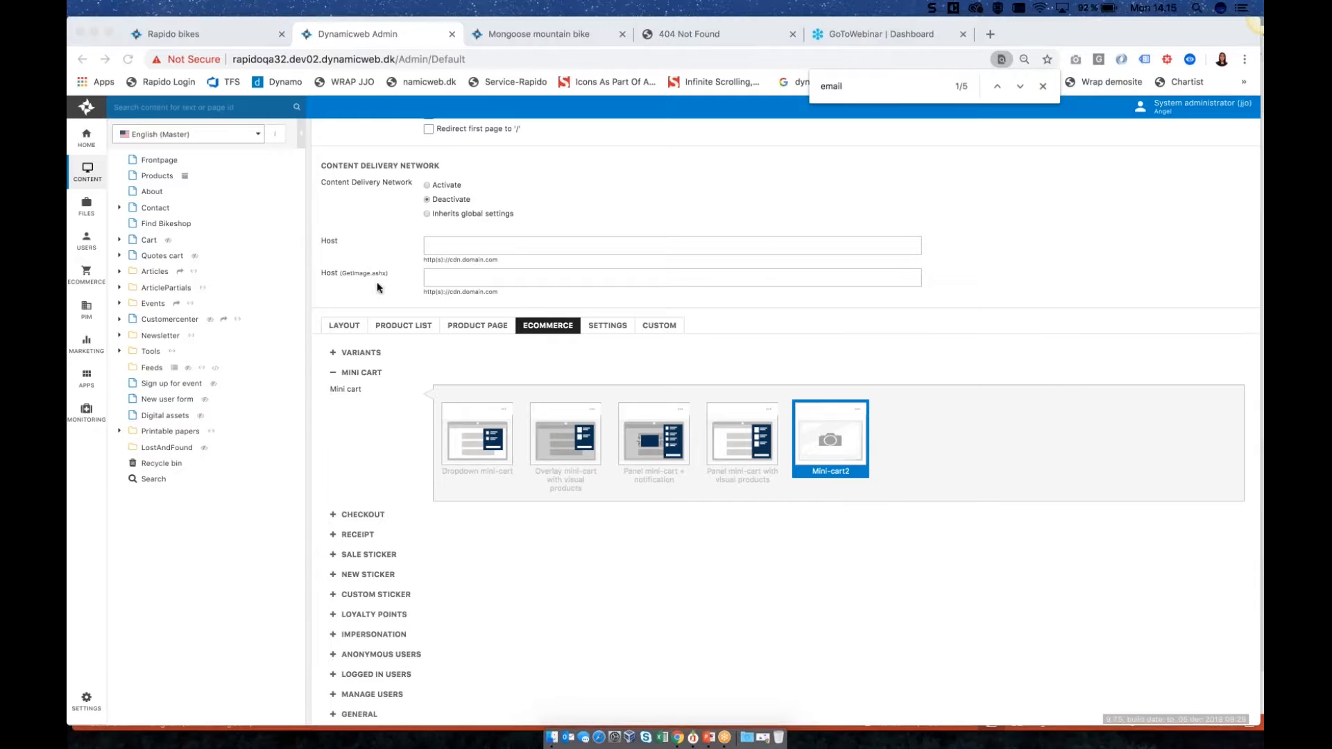
Step: Switch to the PowerPoint presentation and show slide 6, "Mobile top layout & nav."
click(708, 737)
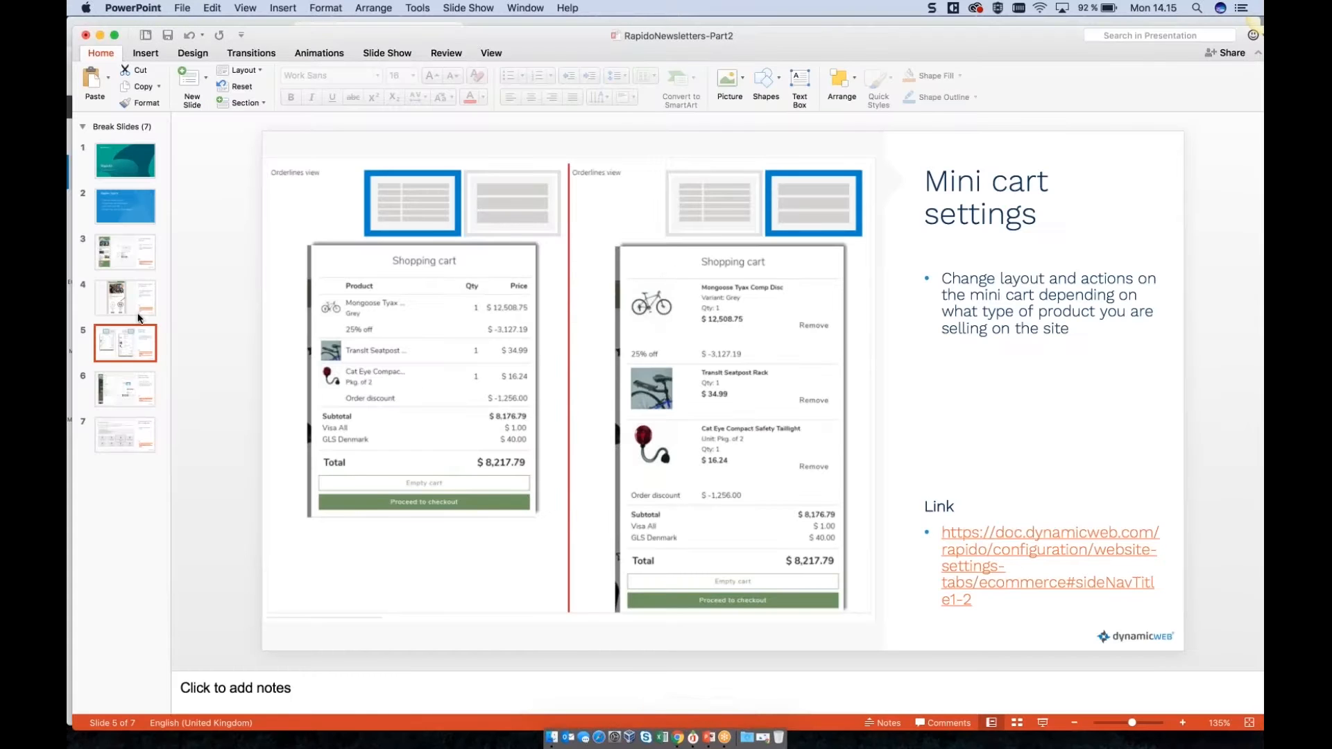
key(super+Tab)
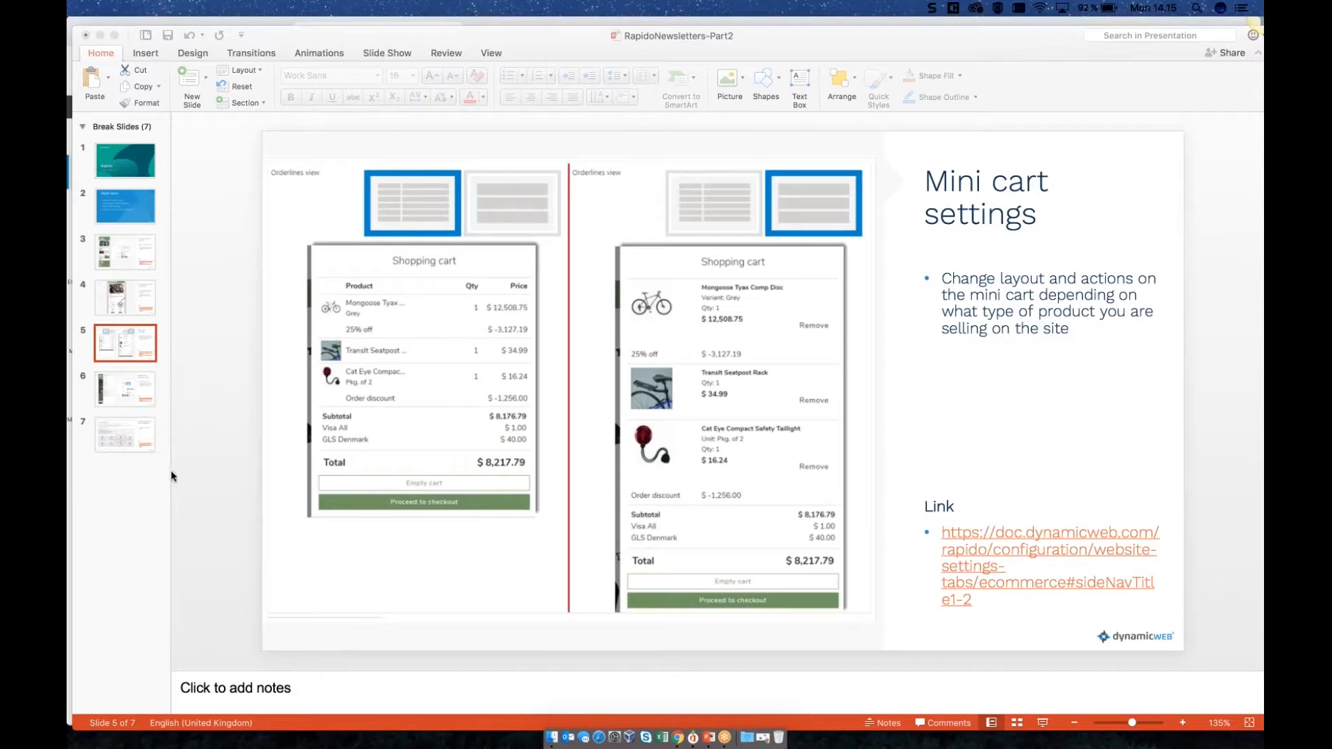
click(121, 385)
click(121, 385)
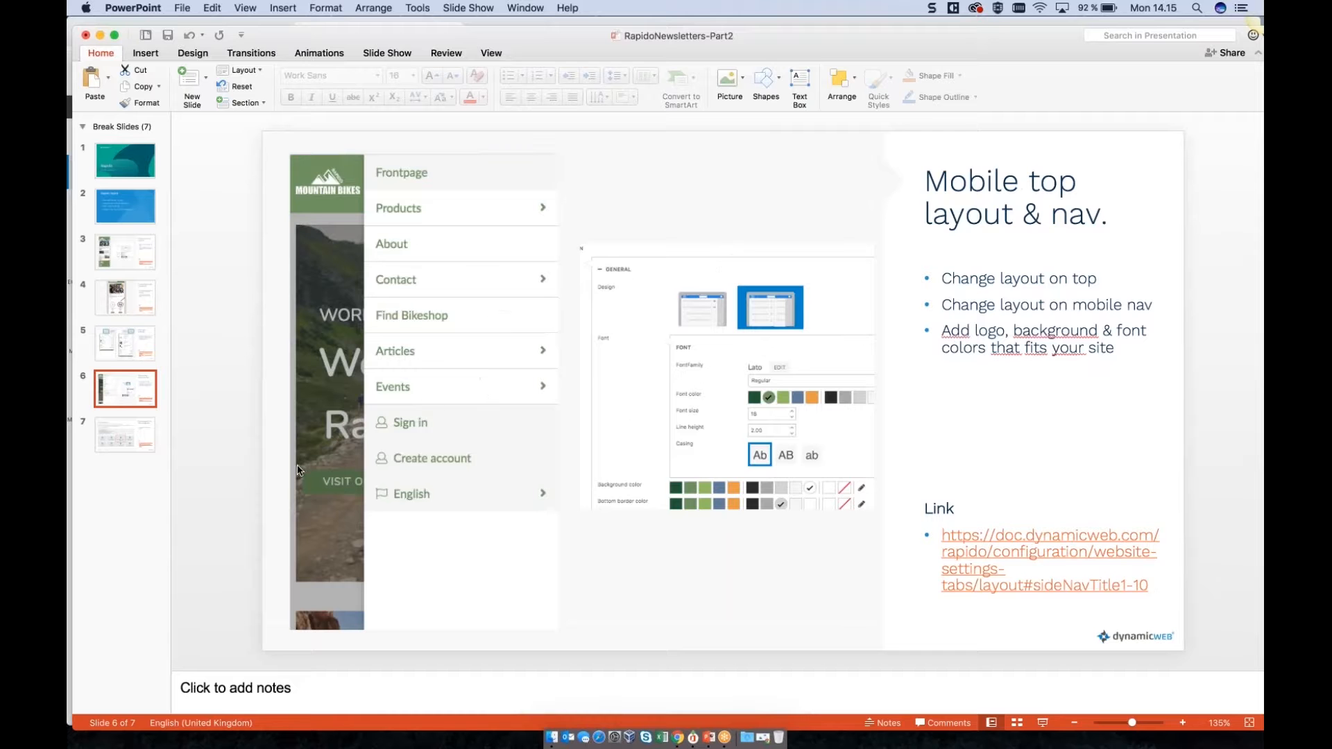
key(super+Tab)
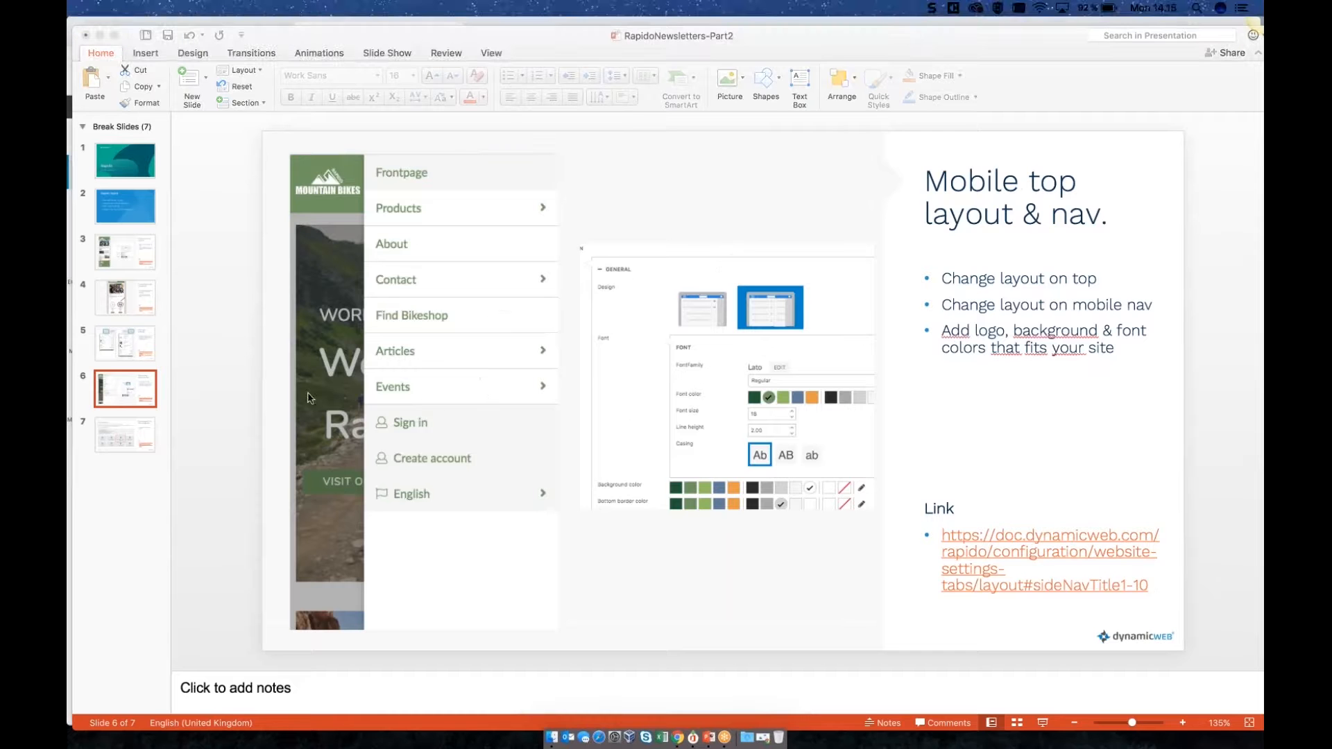
Step: Switch to Chrome, open the storefront's frontpage and emulate an iPhone 6/7/8 Plus in the developer tools
click(677, 738)
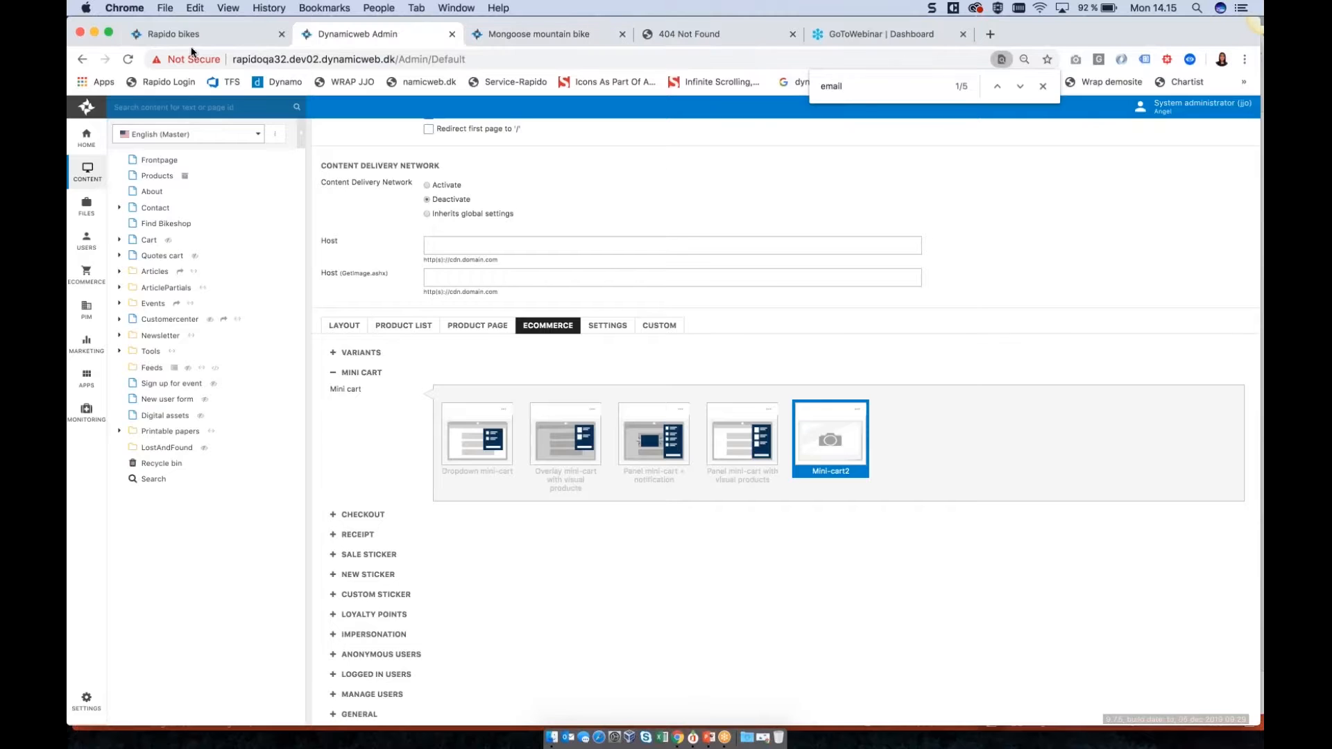
click(177, 34)
click(348, 125)
right_click(223, 408)
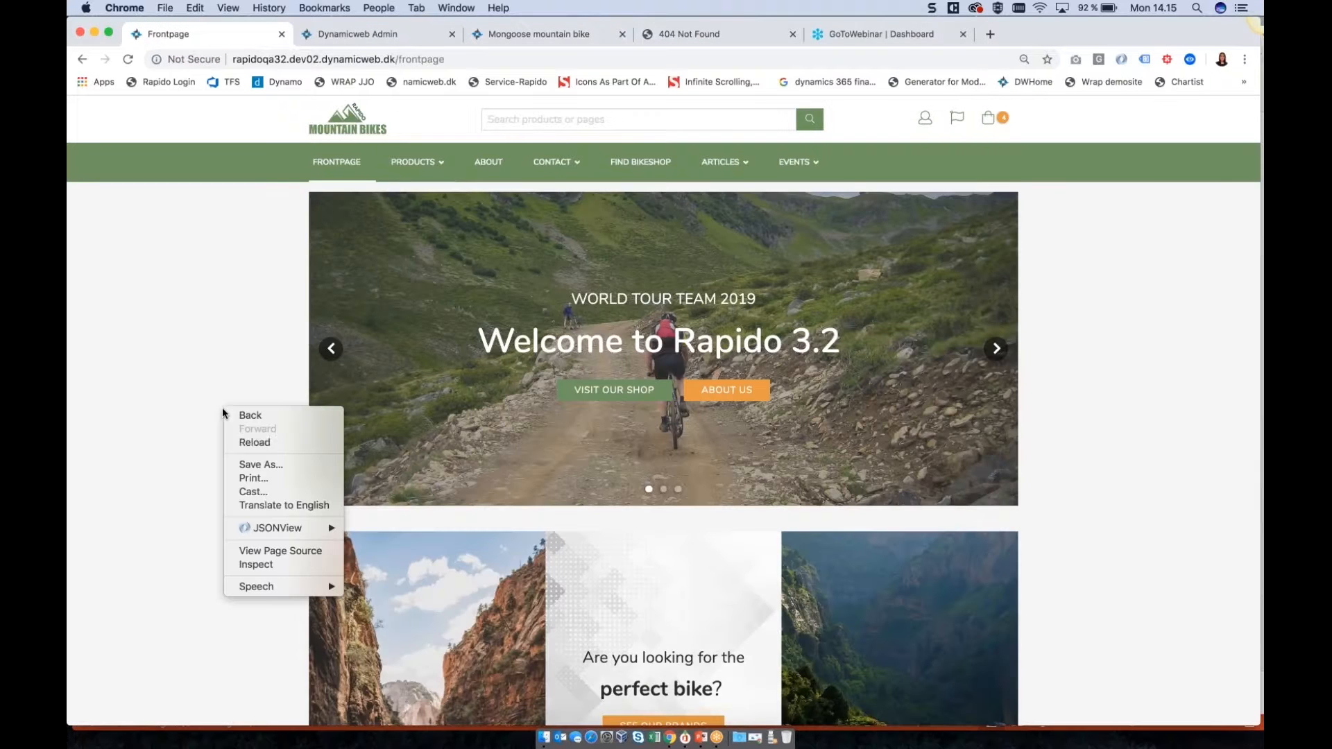
click(257, 564)
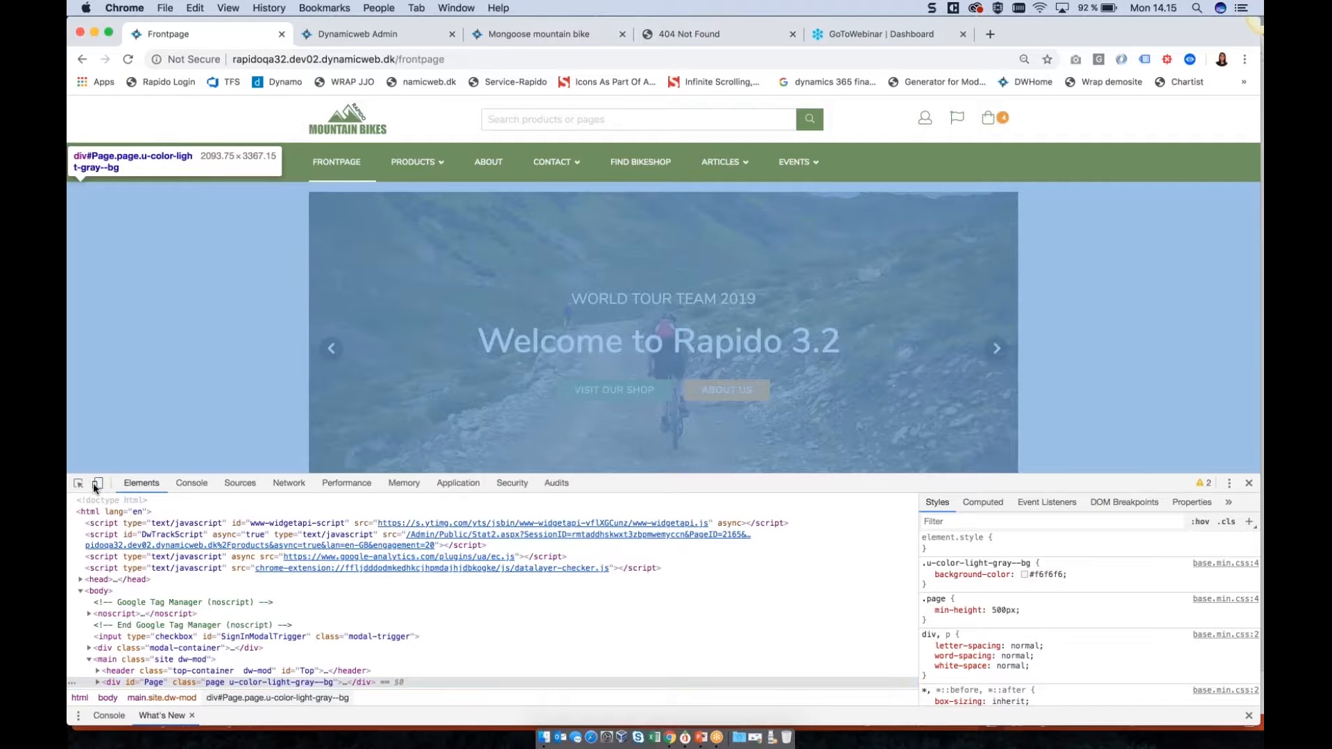
click(97, 484)
click(590, 105)
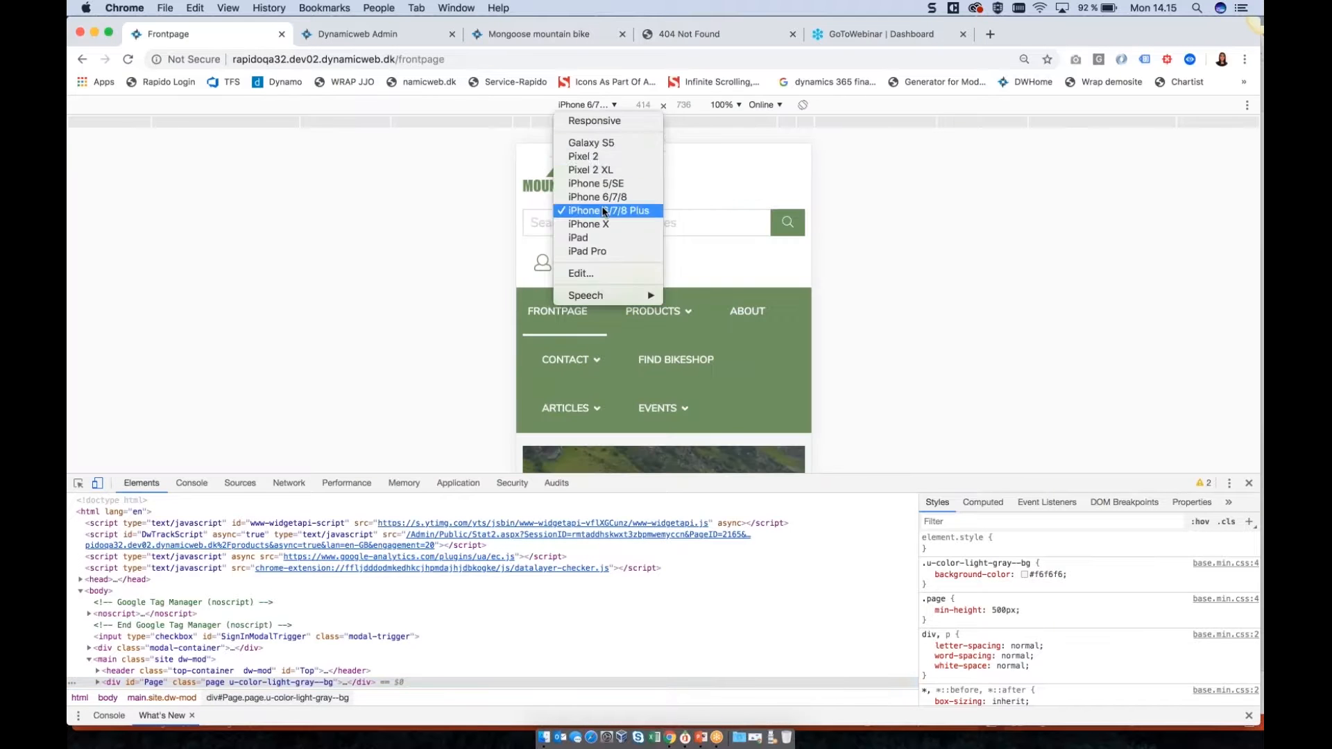
click(604, 211)
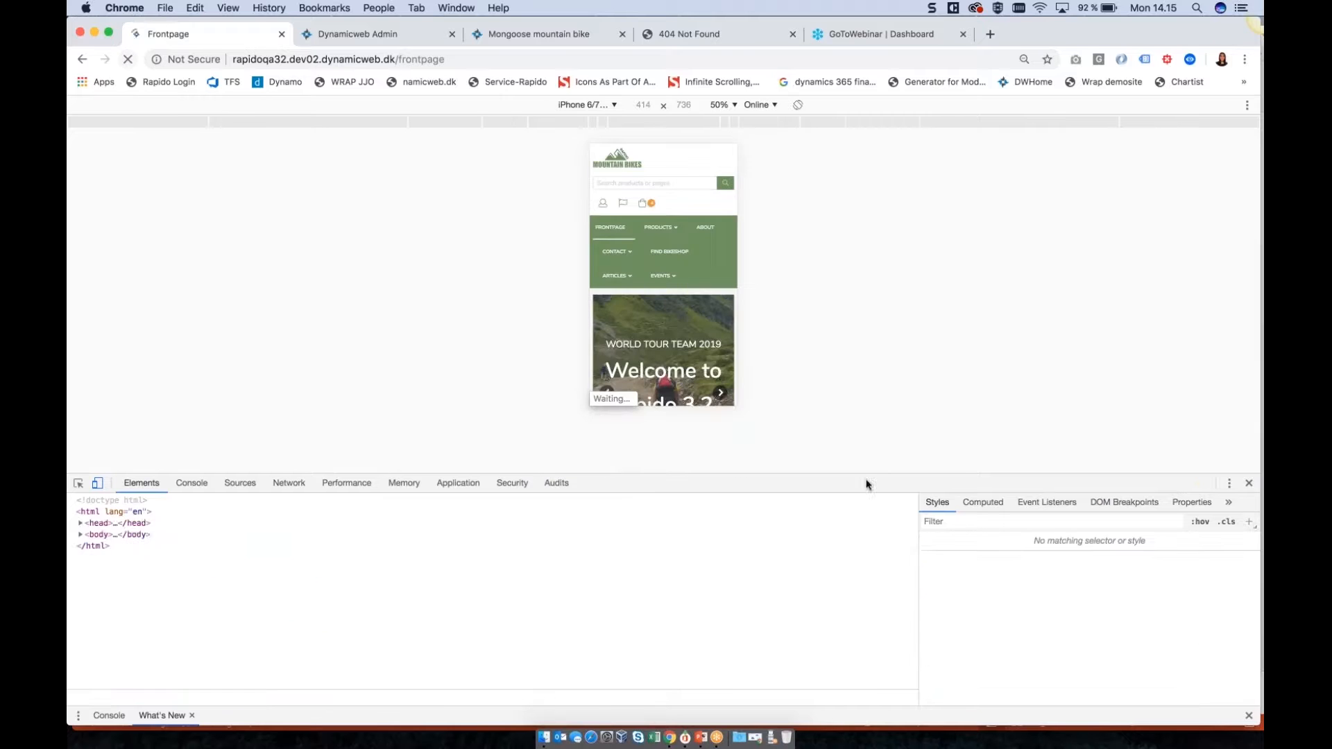
Step: Shrink the developer tools area and set the mobile preview's zoom to 100%
drag(866, 473, 842, 616)
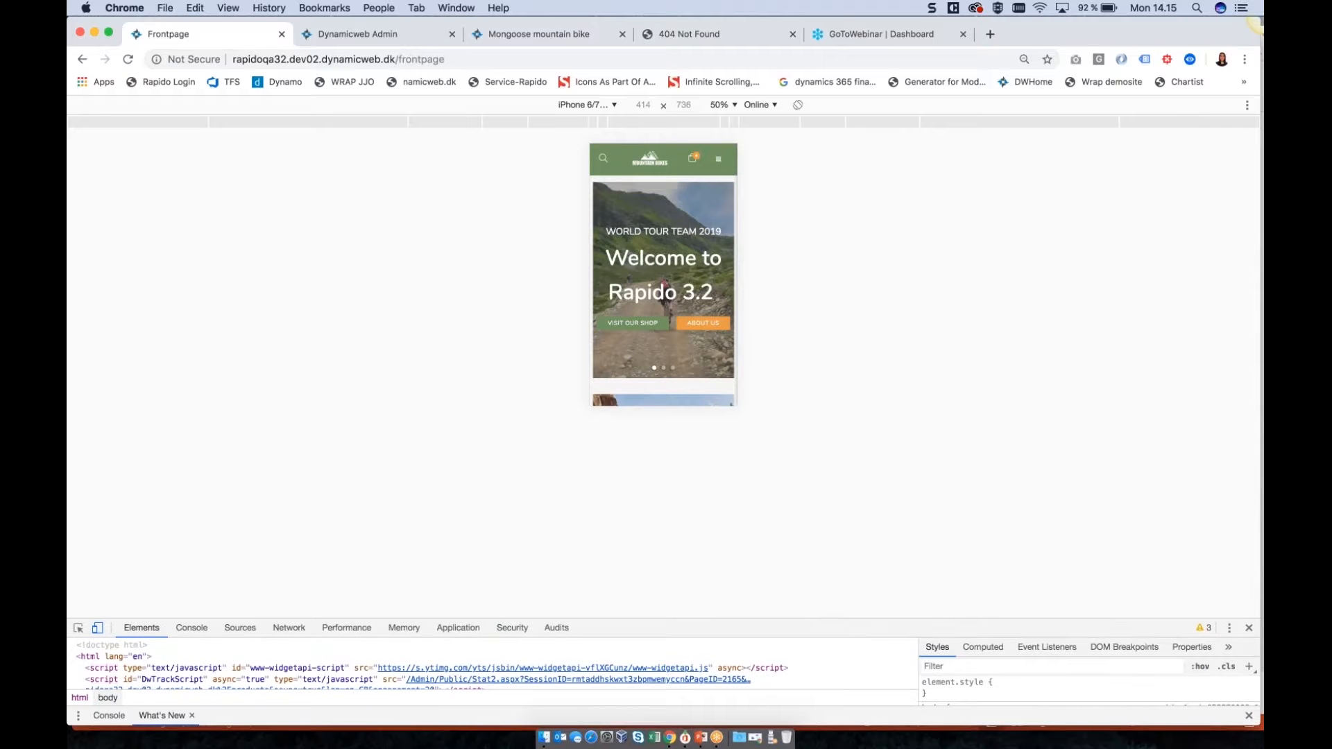
click(731, 106)
click(748, 161)
click(728, 109)
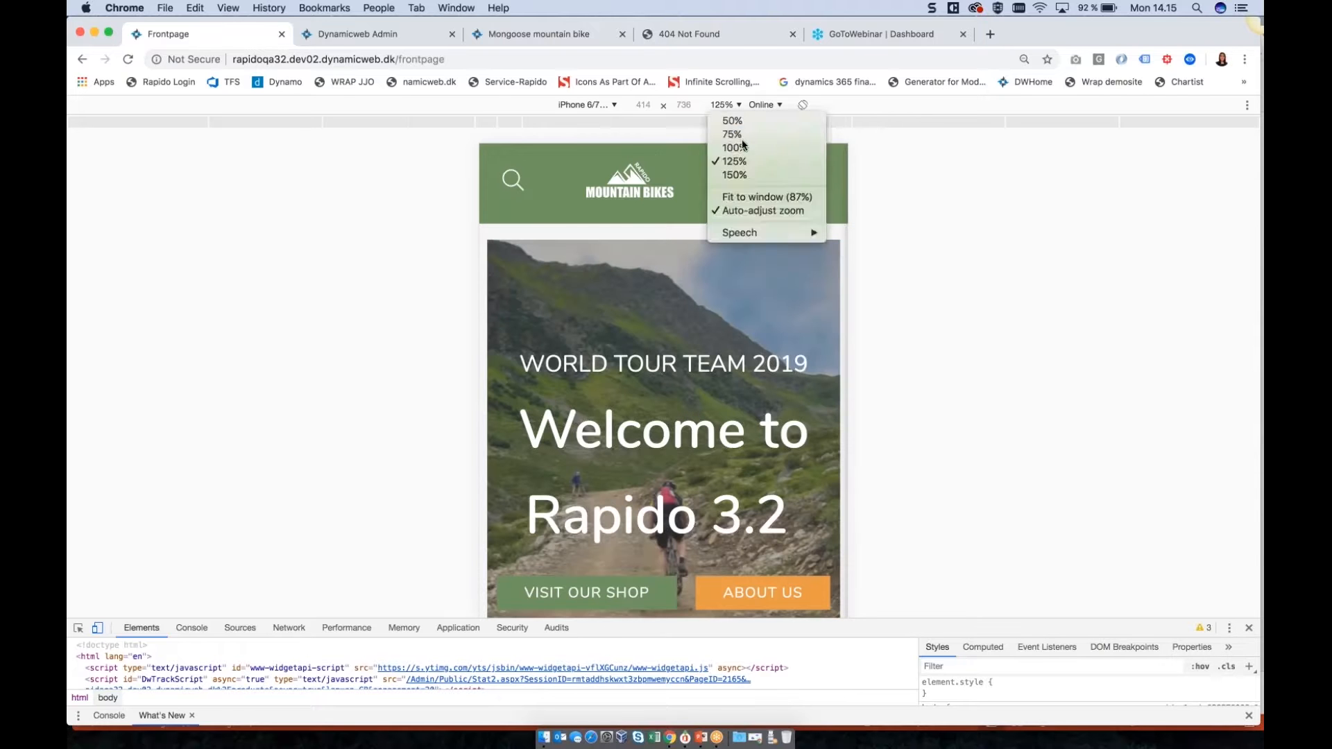
click(742, 147)
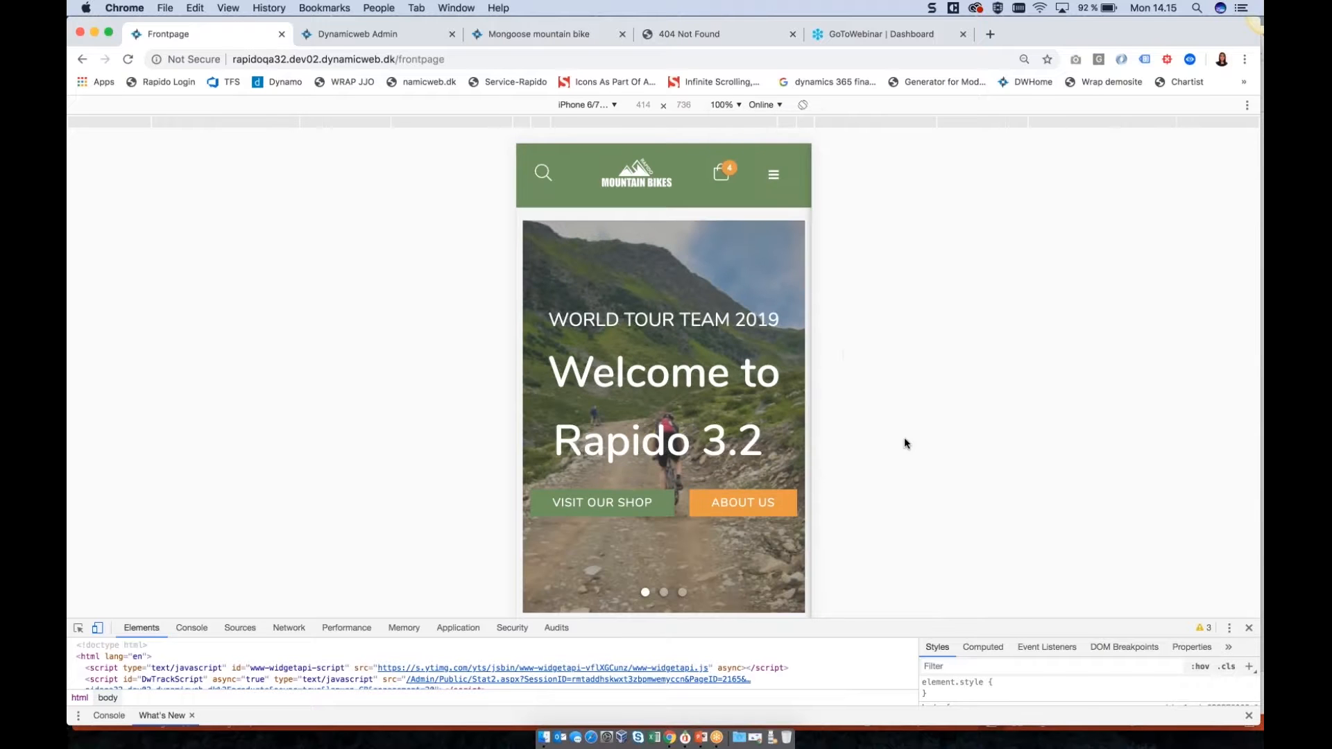
Step: Search the website's layout settings in Dynamicweb Admin for "mobile" and review the Mobile top and Mobile navigation sections
click(363, 39)
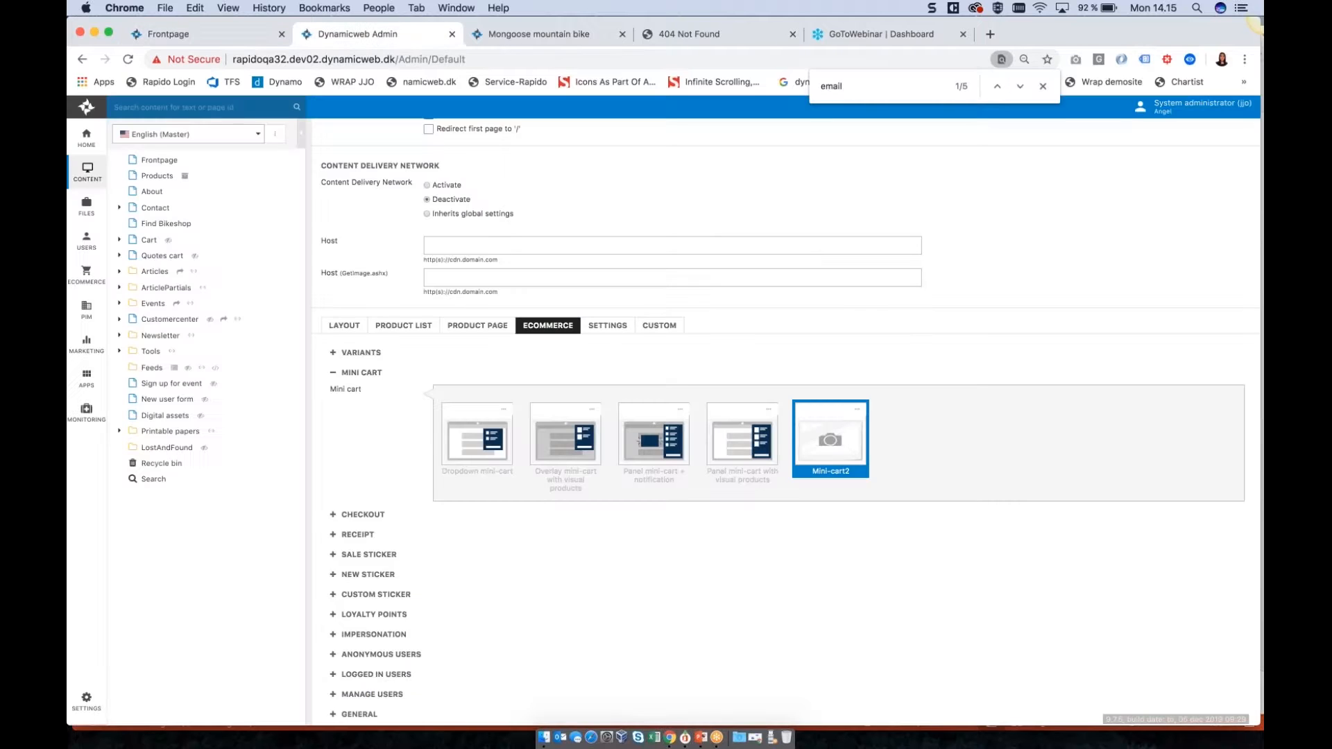
click(344, 325)
scroll(380, 302, down, 2)
key(super+f)
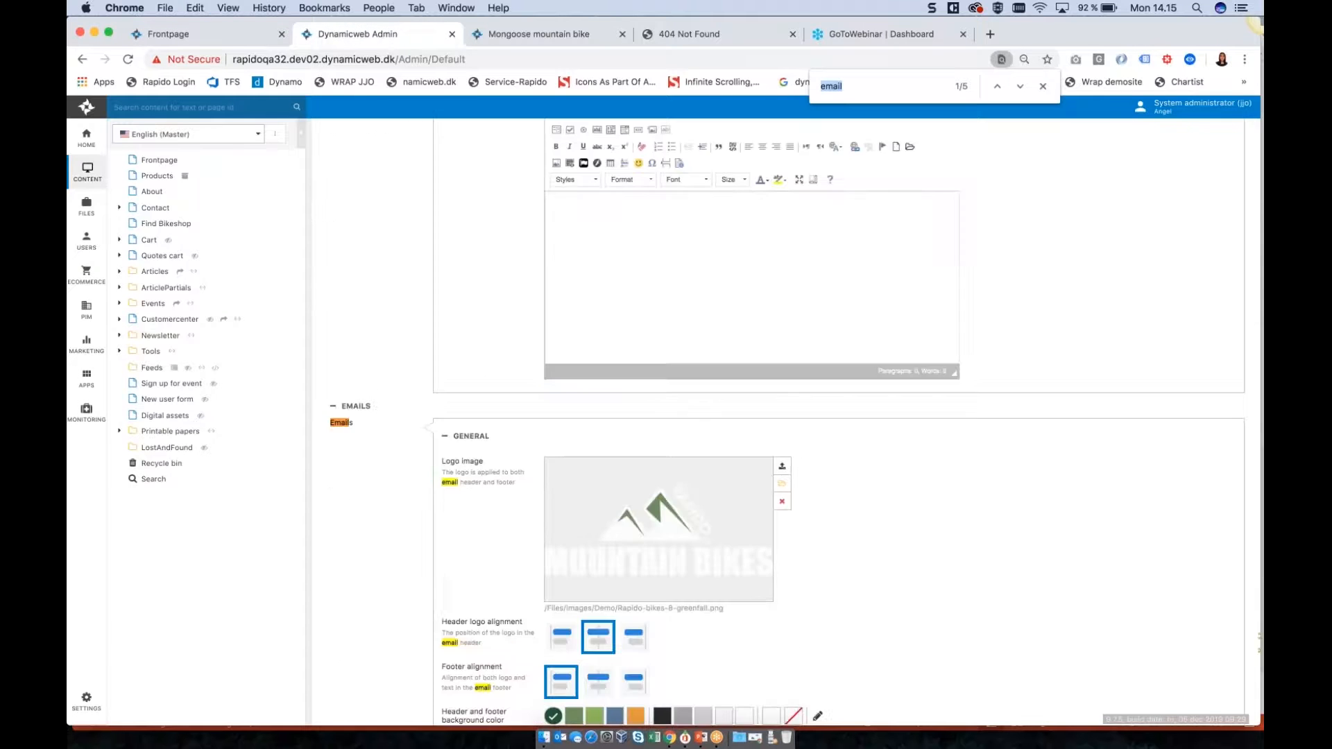
text(mo)
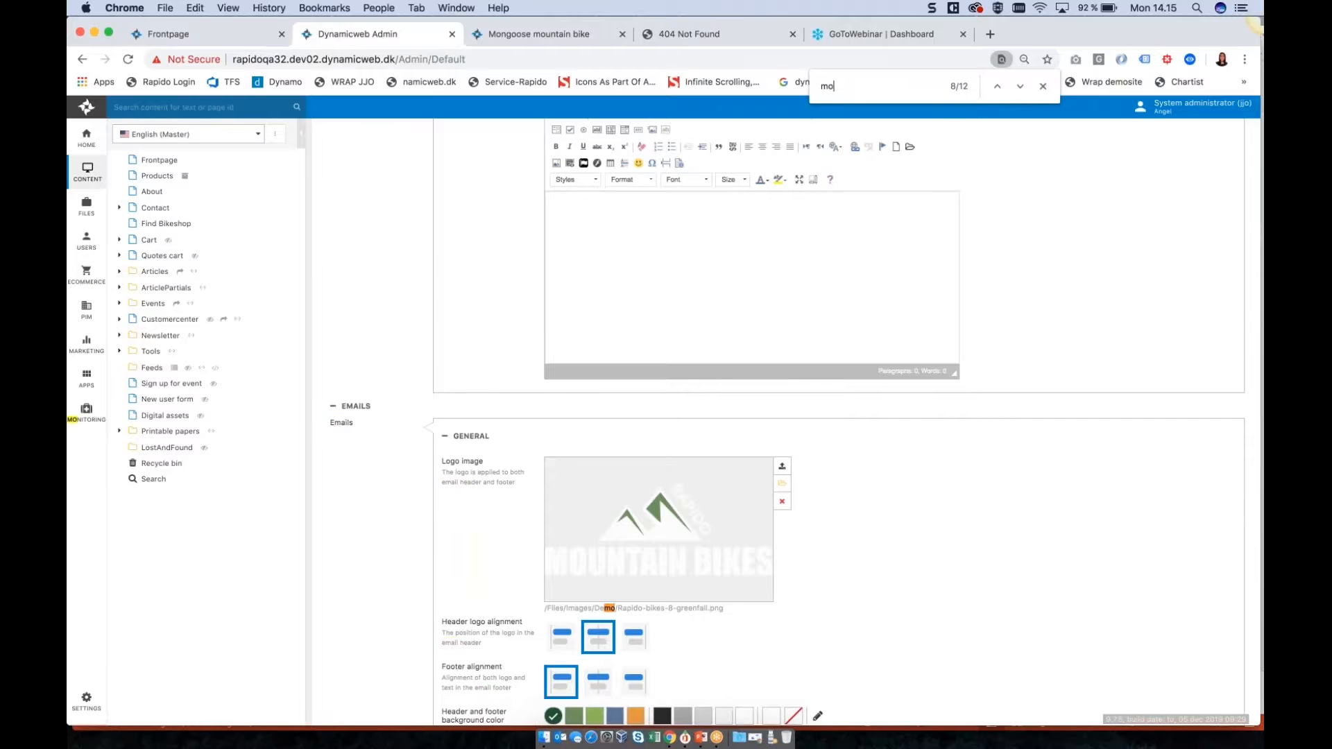
text(bile)
scroll(1133, 427, down, 3)
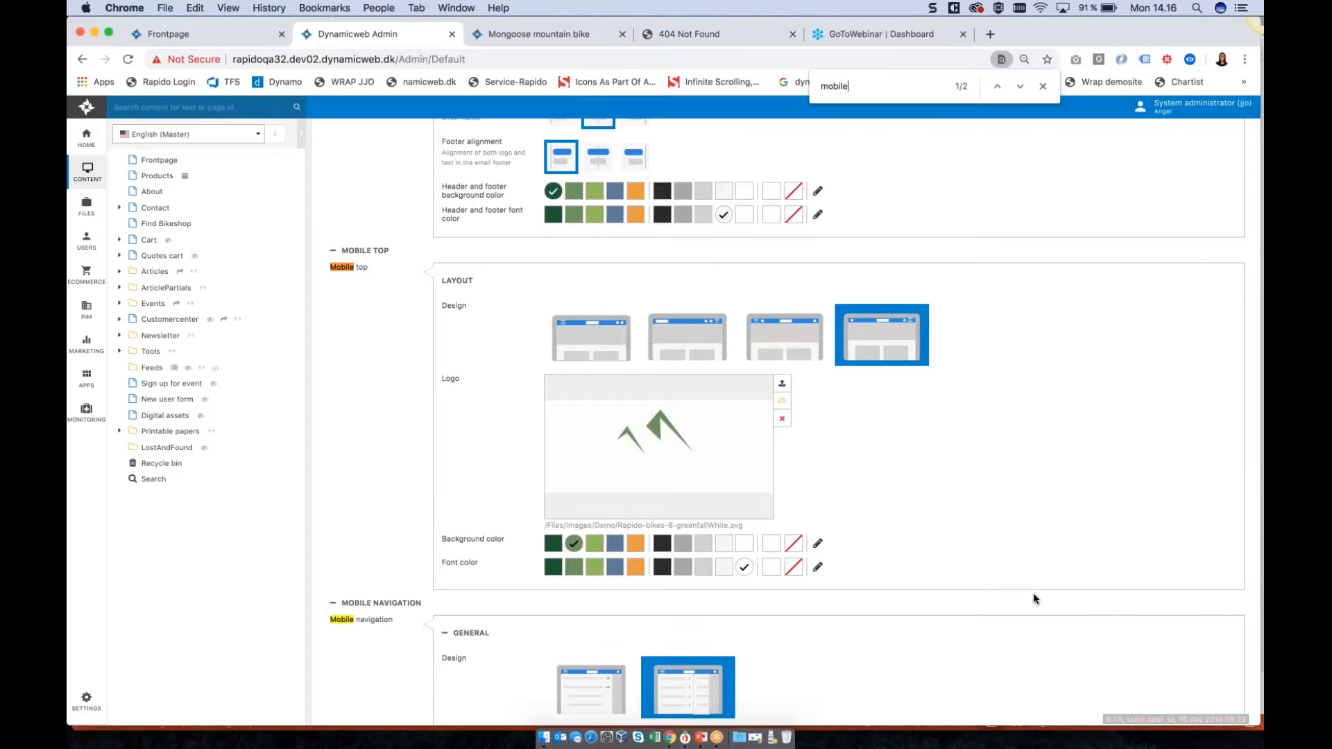
scroll(1034, 595, down, 3)
scroll(1034, 596, down, 3)
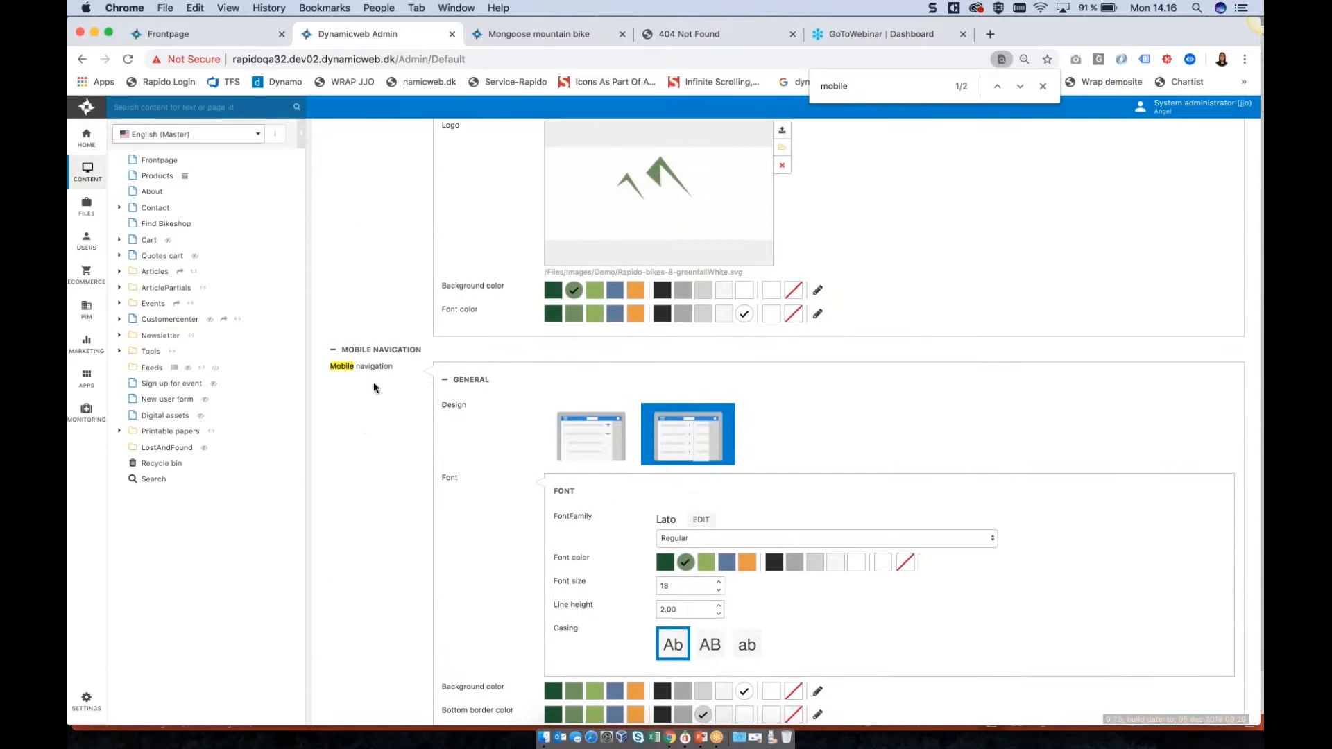
scroll(416, 444, down, 2)
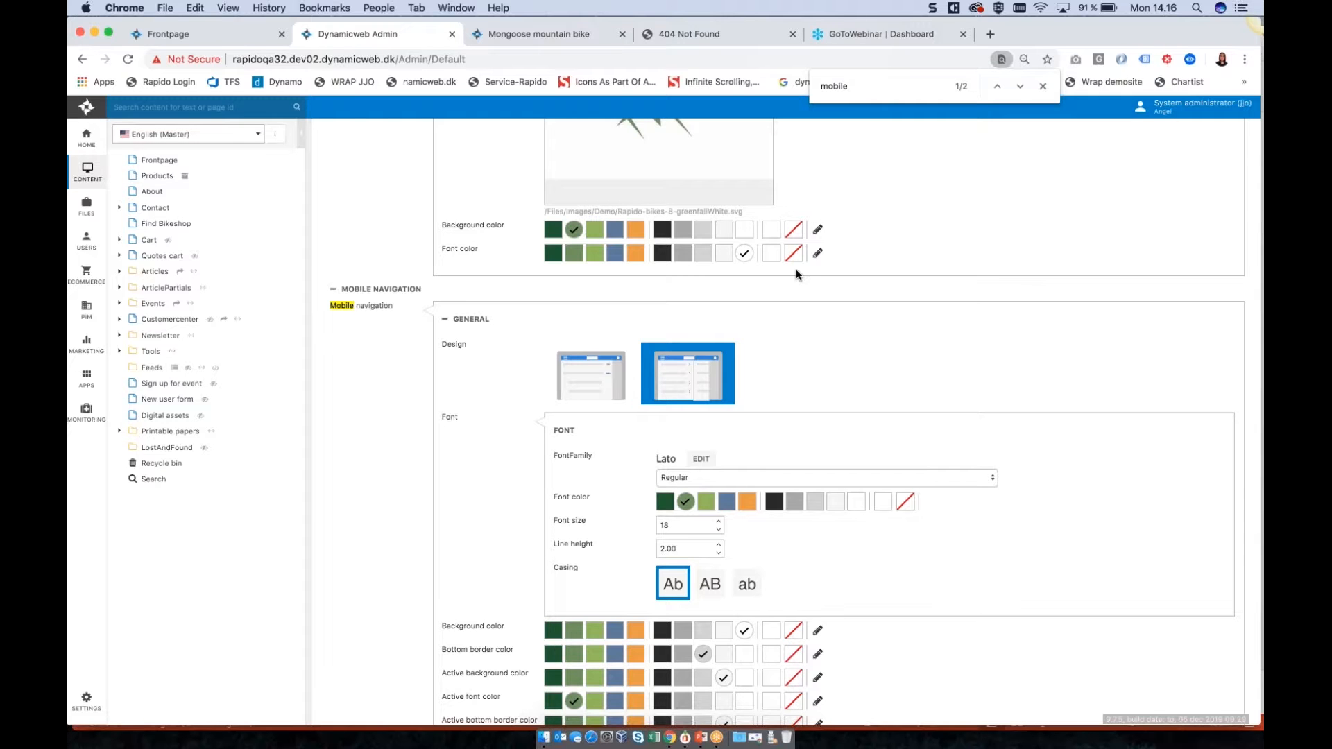
scroll(797, 269, up, 5)
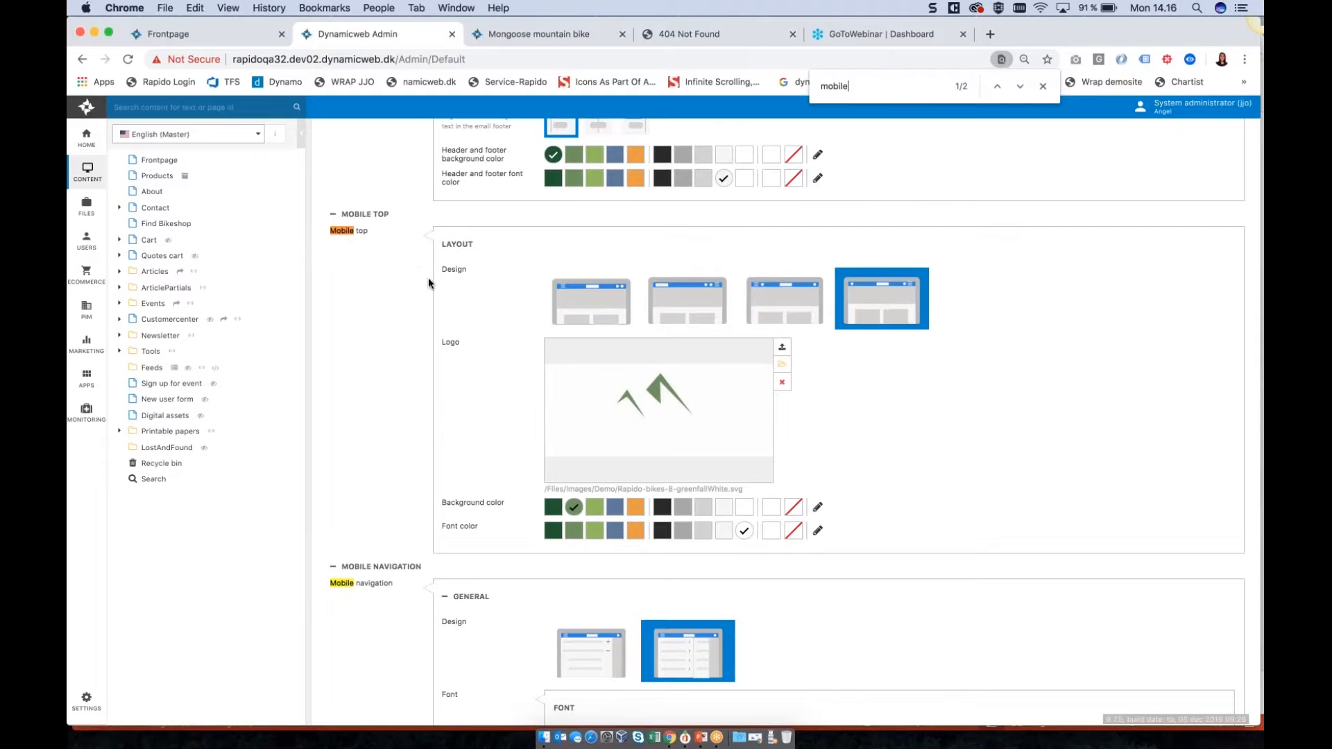
Step: Open and close the navigation menu in the storefront's mobile preview to examine the current mobile top layout
click(212, 34)
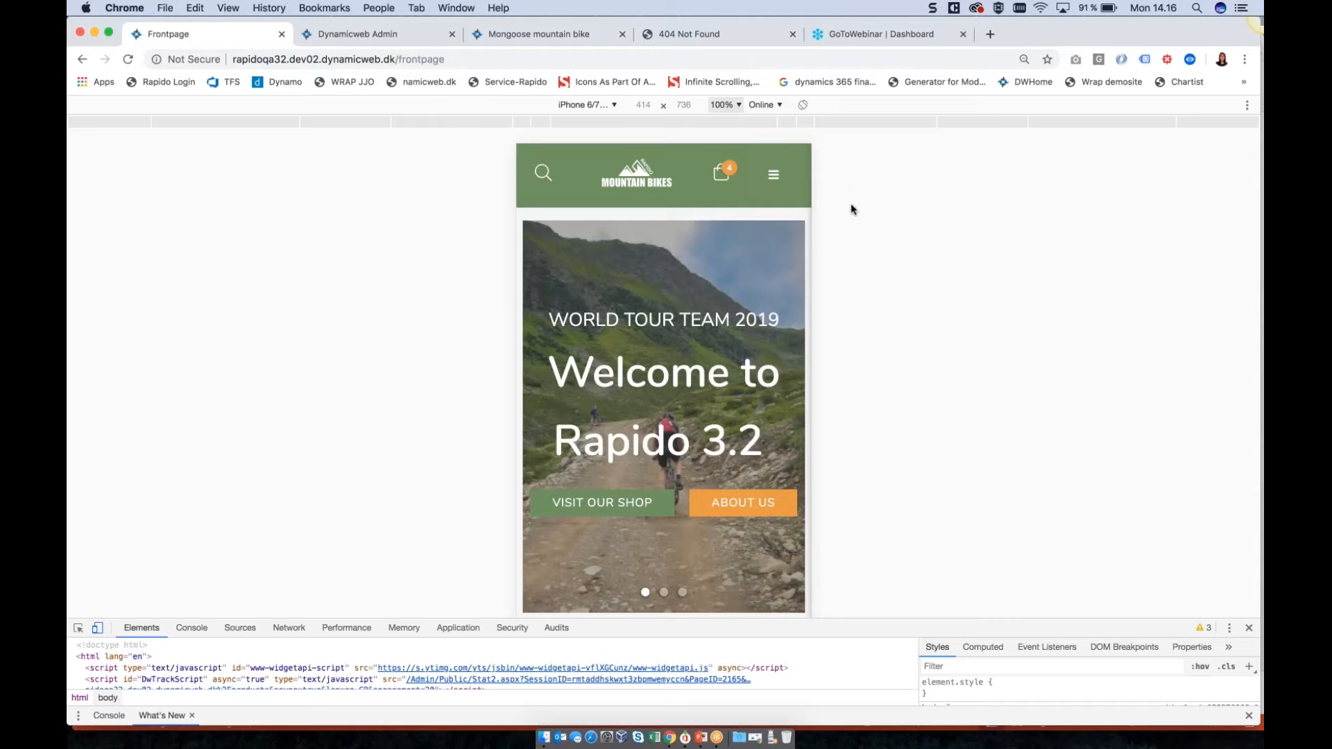
click(776, 173)
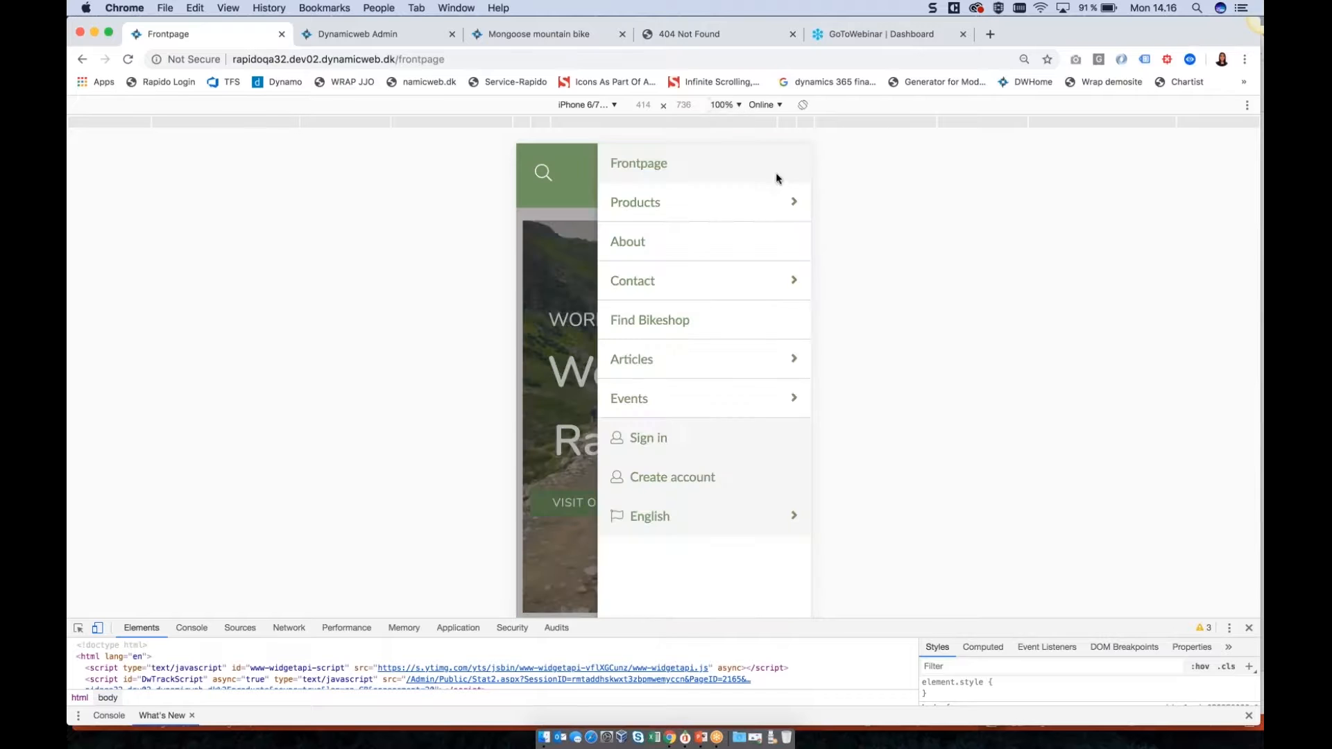
click(563, 272)
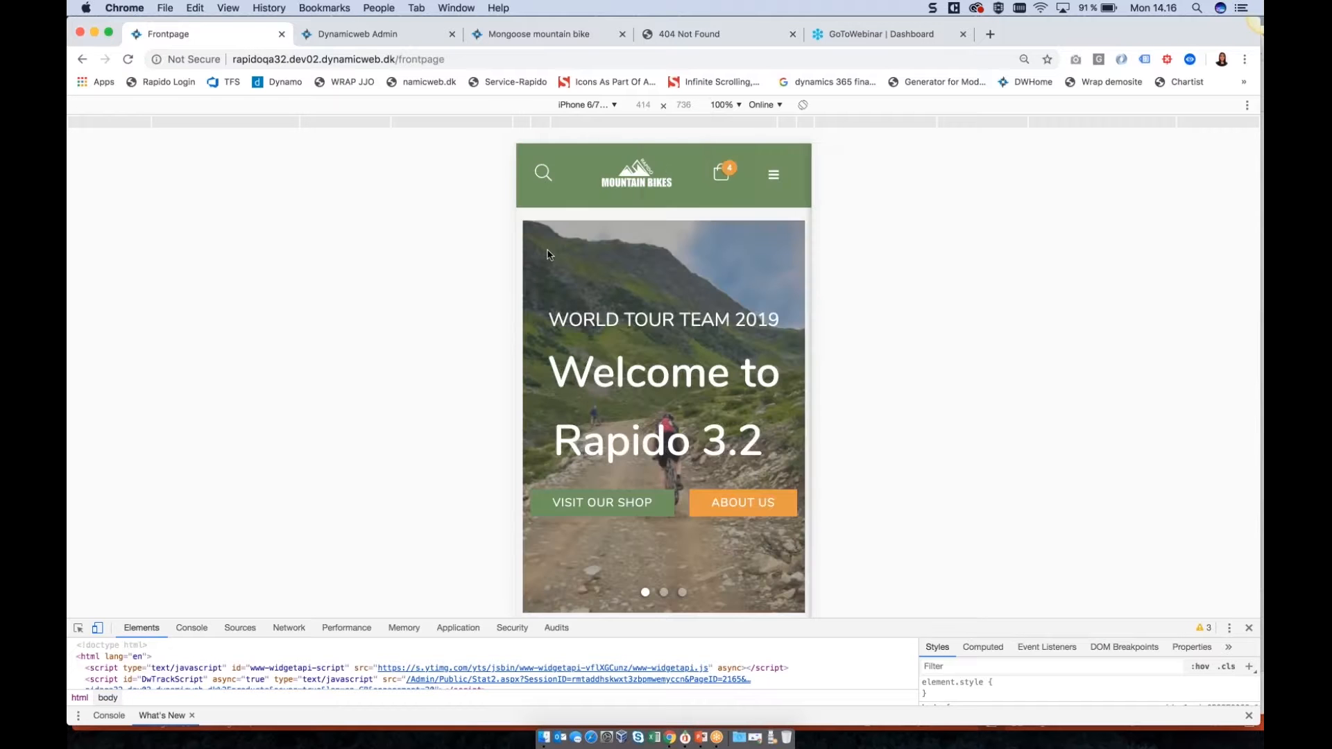
Step: Save the Mobile top with the first design, then open and close the navigation menu in the storefront's mobile preview
click(347, 40)
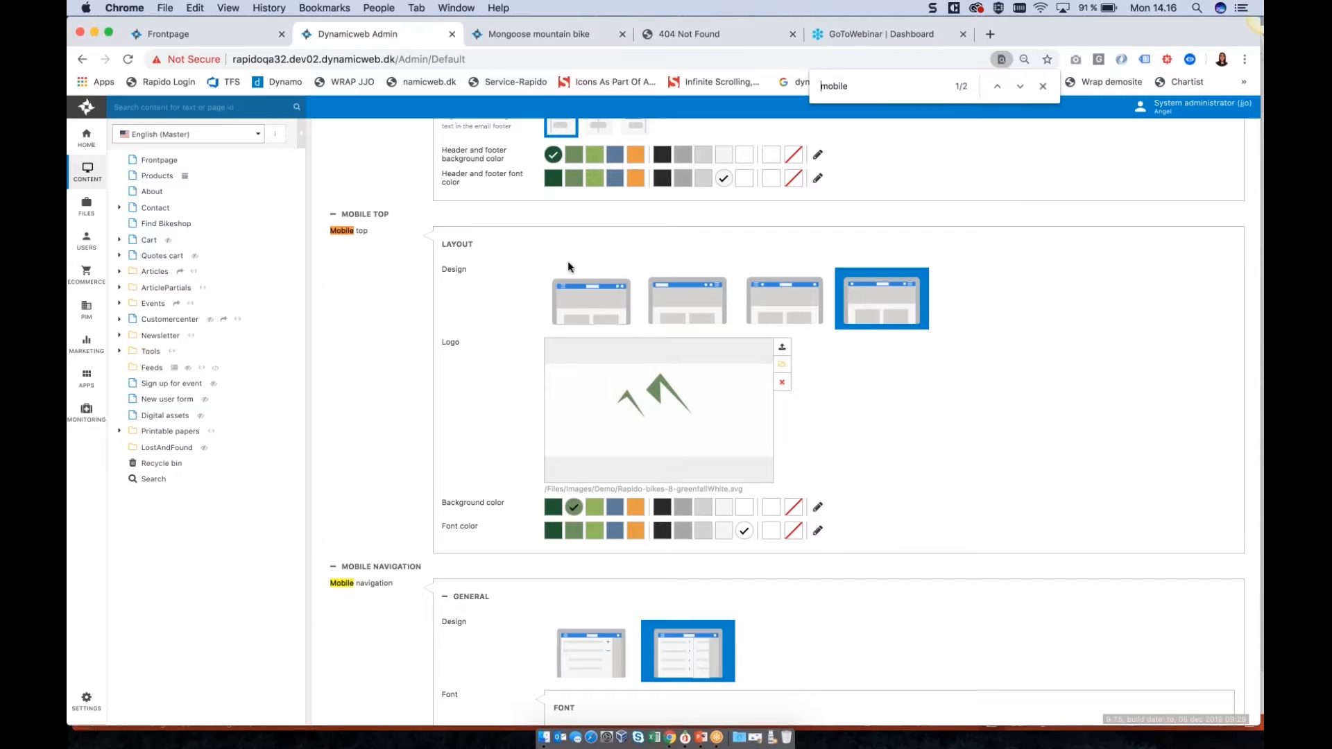
click(582, 300)
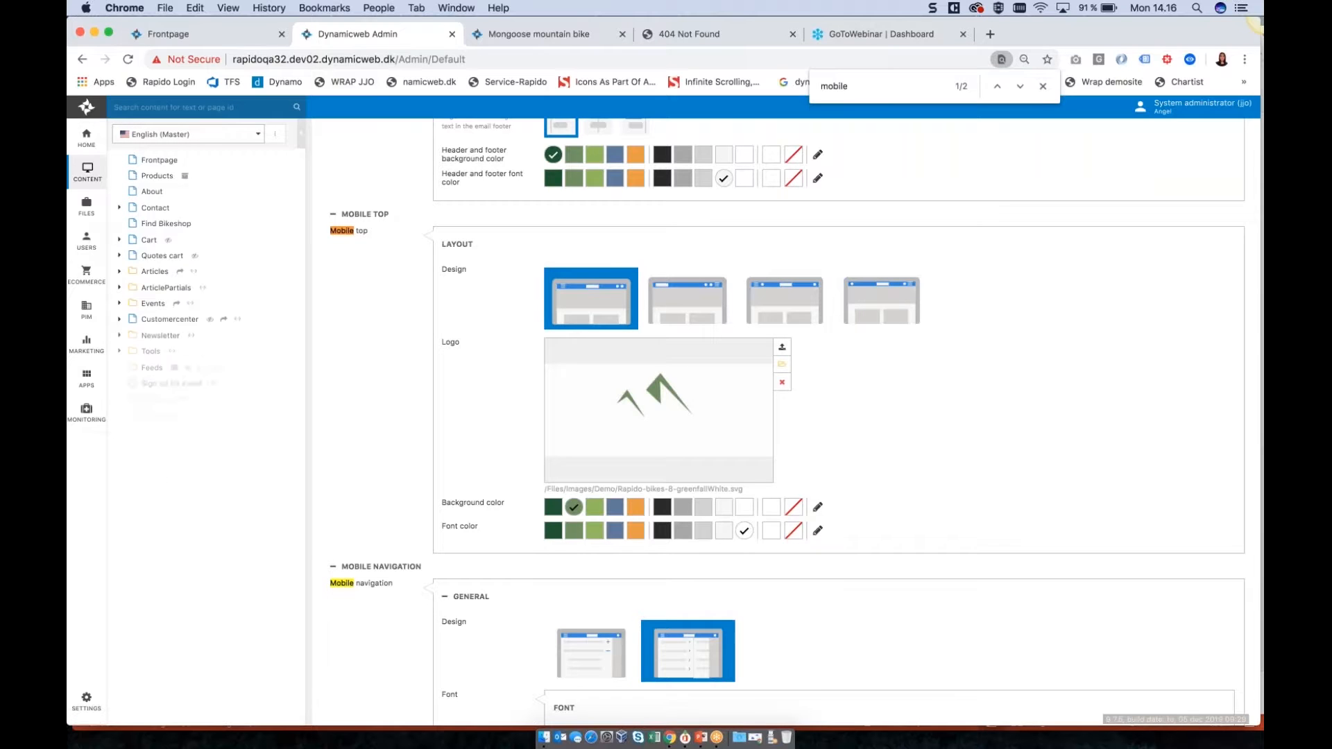
click(229, 33)
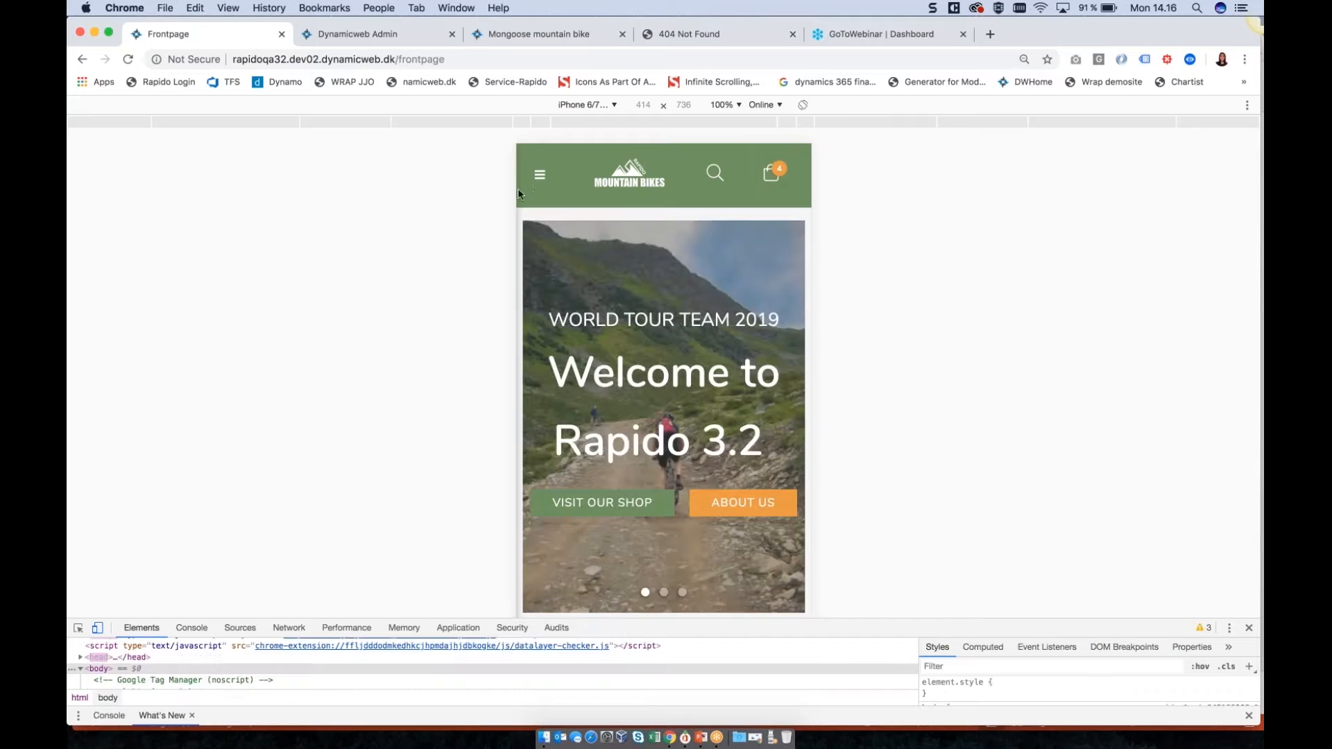
click(538, 178)
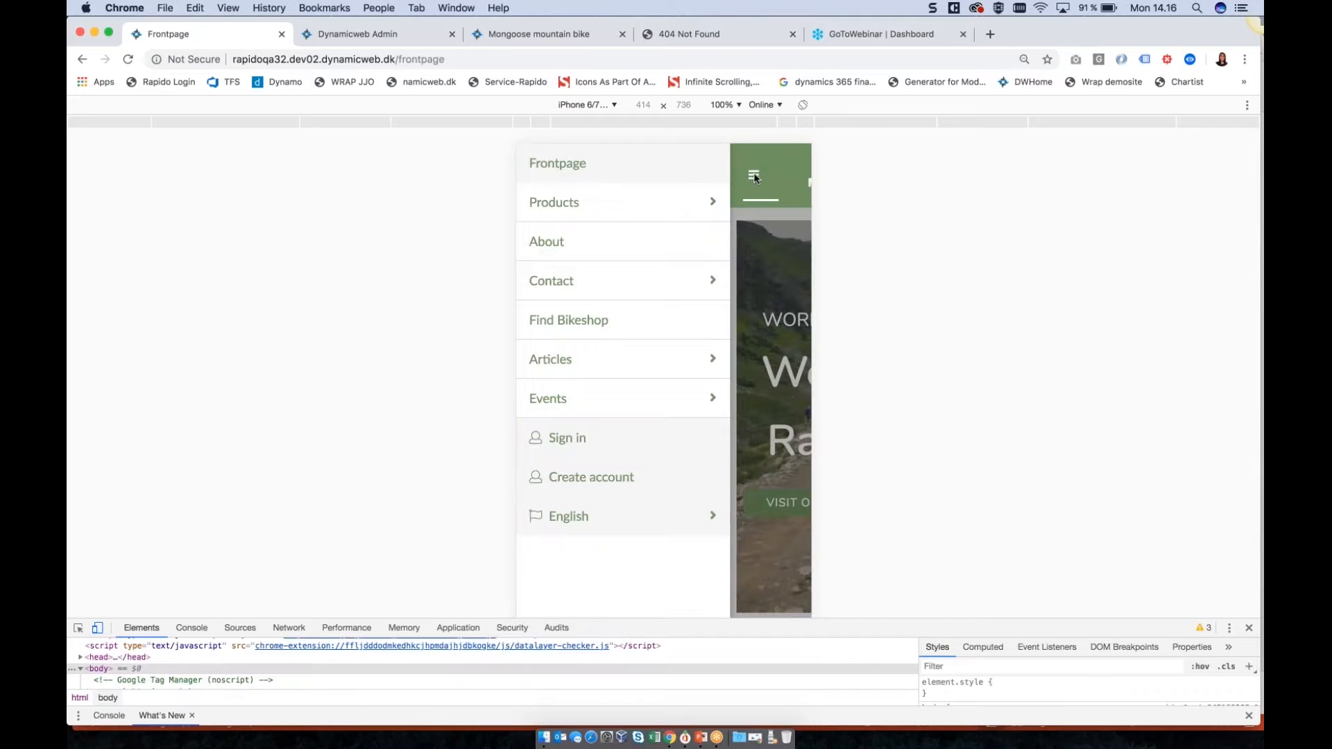
click(754, 172)
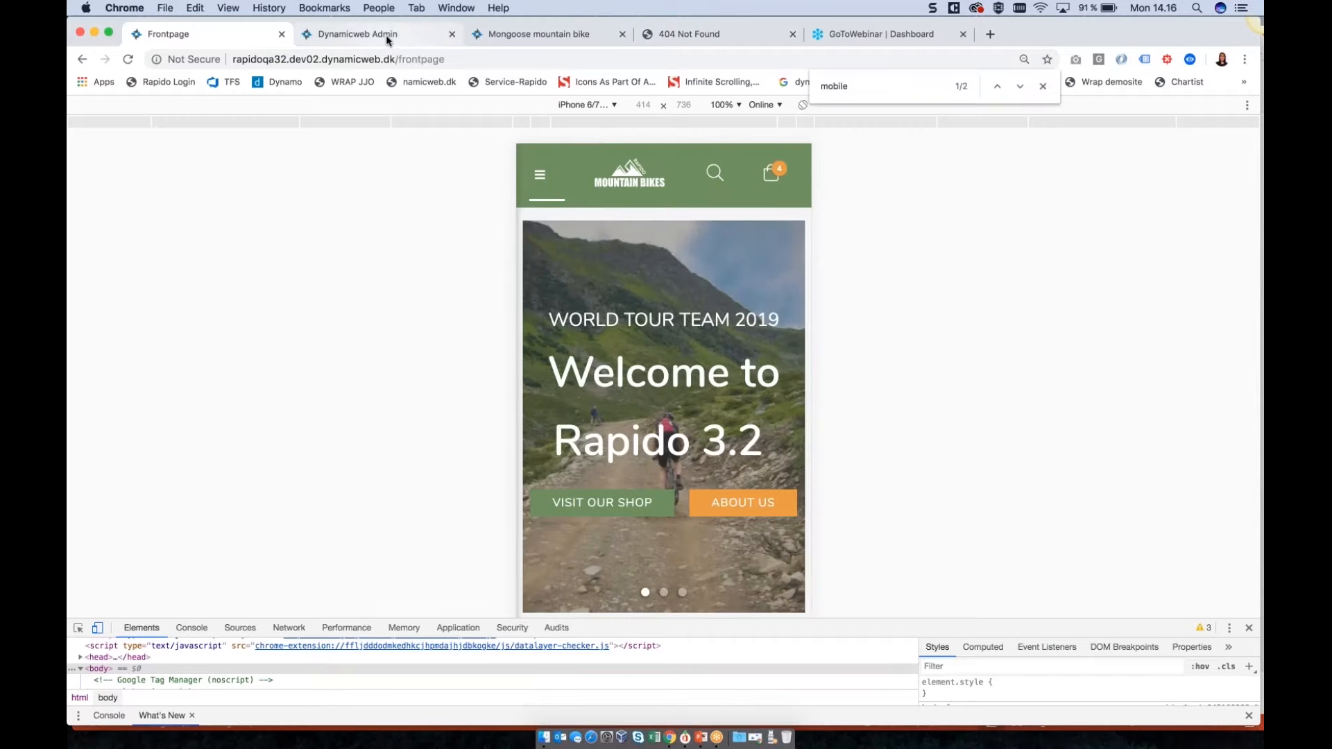
Step: Set the Mobile top background color to dark green, save the settings and reload the storefront's mobile preview
click(387, 41)
click(553, 507)
click(922, 422)
key(super+s)
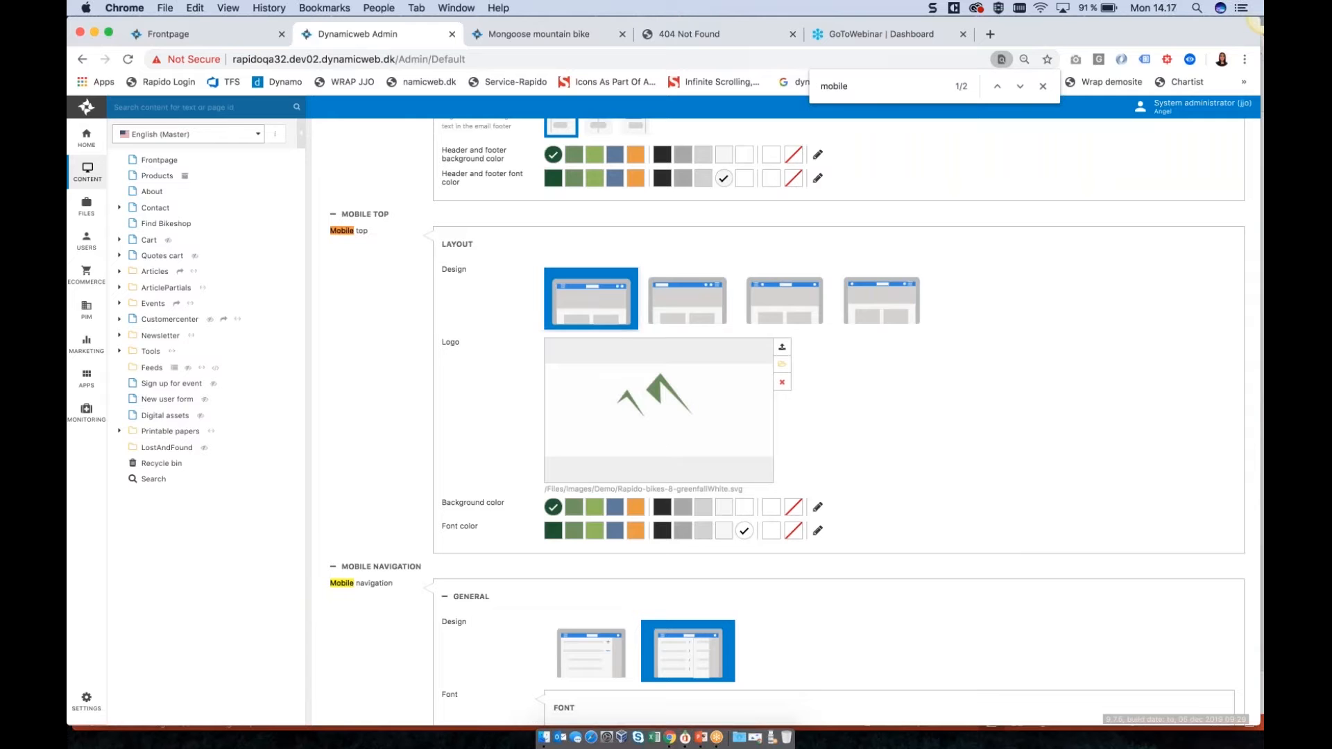
click(224, 40)
click(129, 61)
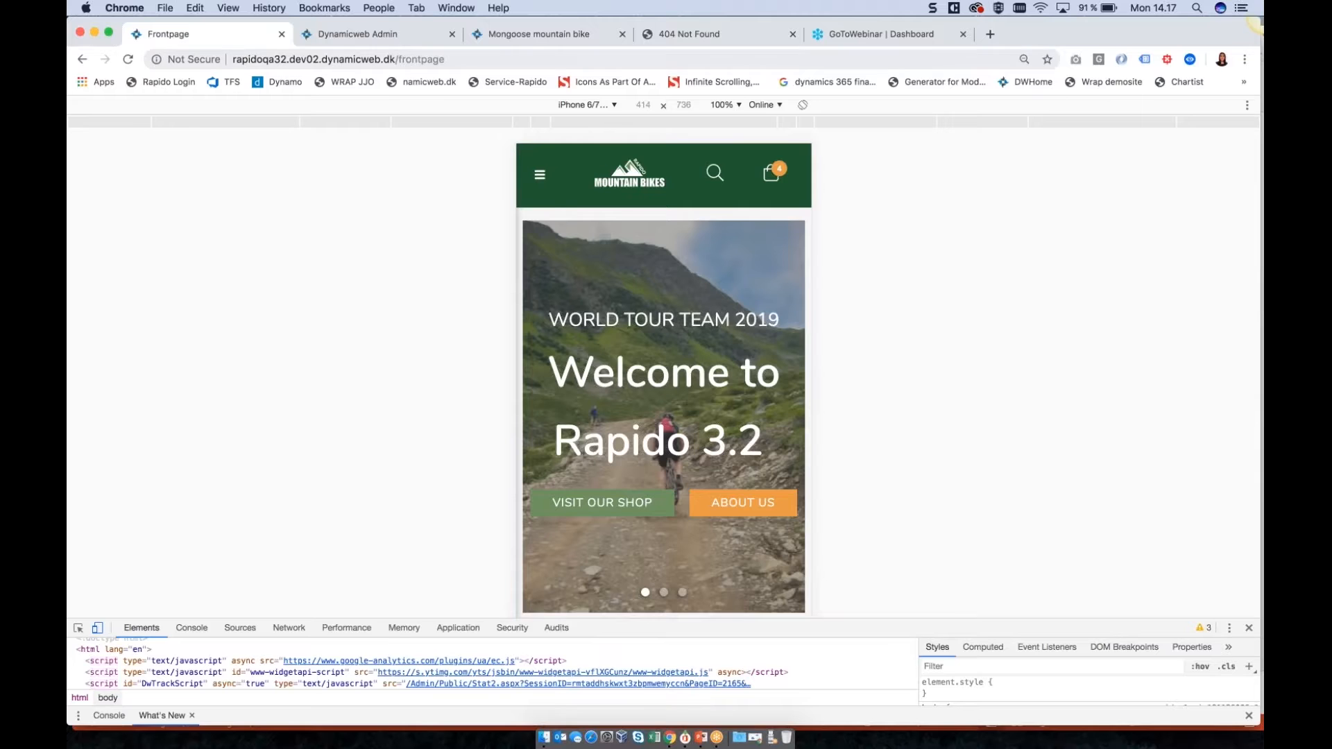
Step: Set the Mobile top font color to orange, save the settings and check the storefront's mobile preview
key(super+f)
click(341, 40)
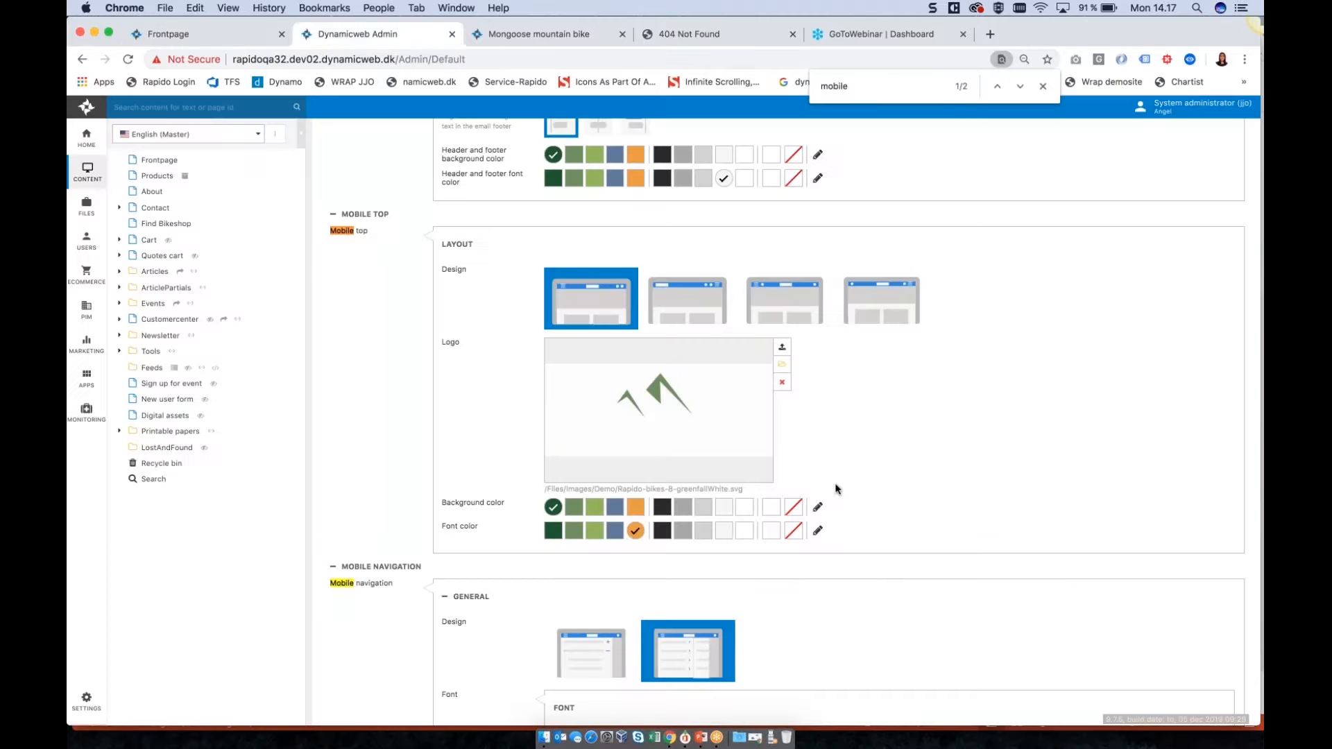
key(super+s)
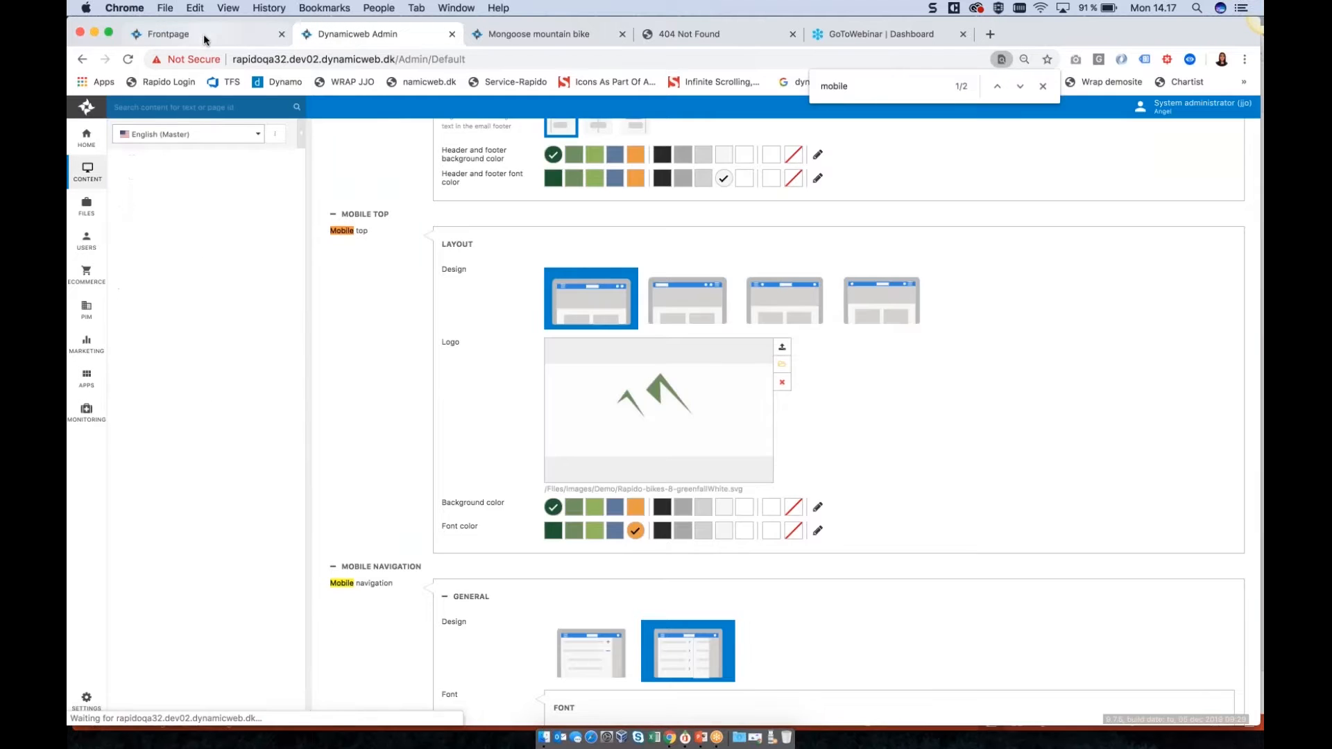
click(204, 38)
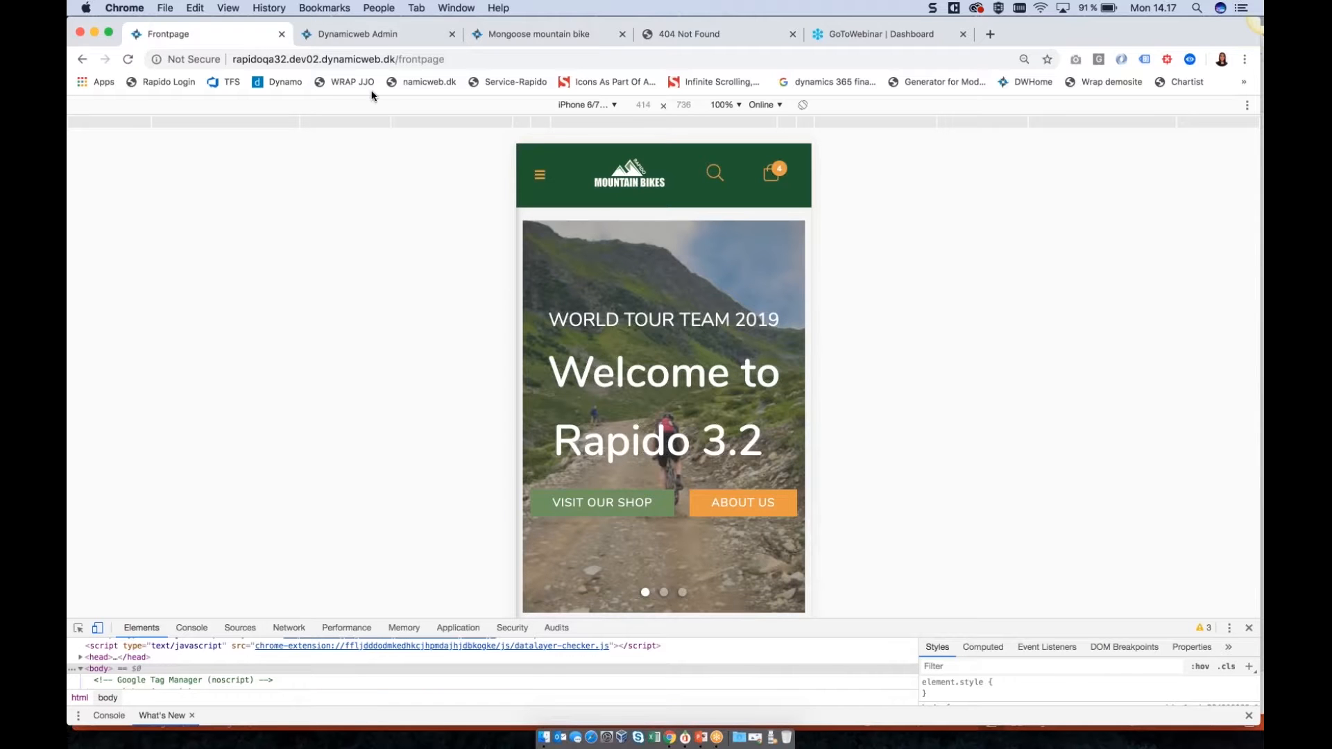
Step: Examine the Mobile navigation settings, then open the navigation menu in the storefront's mobile preview
click(338, 35)
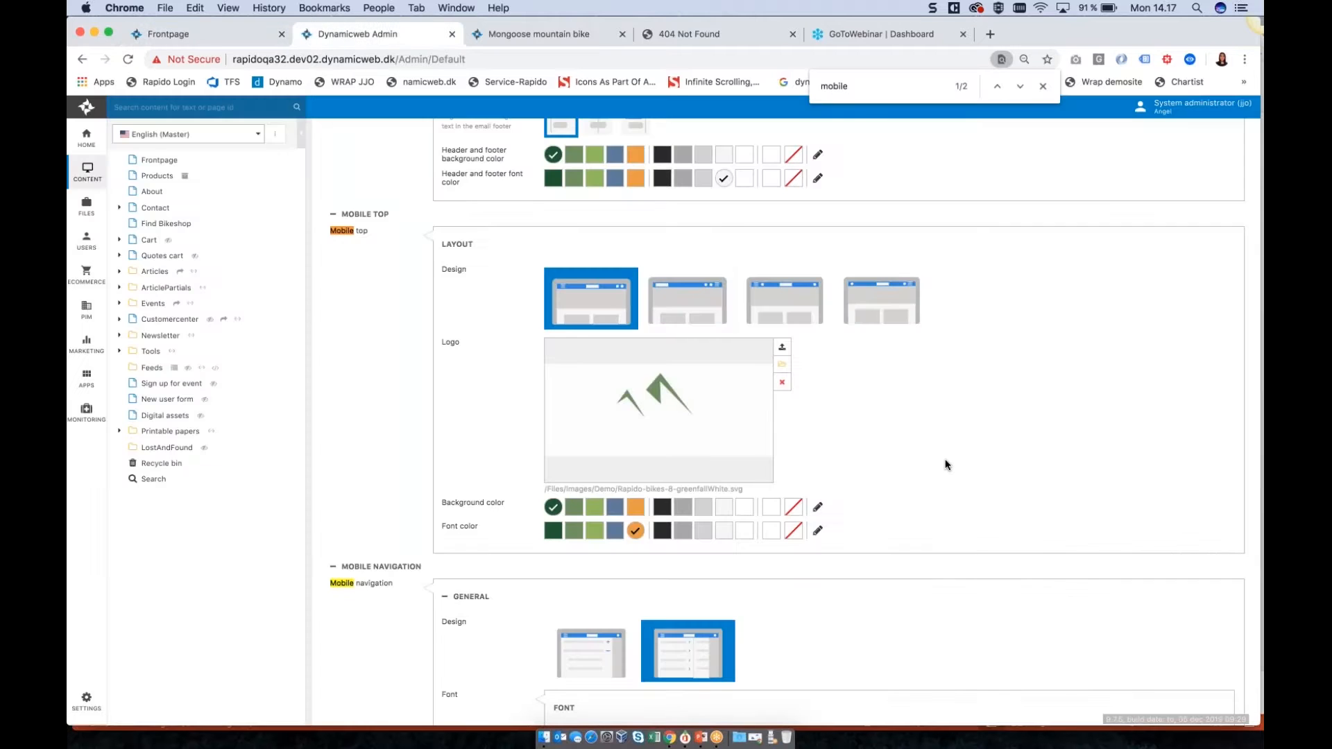
scroll(948, 464, down, 5)
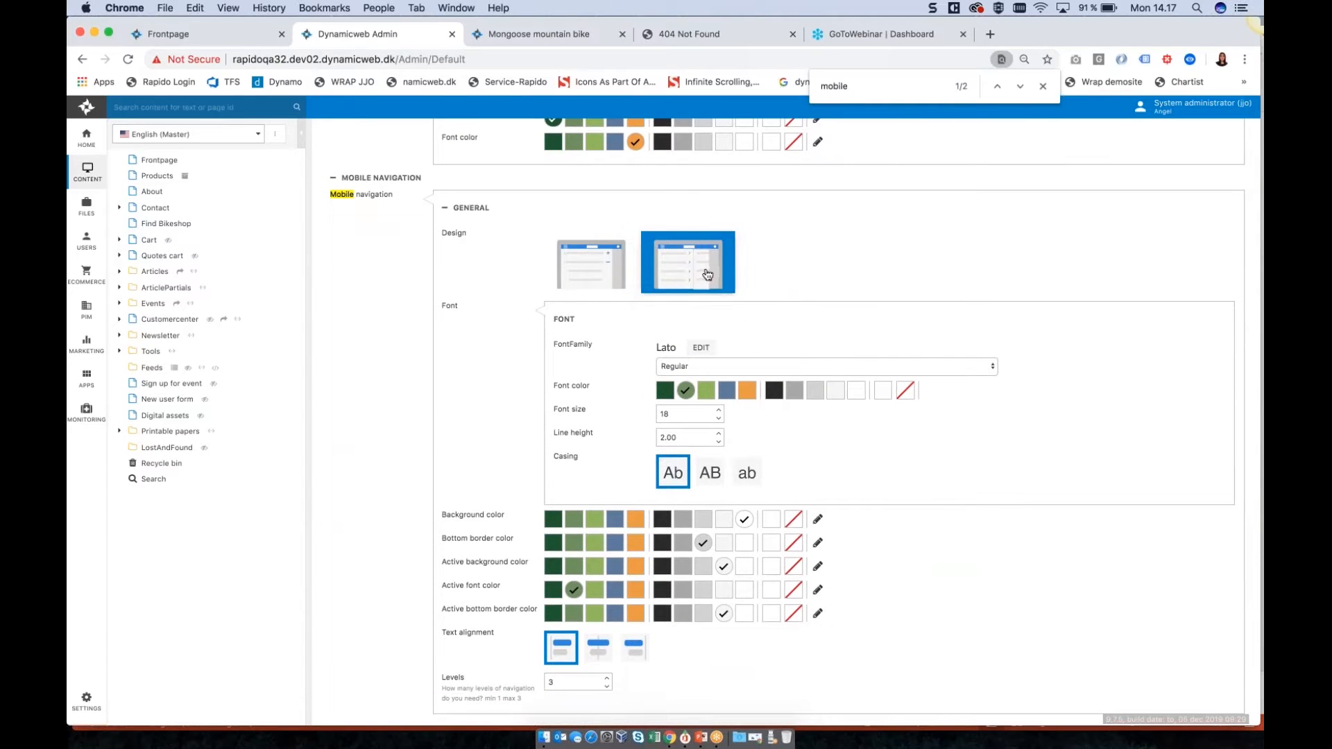
click(193, 35)
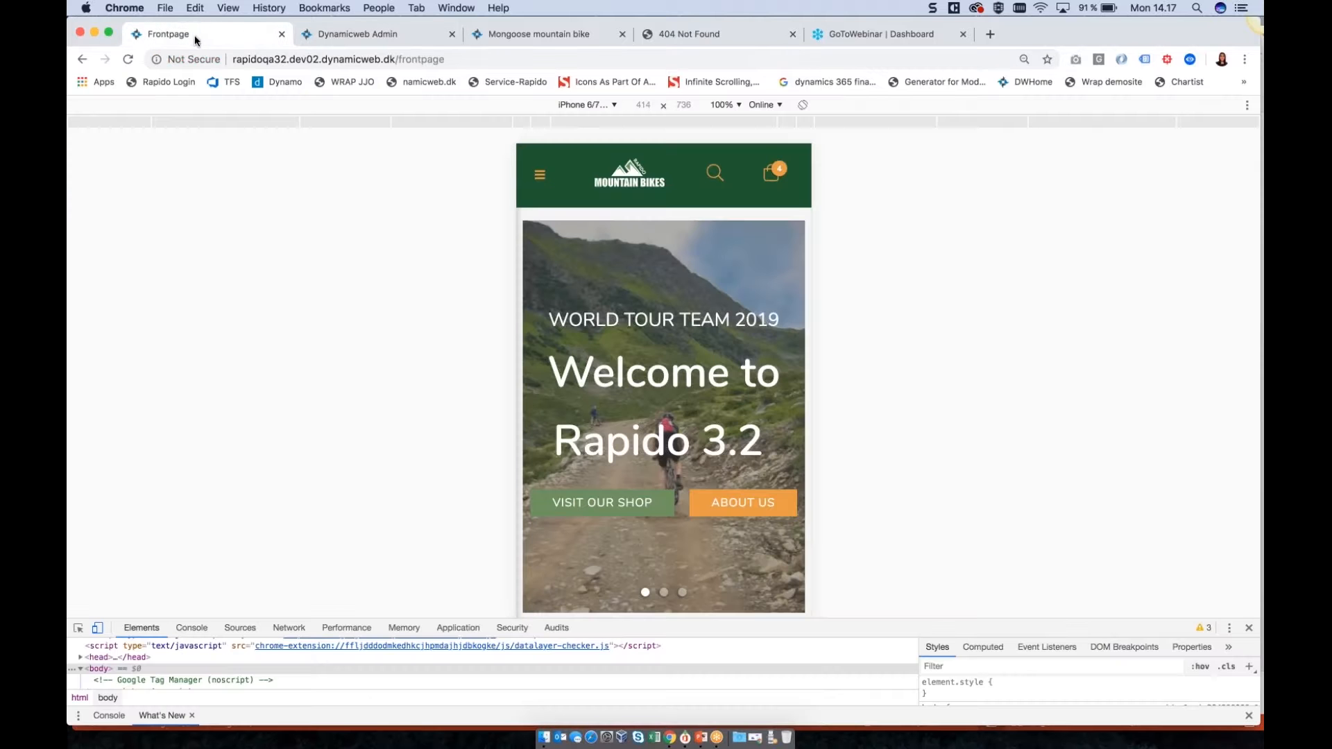
click(540, 176)
click(544, 172)
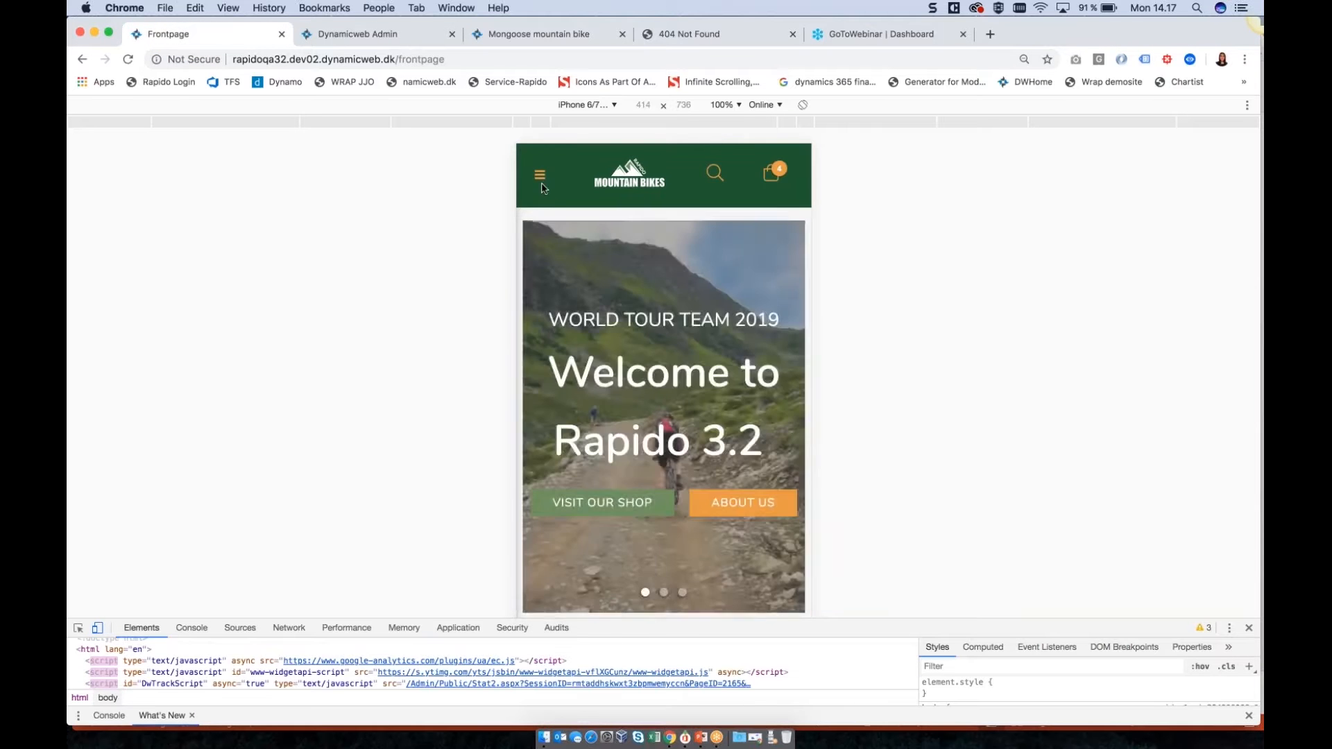
click(541, 182)
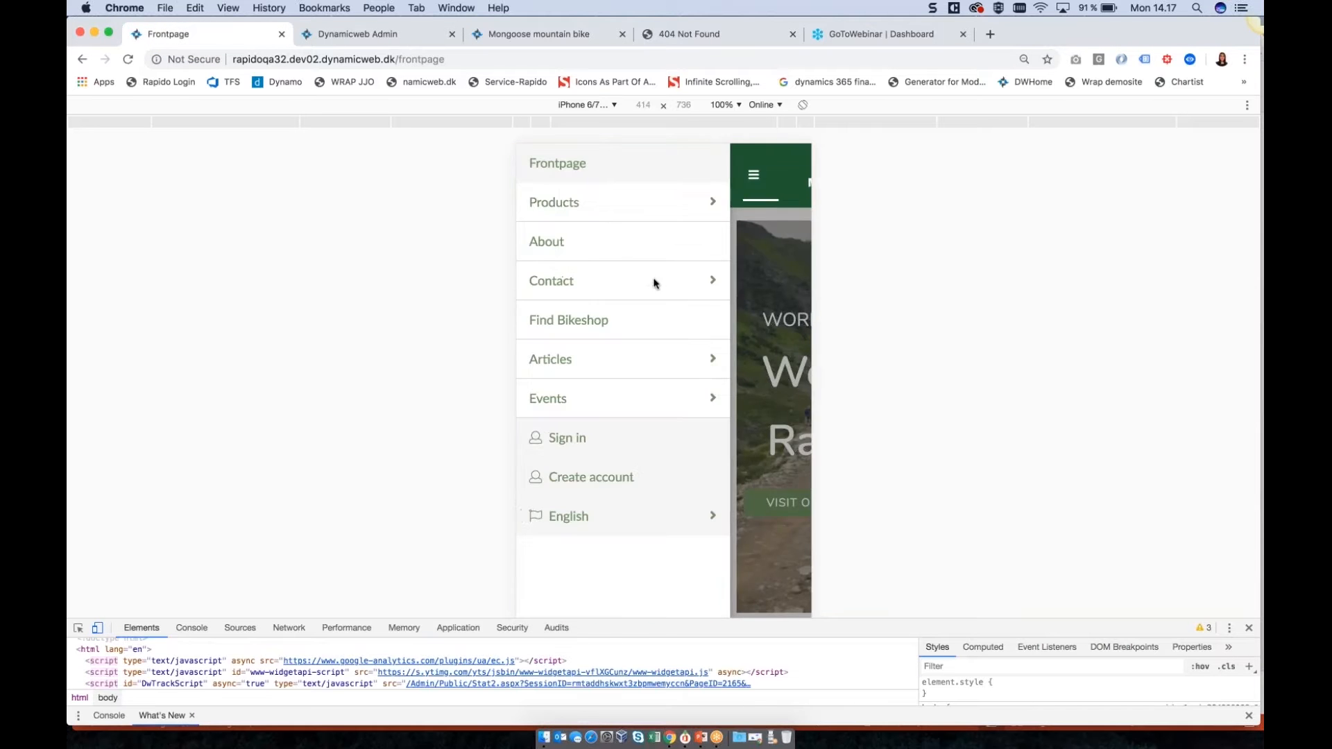
Step: Browse the Products, Bikes and Contact submenus of the mobile navigation menu and return to its first level
click(702, 204)
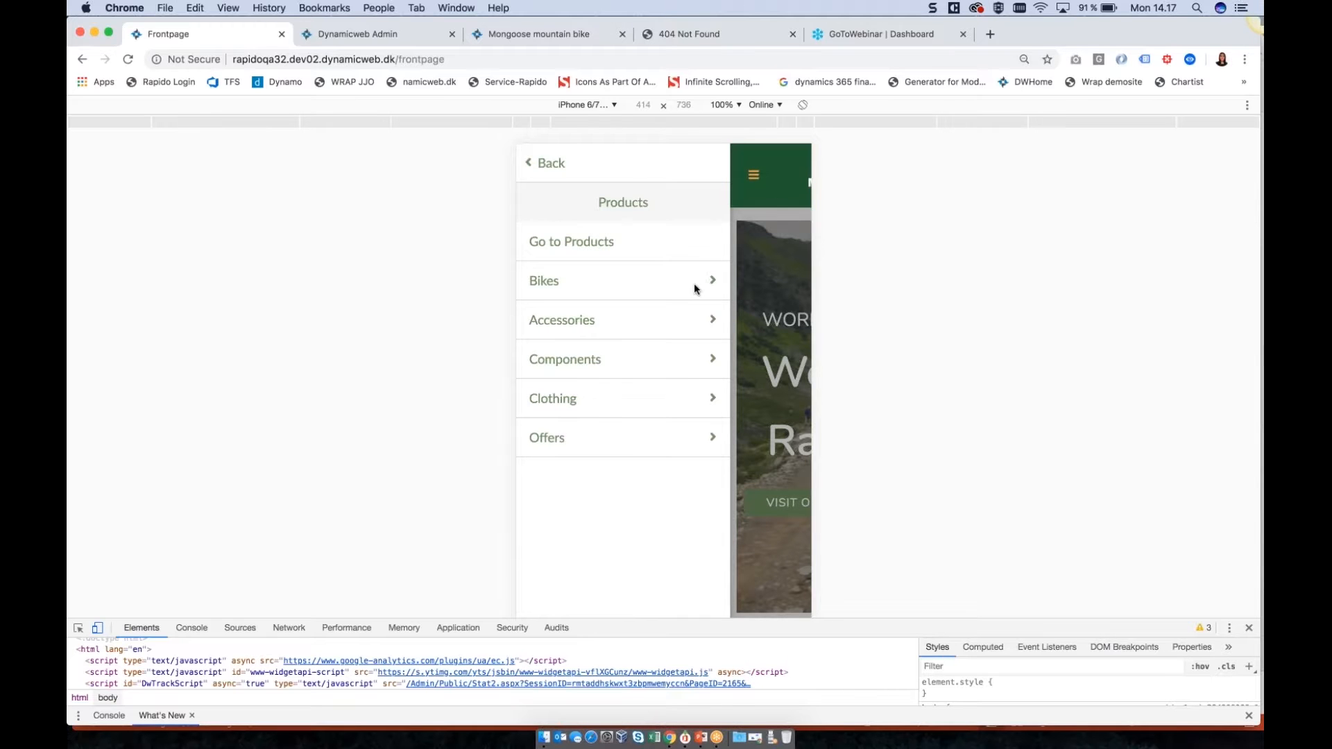
click(696, 289)
click(541, 161)
click(544, 163)
click(705, 285)
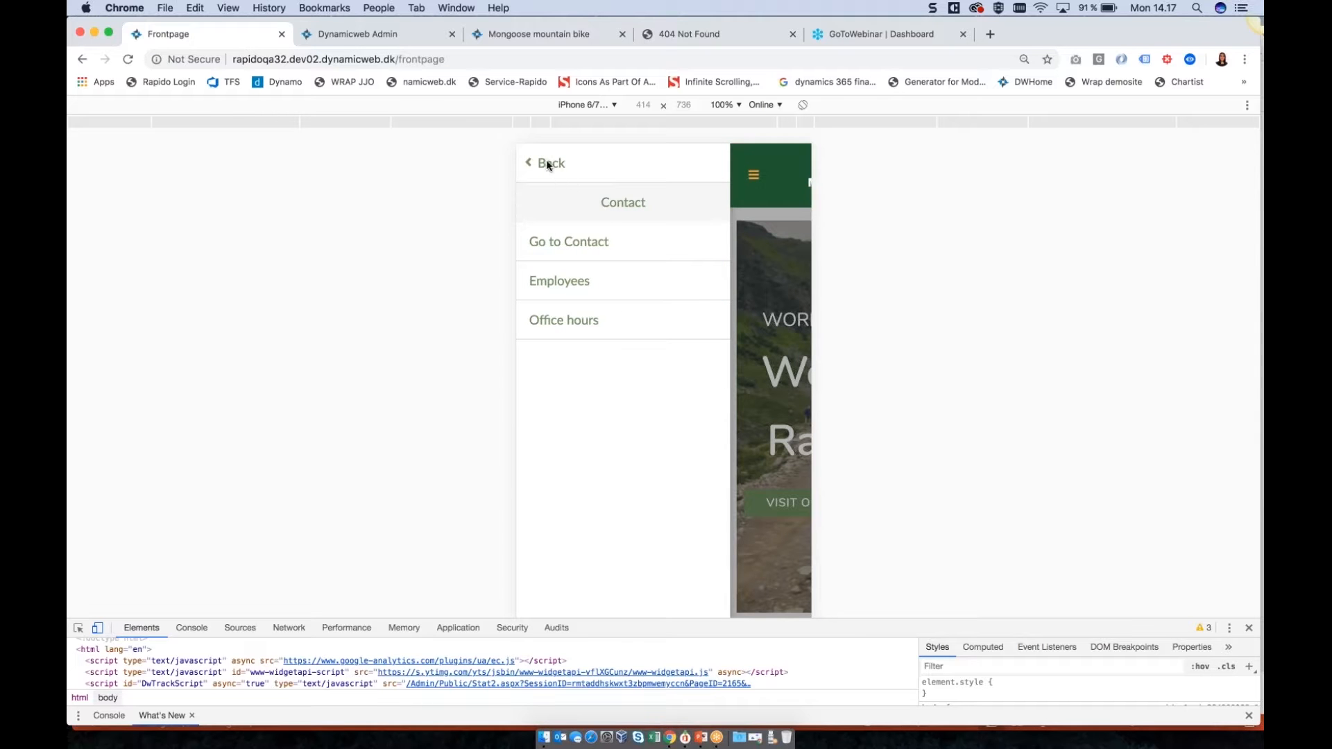
click(549, 164)
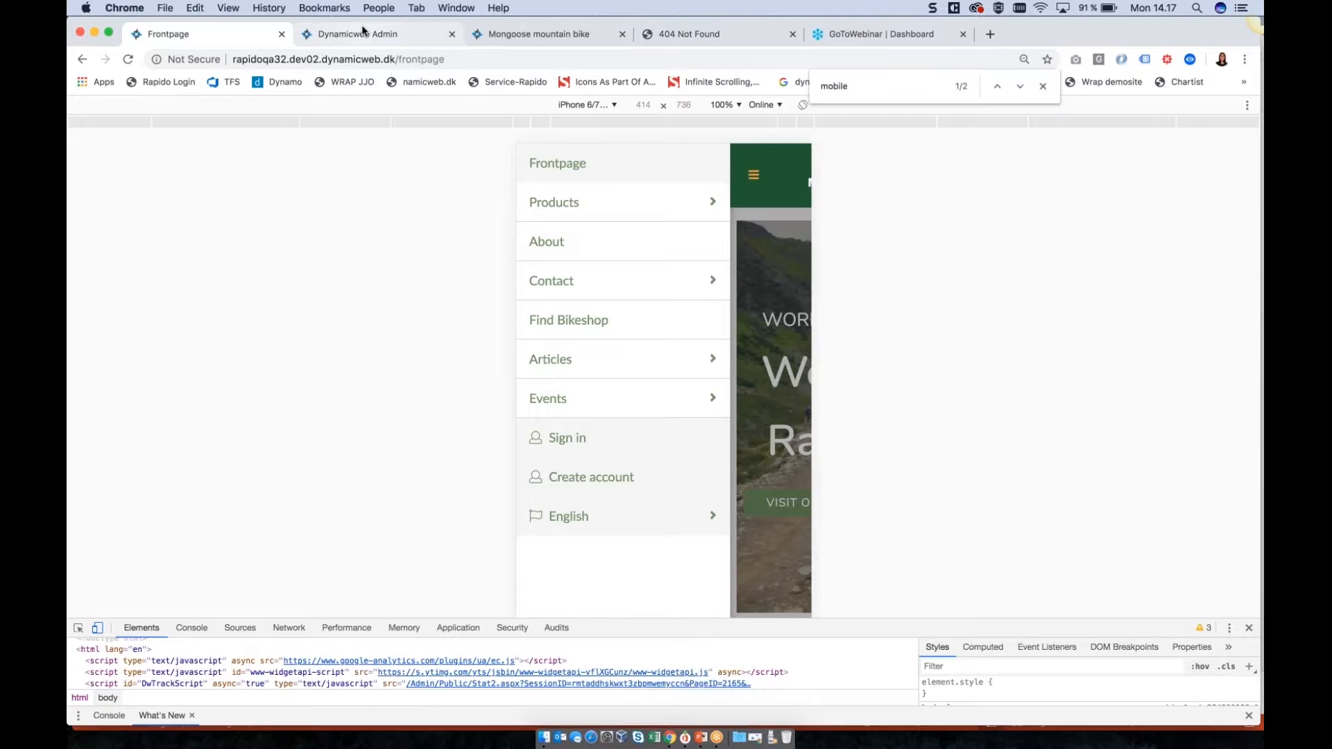
Step: Set the Mobile navigation design to the first option, save the settings and reload the storefront's mobile preview
click(362, 31)
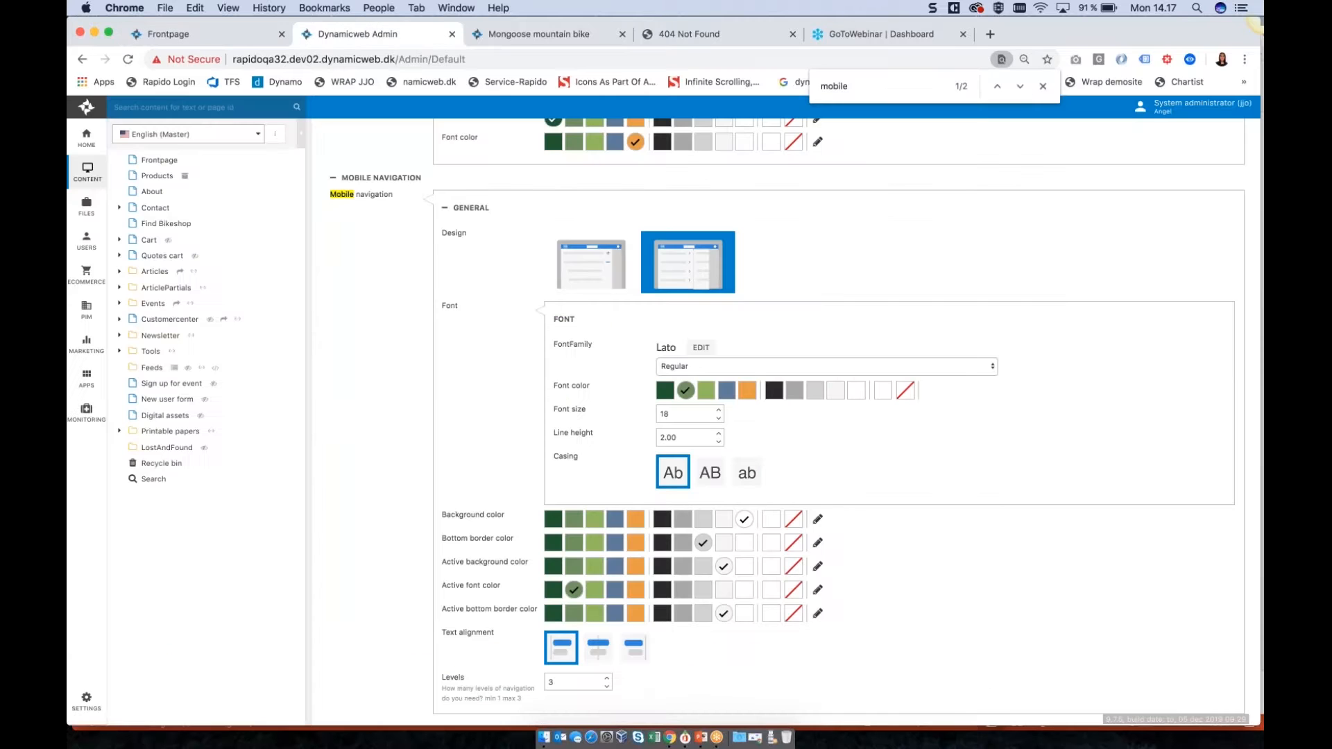
click(603, 264)
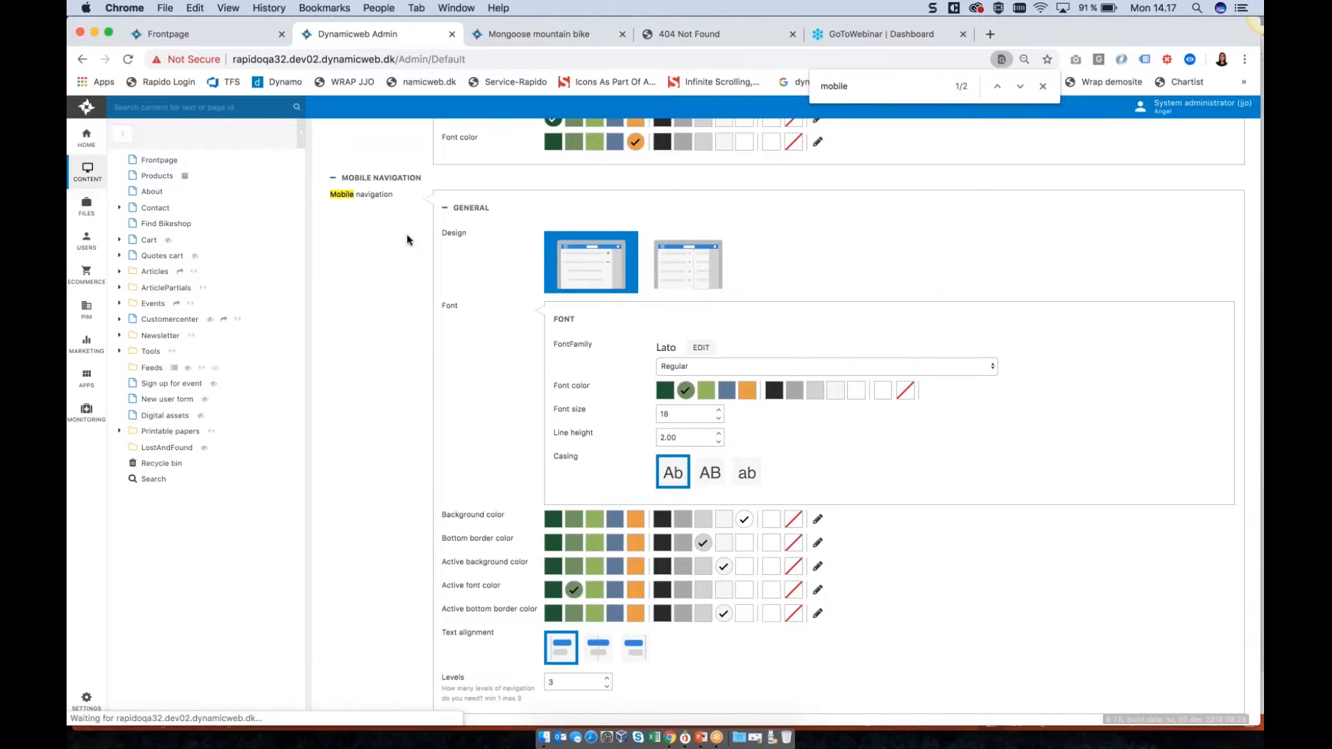
click(244, 39)
click(129, 59)
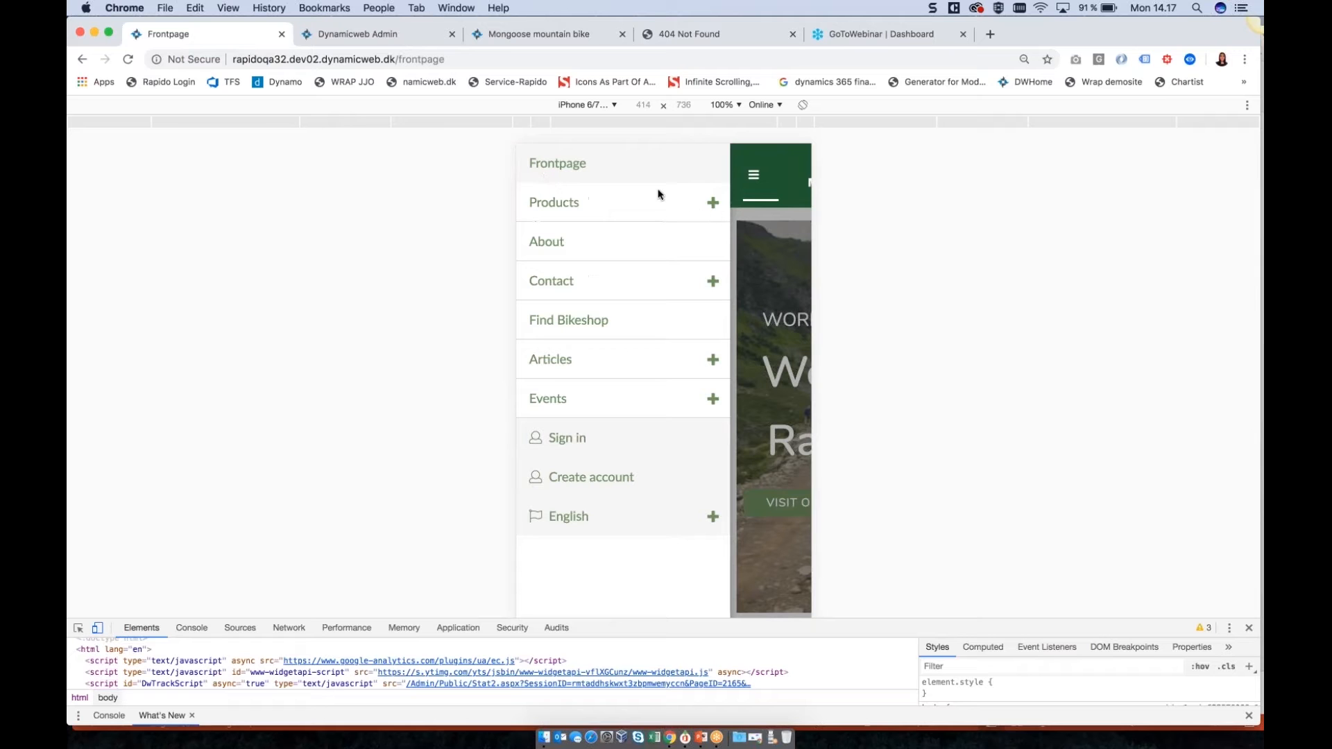
Step: Expand and collapse the Products, Bikes and Contact entries in the mobile navigation menu to examine the new design
click(713, 204)
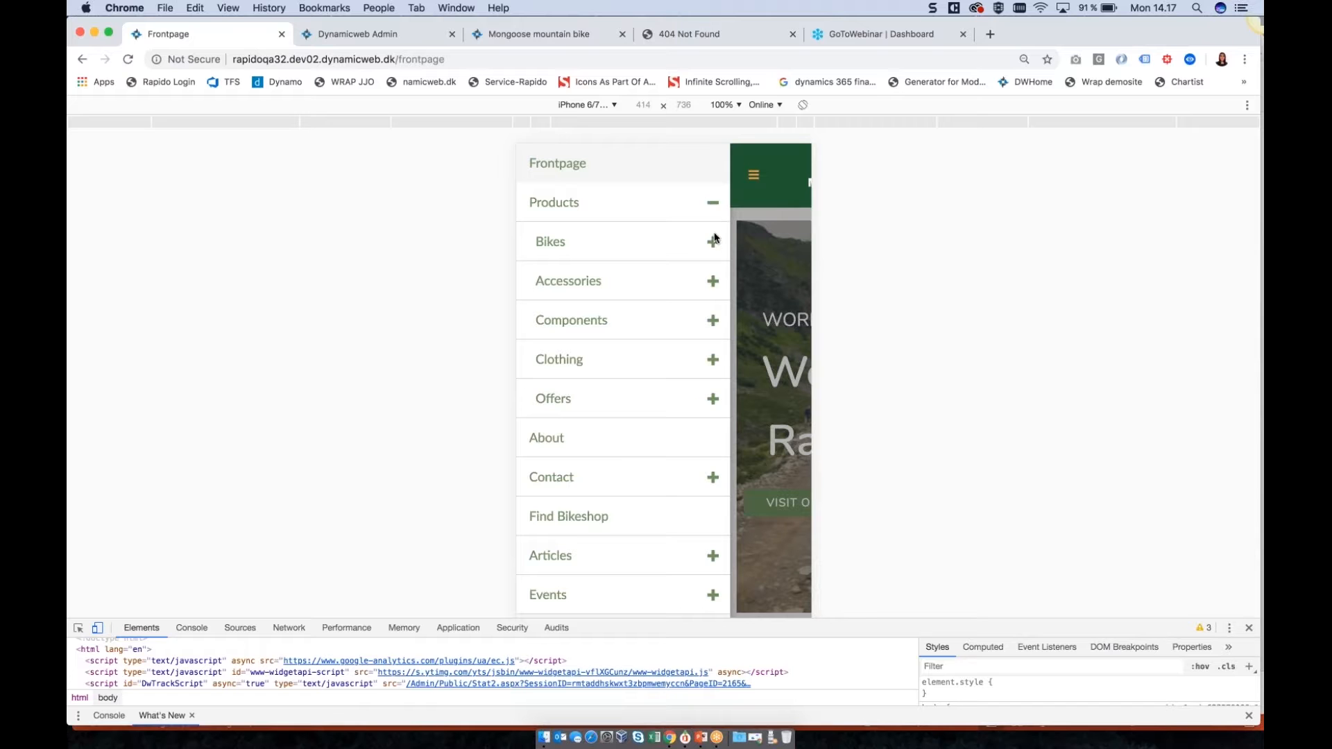
click(712, 242)
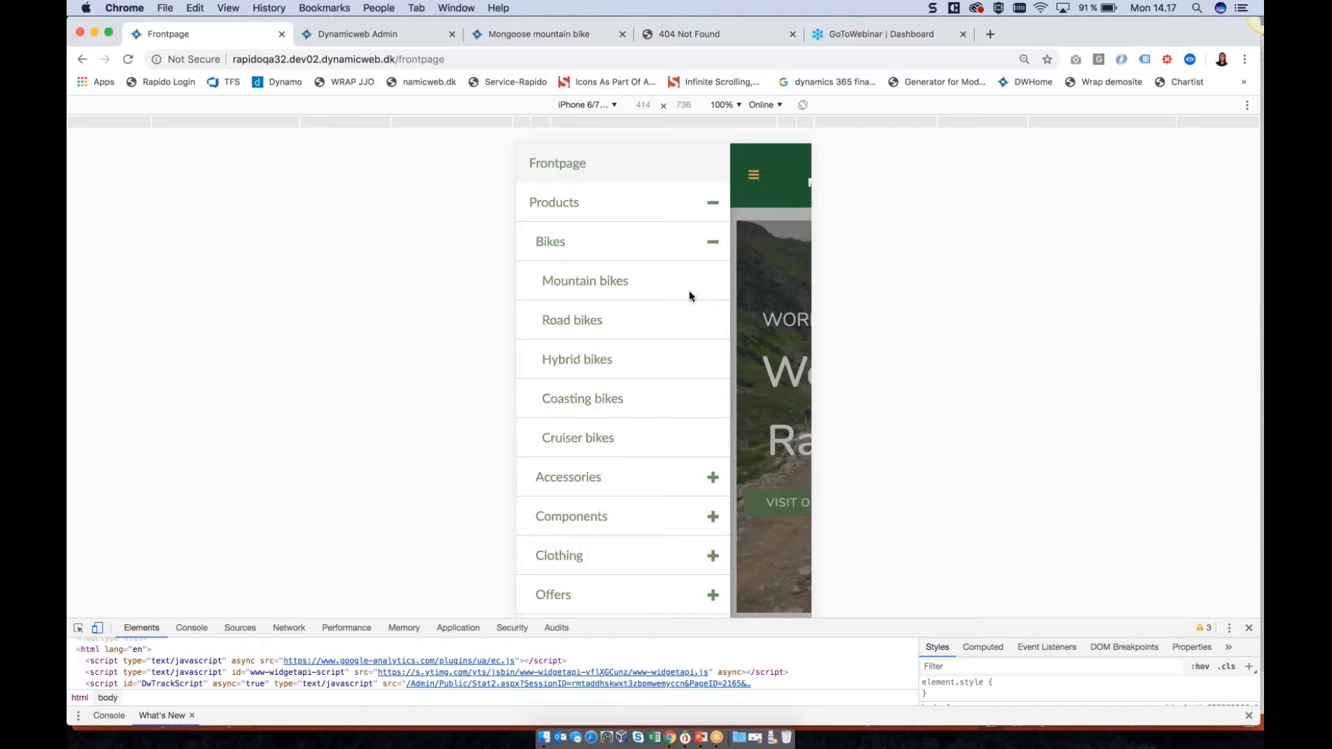
click(713, 244)
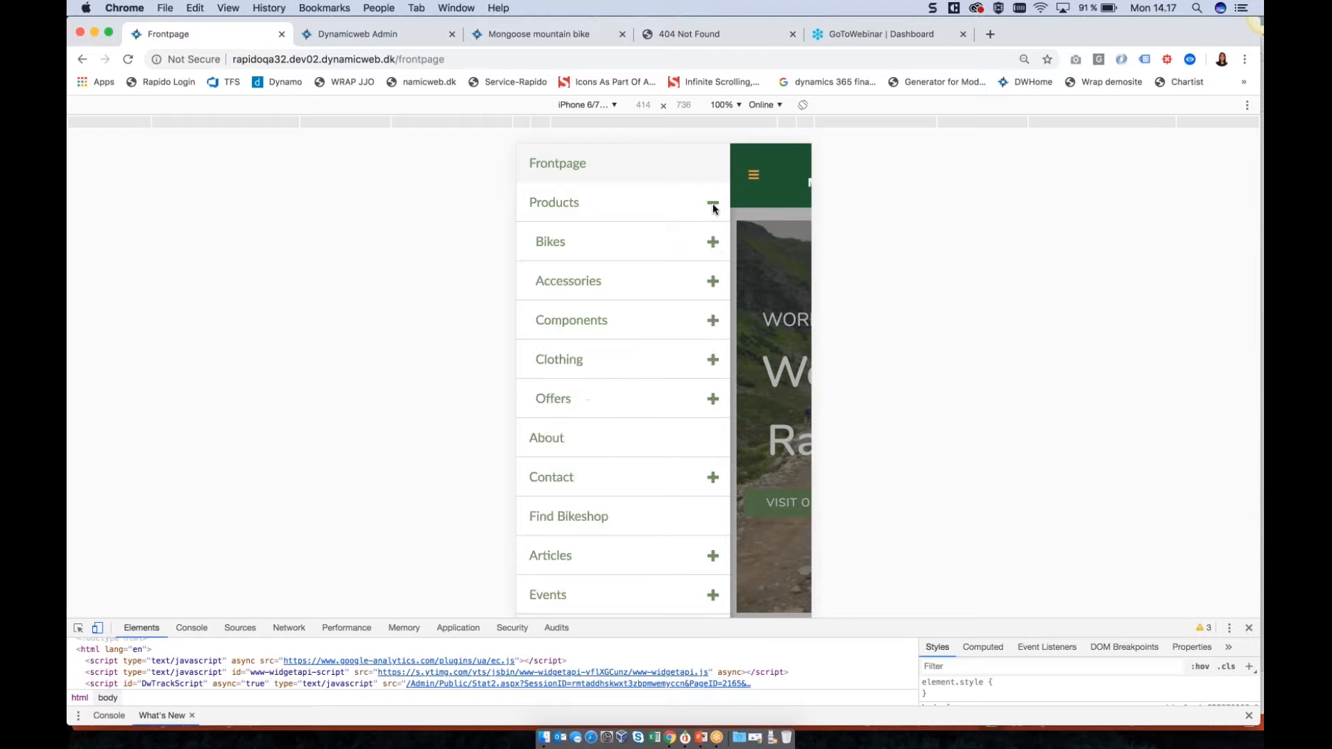
click(713, 206)
click(714, 281)
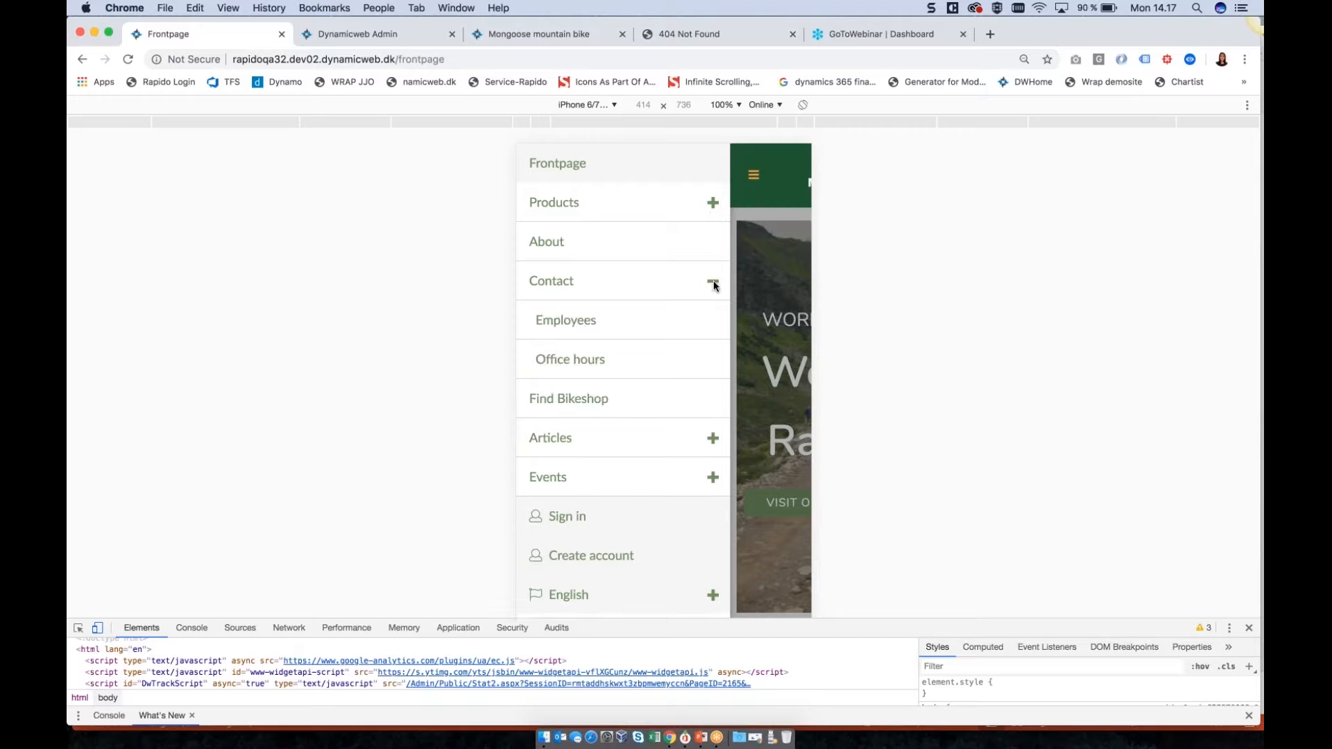
click(713, 281)
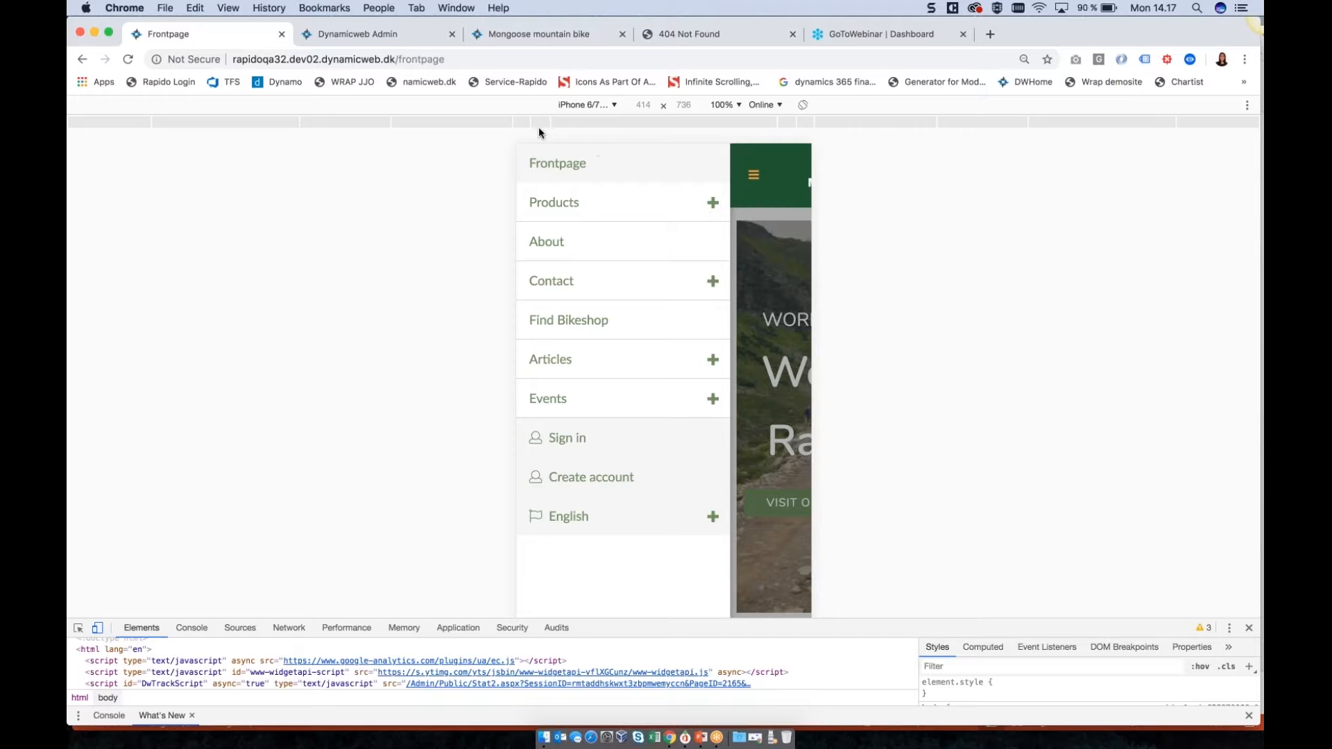
Step: Examine the Mobile navigation font, color, text alignment and levels settings, and compare them with the storefront's mobile menu
click(331, 35)
scroll(505, 385, down, 1)
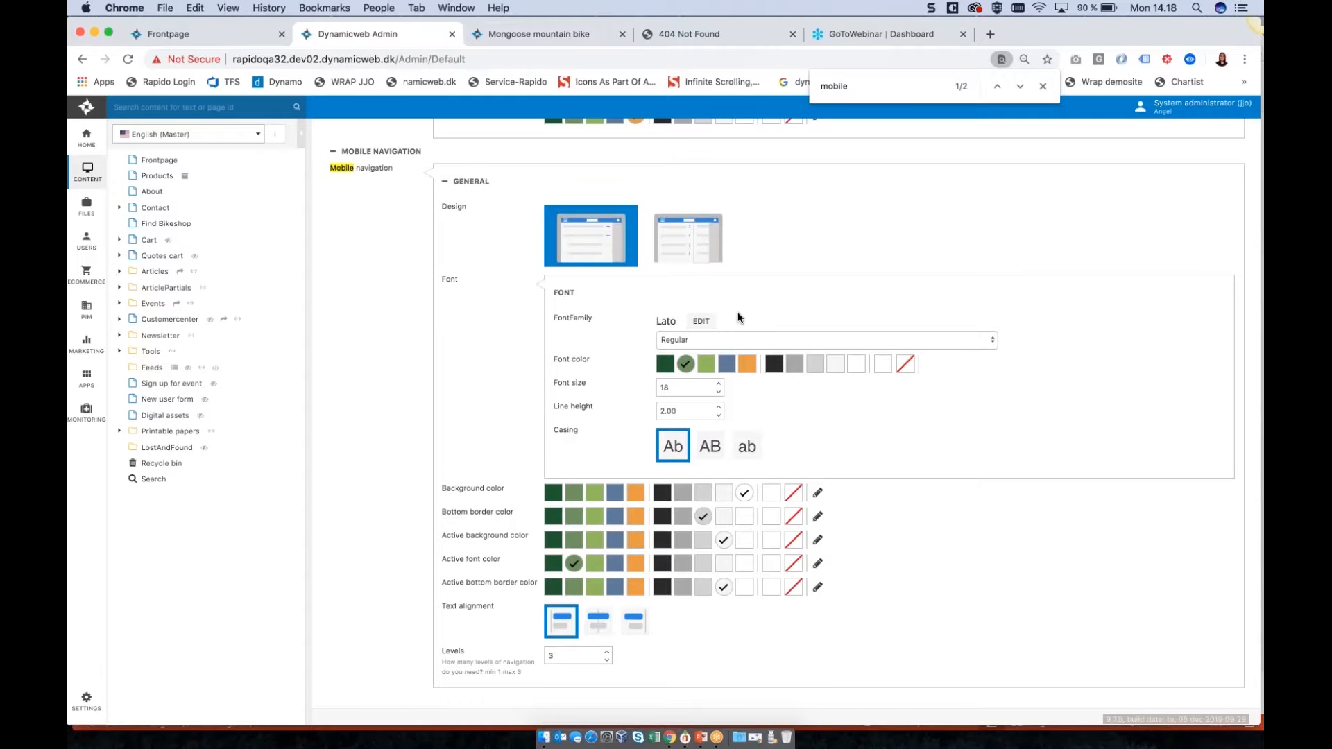
scroll(749, 389, down, 1)
scroll(749, 408, down, 2)
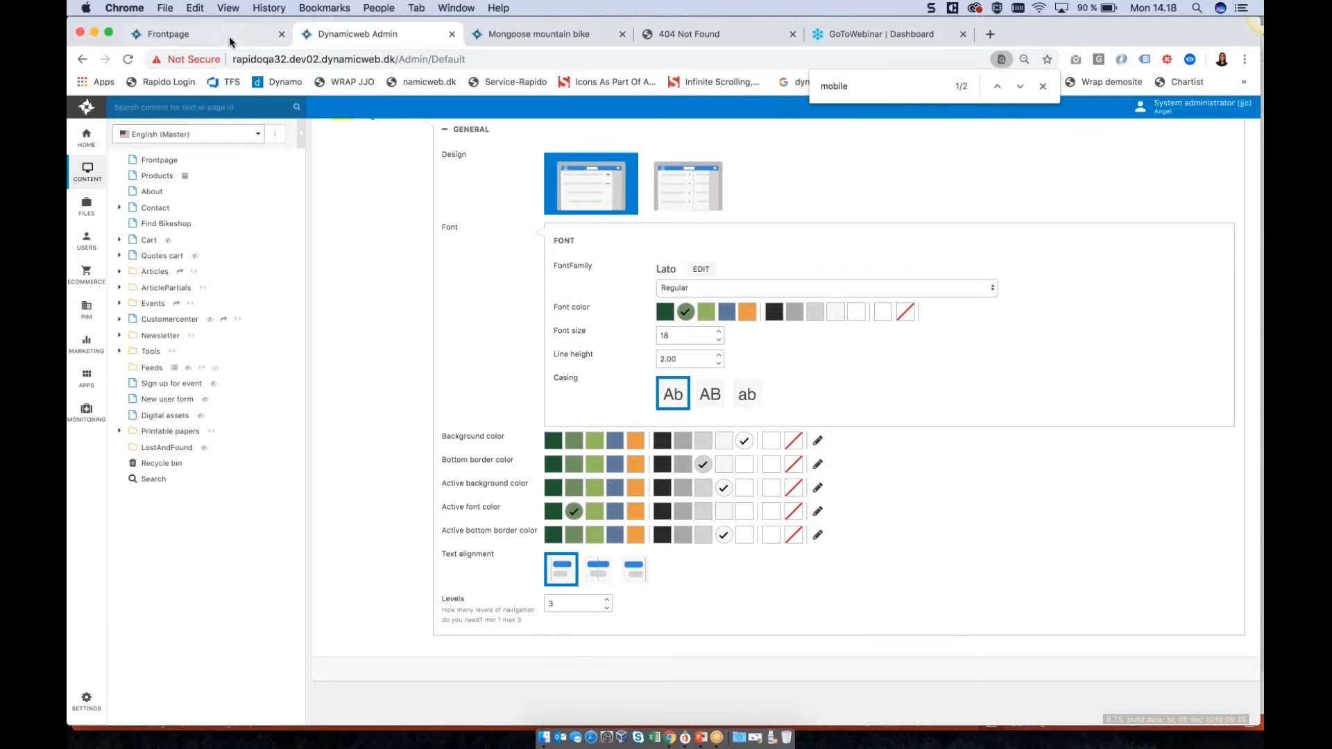
click(267, 35)
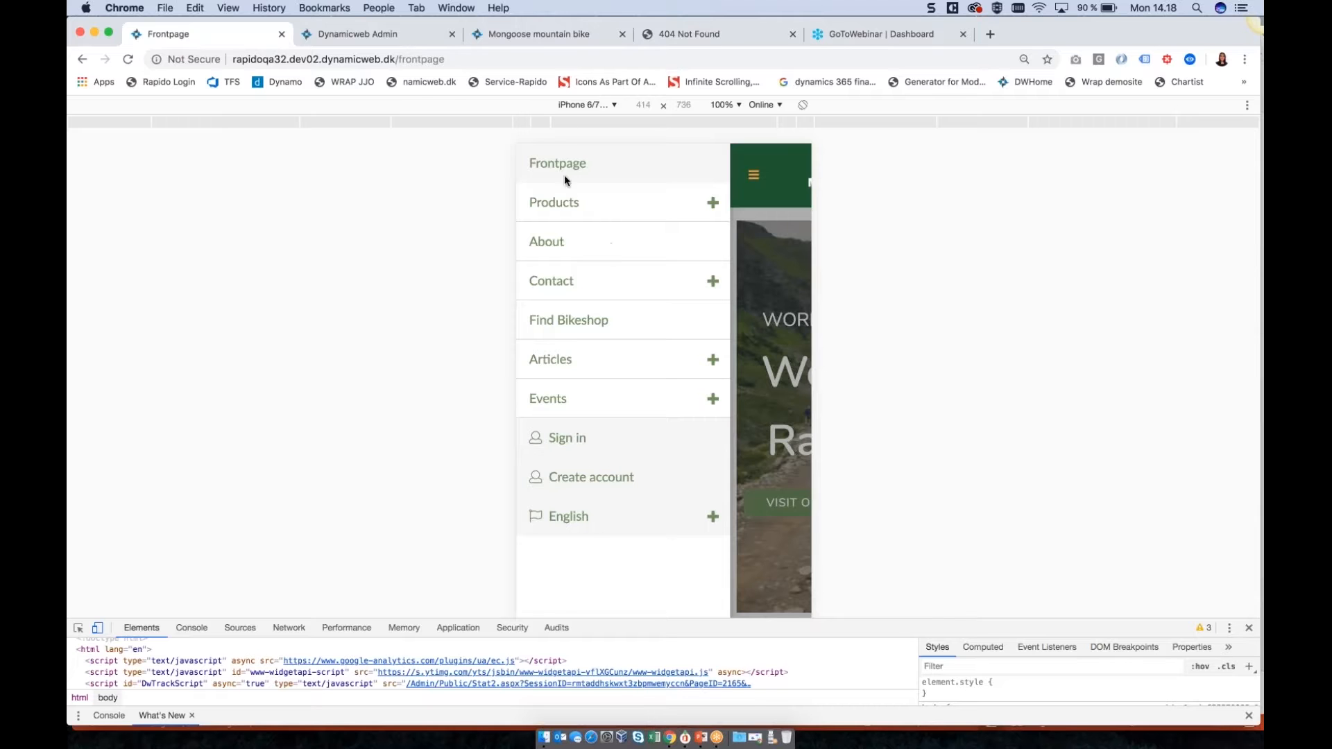
Step: Set the Mobile navigation active font color to orange, save, reload the storefront's mobile preview and open its navigation menu
click(350, 34)
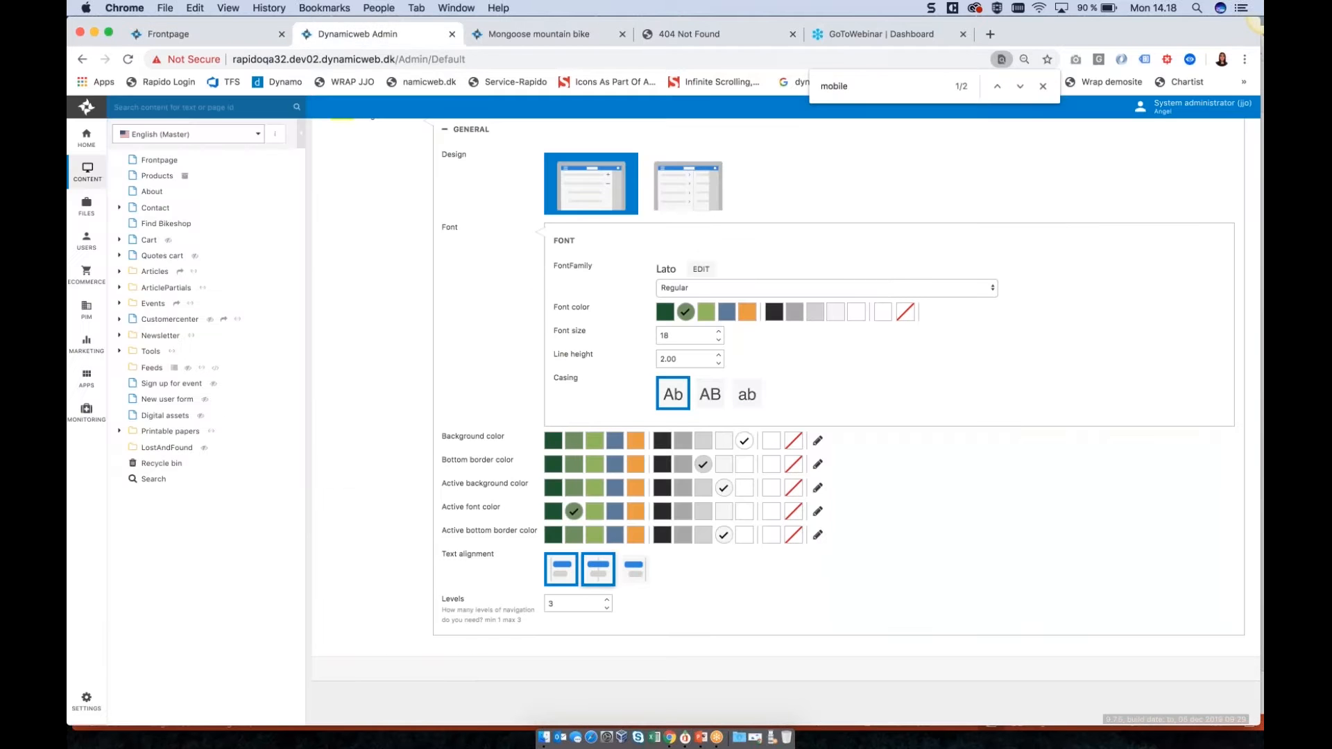
click(636, 513)
key(super+s)
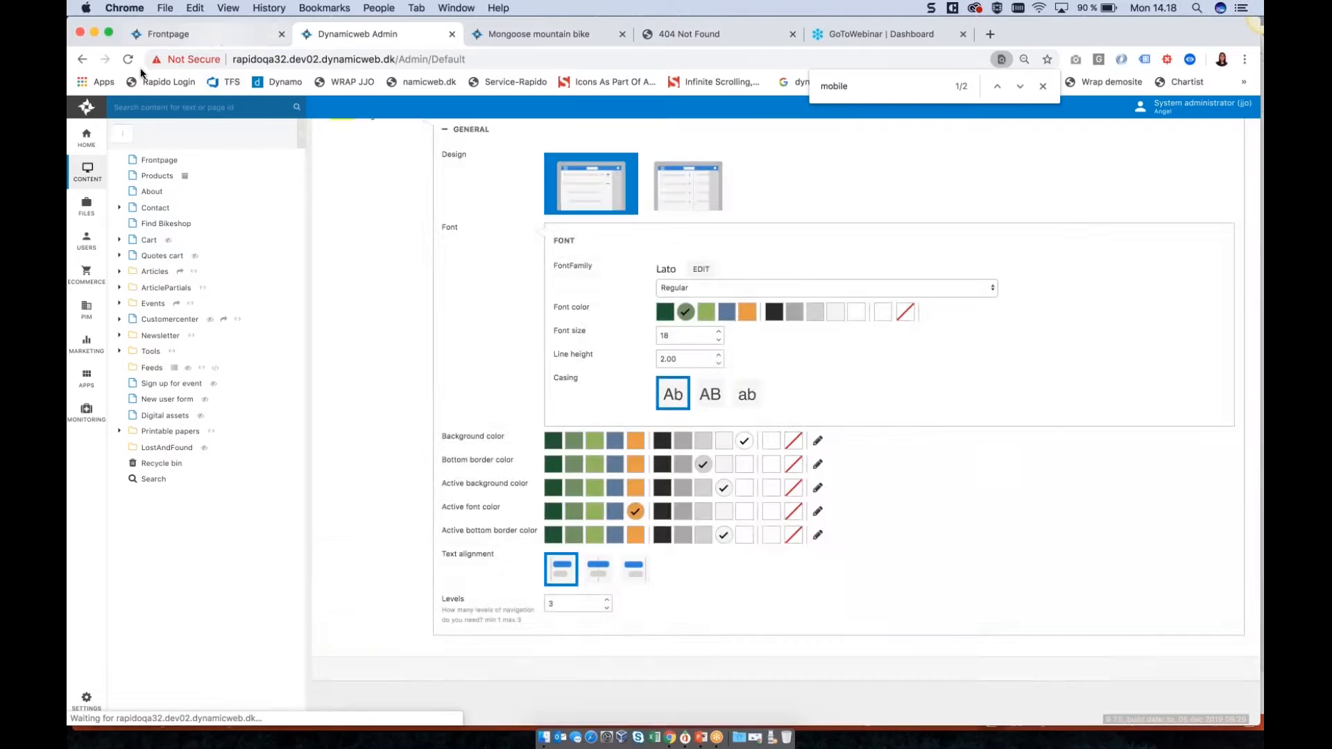
click(166, 35)
click(127, 60)
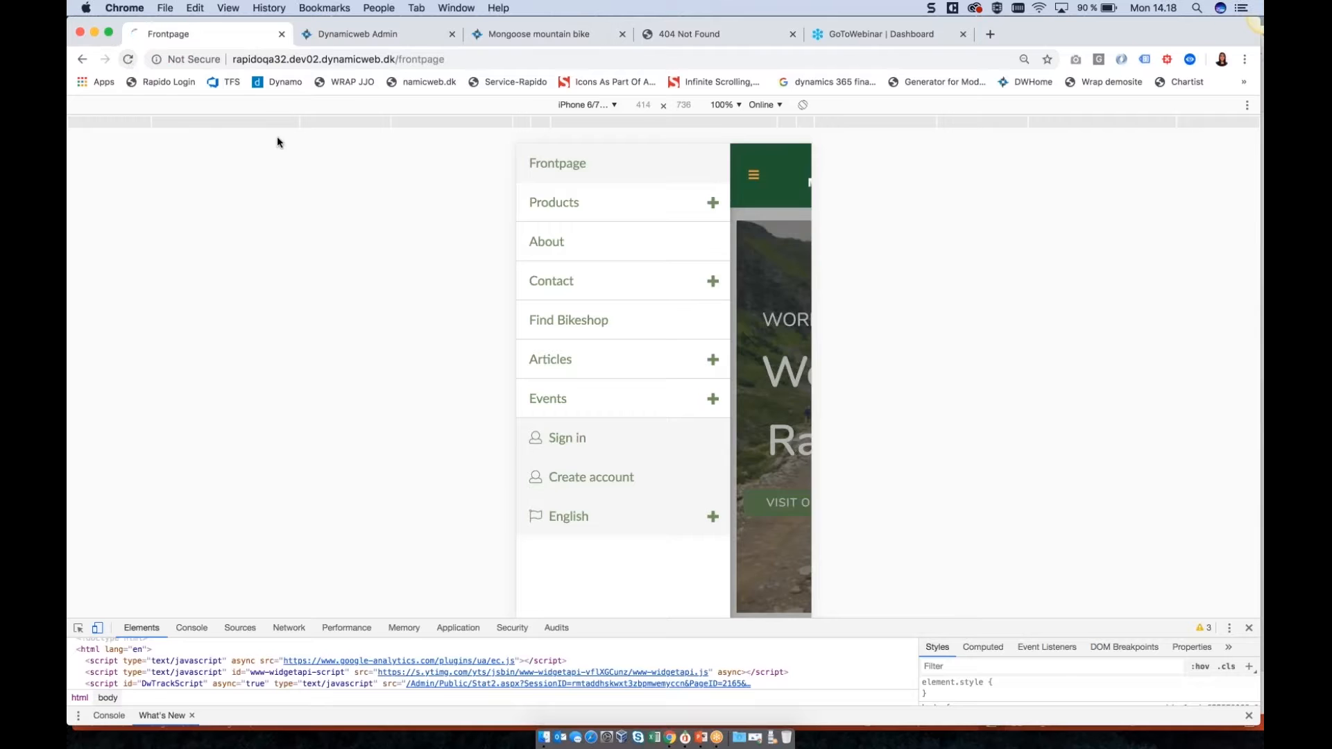
click(543, 177)
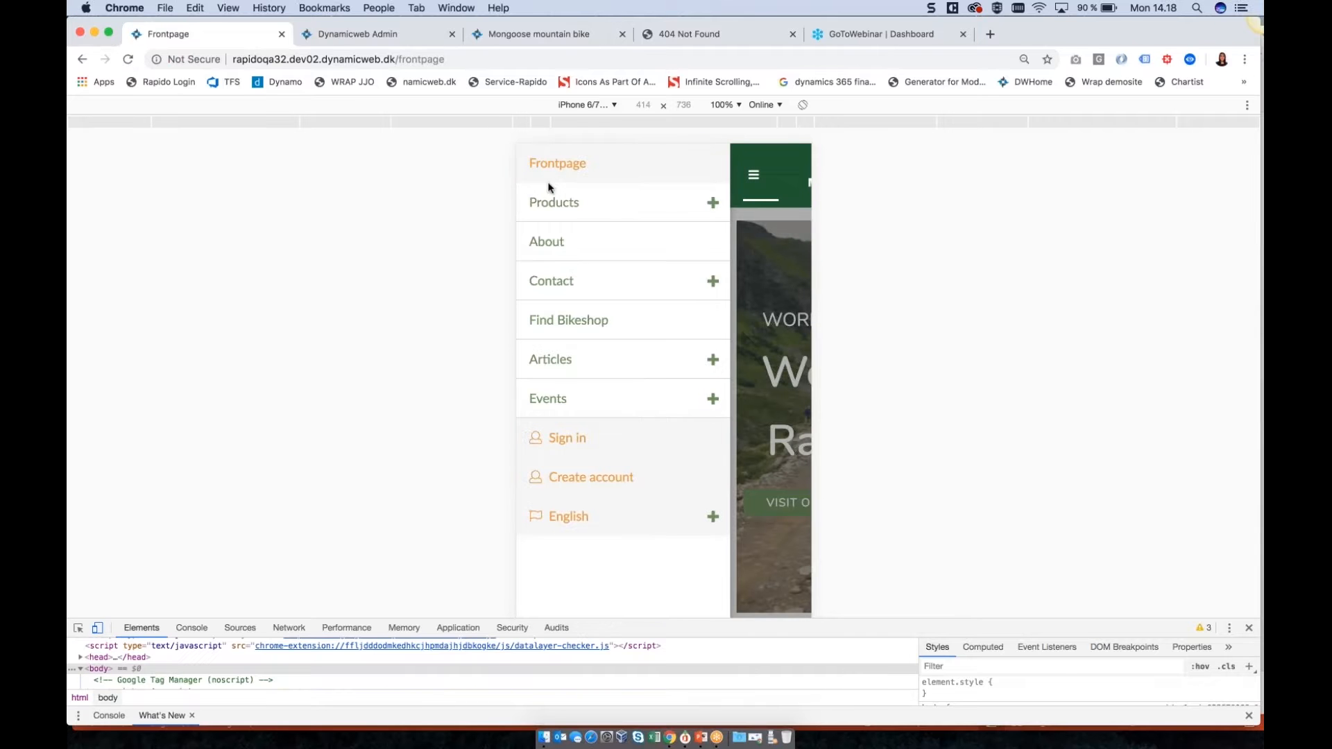
Step: Expand and collapse Products in the mobile navigation menu, then go to the About page
click(711, 204)
click(711, 204)
click(538, 249)
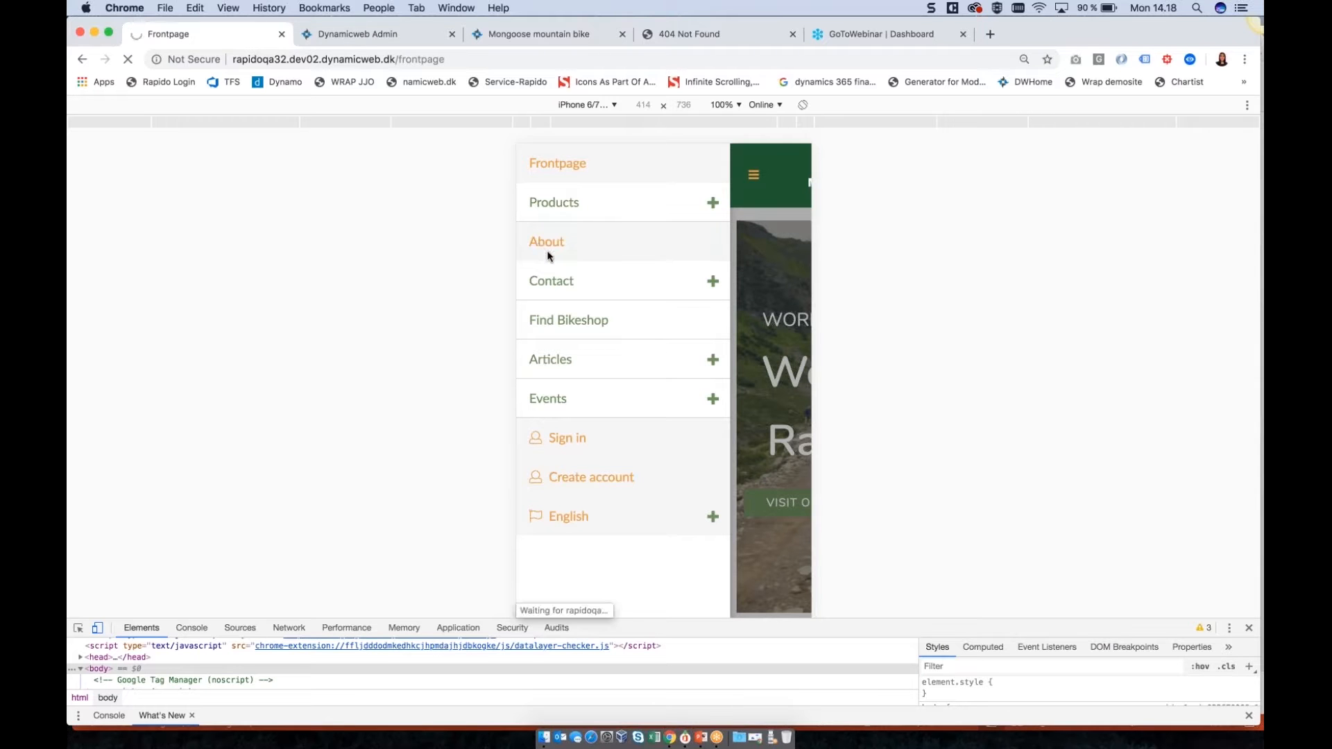
Step: Compare the two Mobile navigation design options in the website settings, then return to the storefront's About page
click(324, 36)
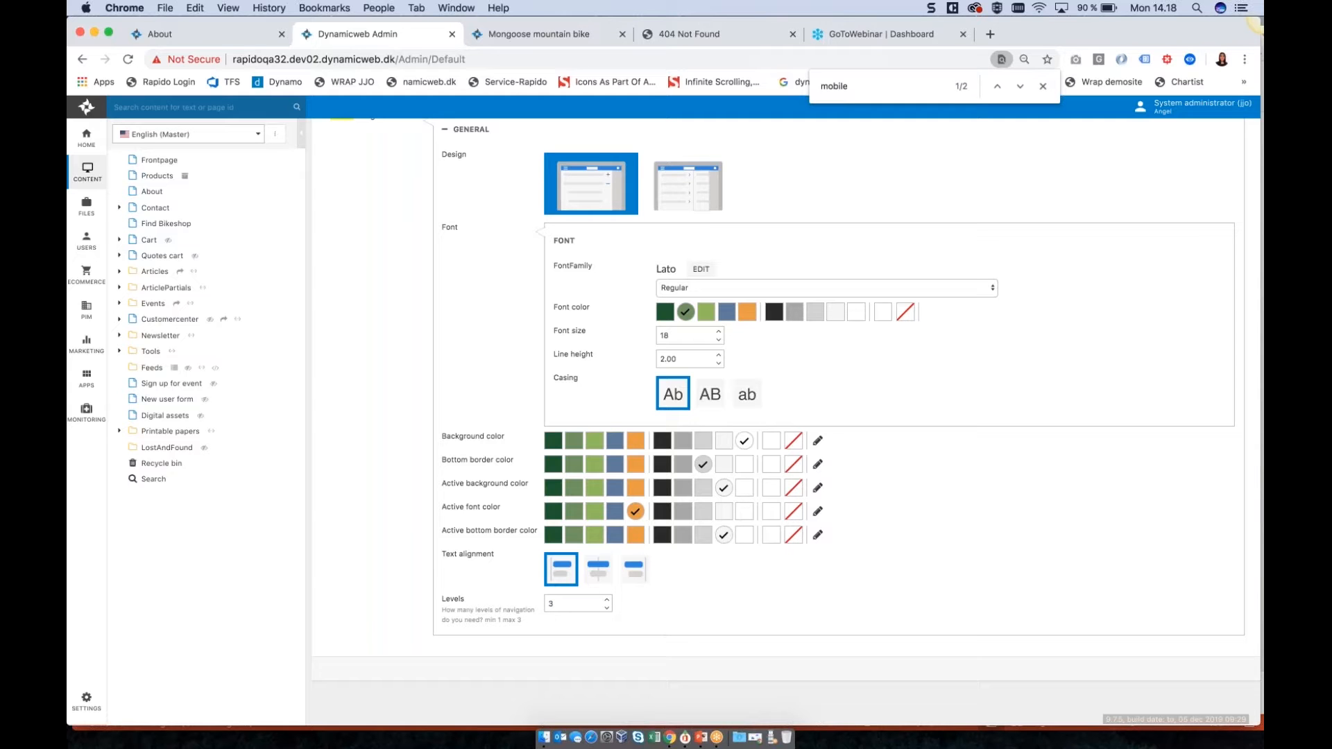
click(704, 202)
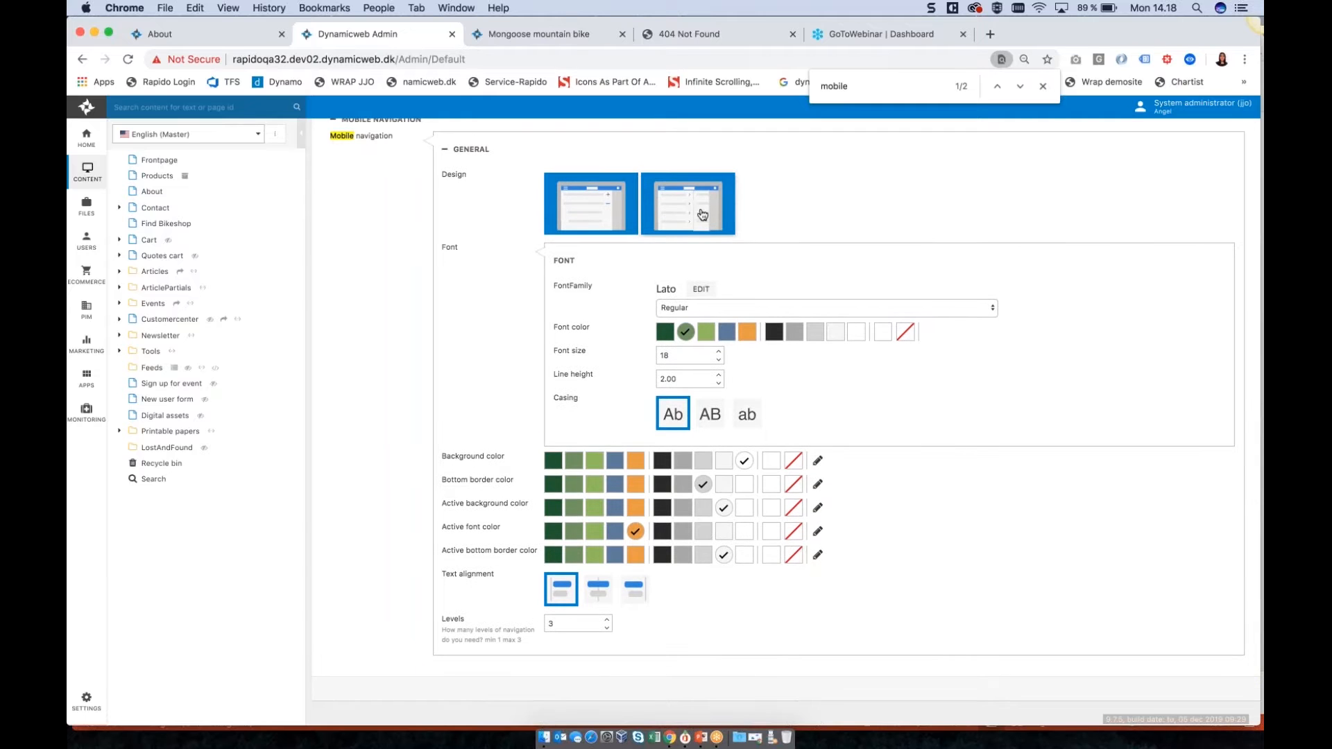
click(607, 211)
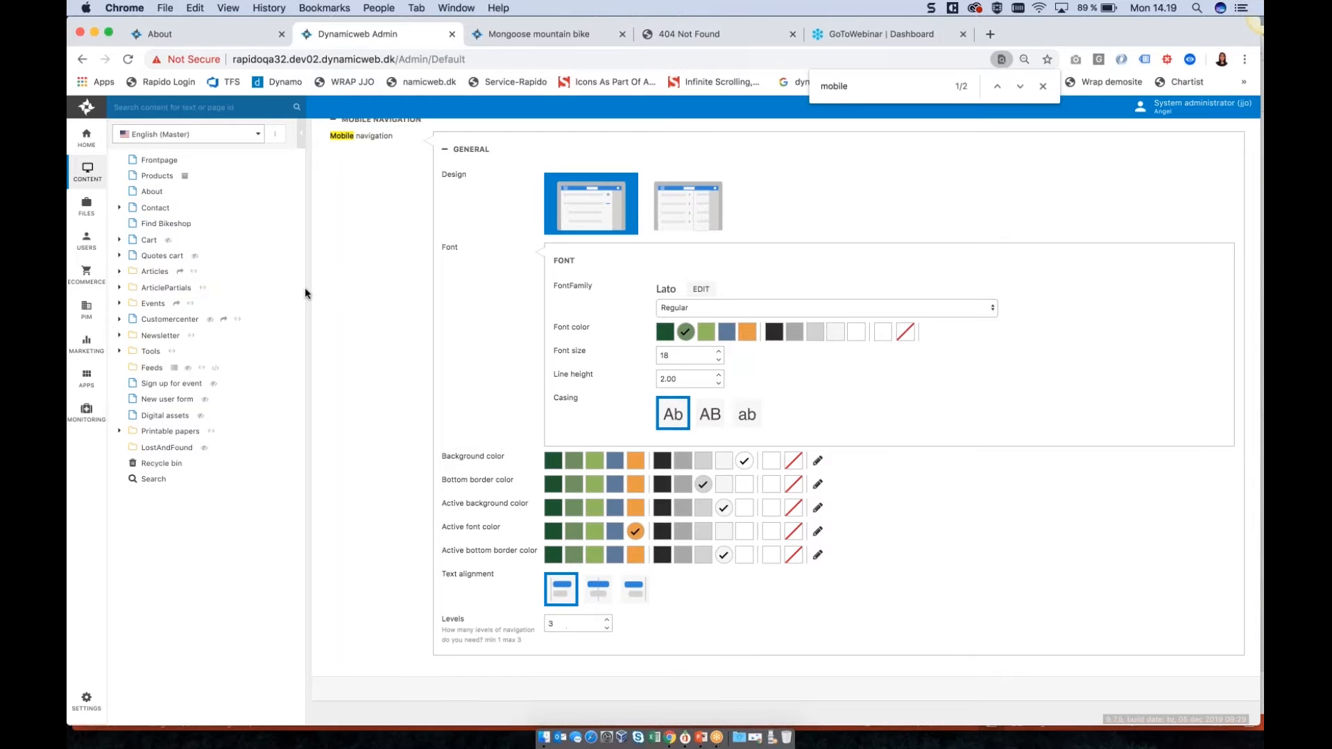
click(159, 33)
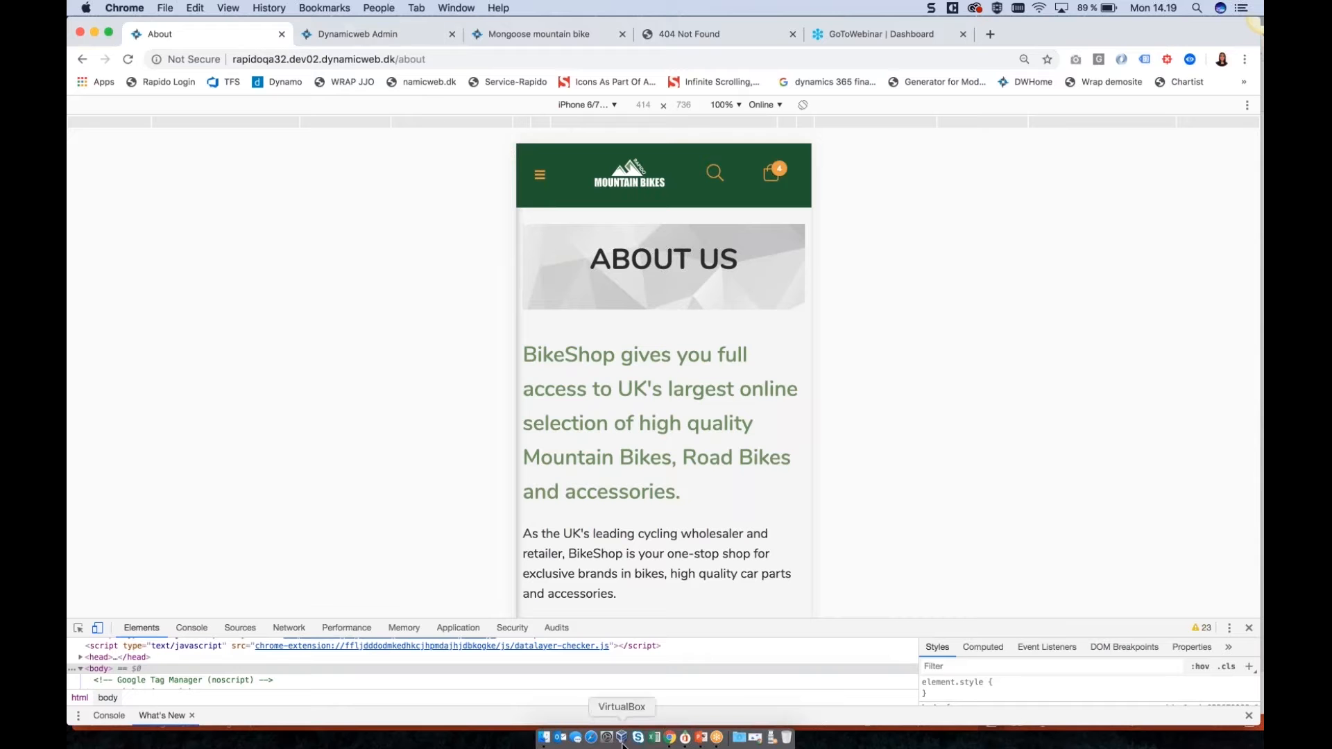
Step: Switch to PowerPoint and review the "Mobile top layout & nav." and "New project on DW & Rapido" slides
click(701, 737)
scroll(569, 389, down, 2)
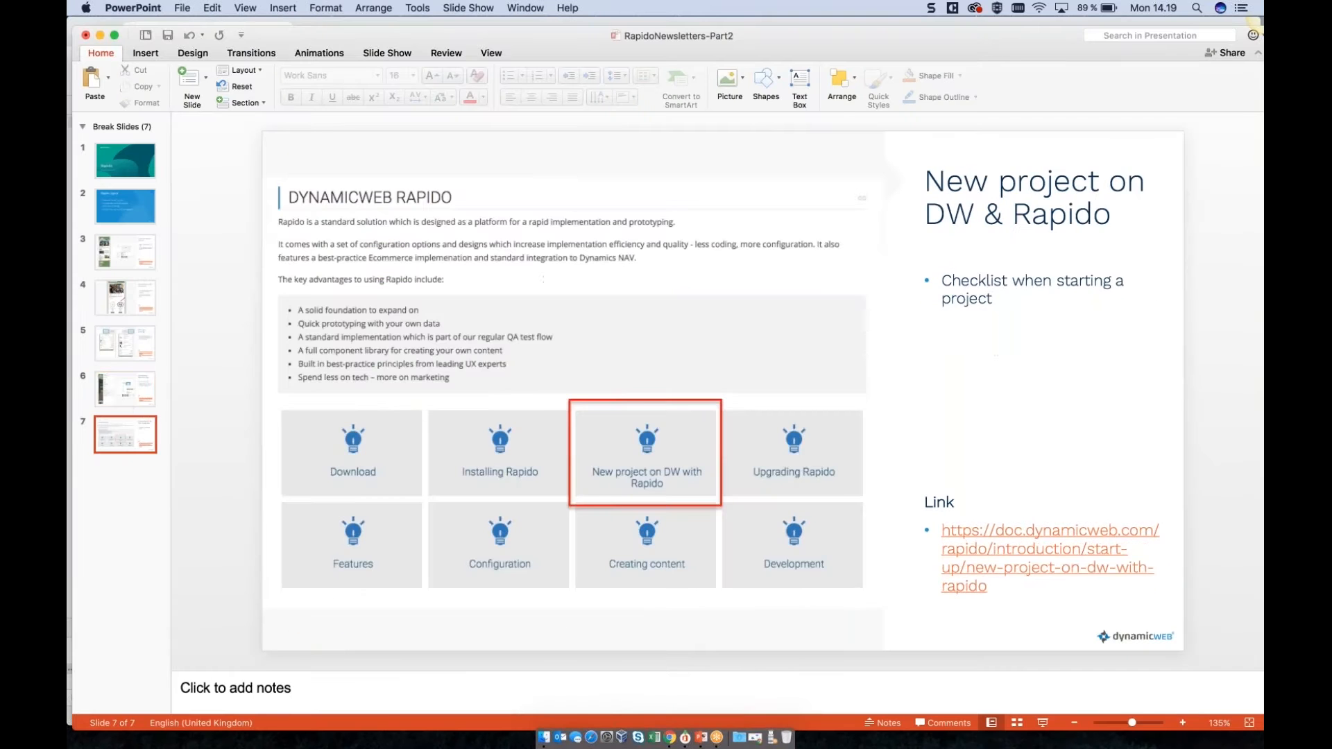
click(115, 375)
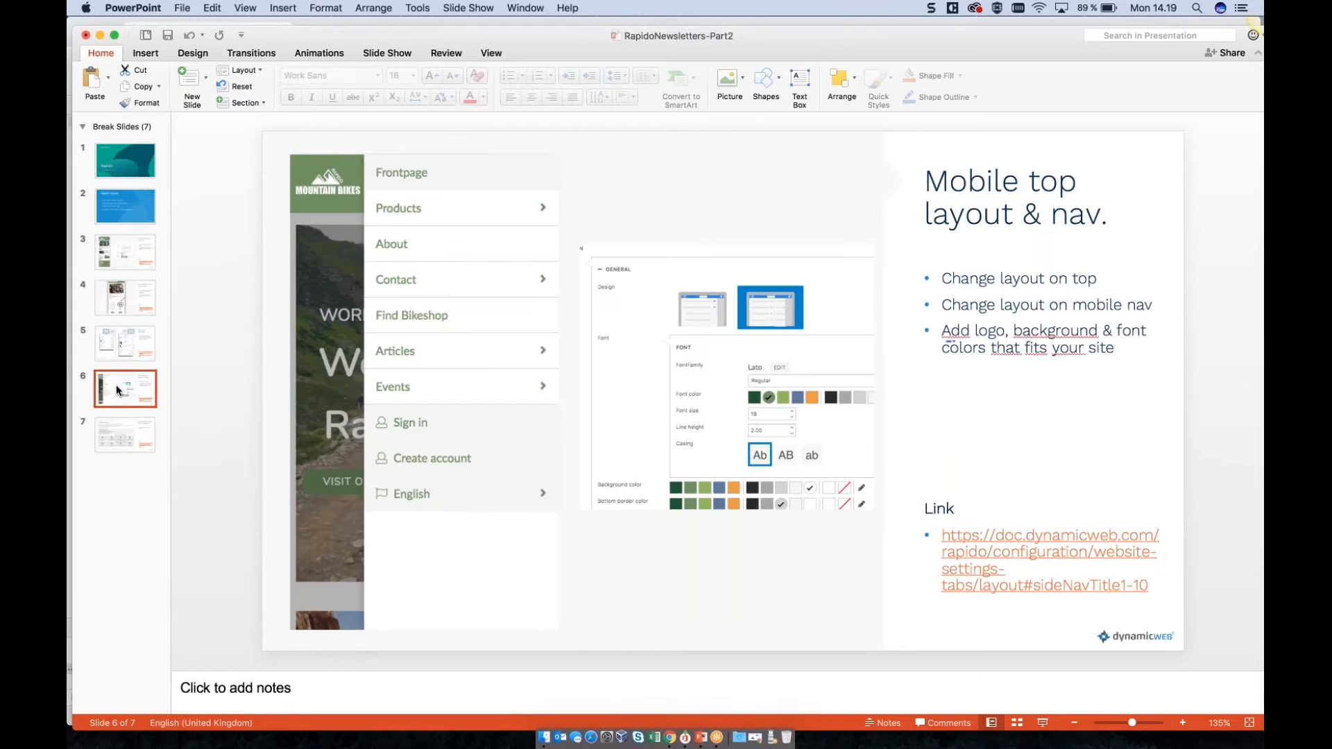
click(120, 426)
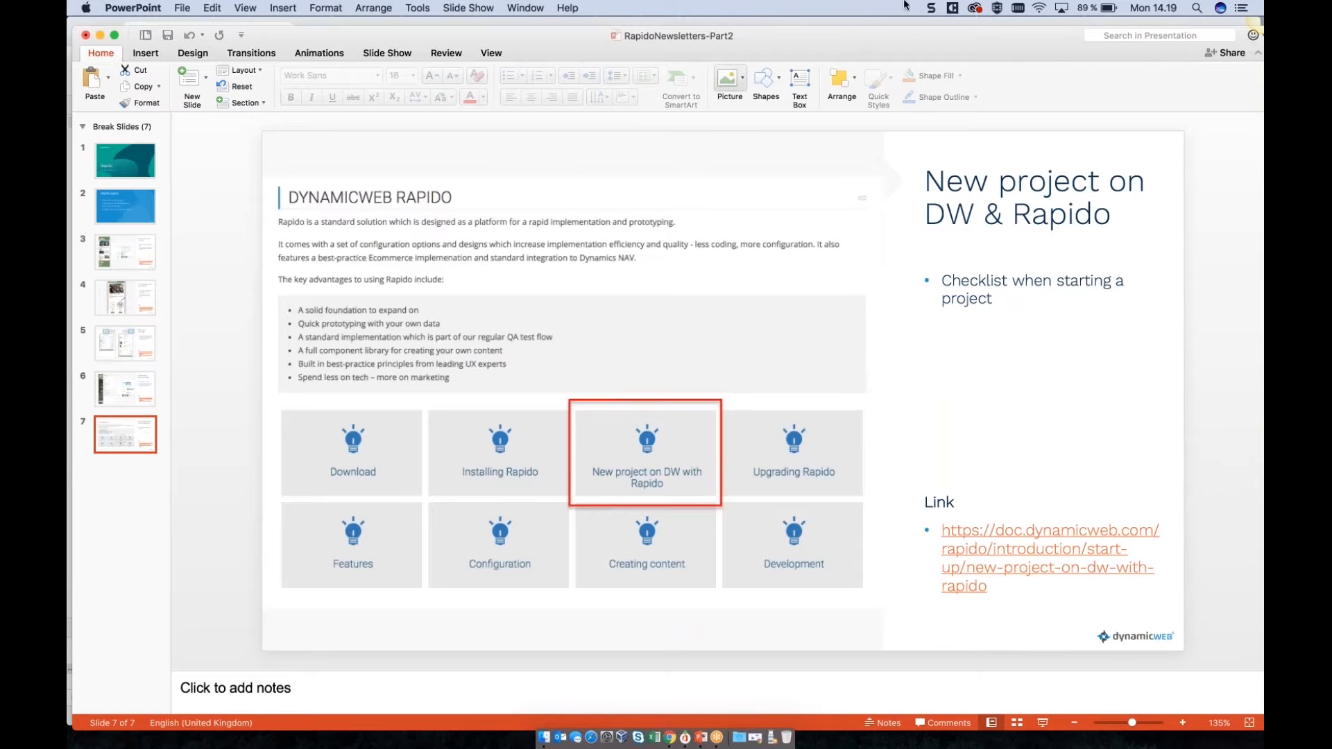
drag(778, 43, 781, 39)
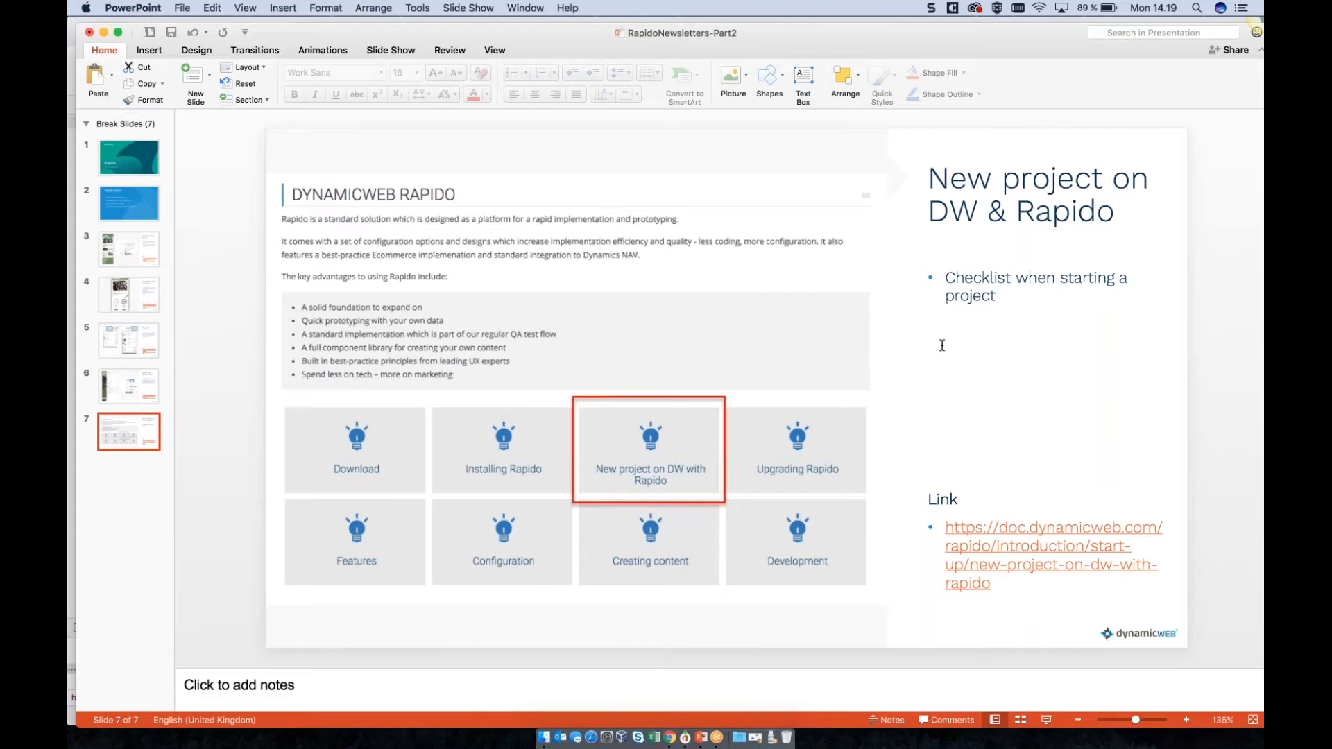
Step: Switch to Chrome and open the "New project on DW with Rapido" guide from doc.dynamicweb.com/rapido/introduction, using the 404 page's tab
click(671, 739)
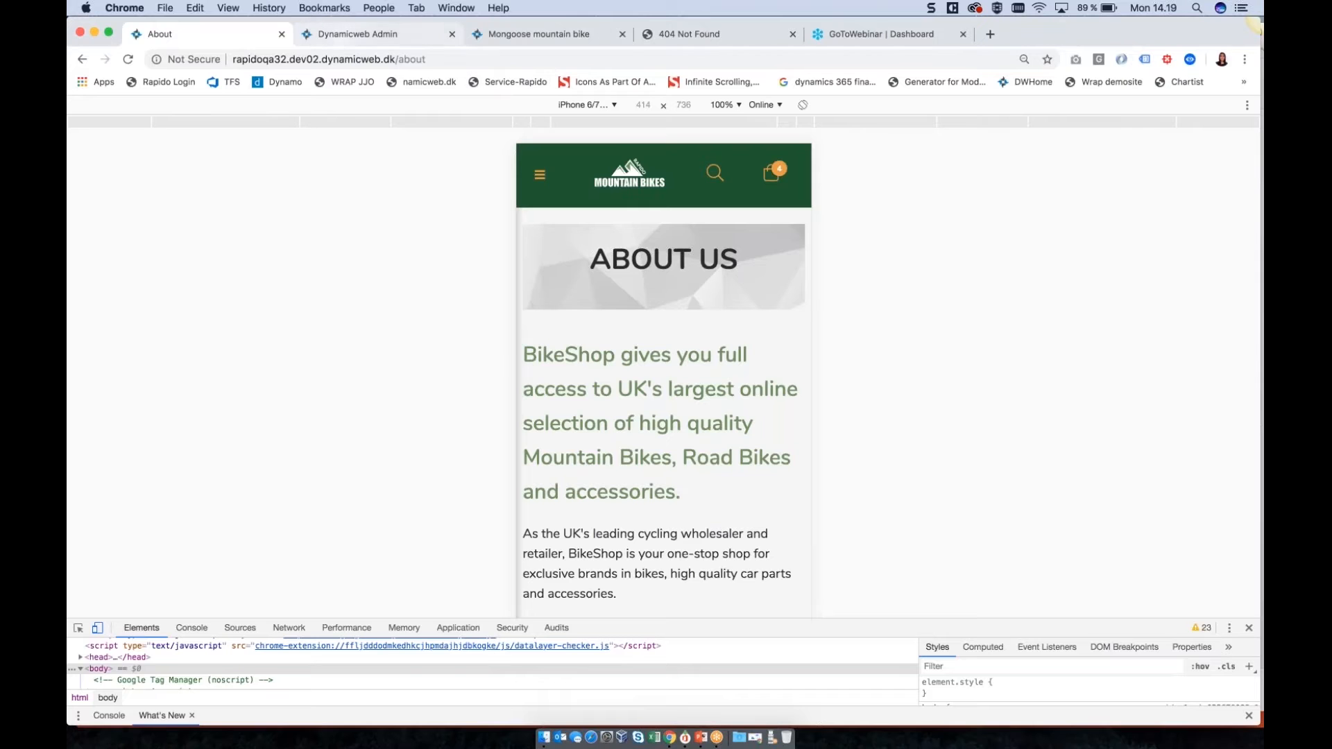
click(580, 37)
click(390, 41)
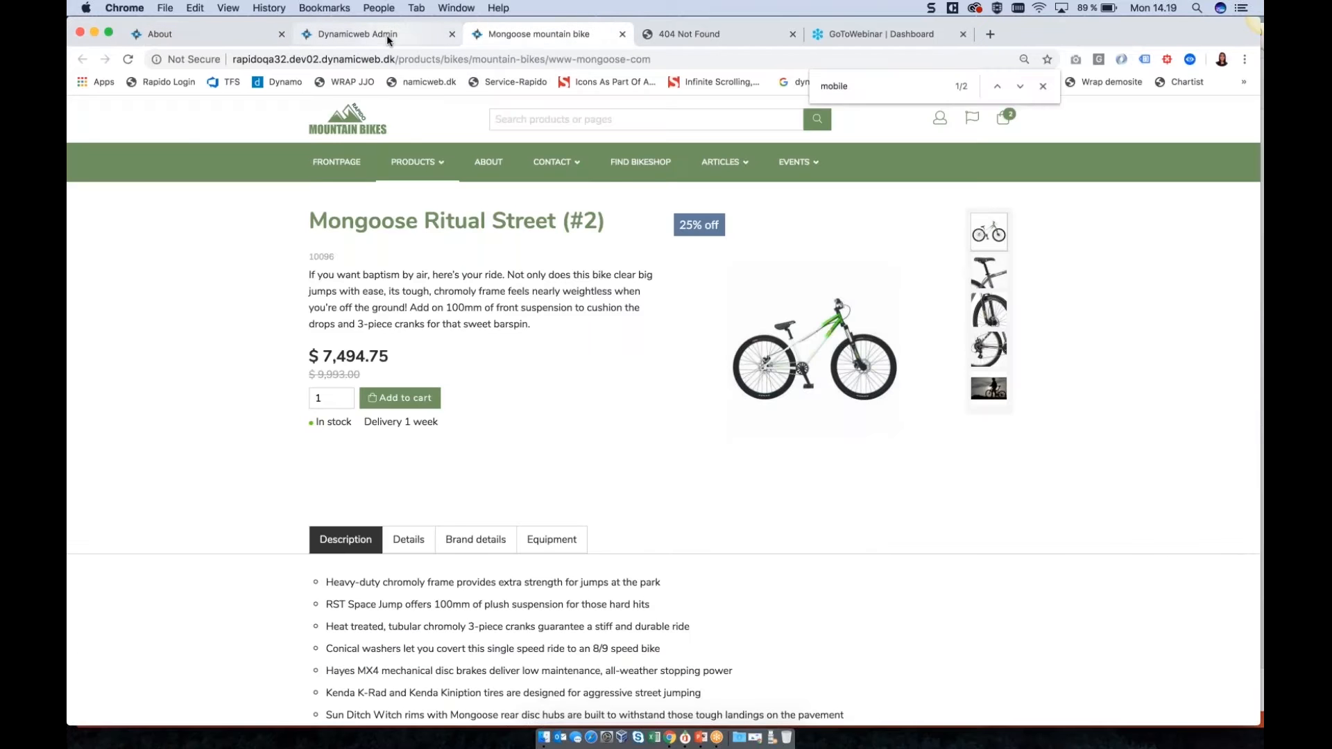
click(684, 36)
click(681, 57)
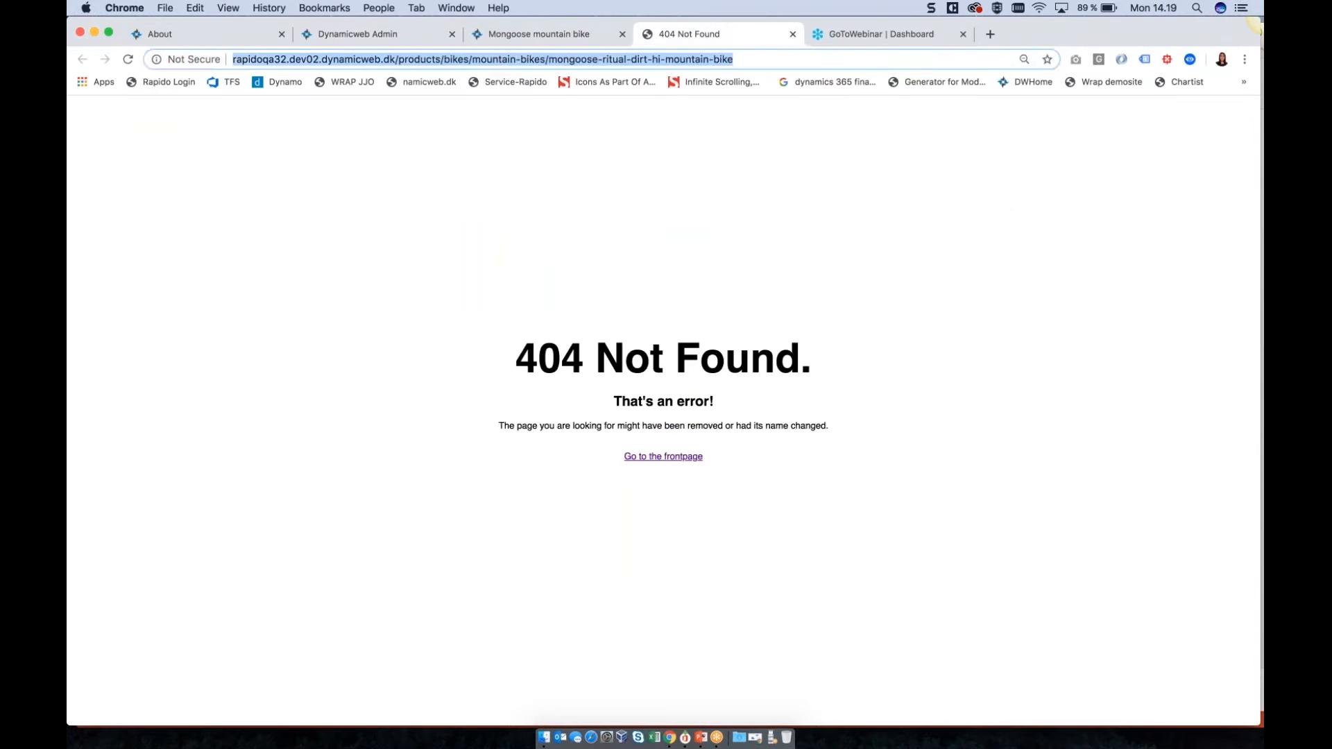
text(doc)
key(Return)
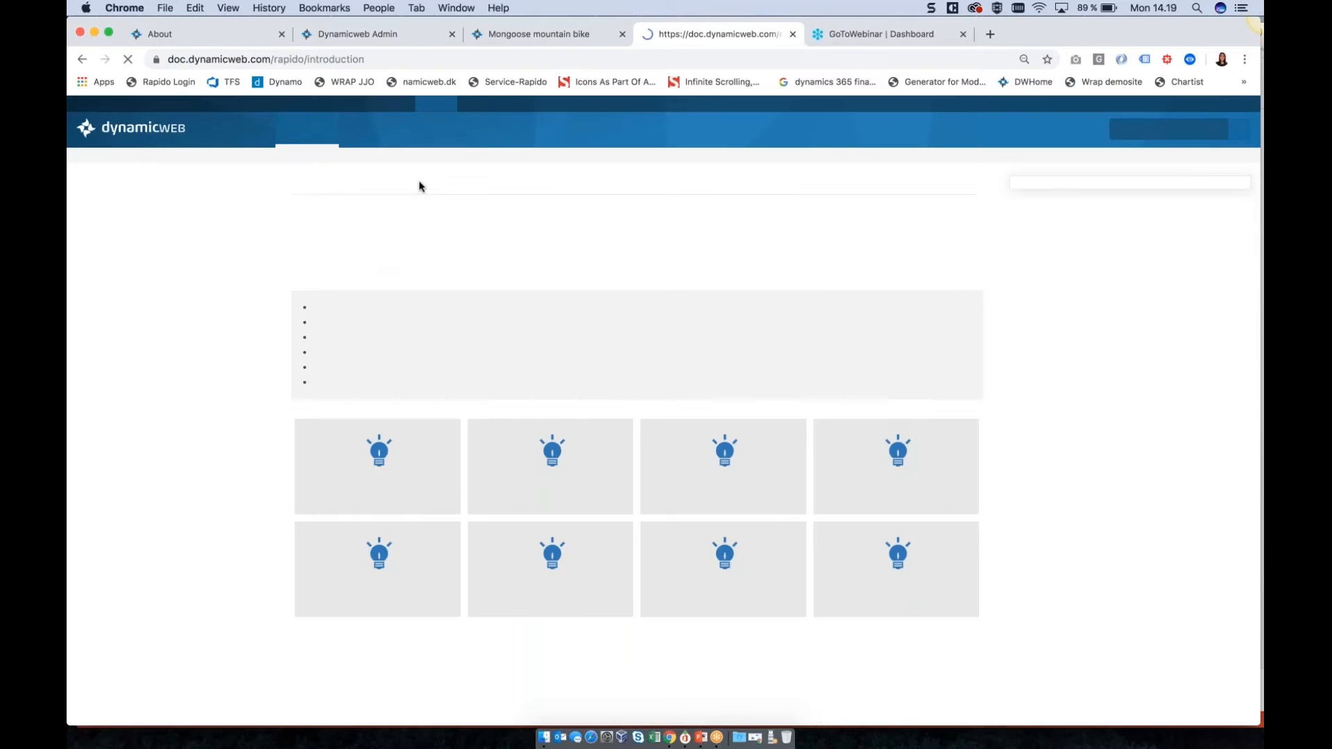
click(727, 499)
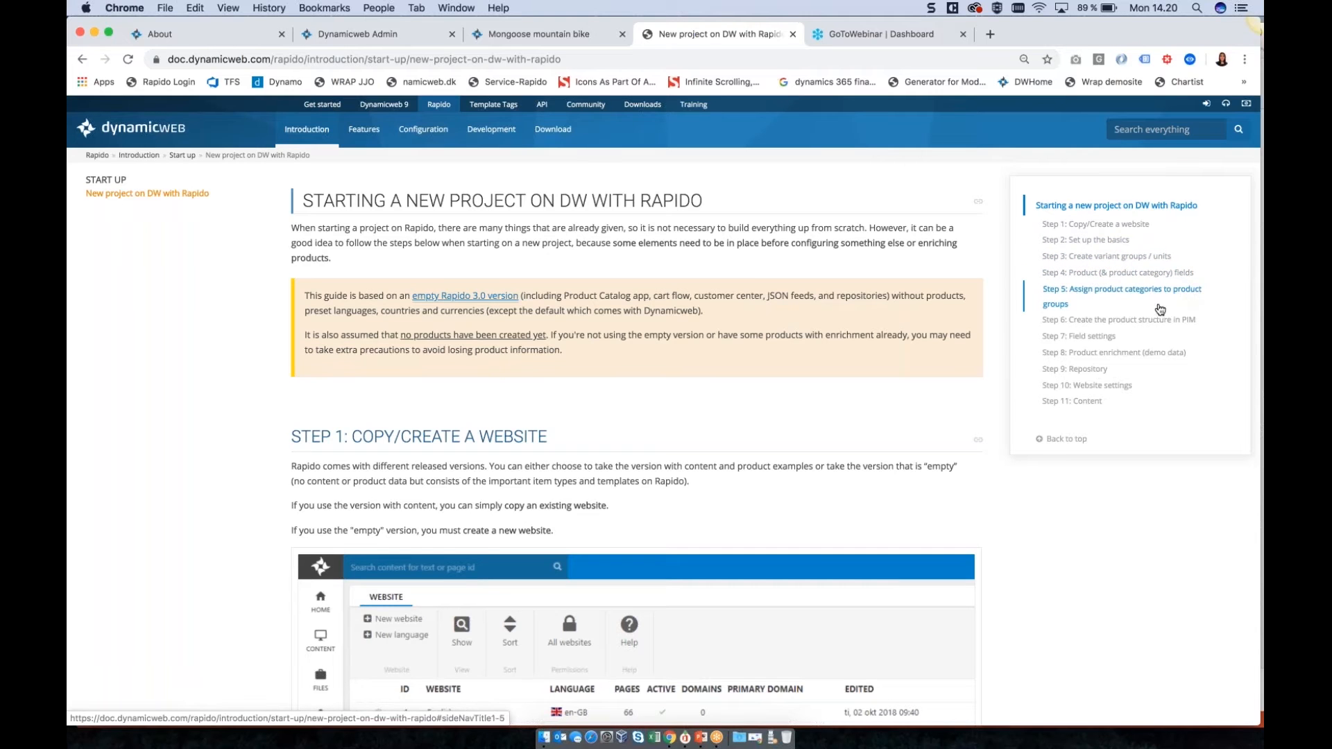
Step: Review the guide's steps 5 to 7, covering product category assignment, PIM product structure and field settings
click(1117, 297)
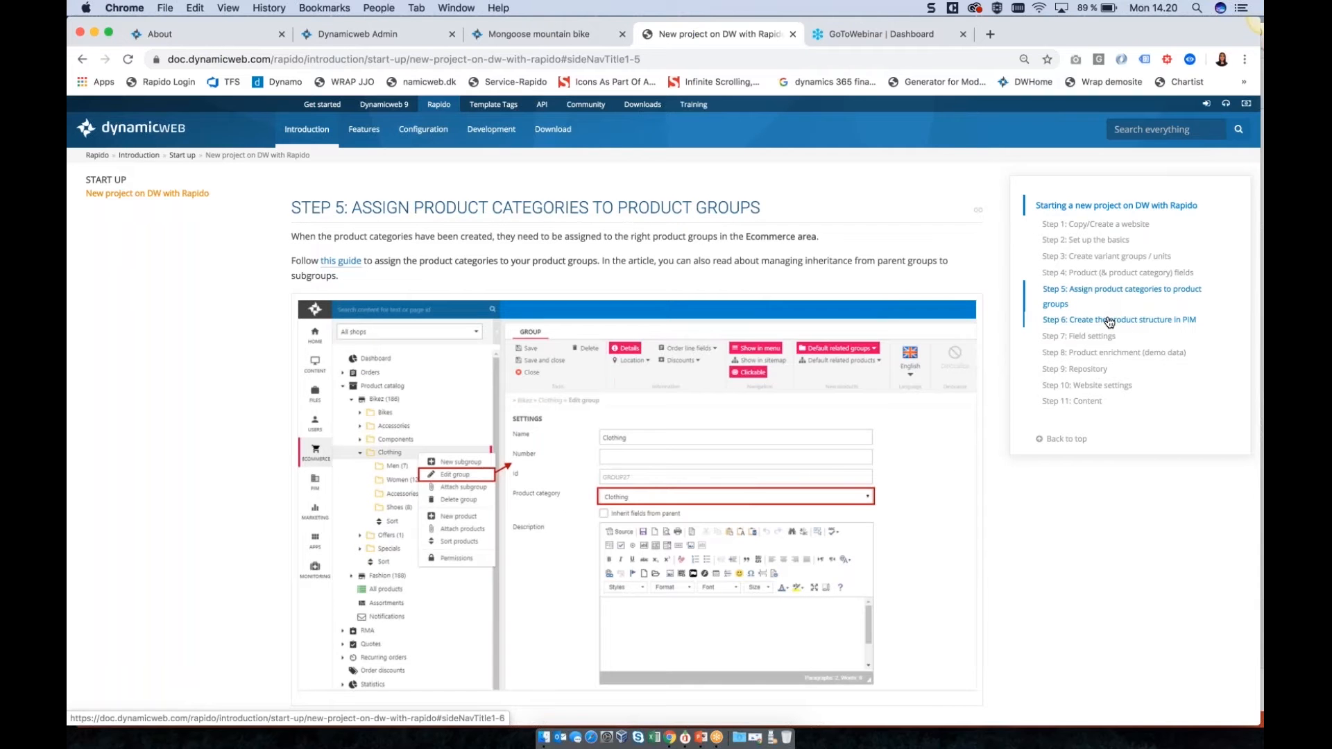
click(1109, 320)
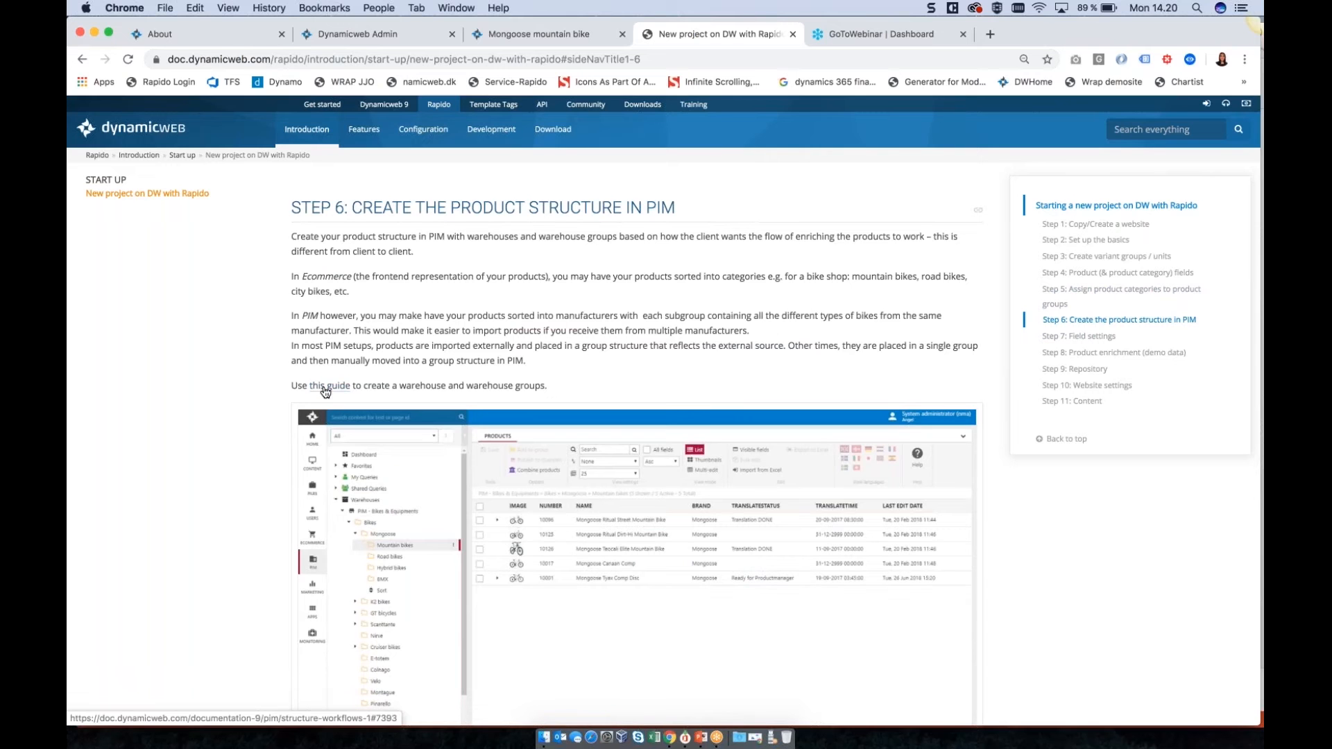
click(1099, 337)
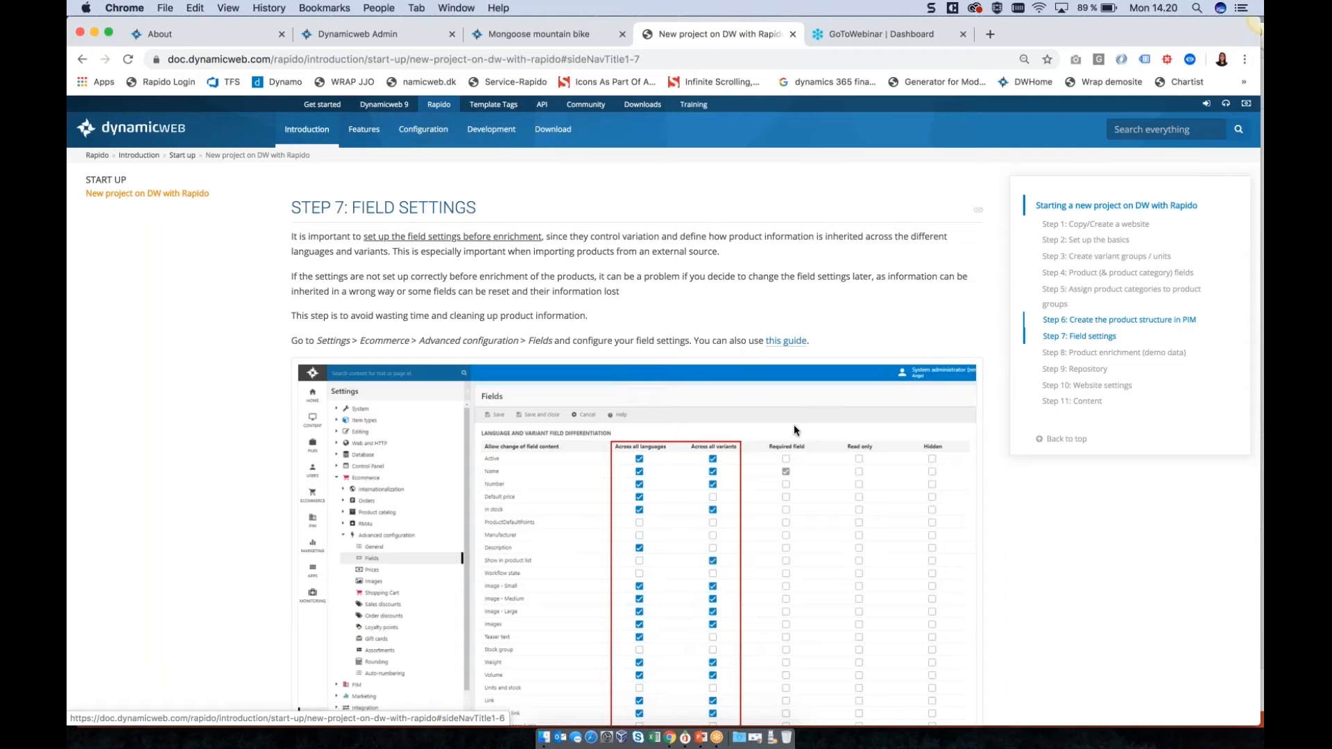
scroll(741, 468, down, 1)
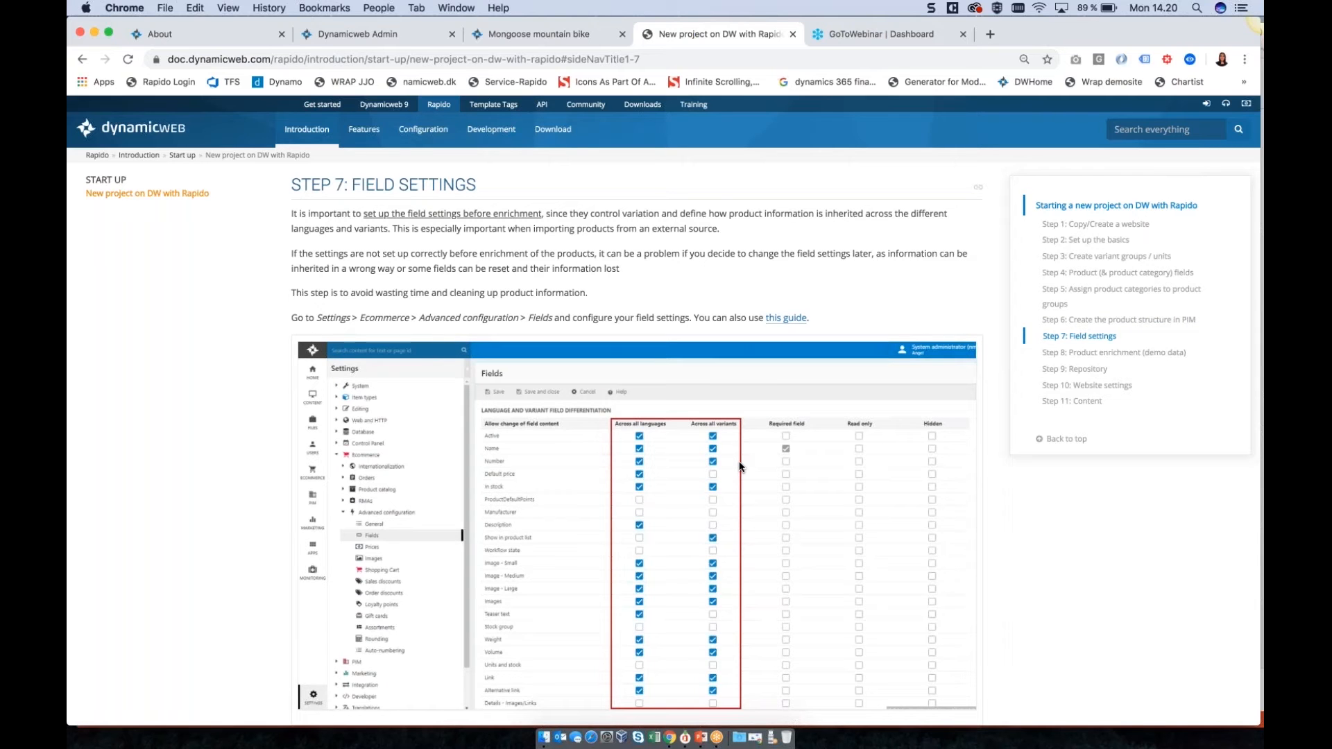
scroll(666, 489, down, 2)
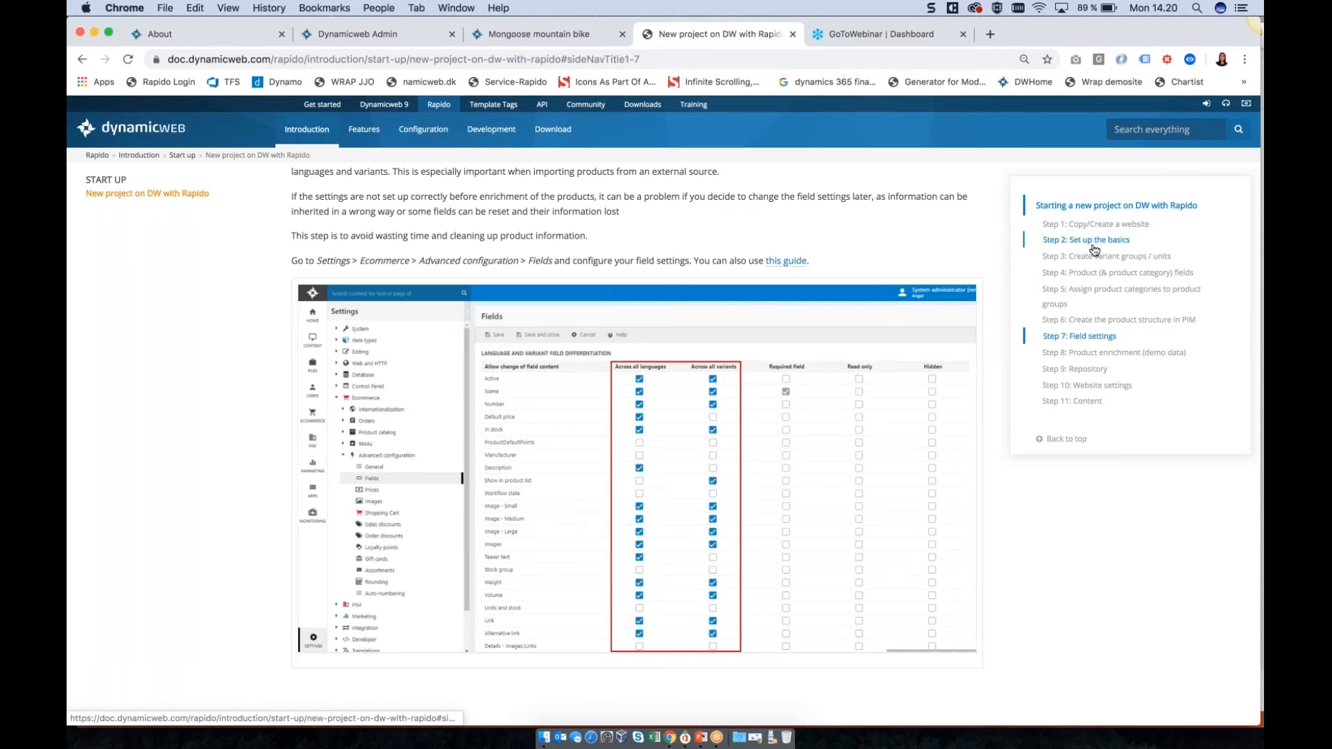
Step: Review the guide's Step 9: Repository, Step 2: Set up the basics, and Step 3: Create variant groups / units
click(1077, 372)
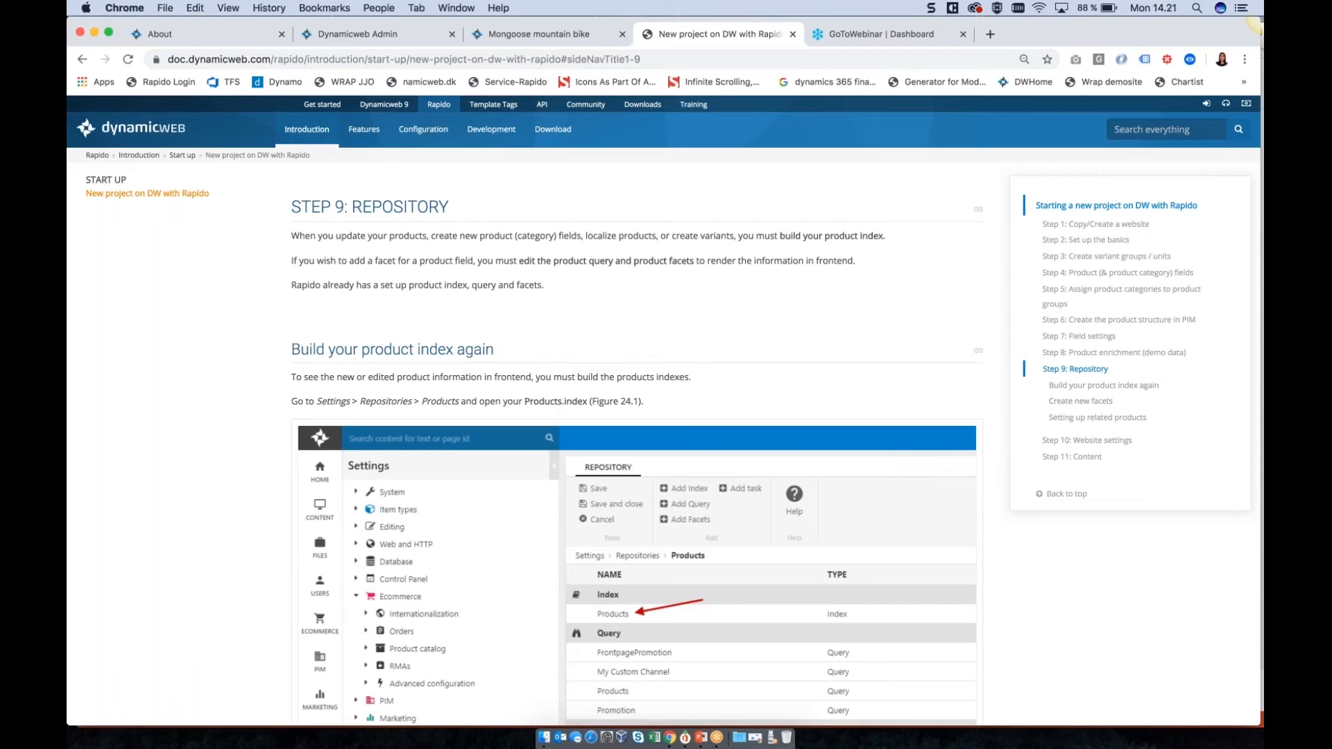
click(1099, 229)
click(1097, 297)
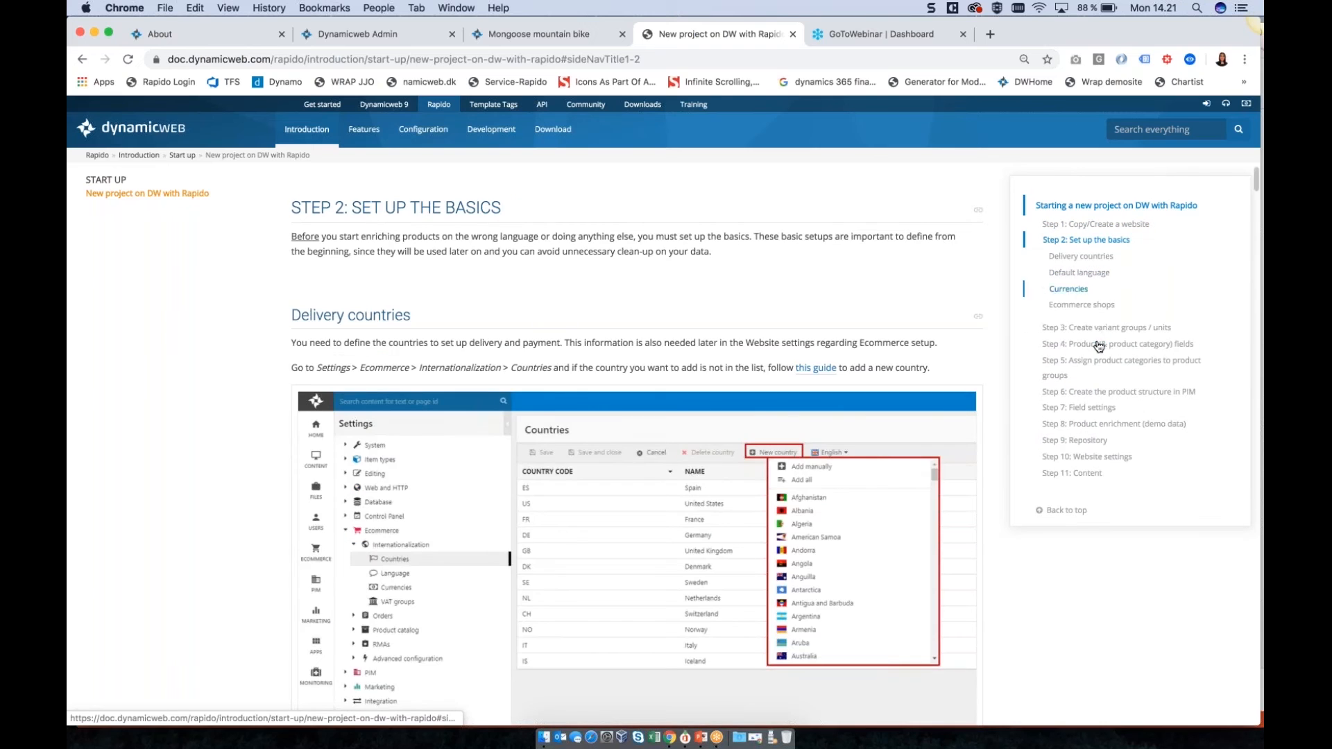
click(1100, 328)
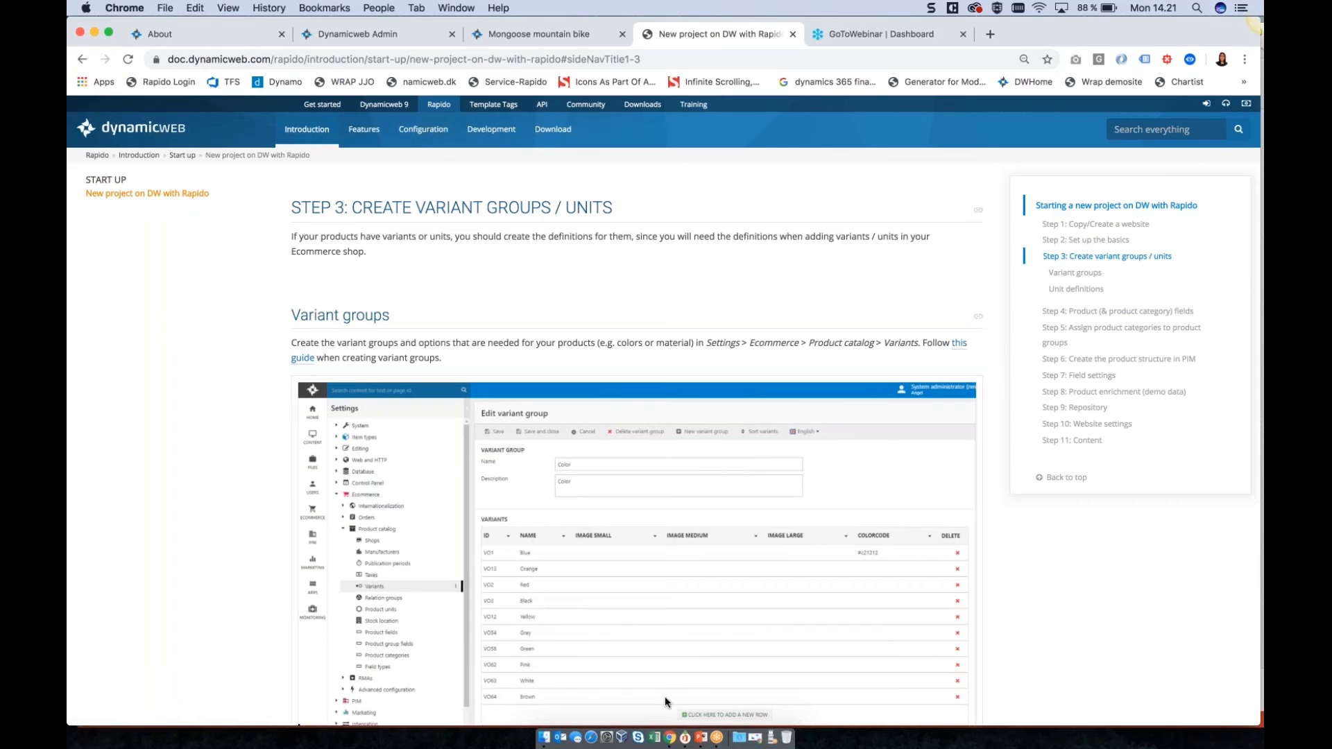
Step: Switch back to PowerPoint's "New project on DW & Rapido" slide, then bring up GoToMeeting
click(702, 739)
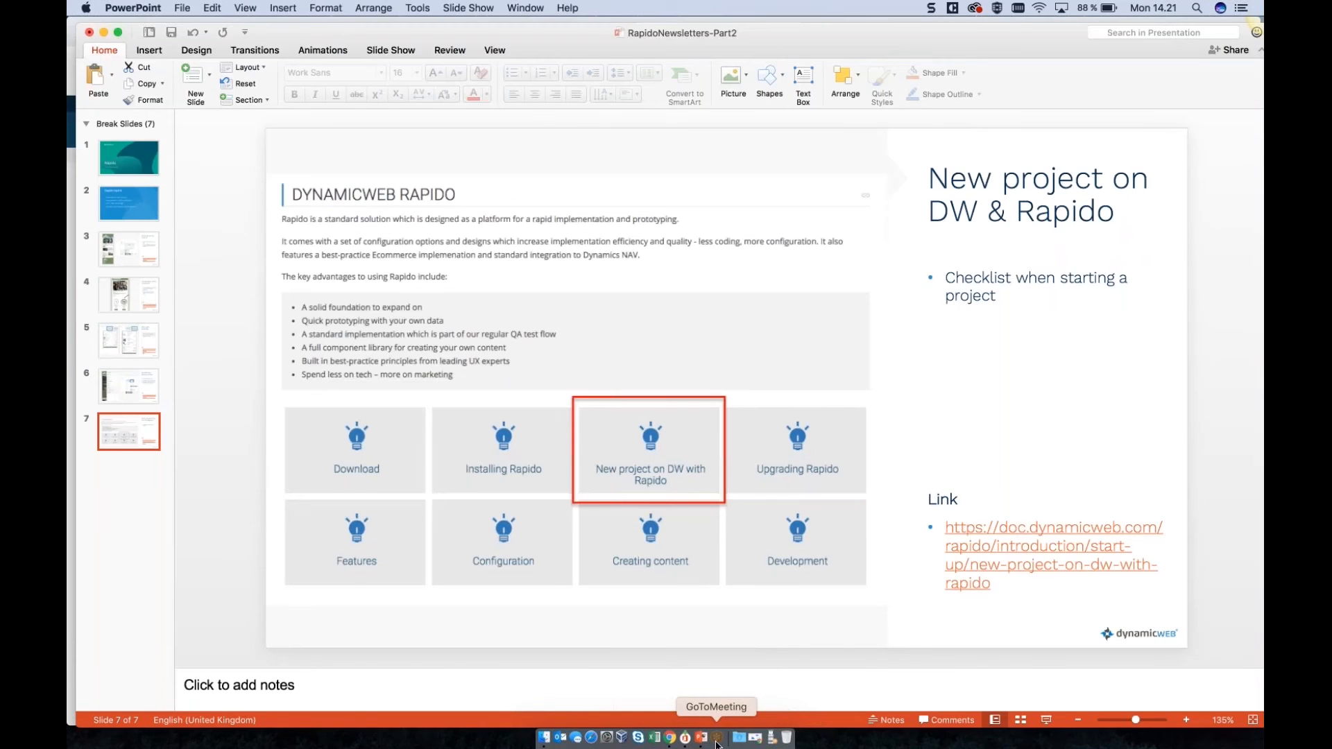
click(717, 740)
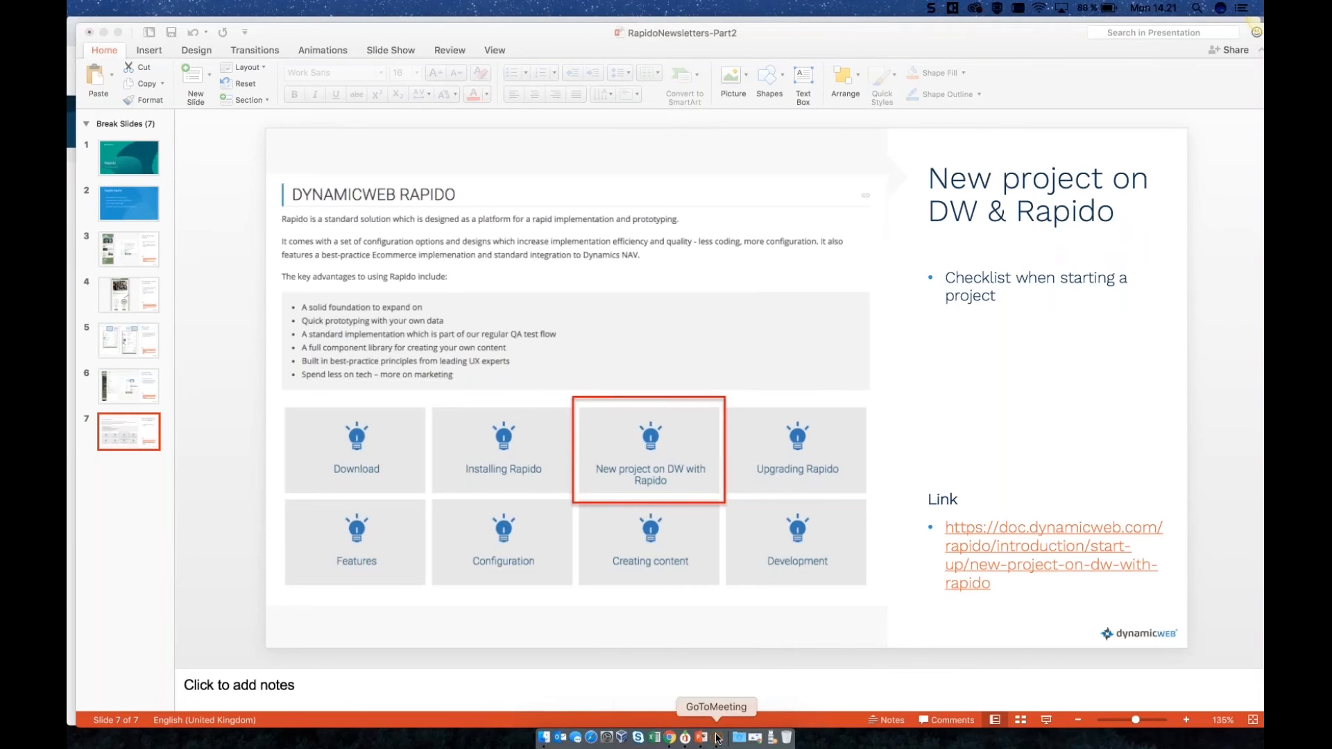